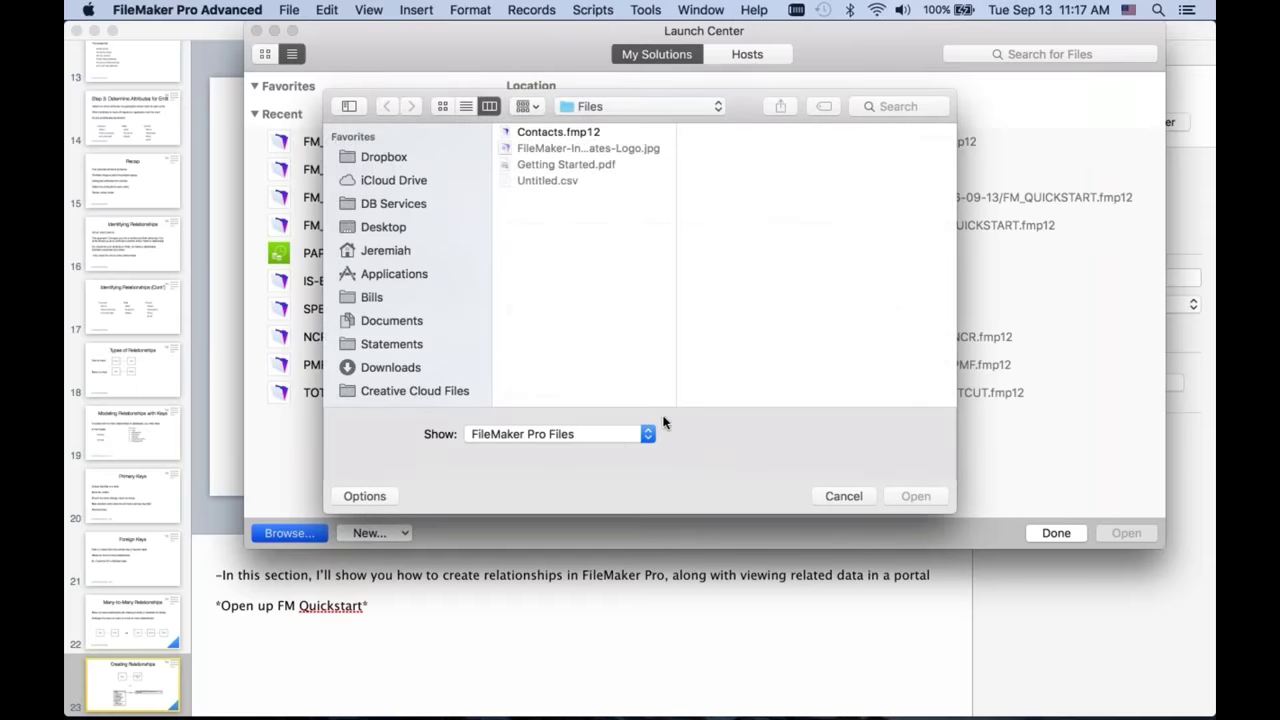
- Open the FM_QUICKSTART file from the Desktop folder and bring up its database definition
click(383, 227)
double_click(549, 210)
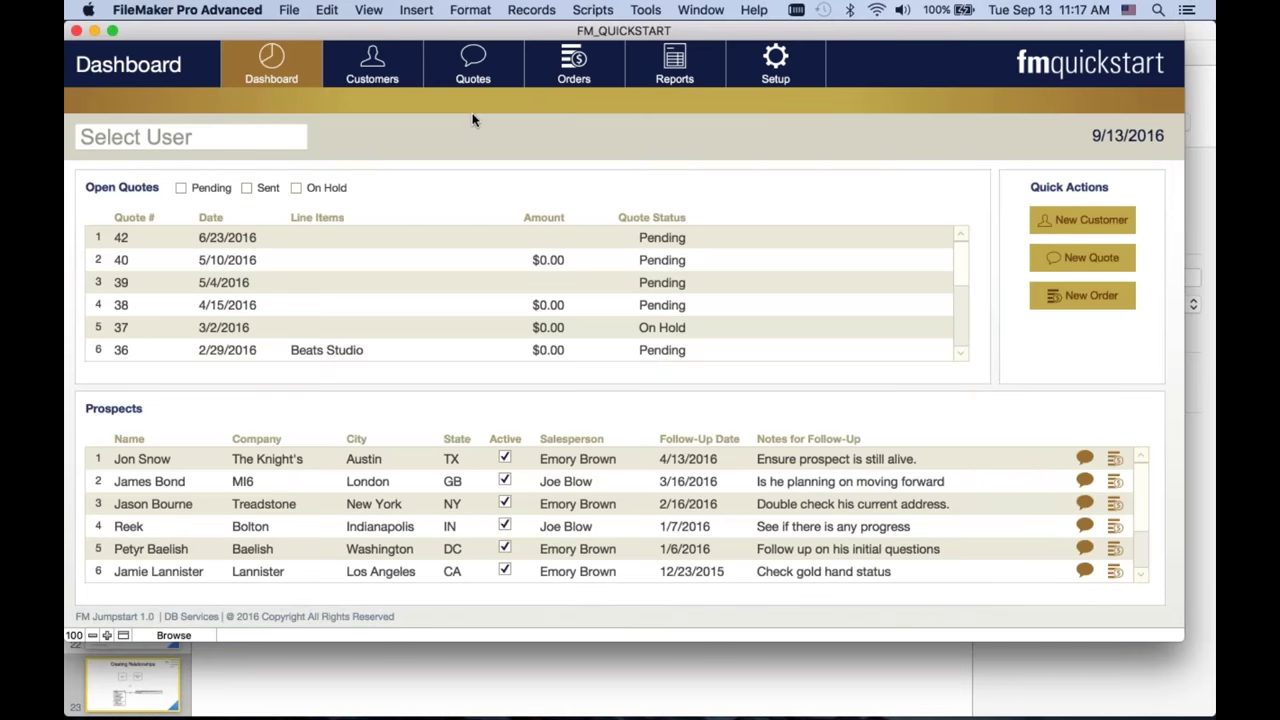
key(super+shift+d)
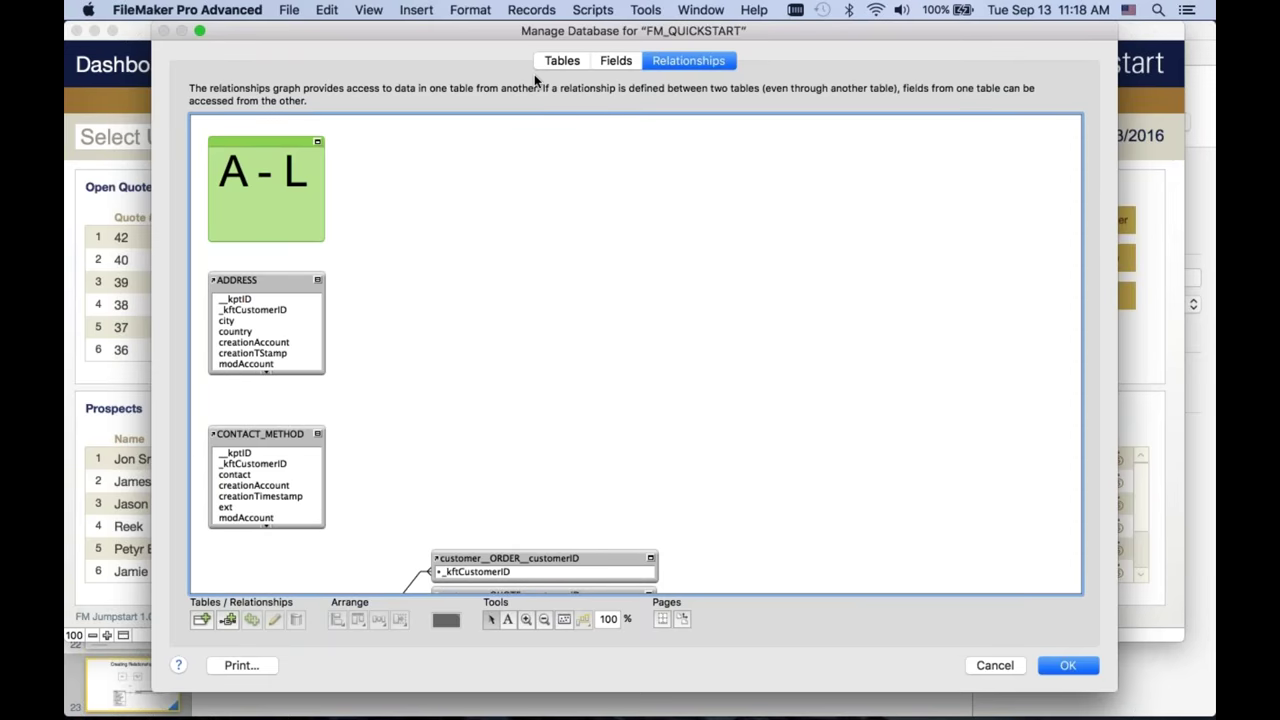
- Create a new table named DOCUMENT in the FM_QUICKSTART database
click(575, 58)
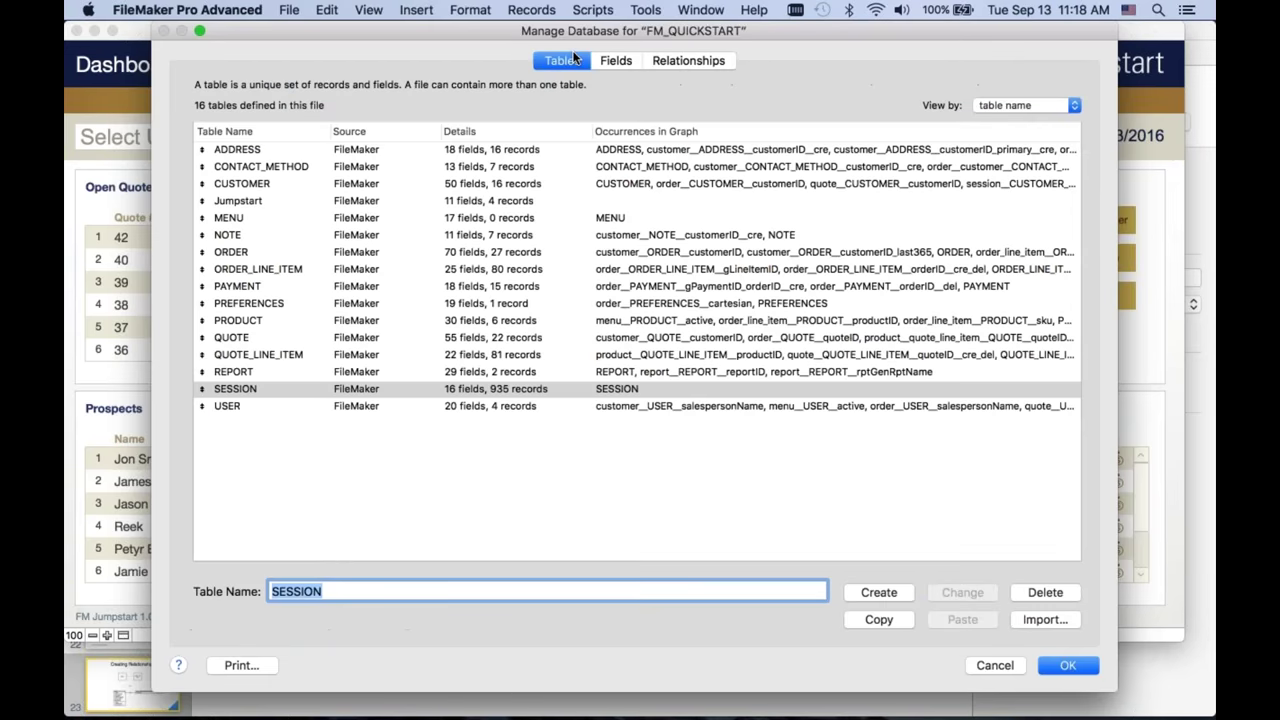
text(DOCUMENT)
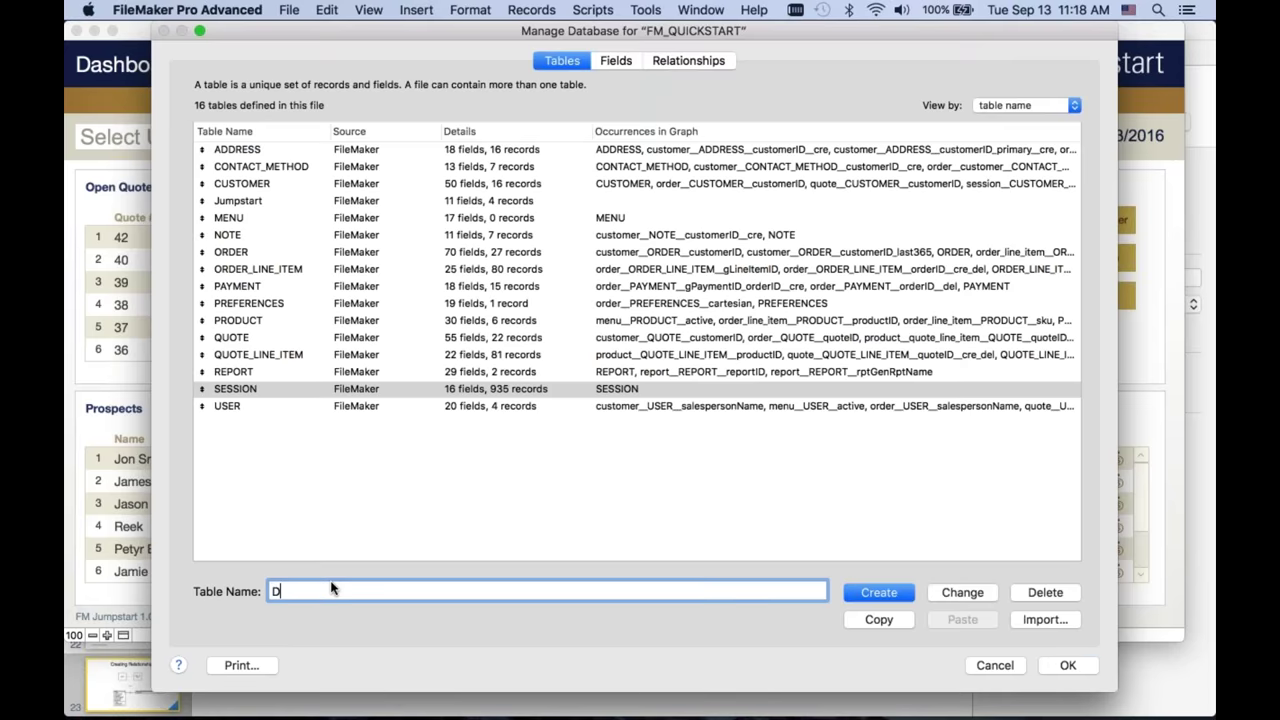
click(852, 597)
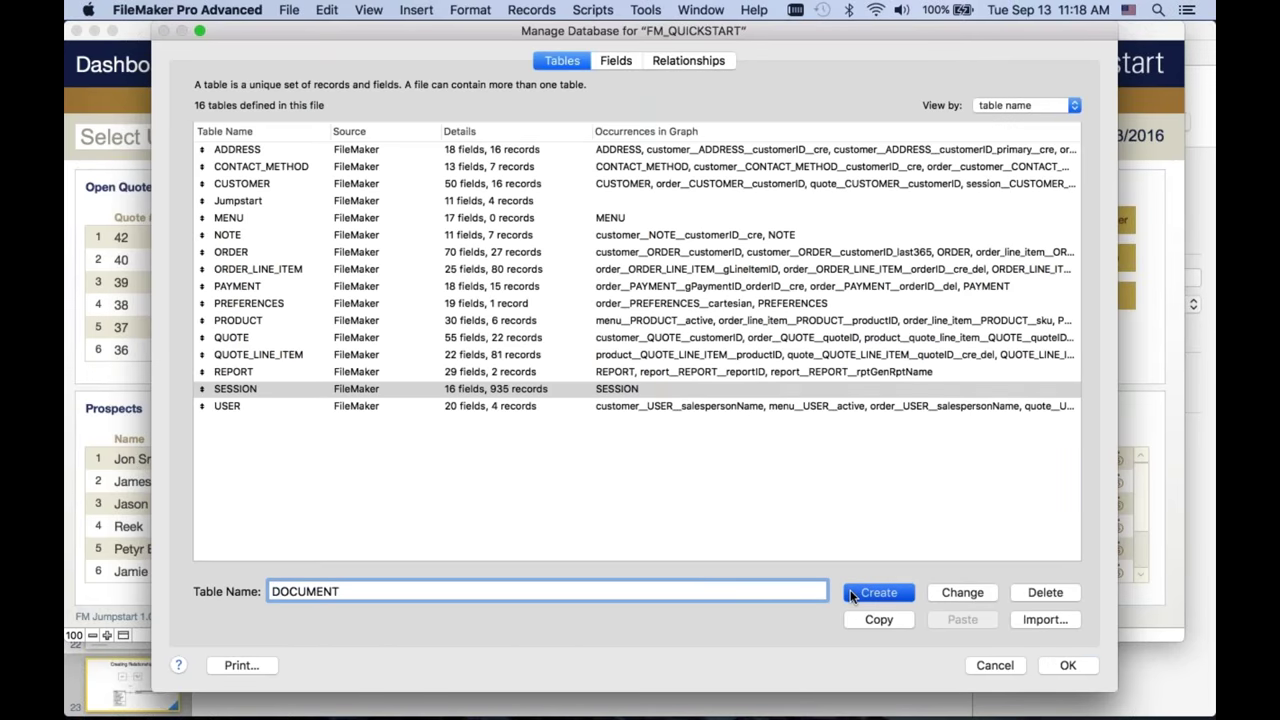
- Add a text field named __kptID to the DOCUMENT table
click(381, 203)
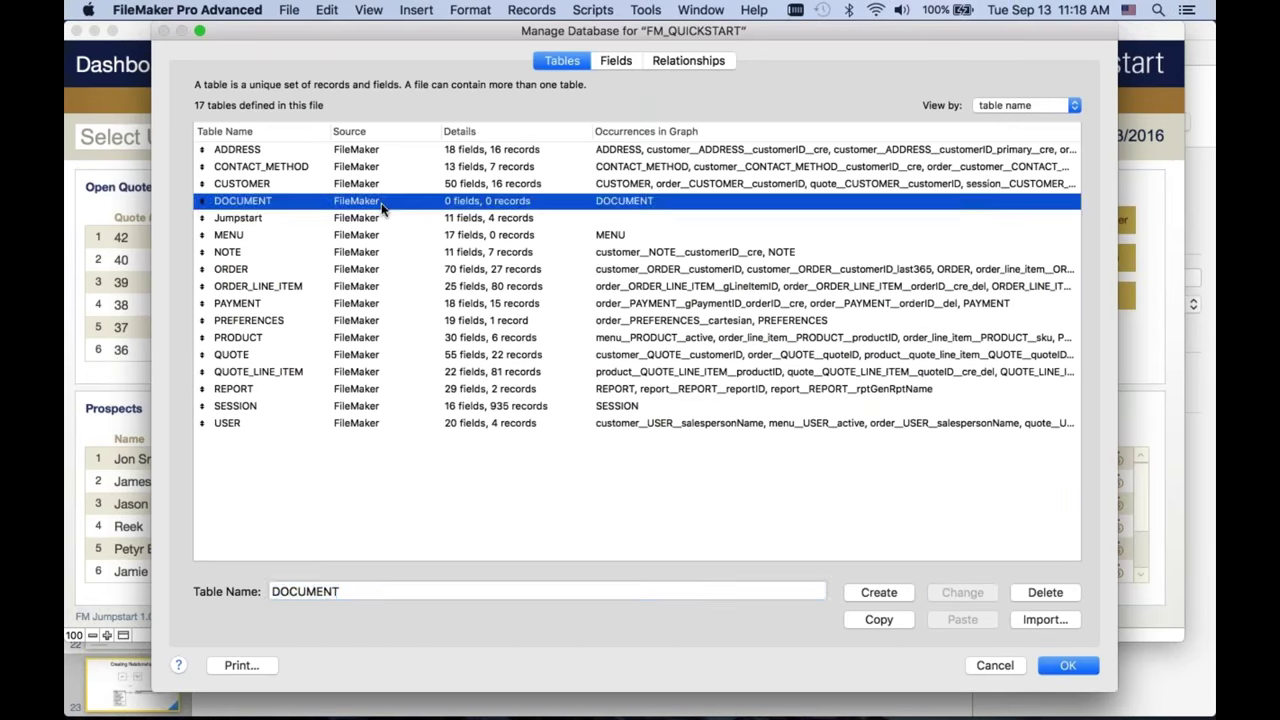
double_click(381, 205)
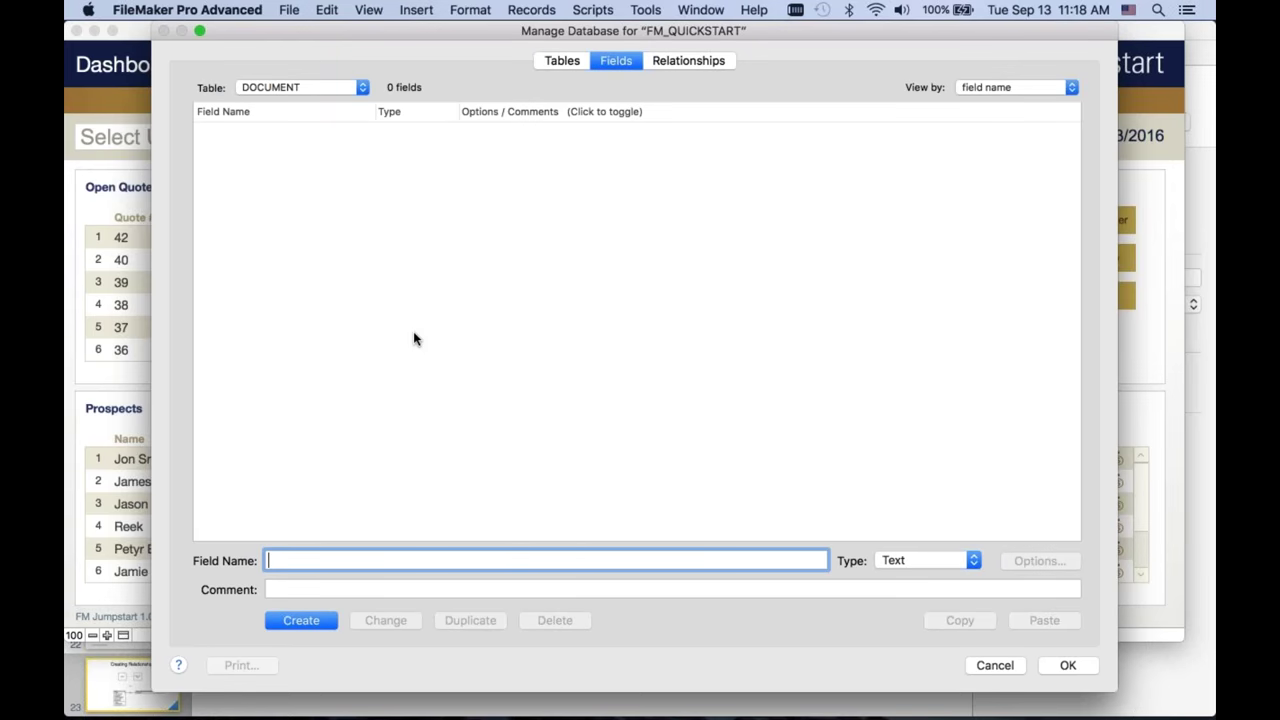
text(__kptID)
key(Return)
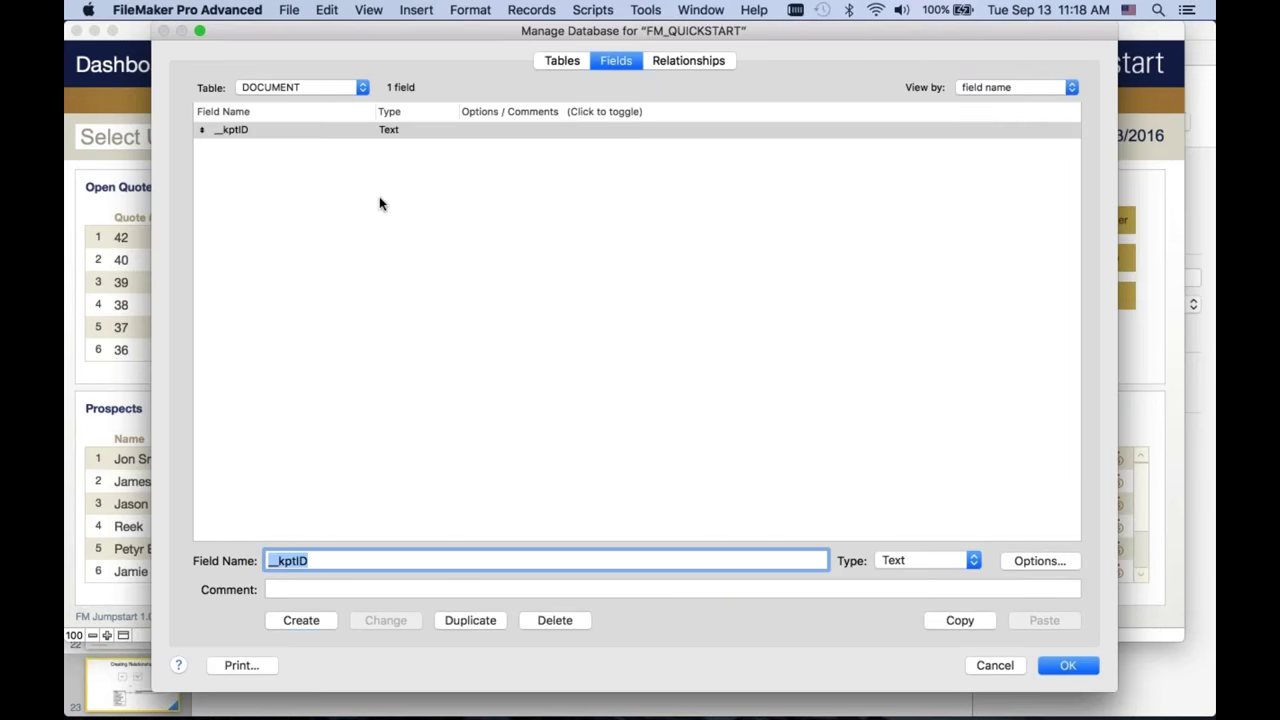
- Set the __kptID field to auto-enter the calculated value Get( UUID ), with "Do not replace existing value of field" turned off
click(257, 140)
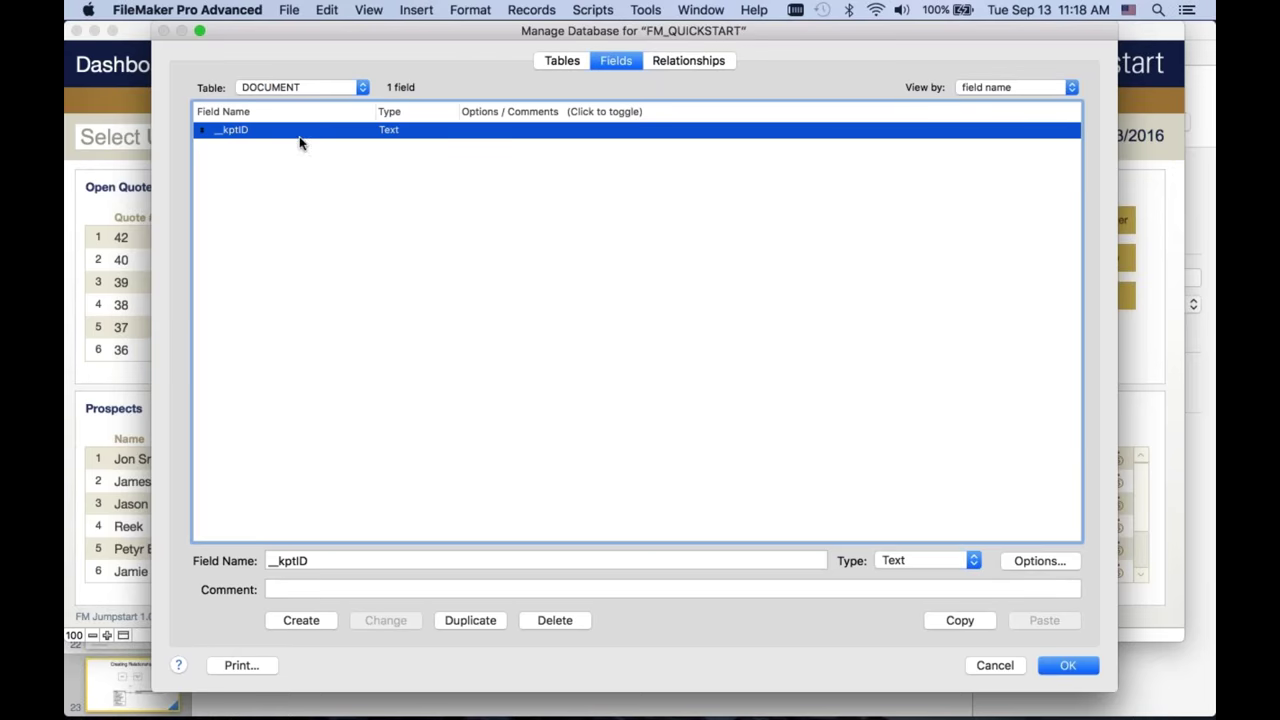
double_click(438, 137)
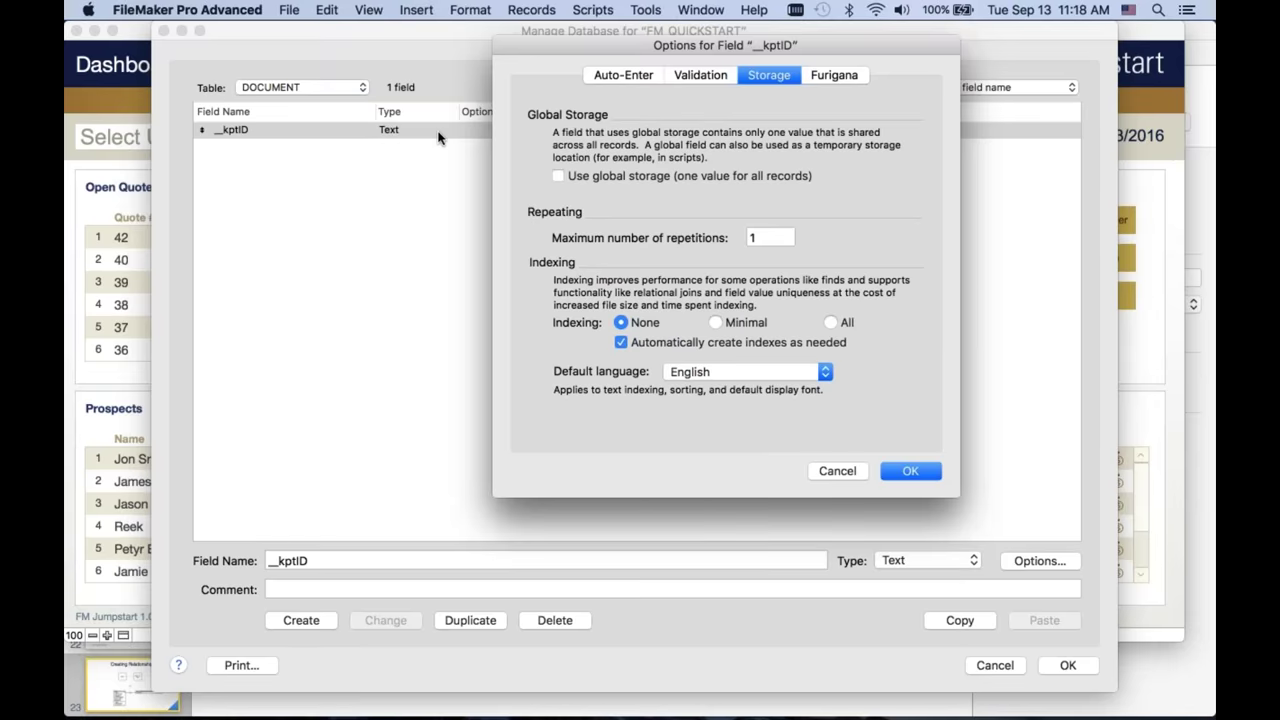
click(620, 75)
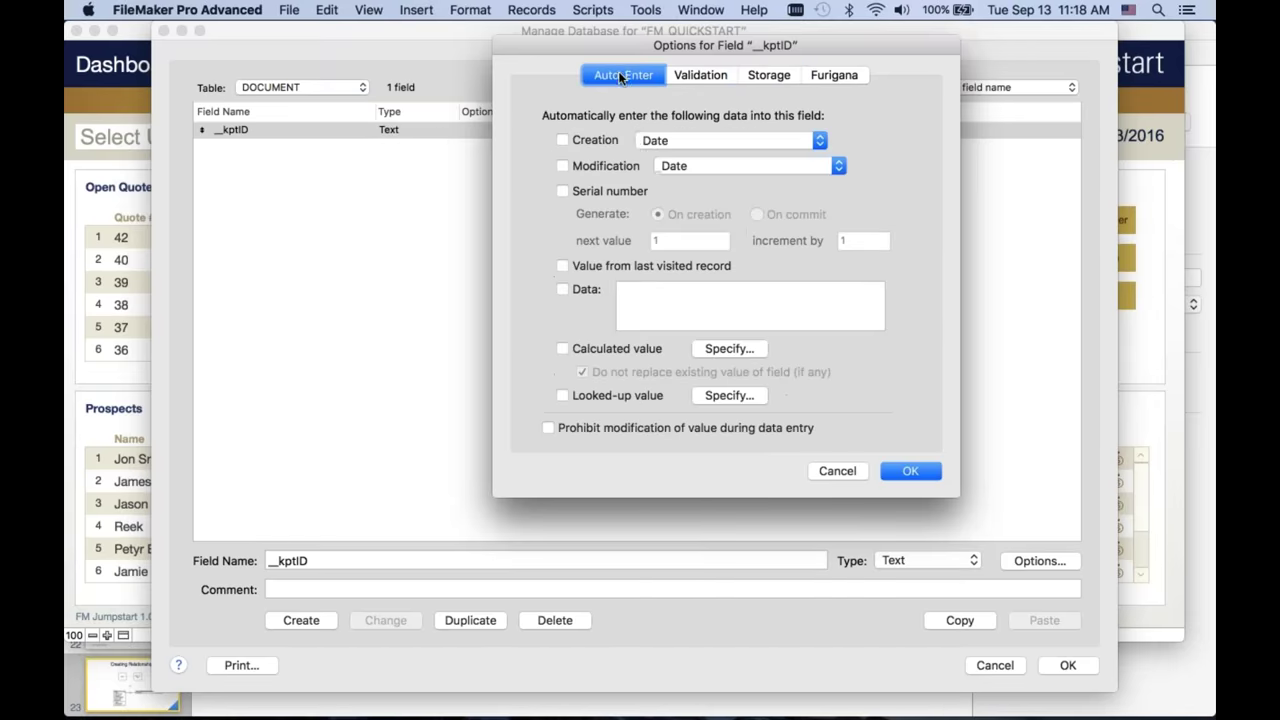
click(583, 349)
text(Get)
key(Return)
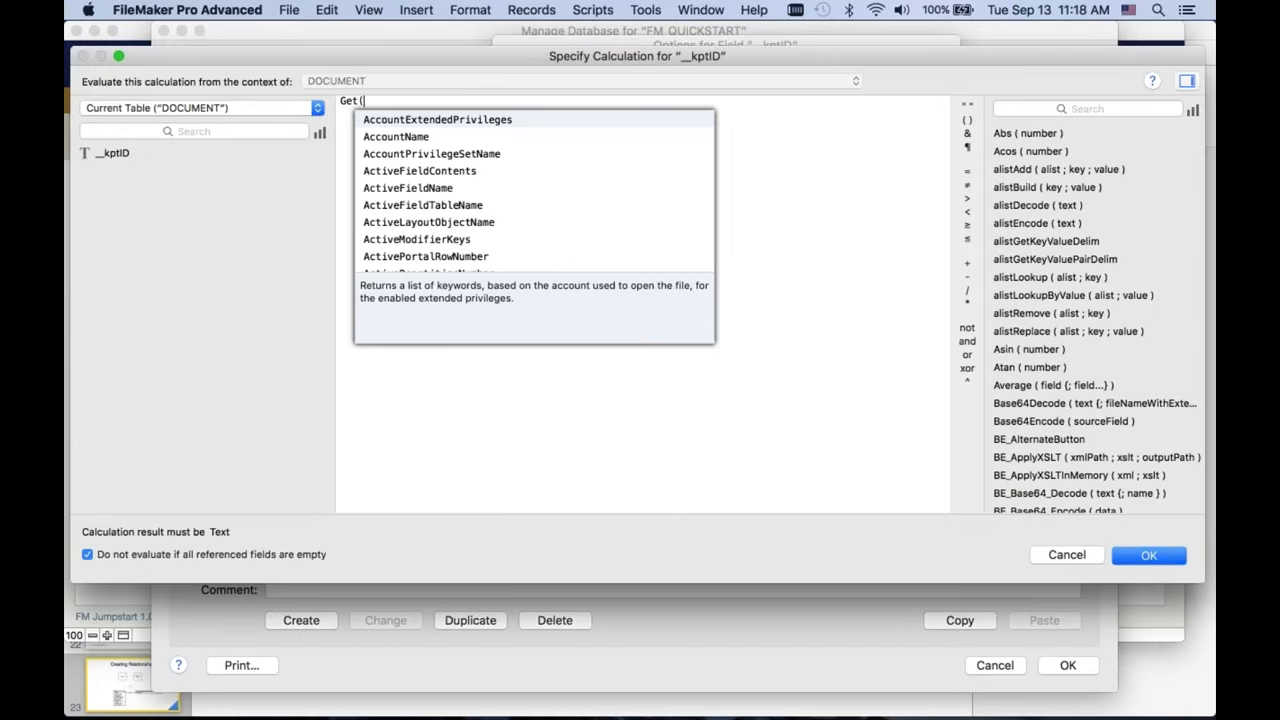
text(UUID)
key(Return)
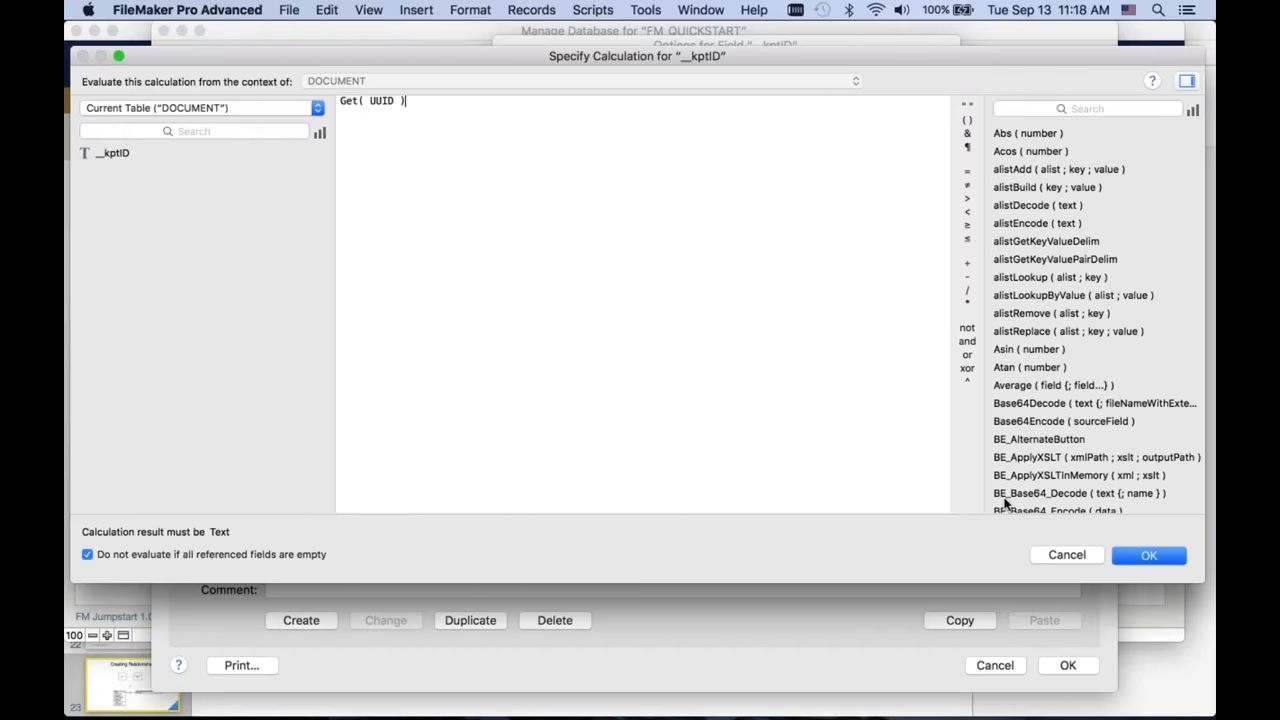
click(1148, 555)
click(624, 371)
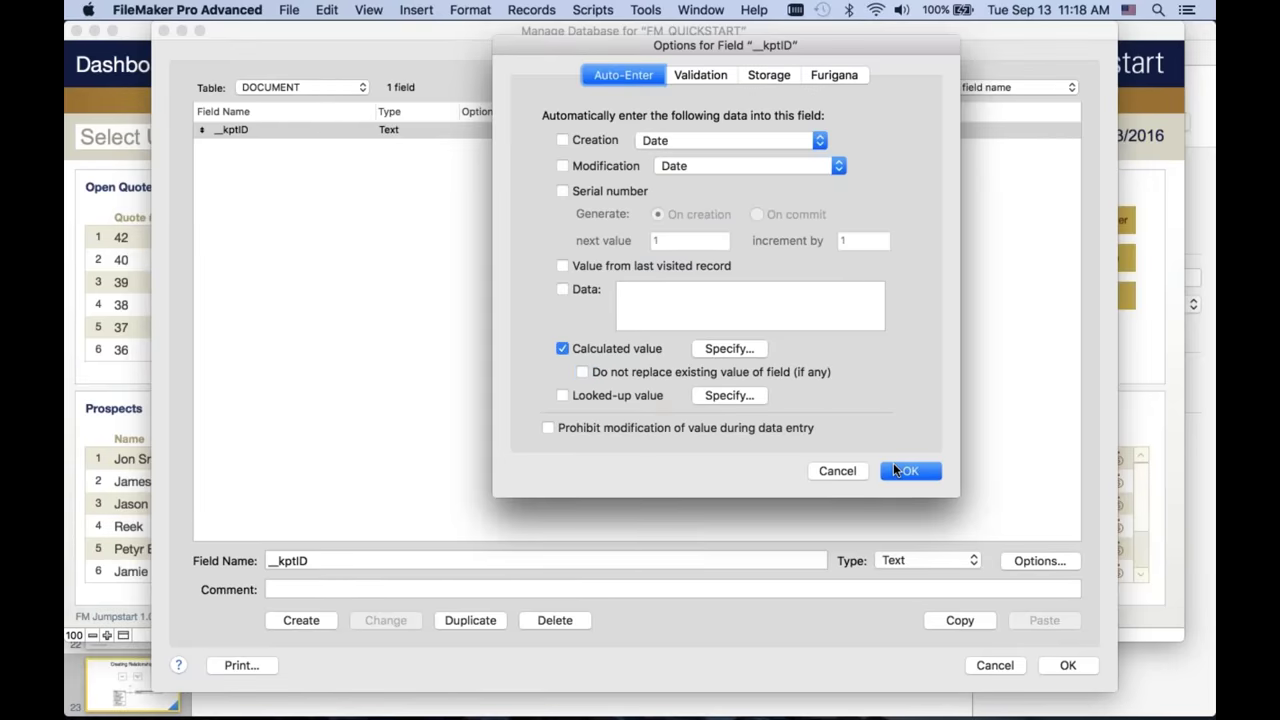
click(908, 470)
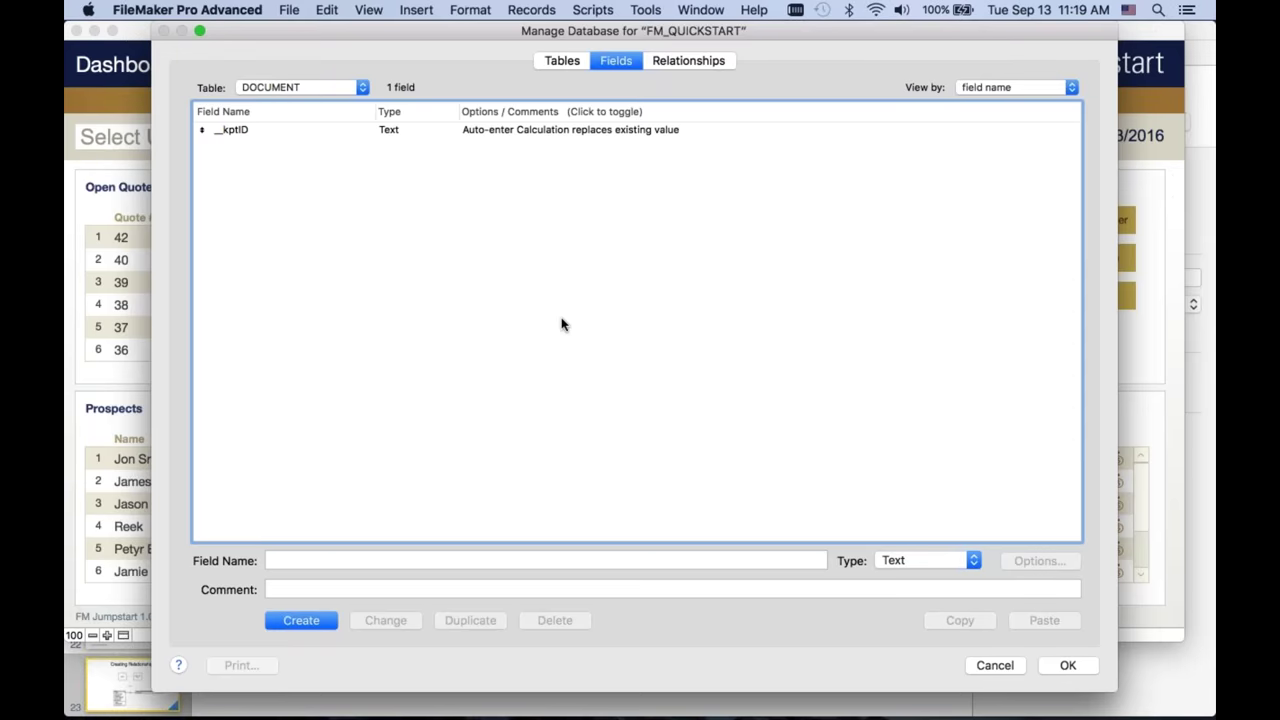
- Add a text field named _kftCustomerID to the DOCUMENT table
click(546, 560)
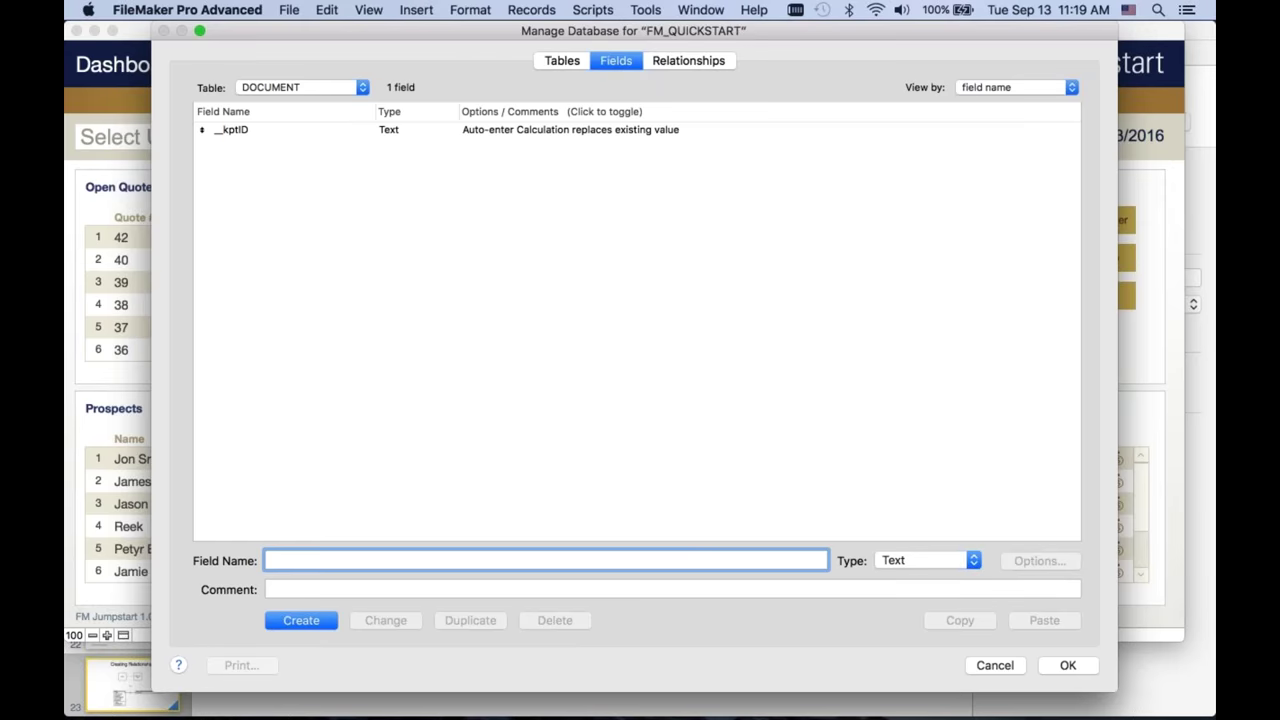
text(_kftCustomerID)
click(288, 622)
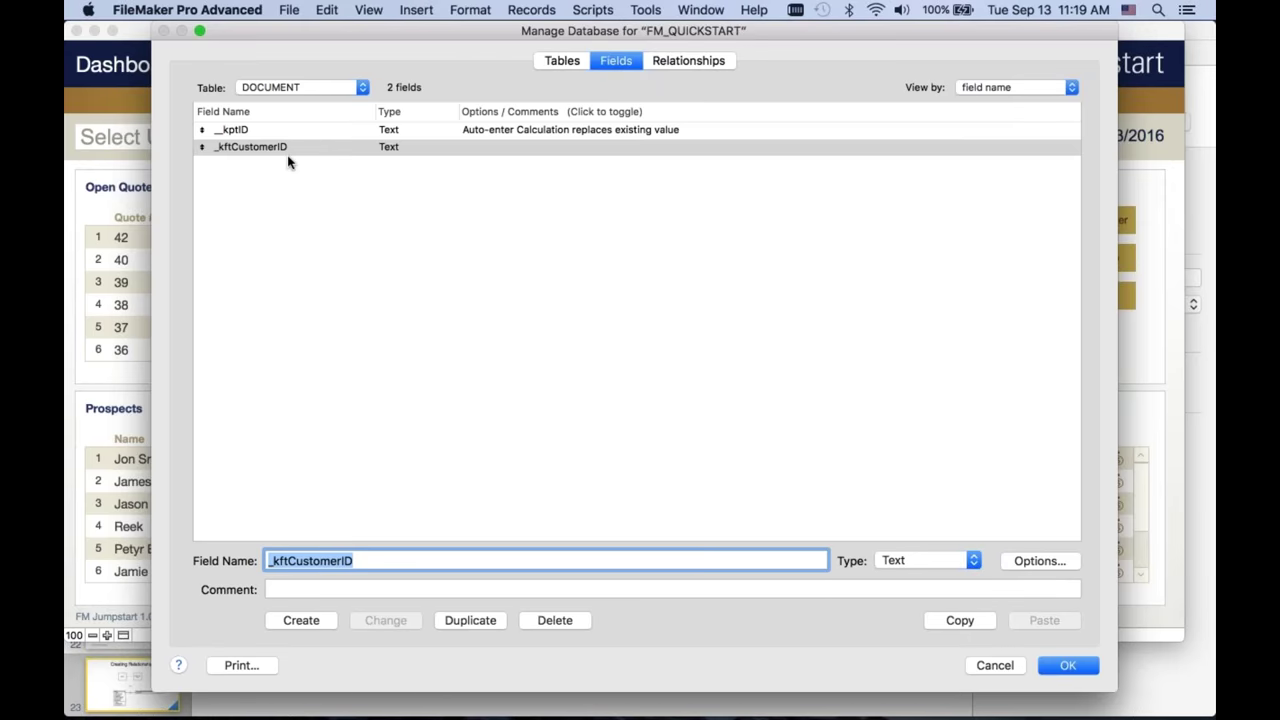
- Add a Container field named document to the DOCUMENT table and save the database changes
click(406, 552)
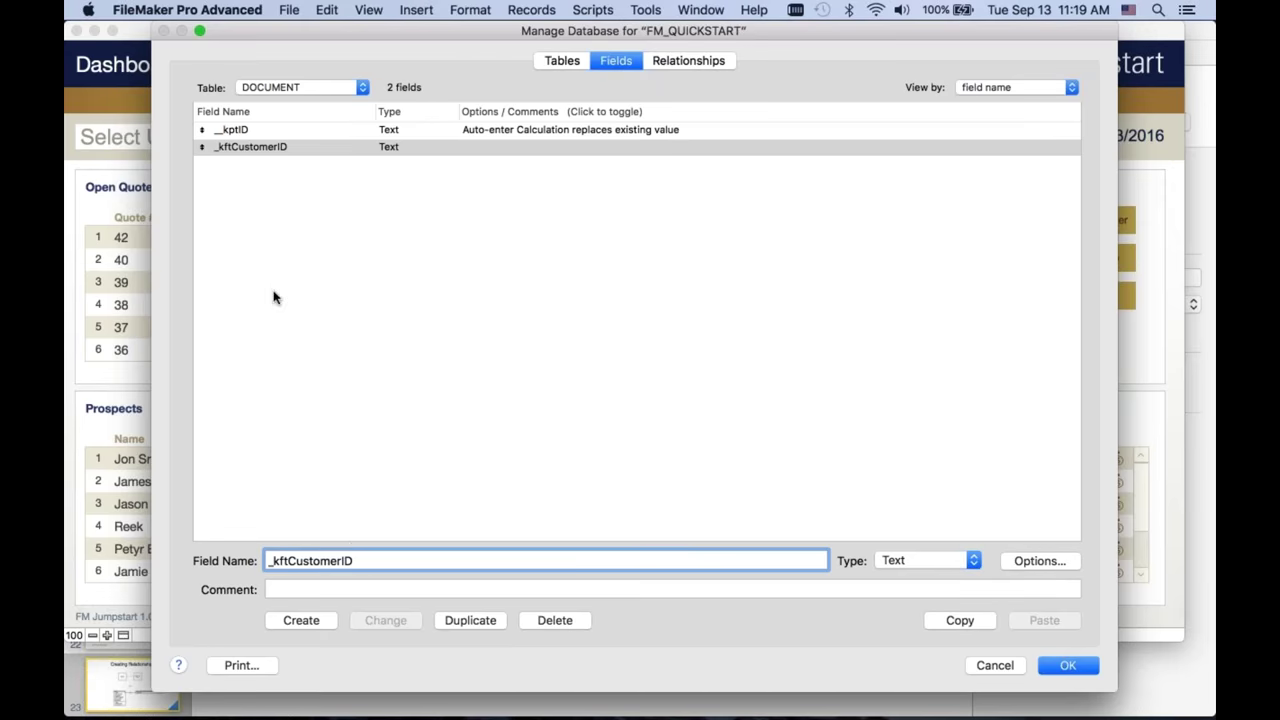
drag(354, 561, 168, 553)
text(container)
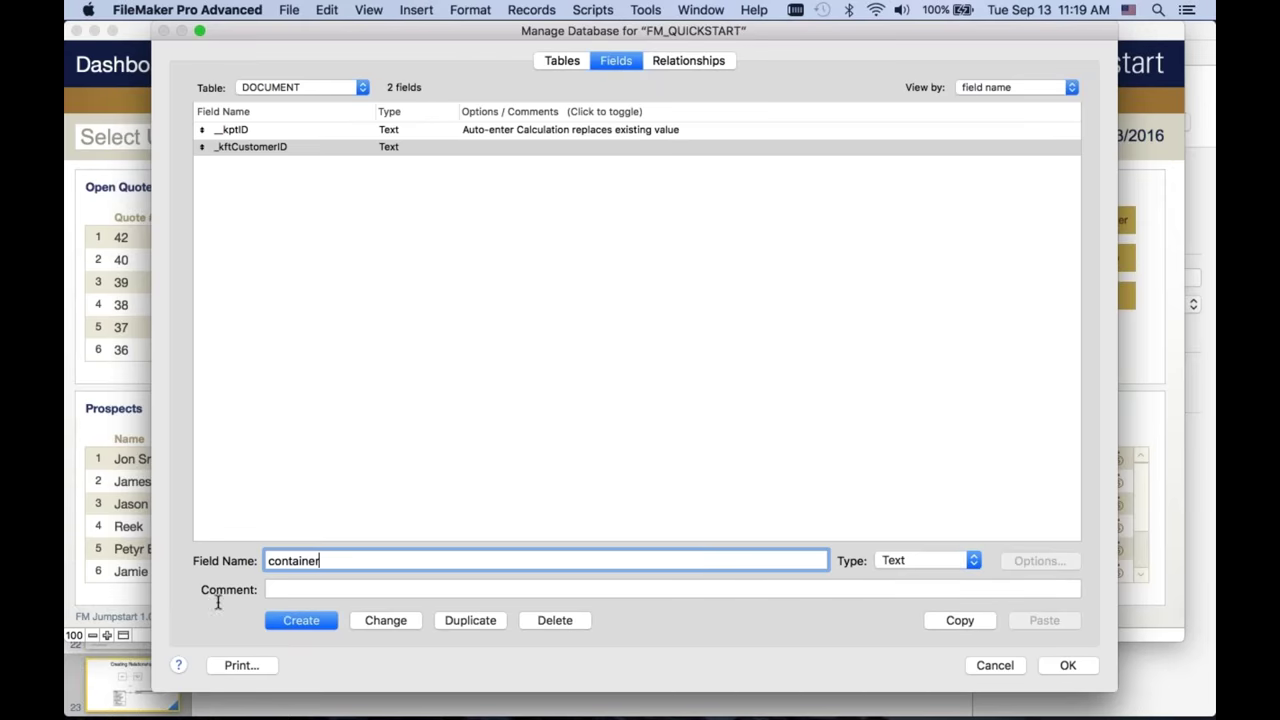
double_click(300, 563)
text(document)
click(925, 560)
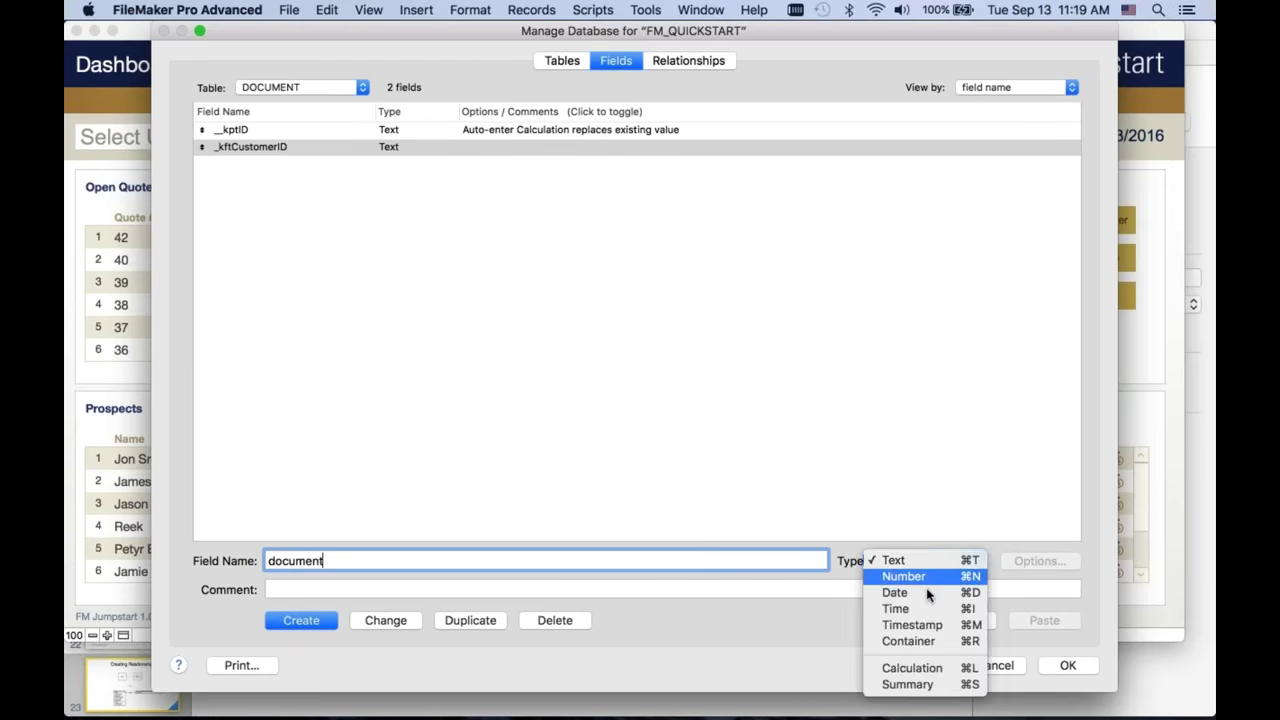
click(913, 643)
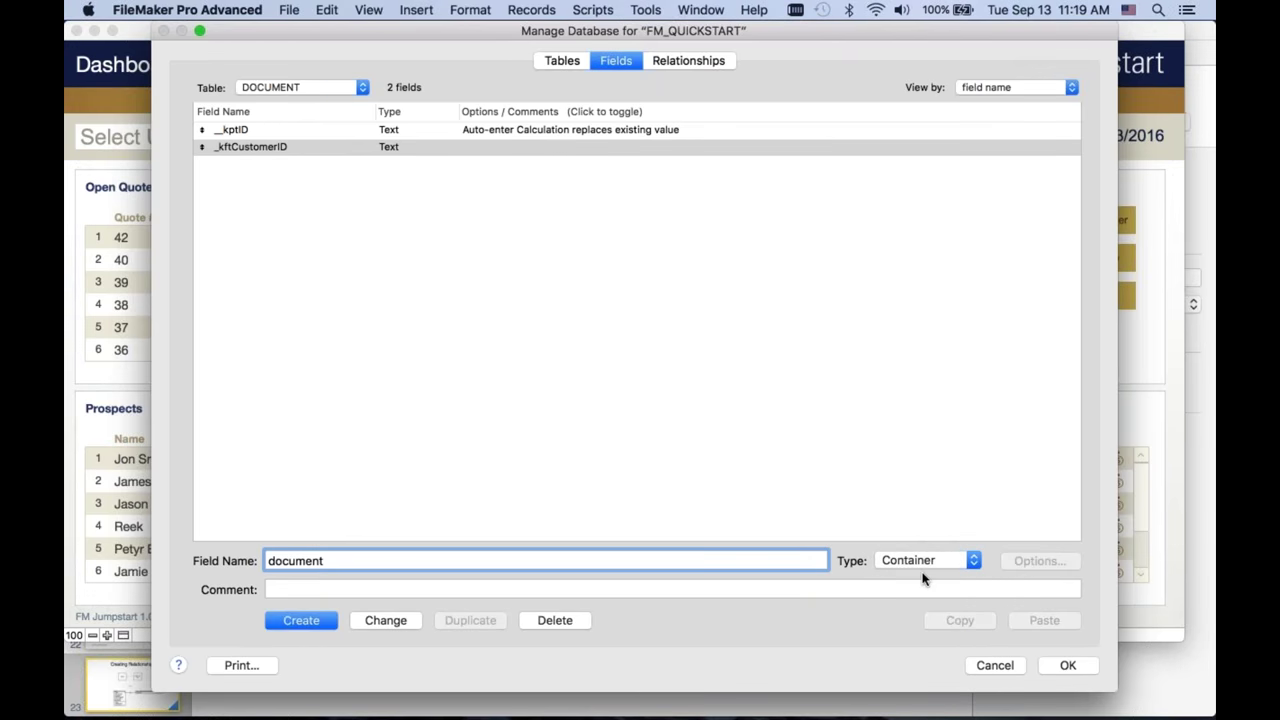
key(Return)
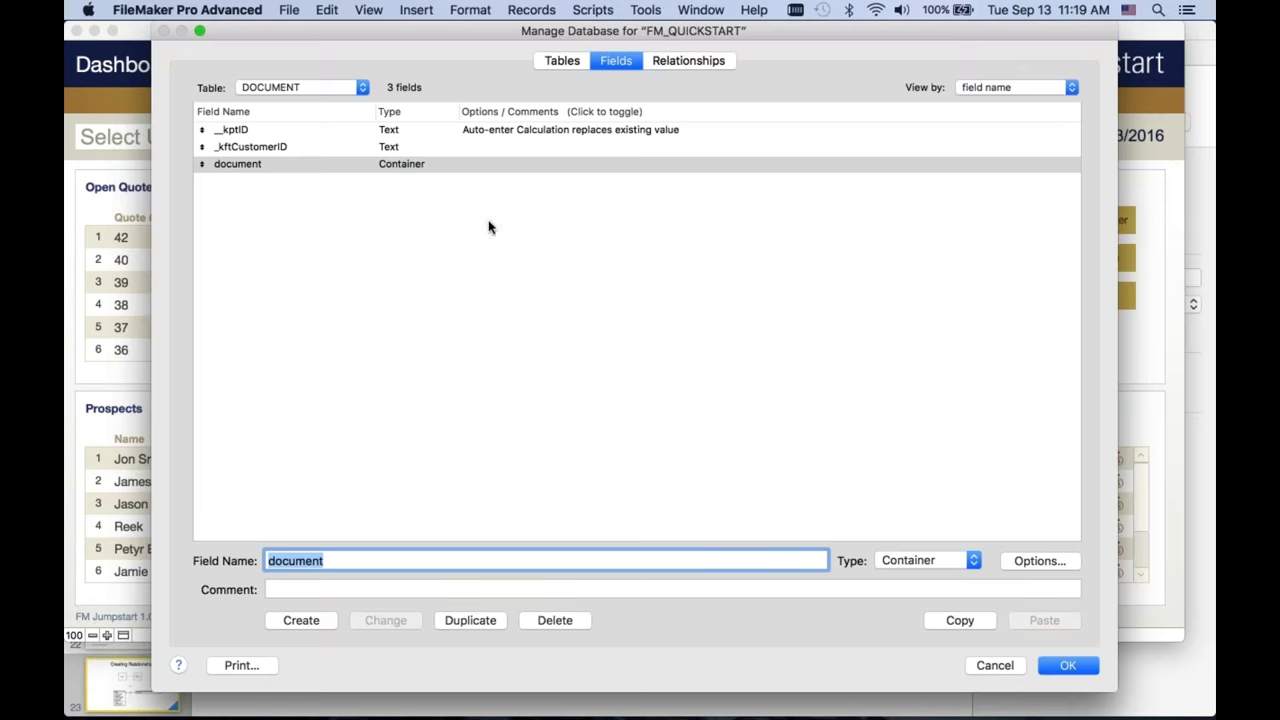
key(Return)
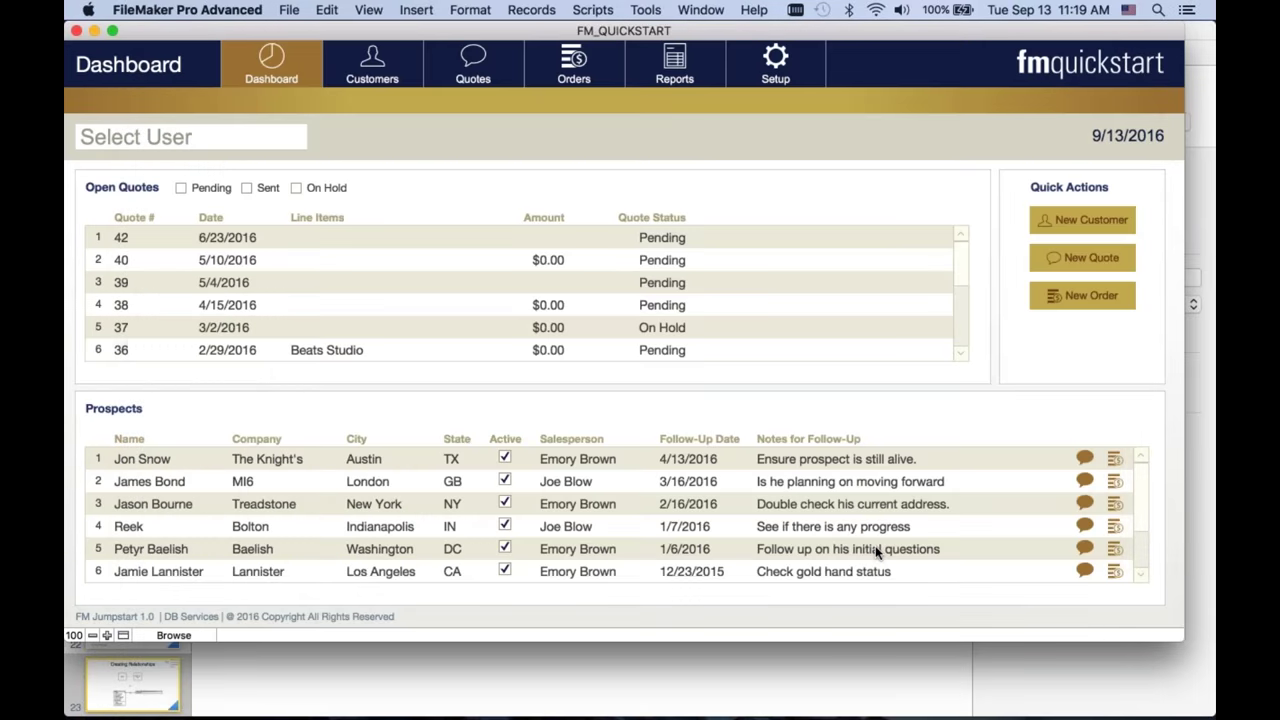
- Reopen the database definition and examine the layout of table occurrences across the whole relationships graph
key(super+shift+d)
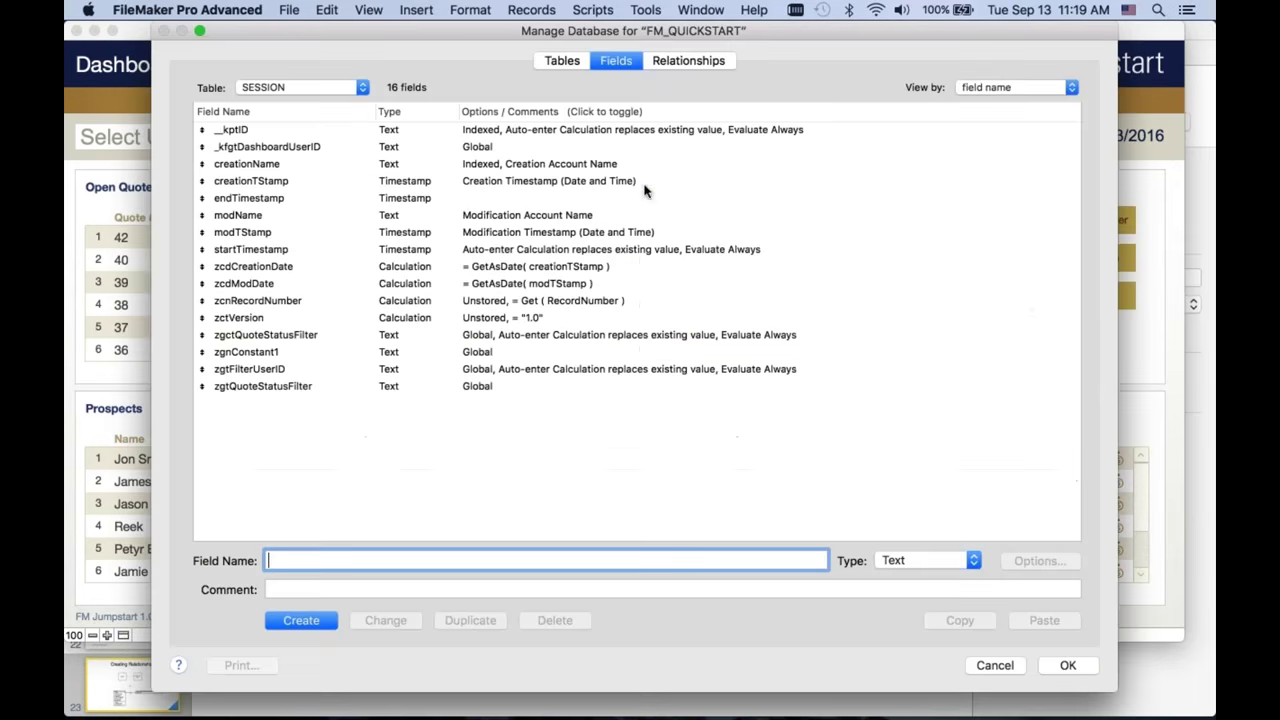
click(686, 62)
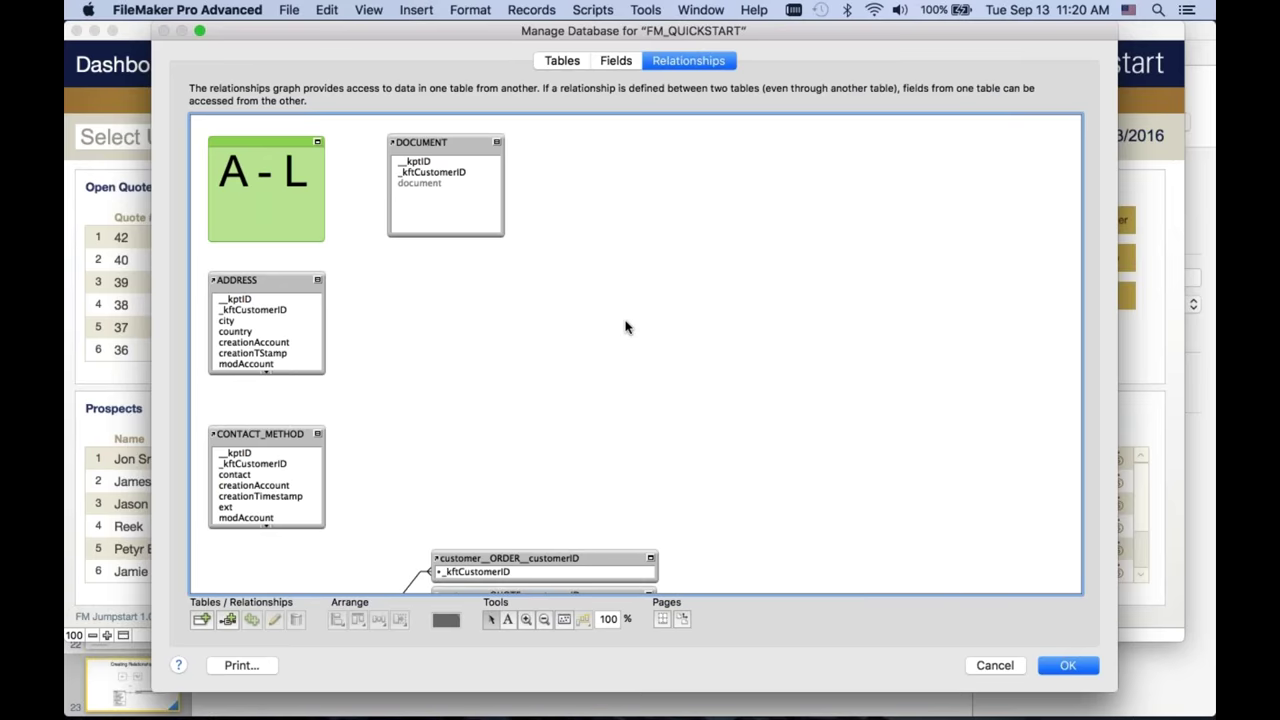
scroll(625, 327, up, 2)
scroll(625, 327, up, 2)
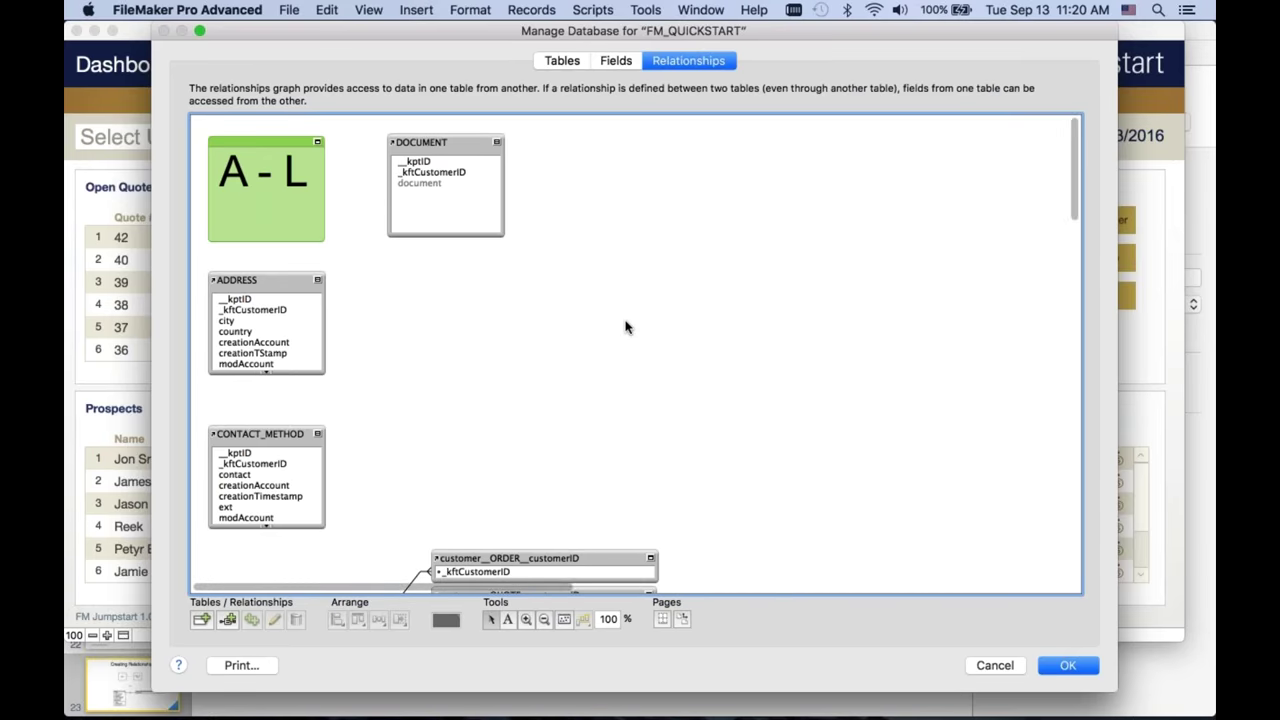
scroll(625, 327, down, 10)
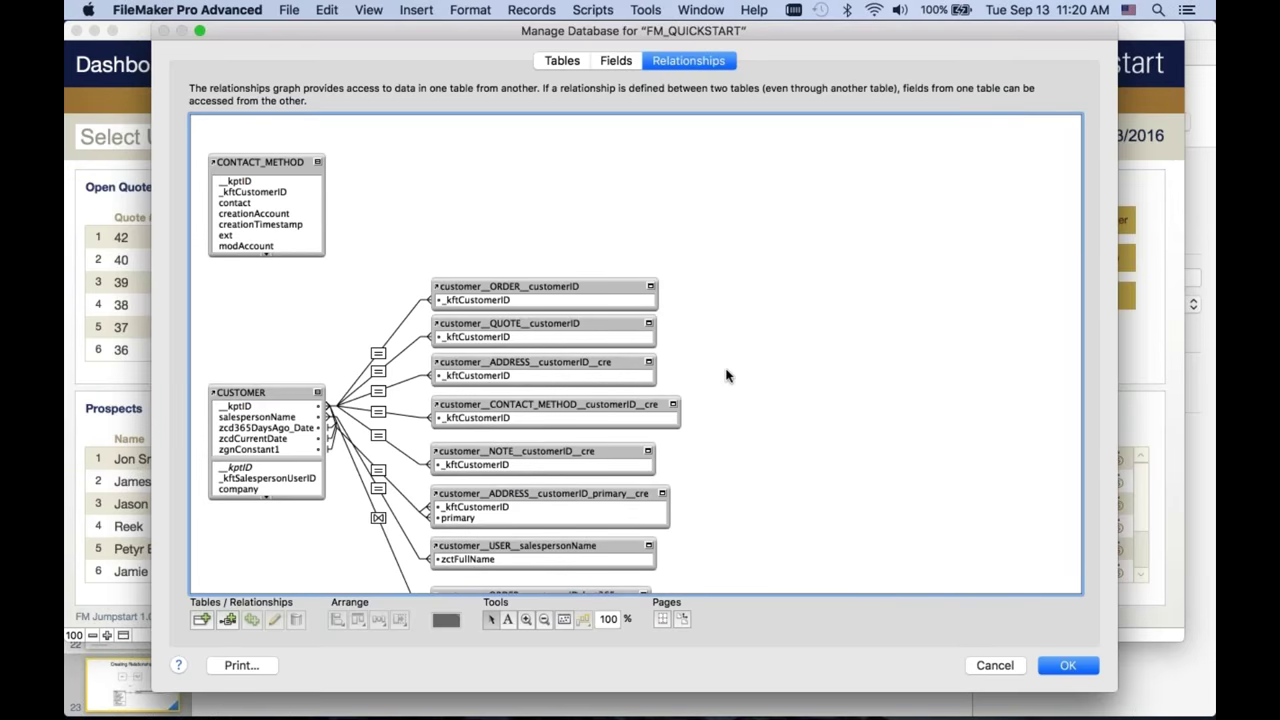
click(526, 619)
click(560, 506)
key(super+minus)
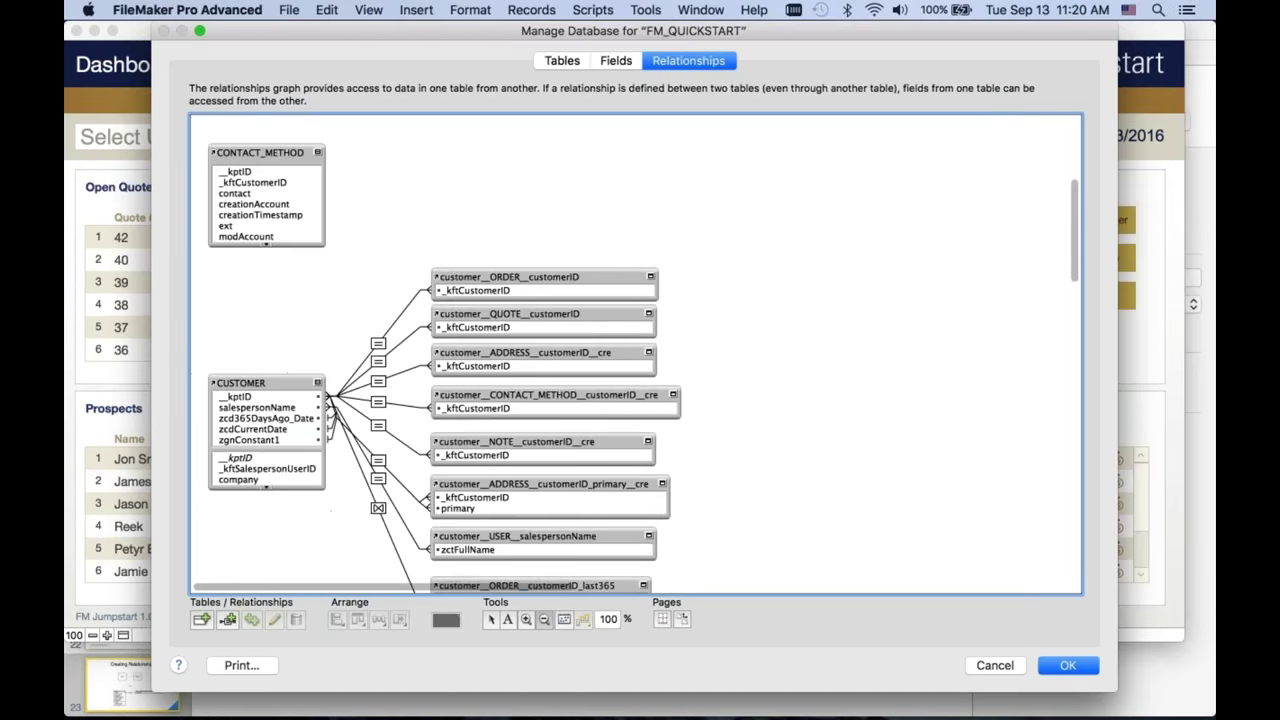
key(super+minus)
key(super+minus)
click(491, 619)
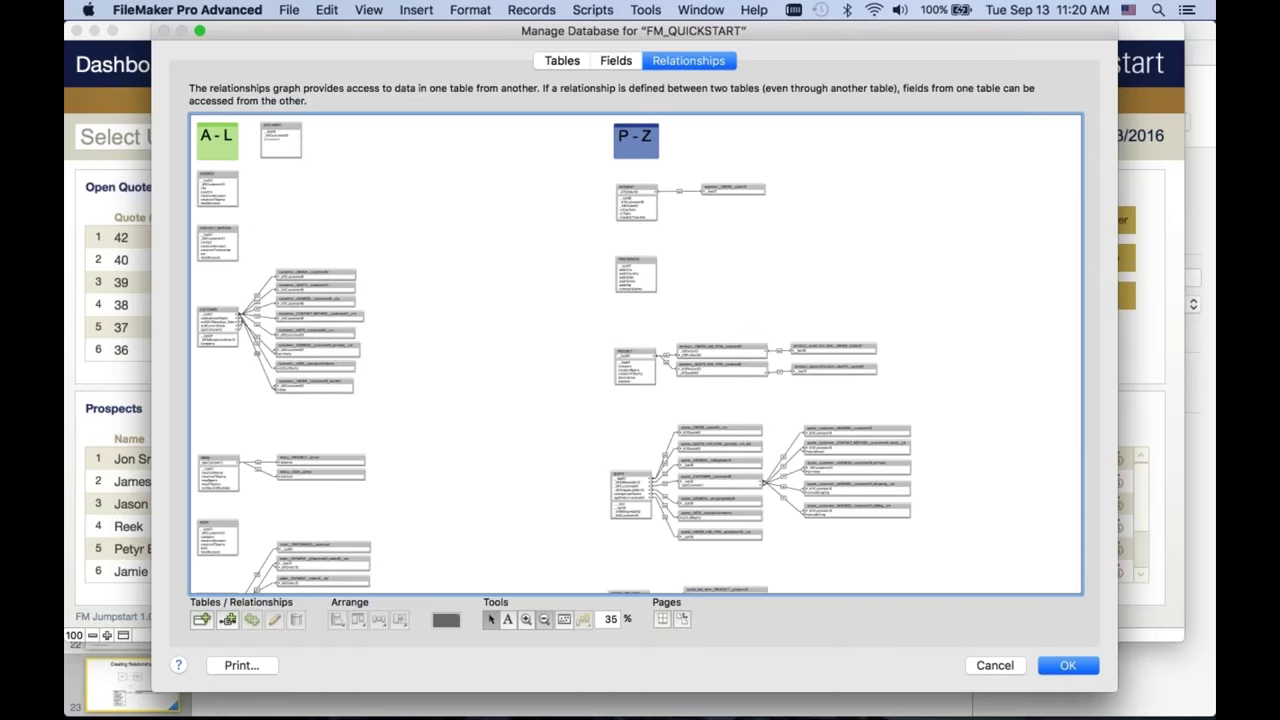
scroll(635, 355, down, 5)
scroll(635, 355, up, 2)
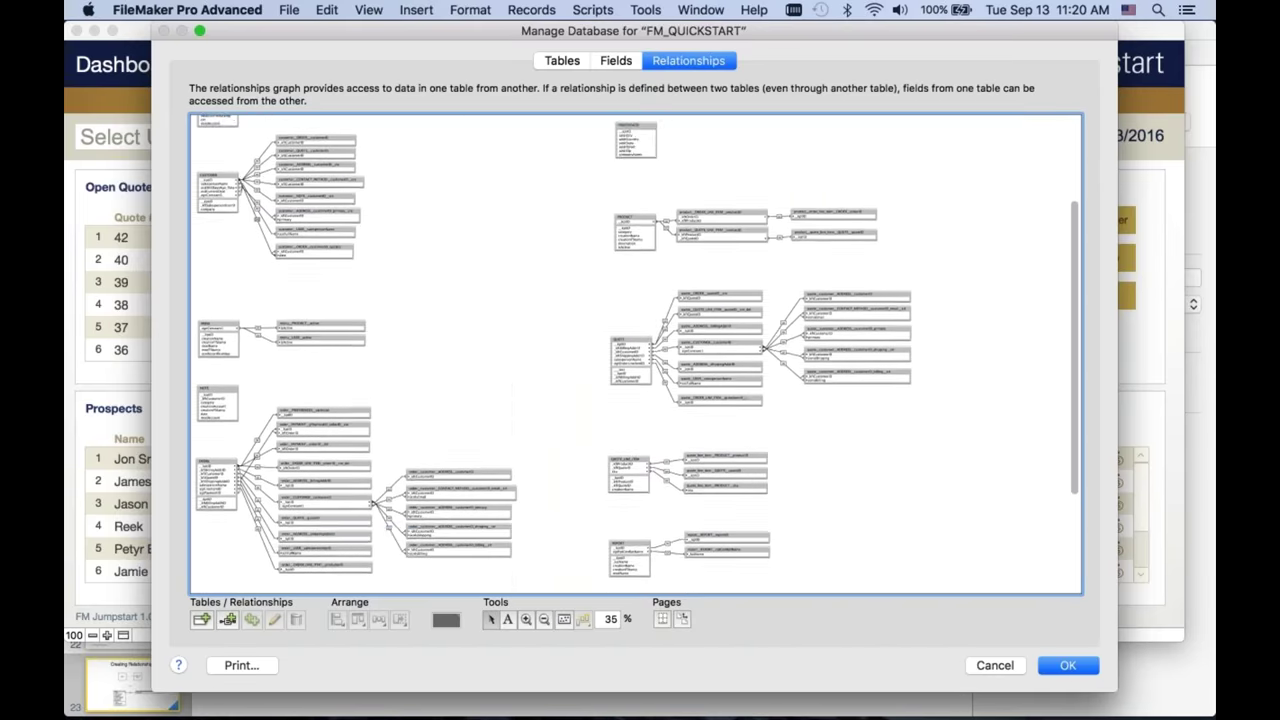
- Examine the CUSTOMER table occurrence and its related occurrences in the relationships graph at 100% zoom
click(526, 619)
click(527, 209)
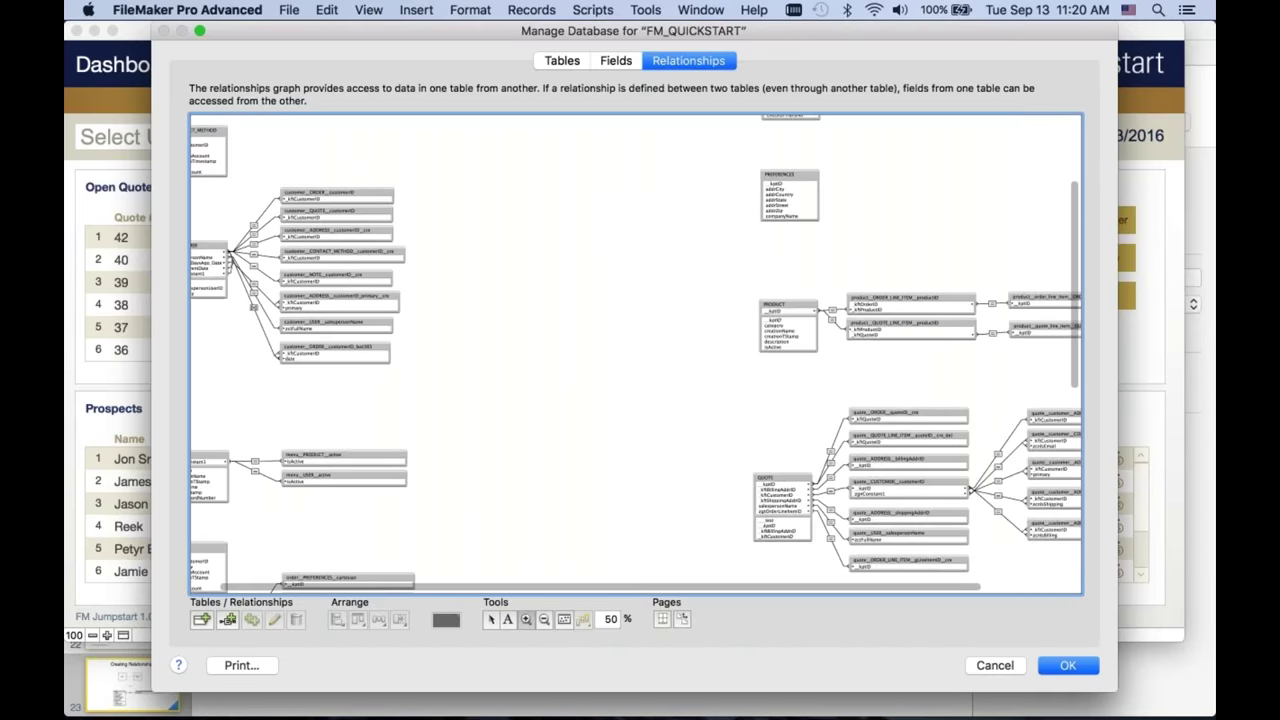
click(527, 335)
click(491, 619)
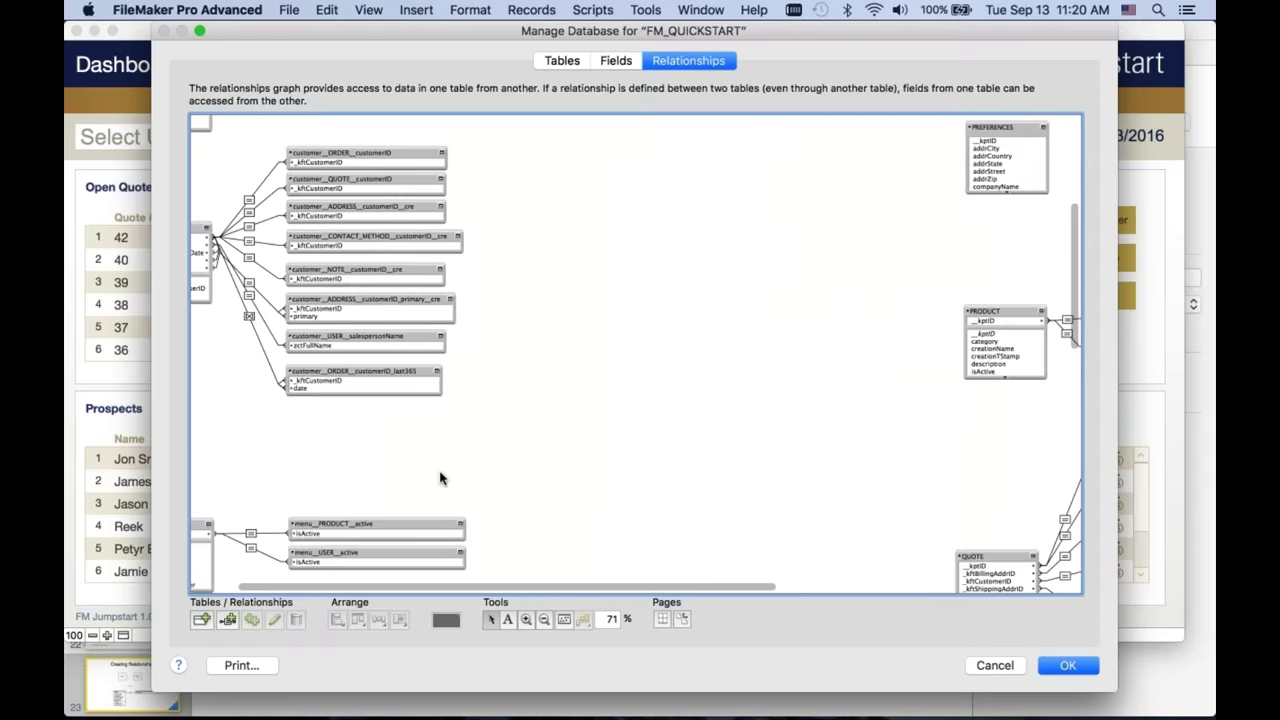
scroll(442, 479, left, 3)
scroll(442, 479, up, 2)
click(526, 619)
click(402, 347)
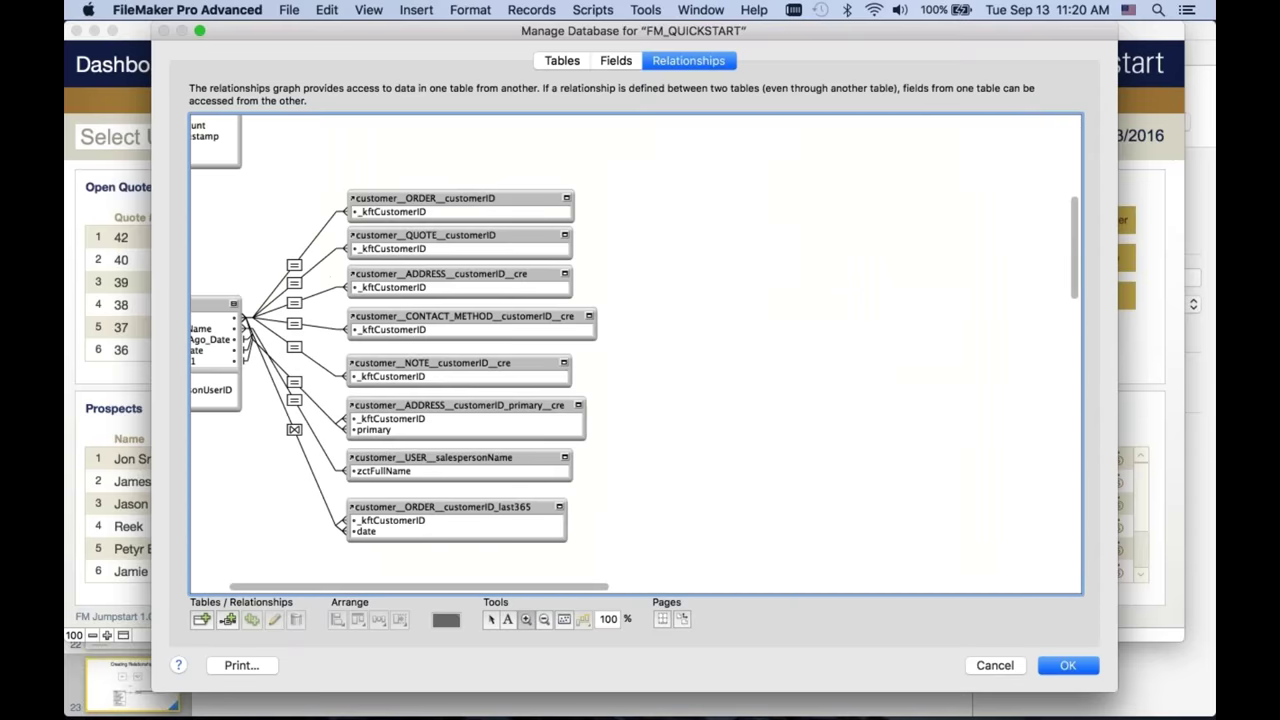
click(491, 619)
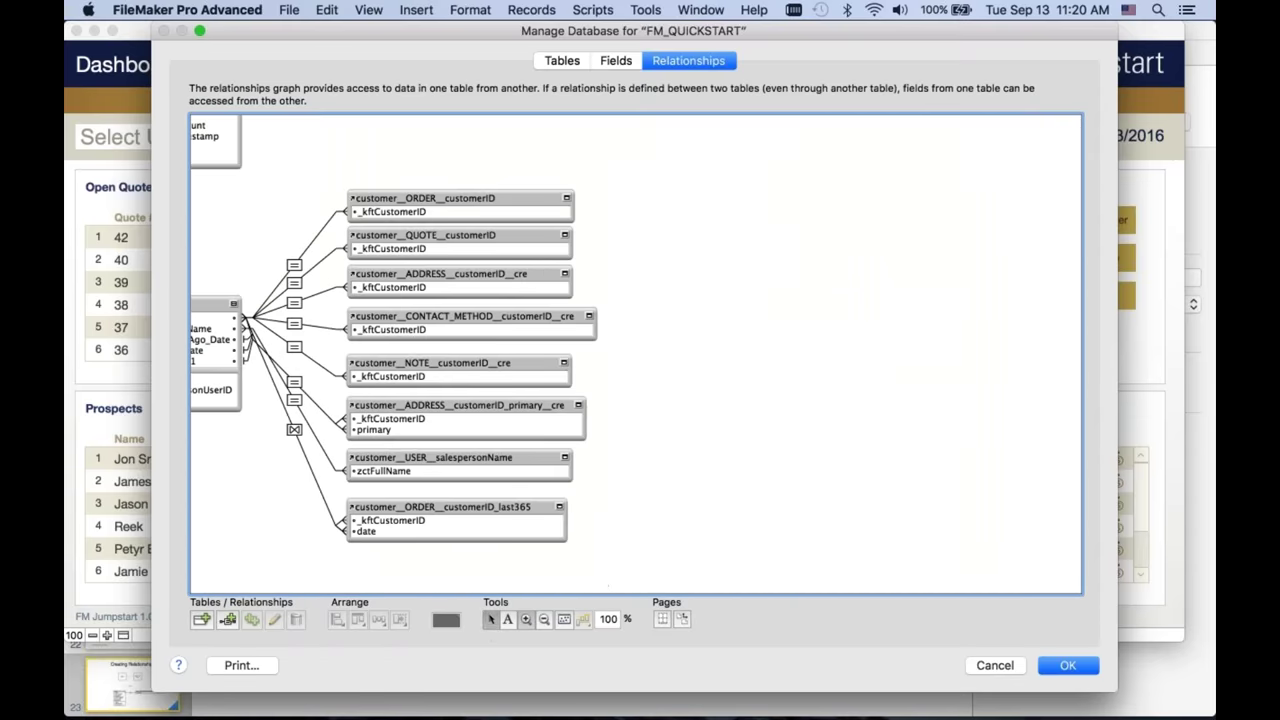
click(200, 620)
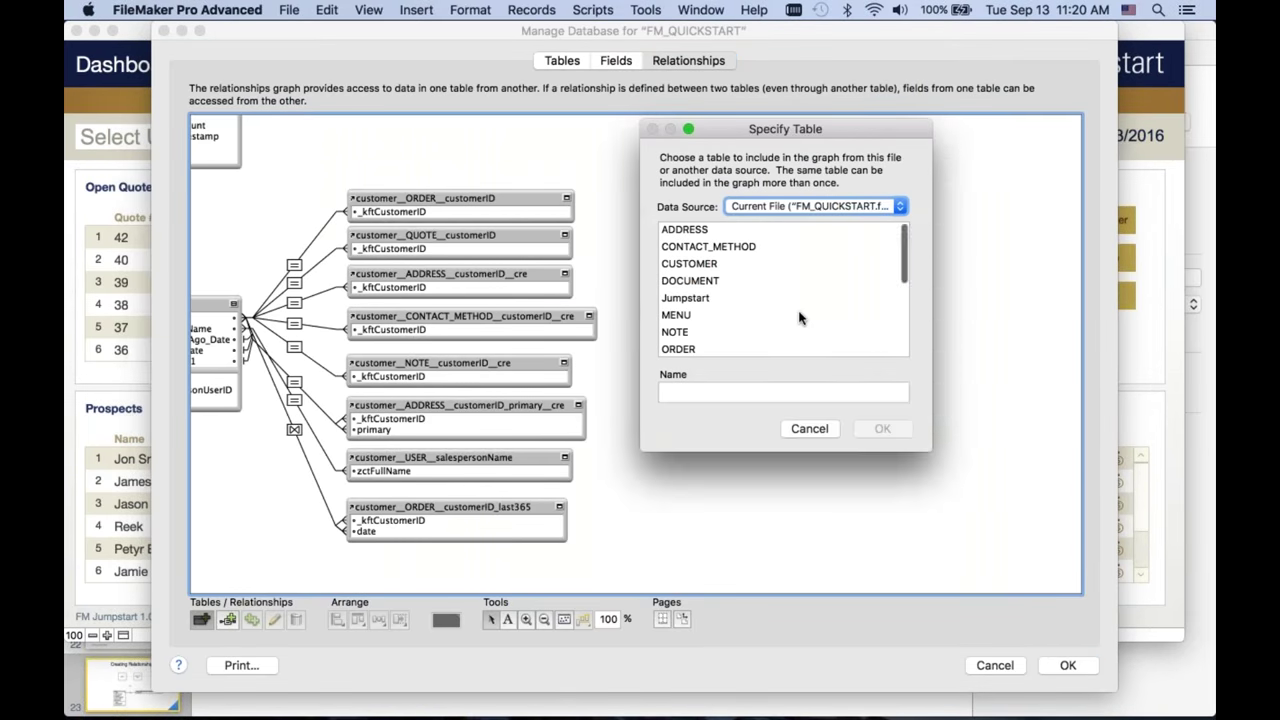
click(810, 428)
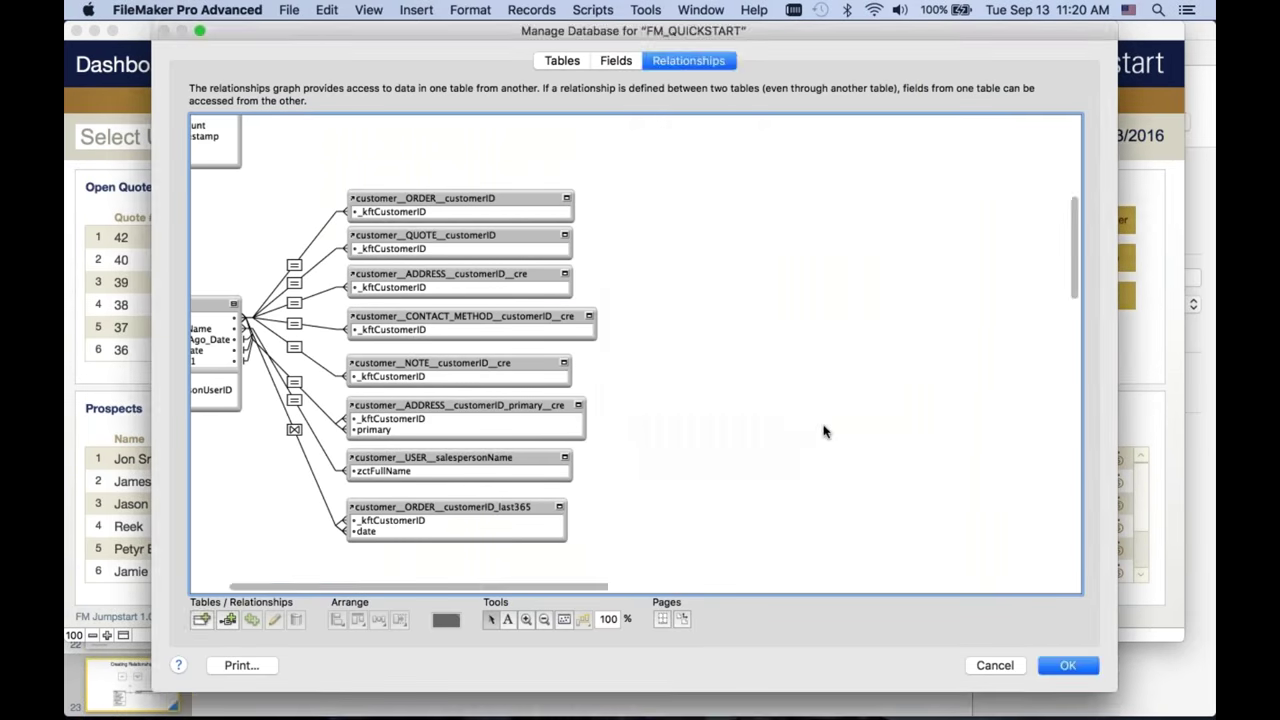
scroll(824, 431, left, 2)
- Add a DOCUMENT table occurrence named customer__DOCUMENT__customerID, widened to show its full name and placed above customer__ORDER__customerID
click(200, 620)
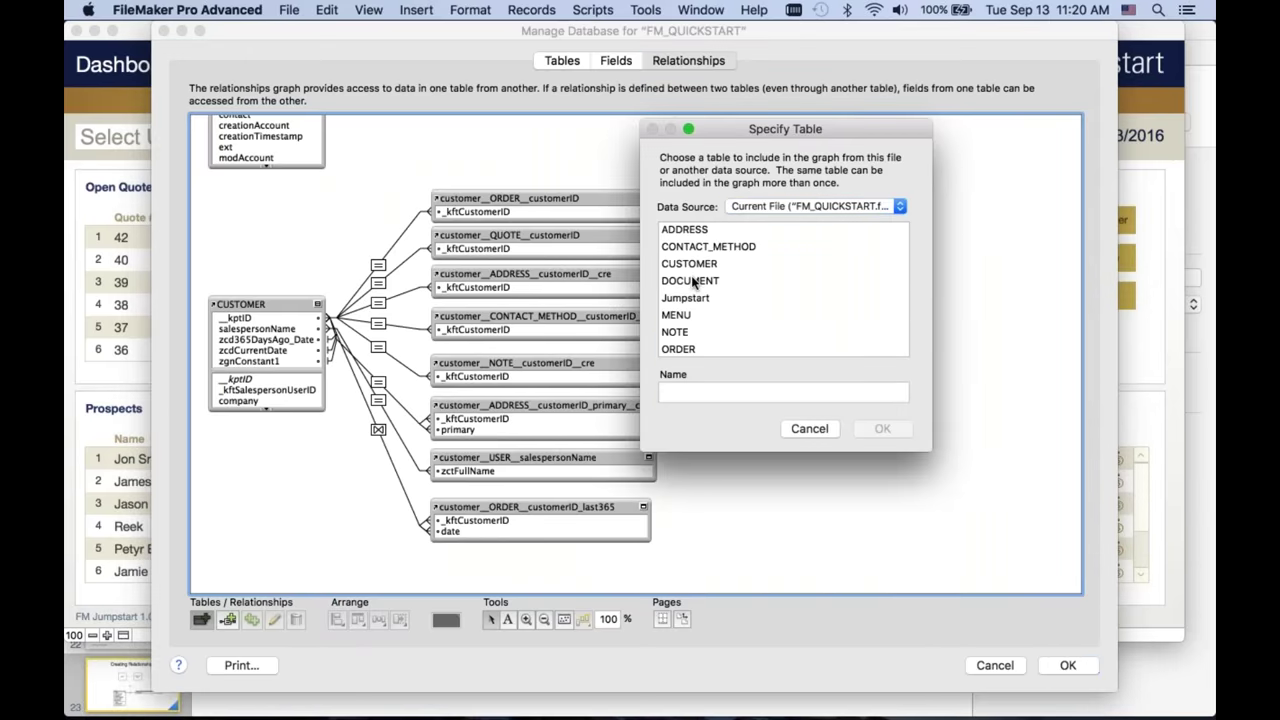
click(693, 282)
click(662, 392)
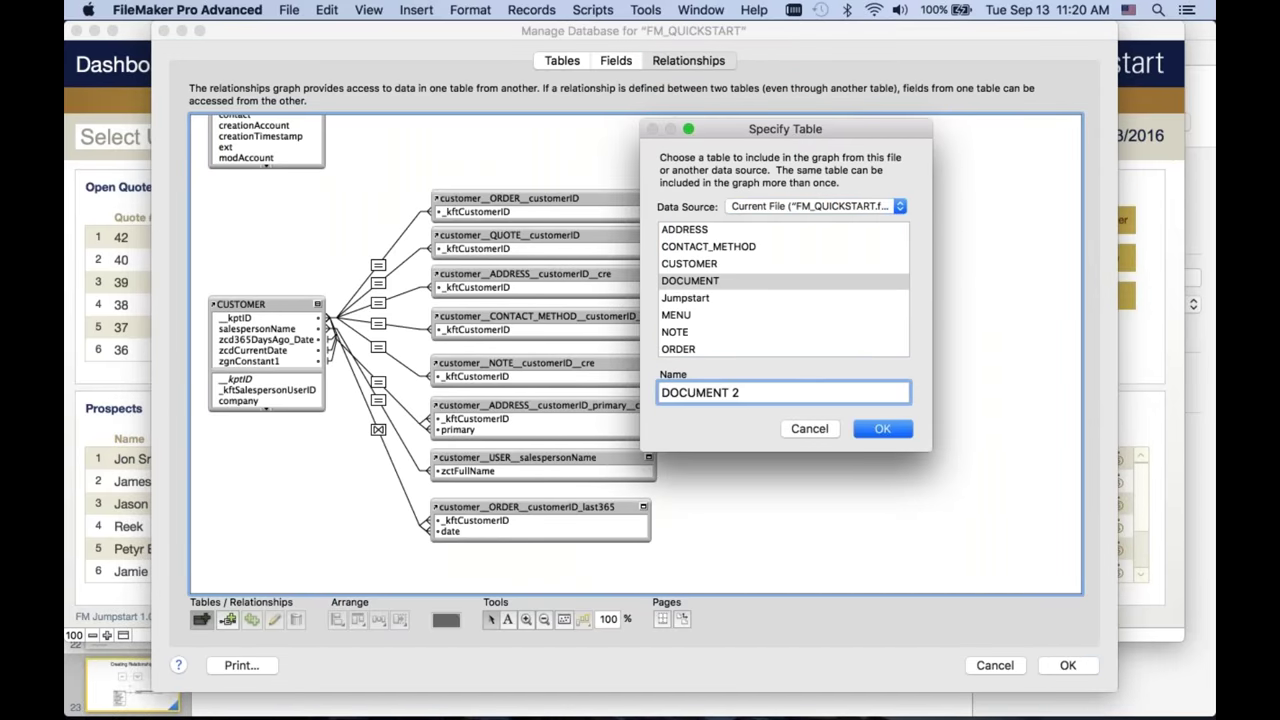
text(customer__)
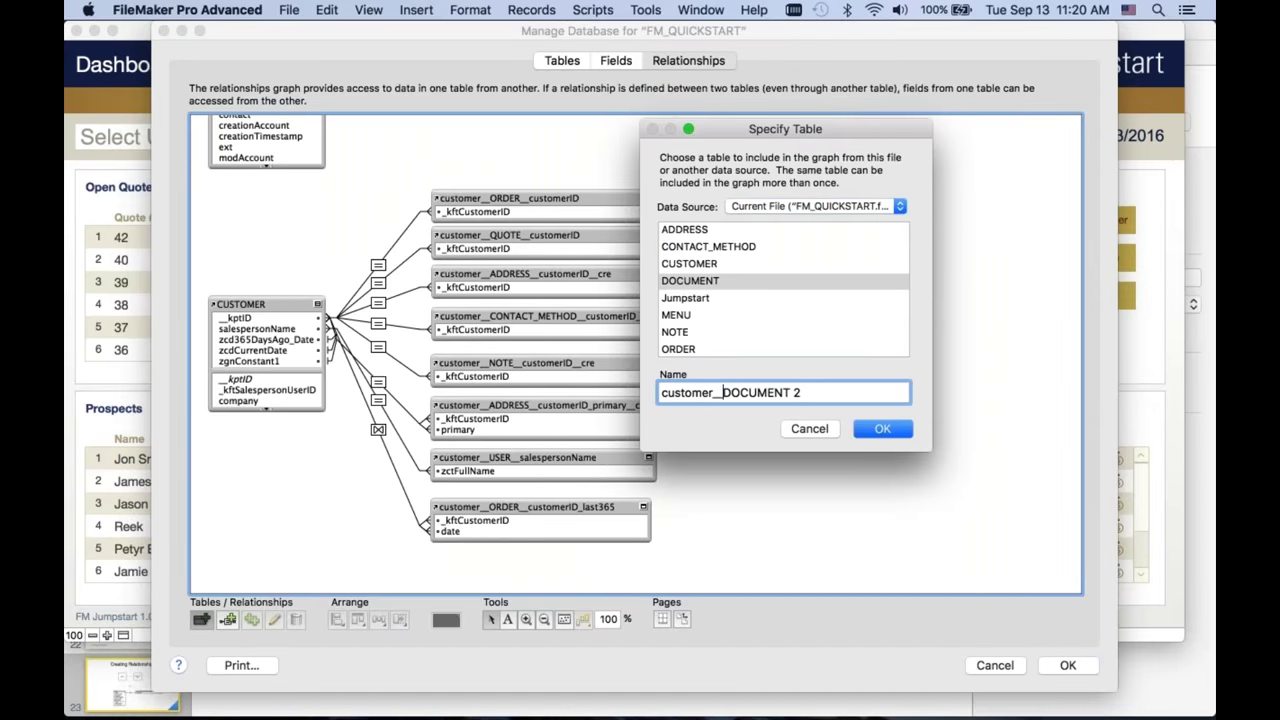
click(825, 392)
key(BackSpace)
key(BackSpace)
text(_customerID)
key(Return)
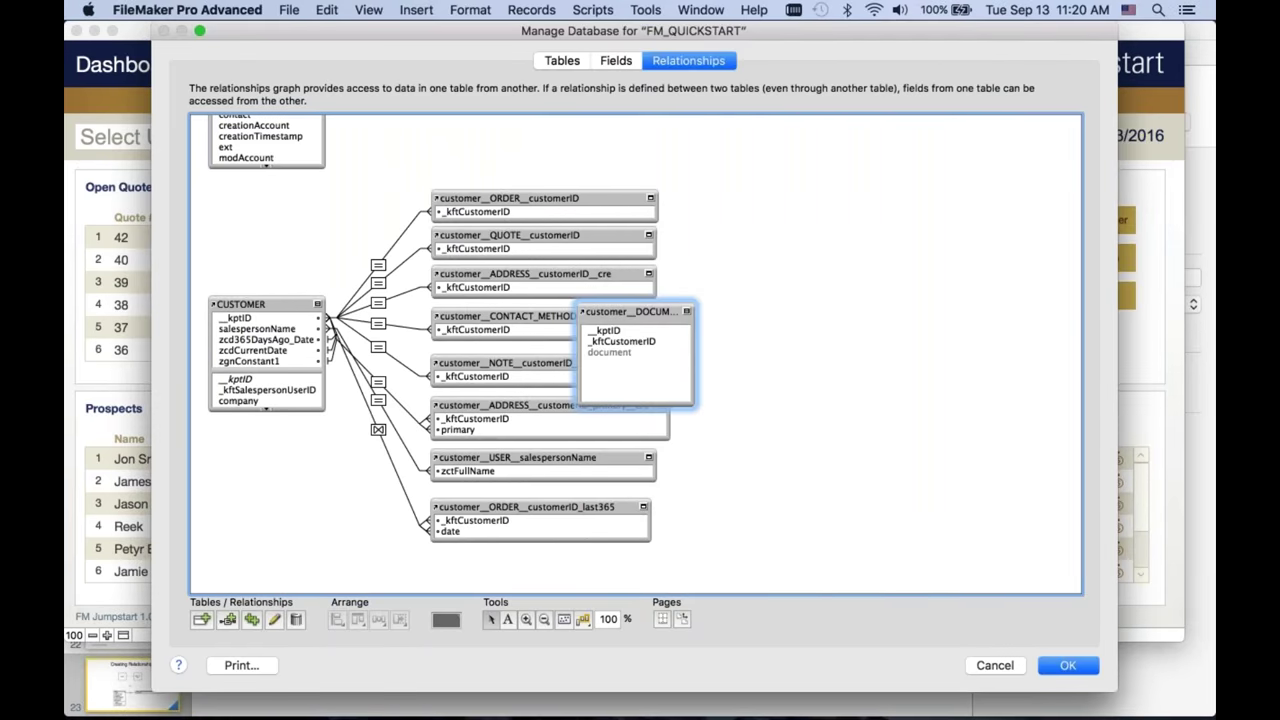
drag(698, 335, 800, 334)
drag(707, 313, 561, 186)
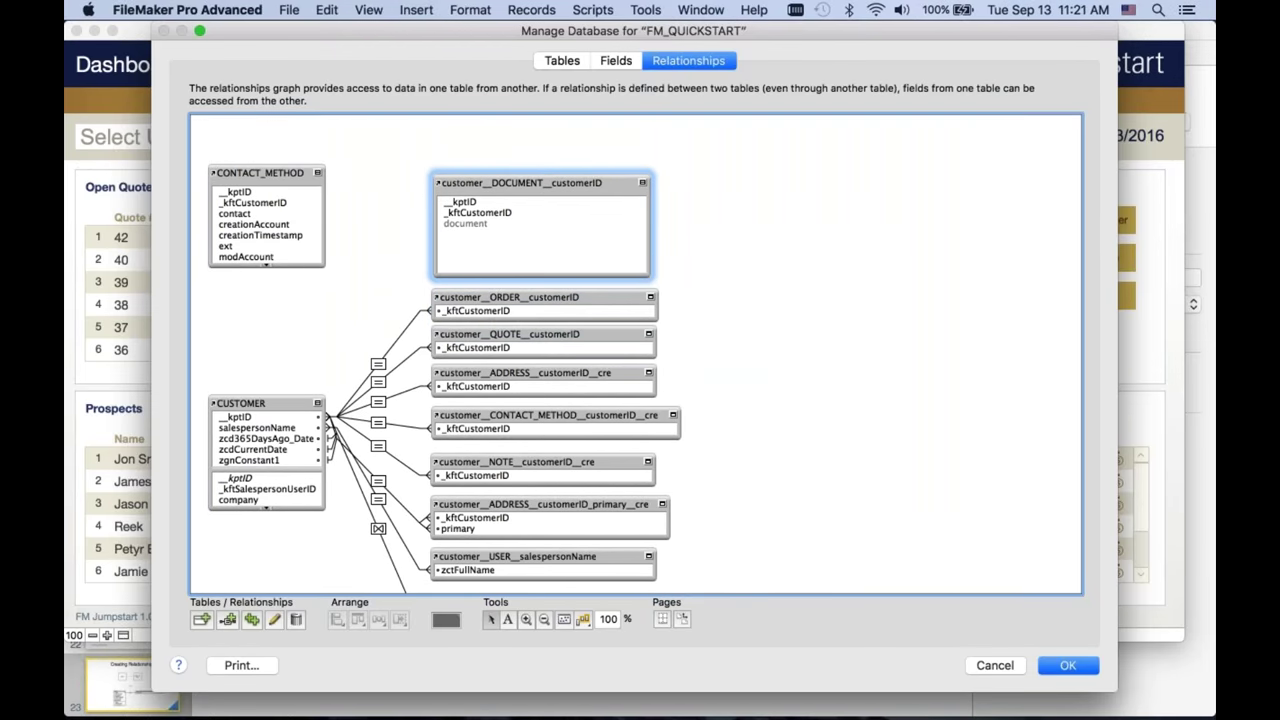
click(267, 418)
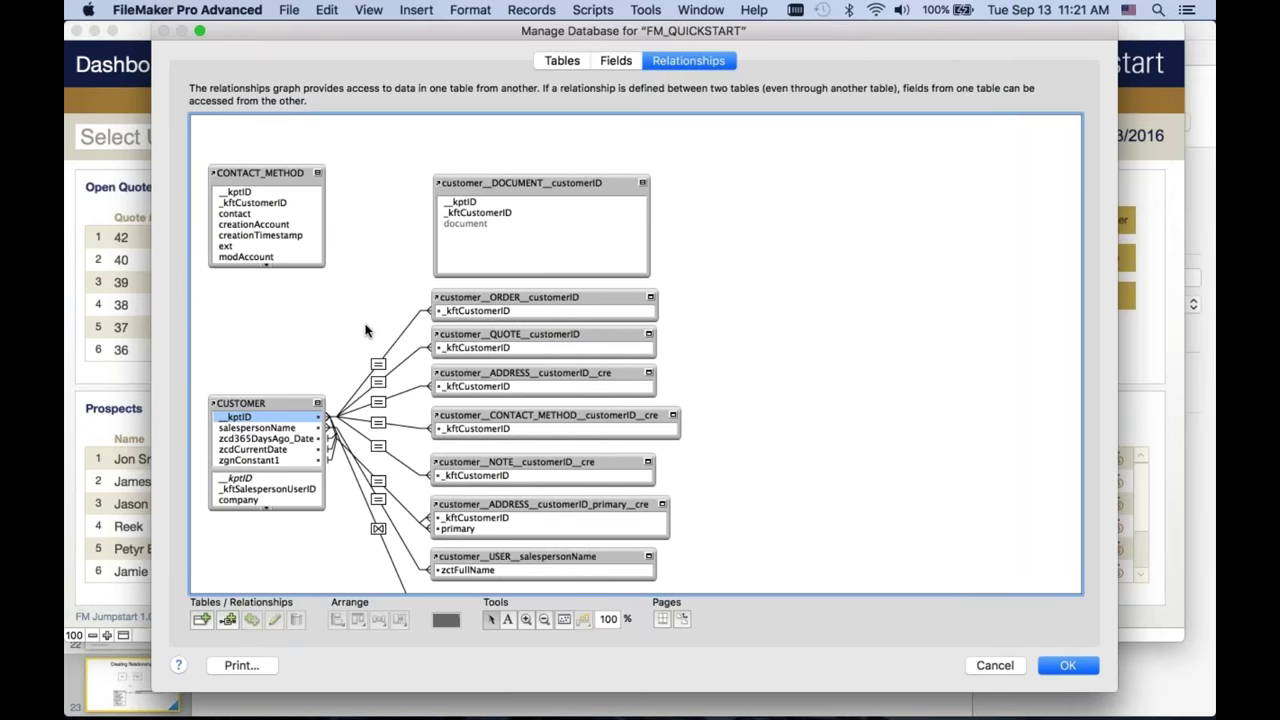
click(228, 621)
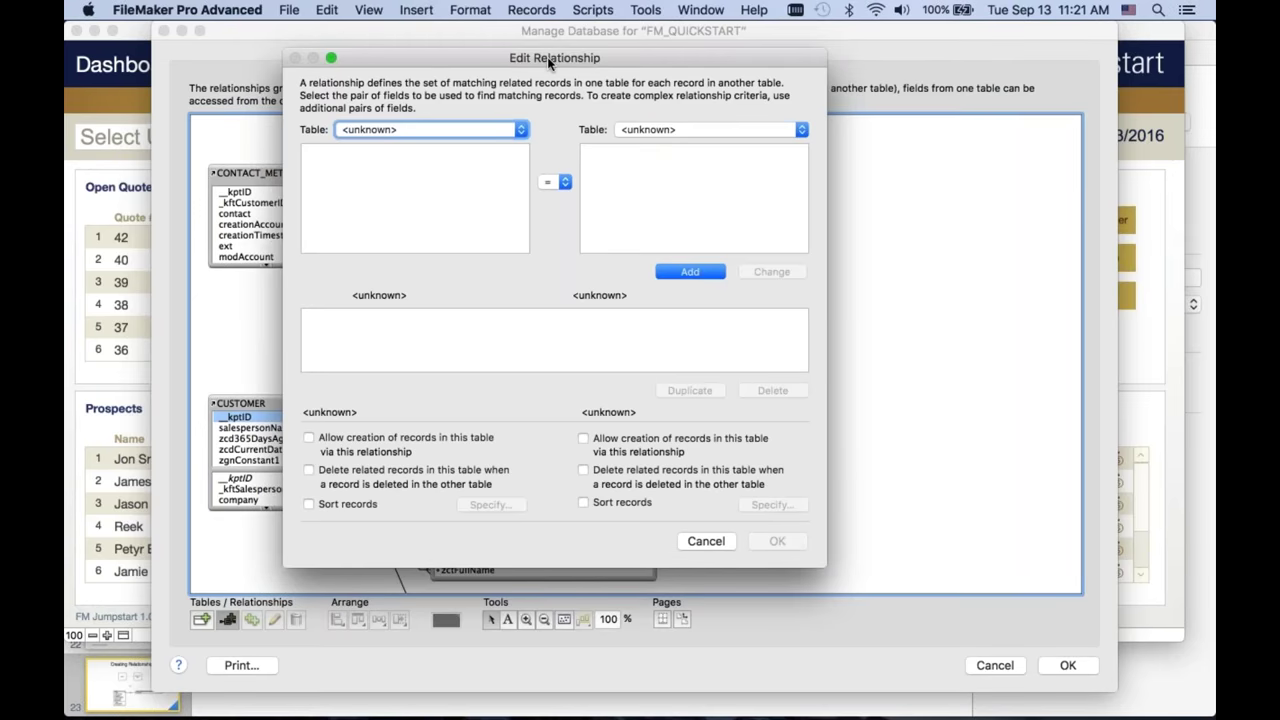
drag(549, 58, 563, 60)
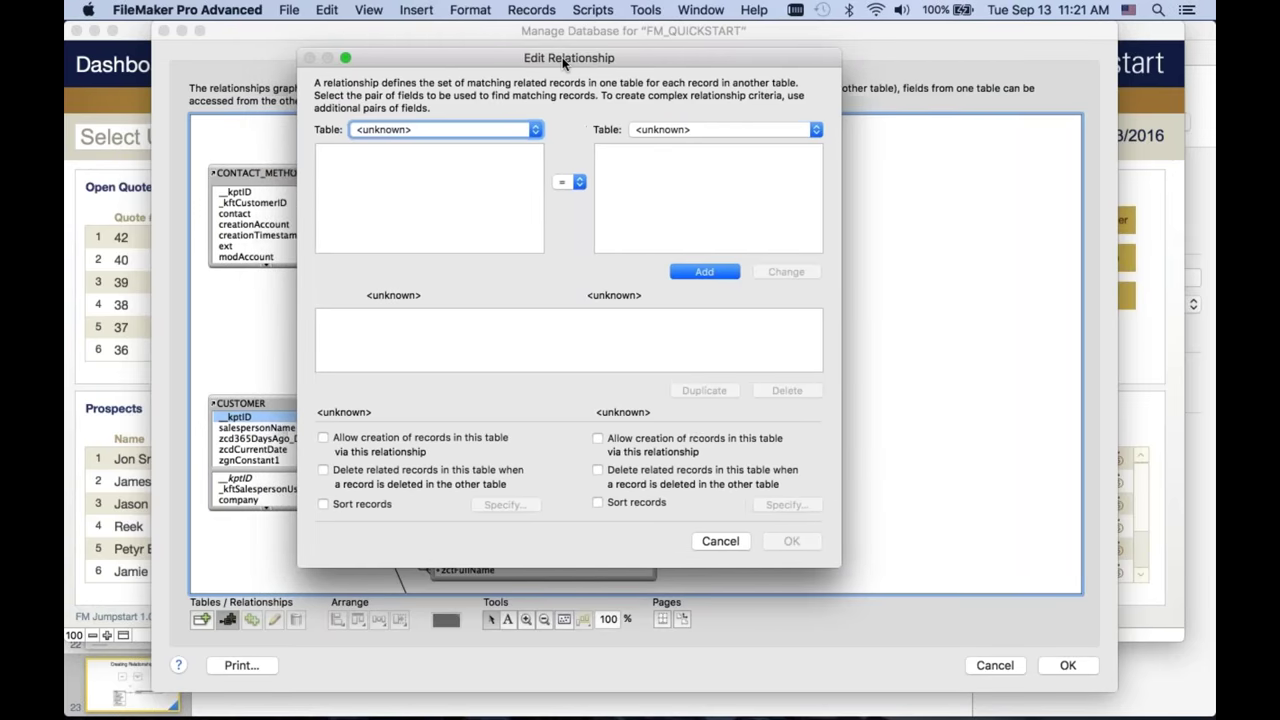
click(531, 126)
scroll(506, 295, down, 2)
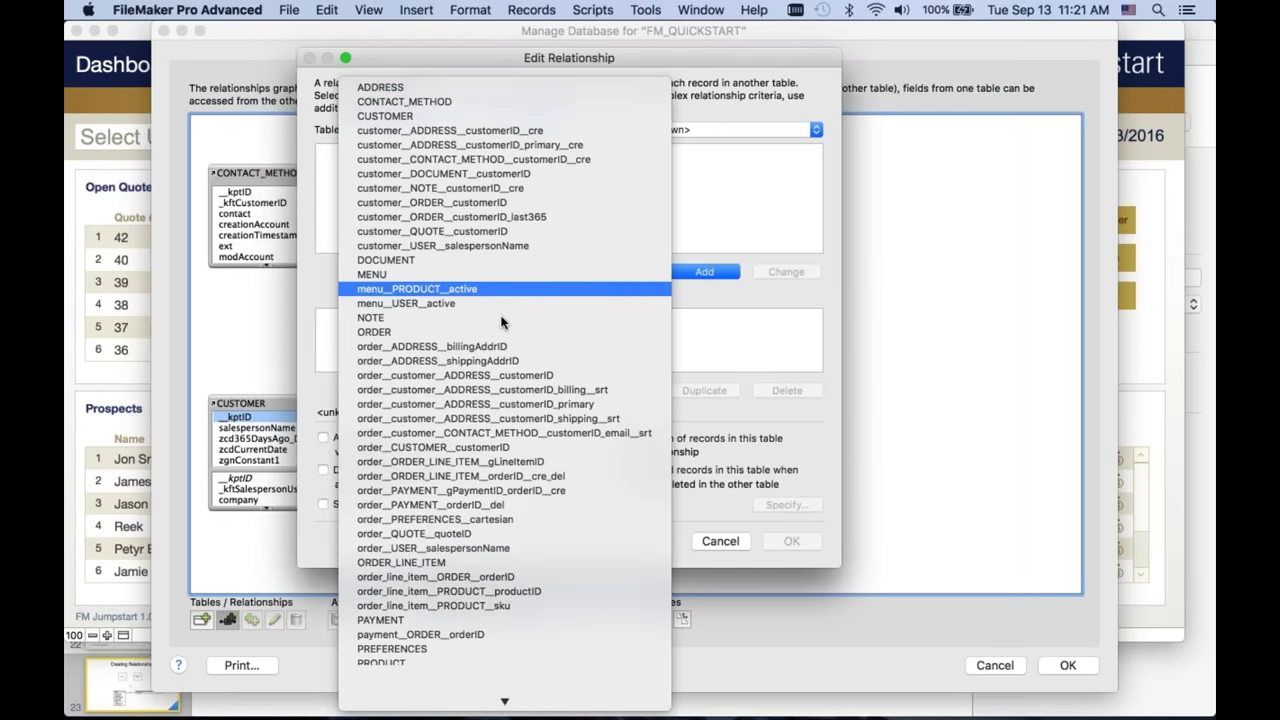
scroll(503, 321, down, 2)
click(449, 33)
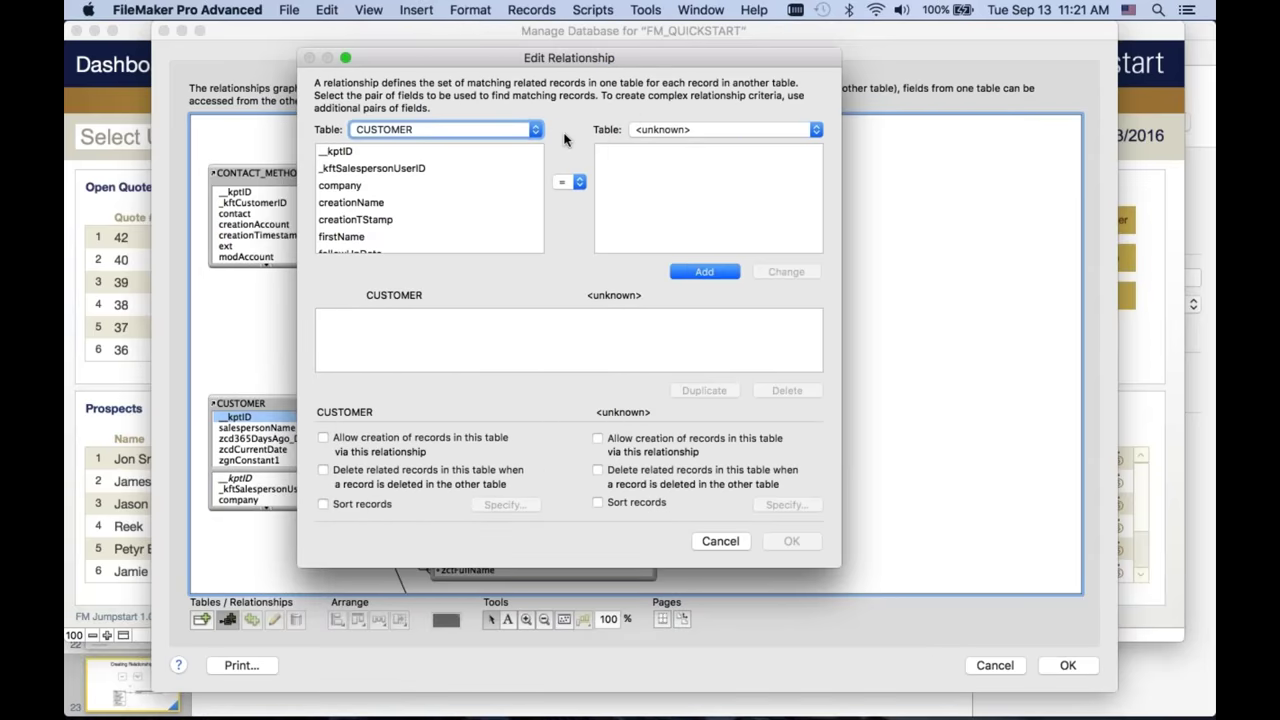
click(679, 131)
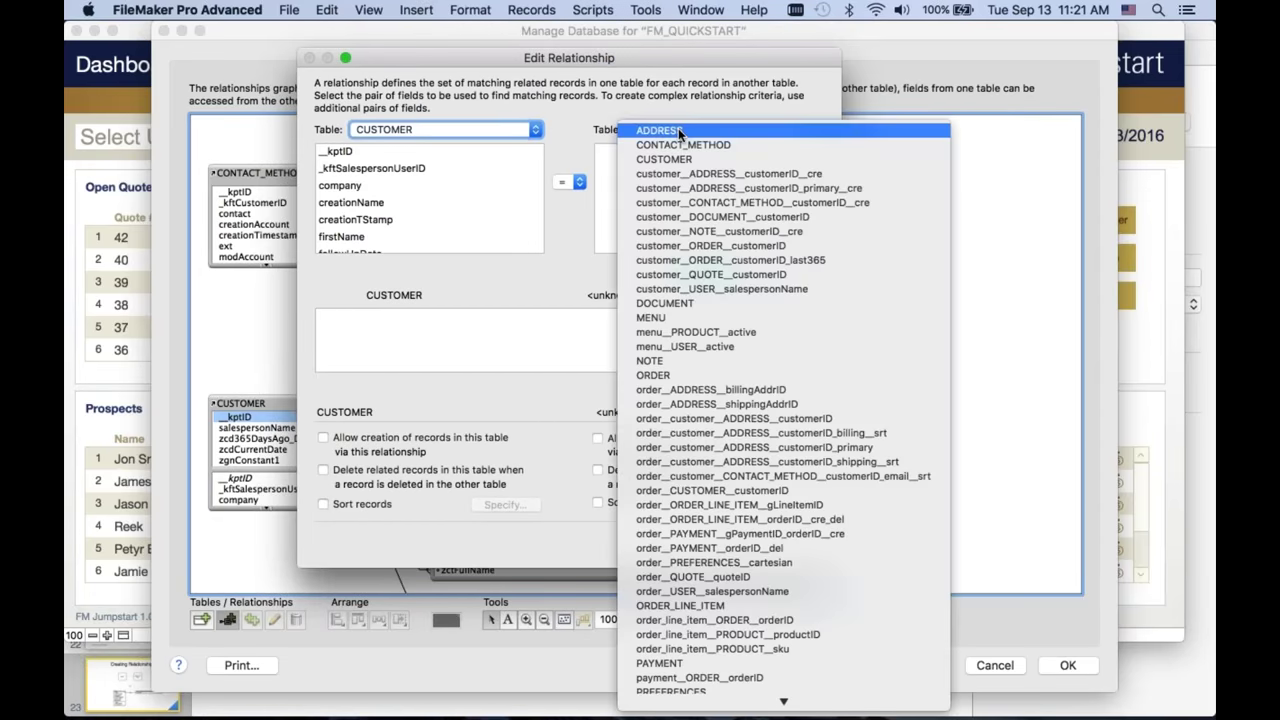
click(699, 217)
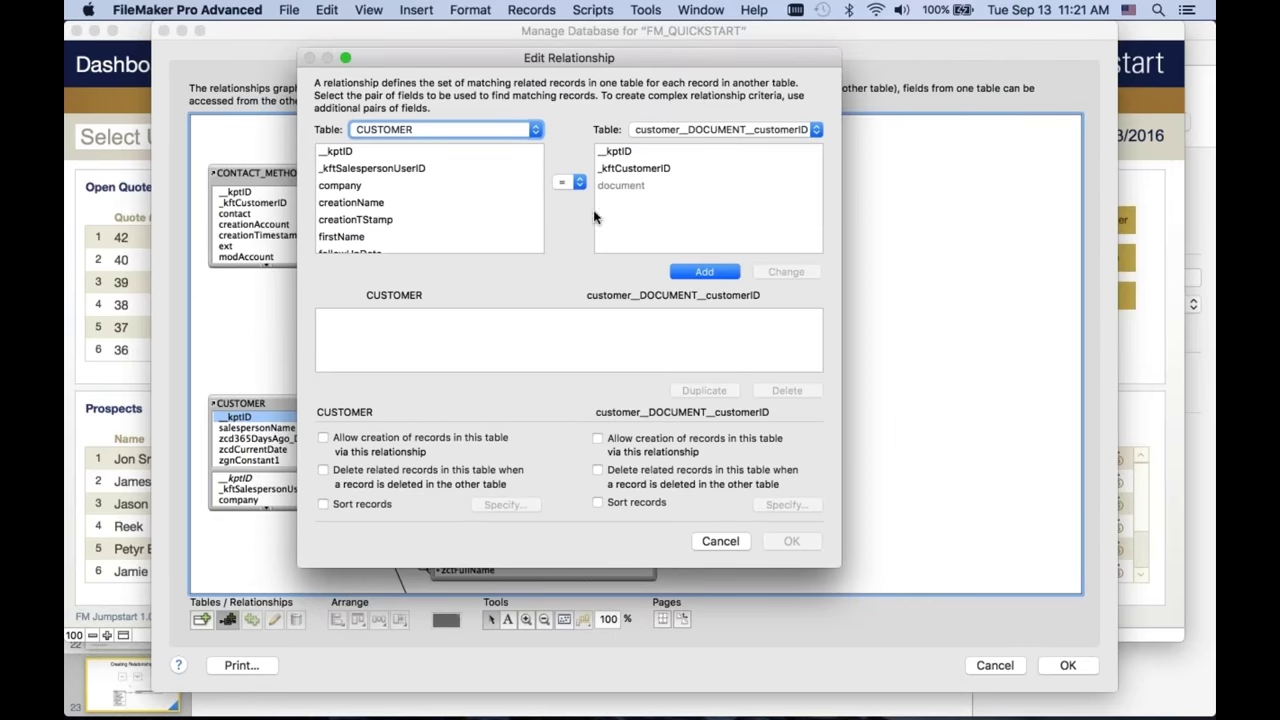
click(720, 541)
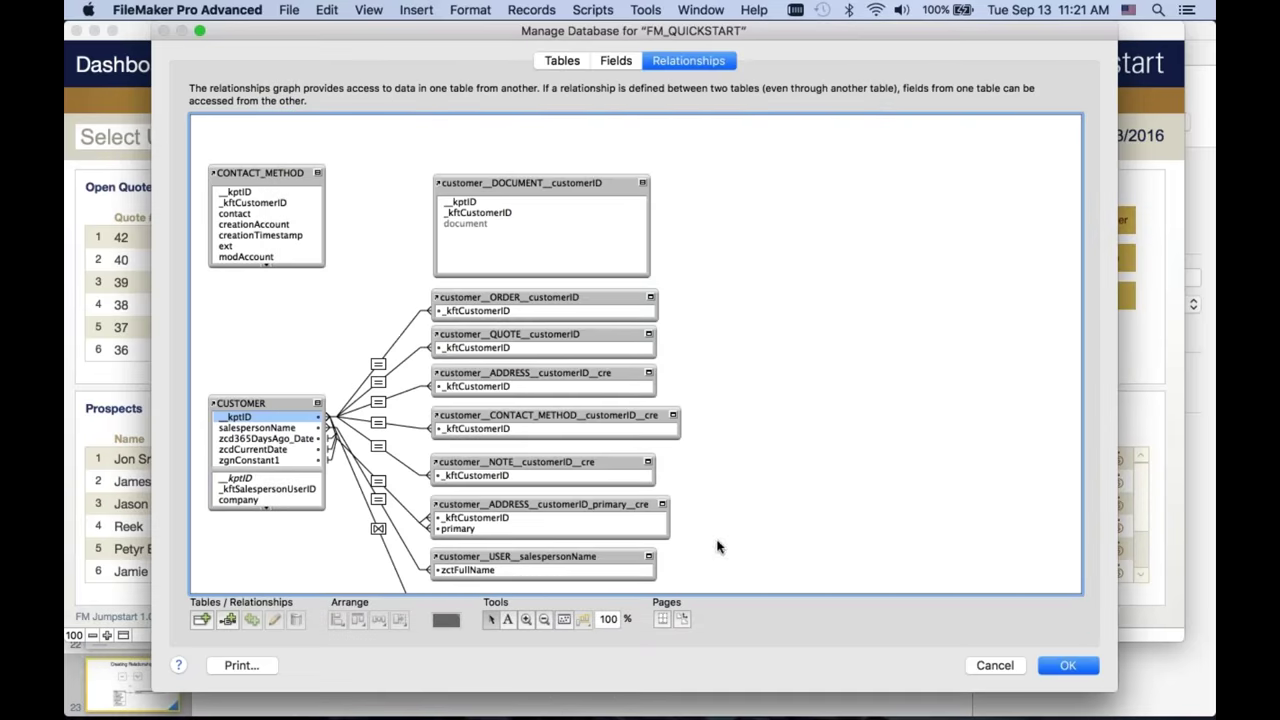
- Try relating _kftCustomerID in customer__DOCUMENT__customerID to __kptID in CUSTOMER, review its definition, and delete that relationship
click(468, 205)
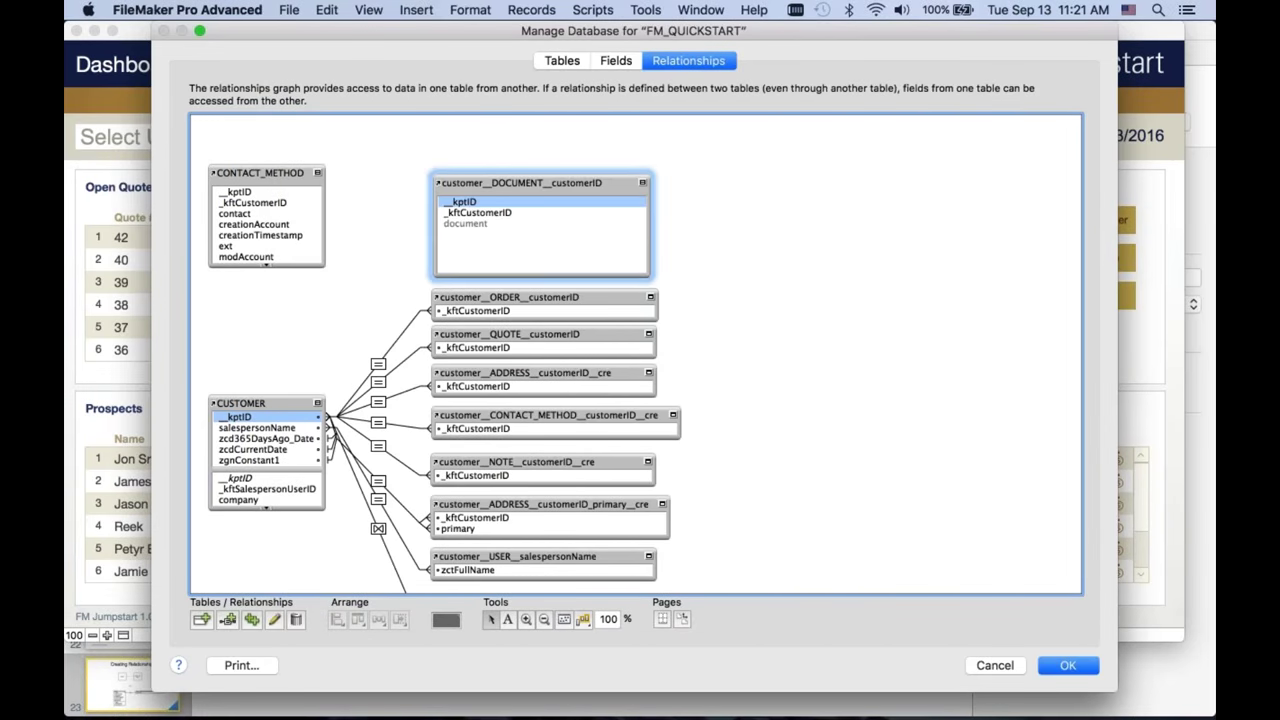
click(466, 213)
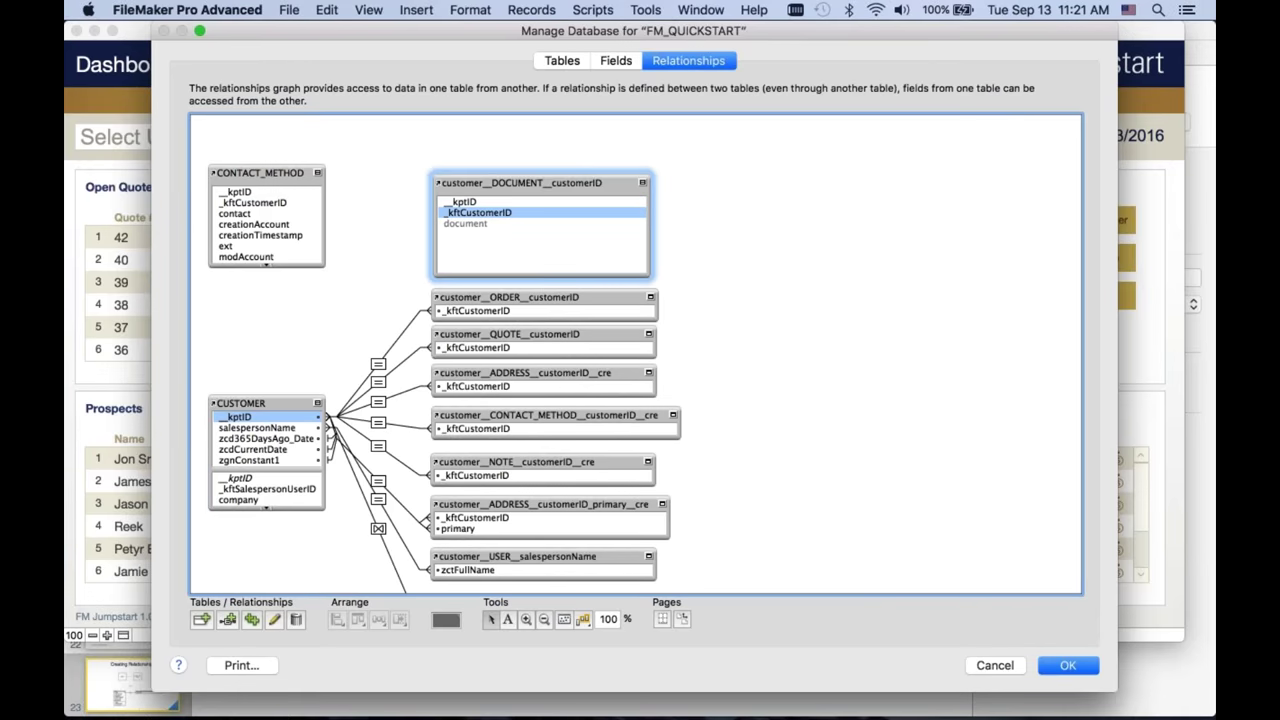
drag(466, 214, 320, 417)
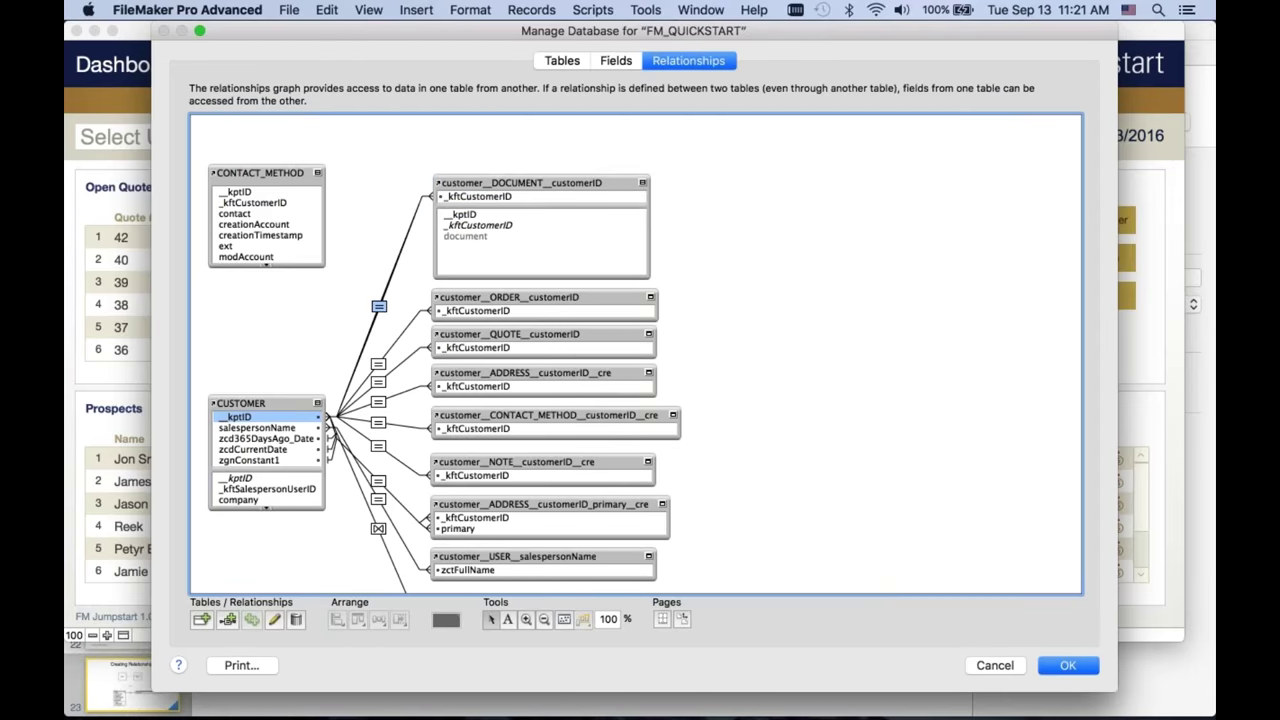
double_click(378, 306)
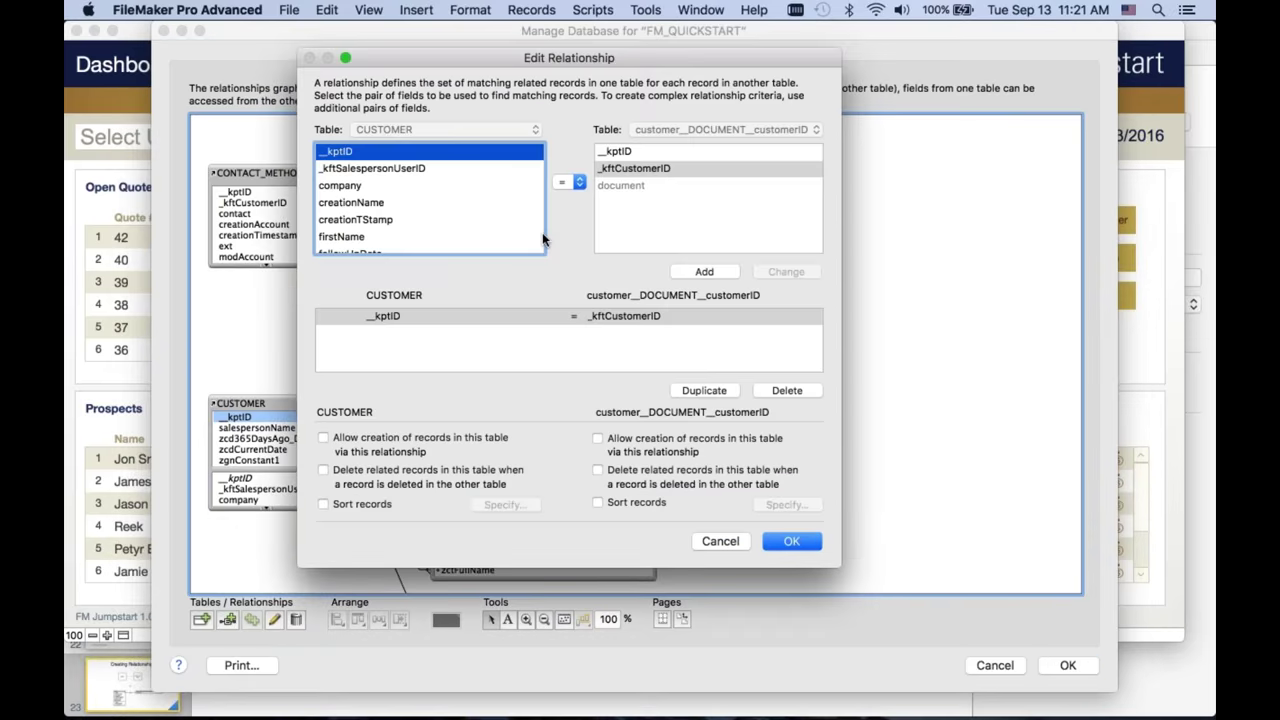
click(718, 541)
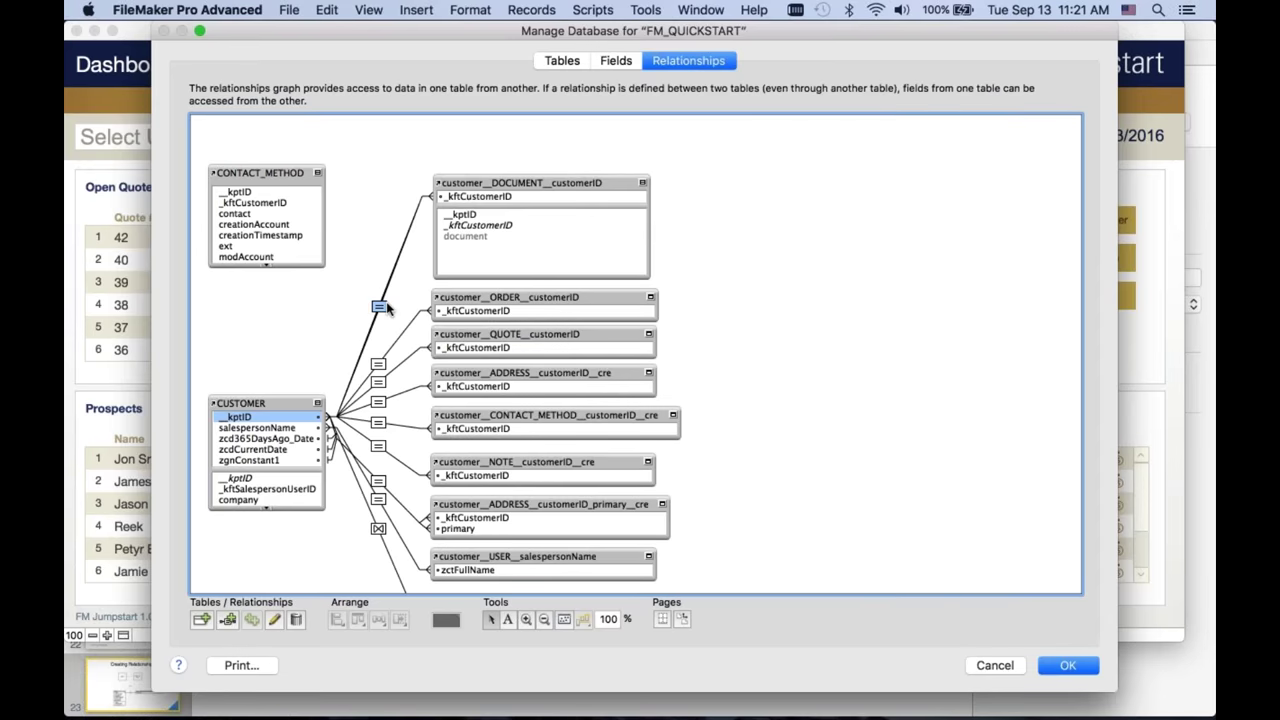
key(Delete)
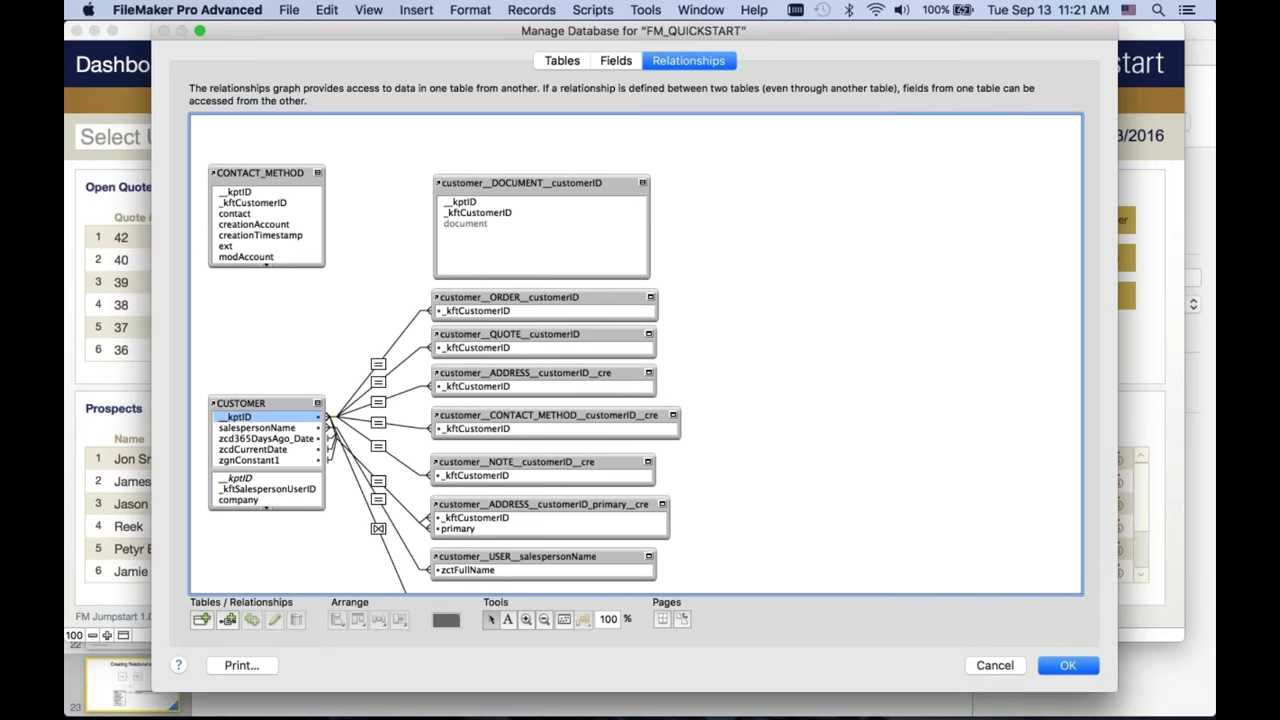
- Browse the field list of the CONTACT_METHOD table occurrence
click(266, 265)
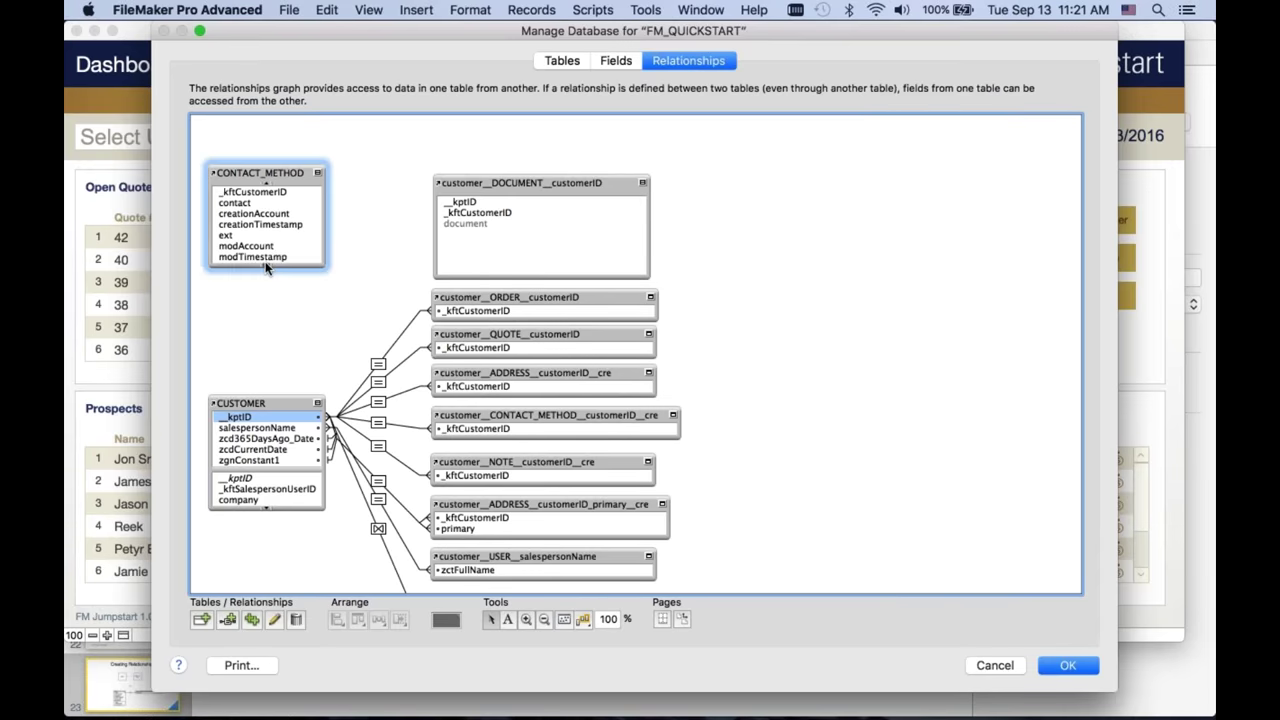
scroll(266, 262, down, 4)
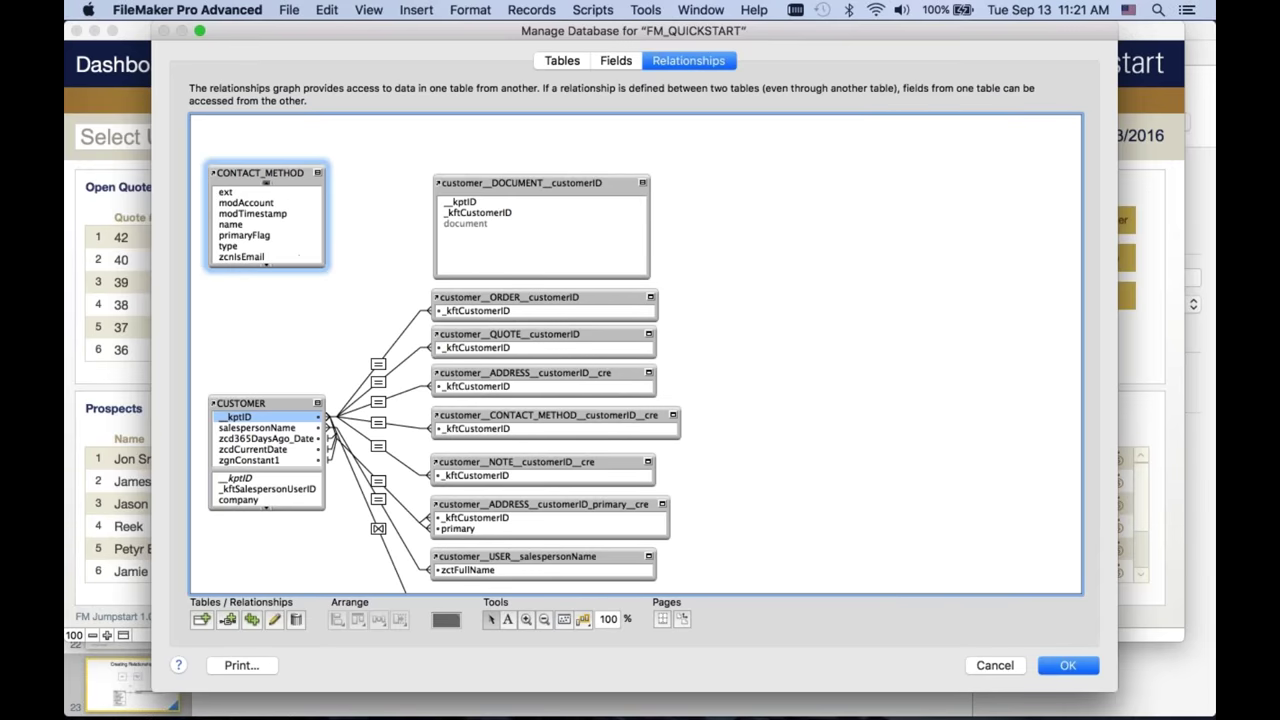
scroll(262, 262, up, 5)
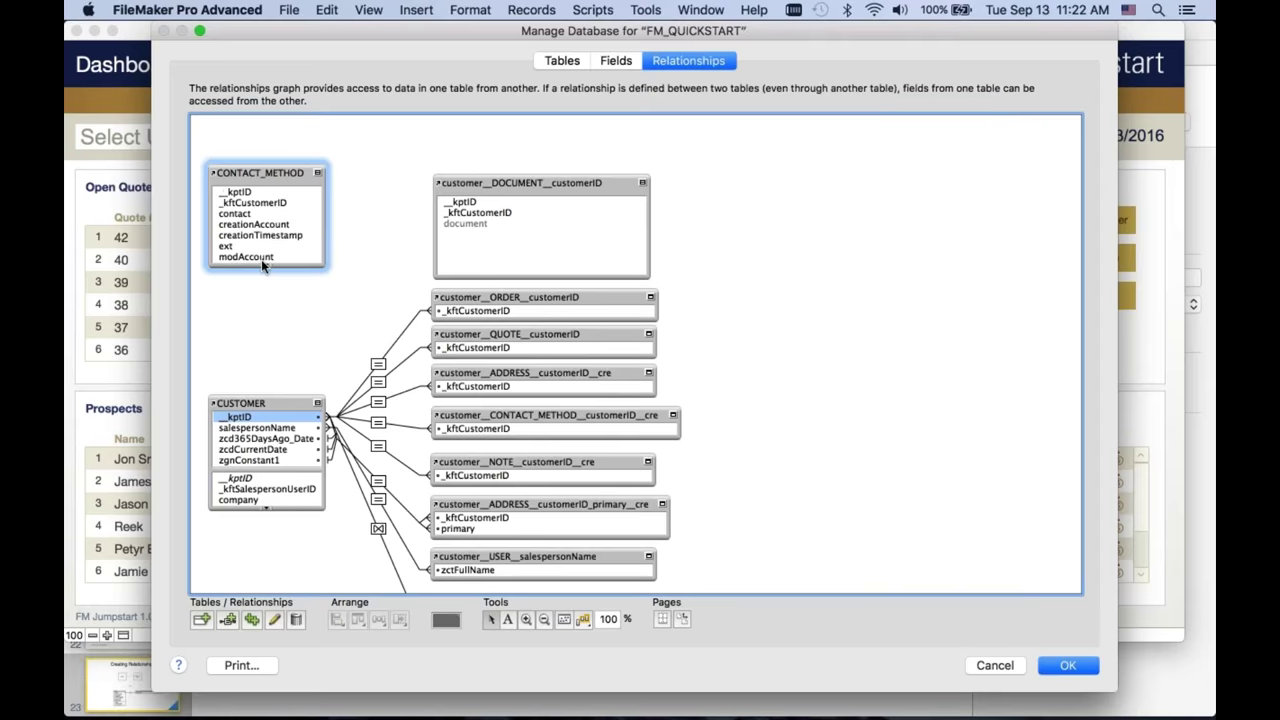
scroll(261, 262, down, 4)
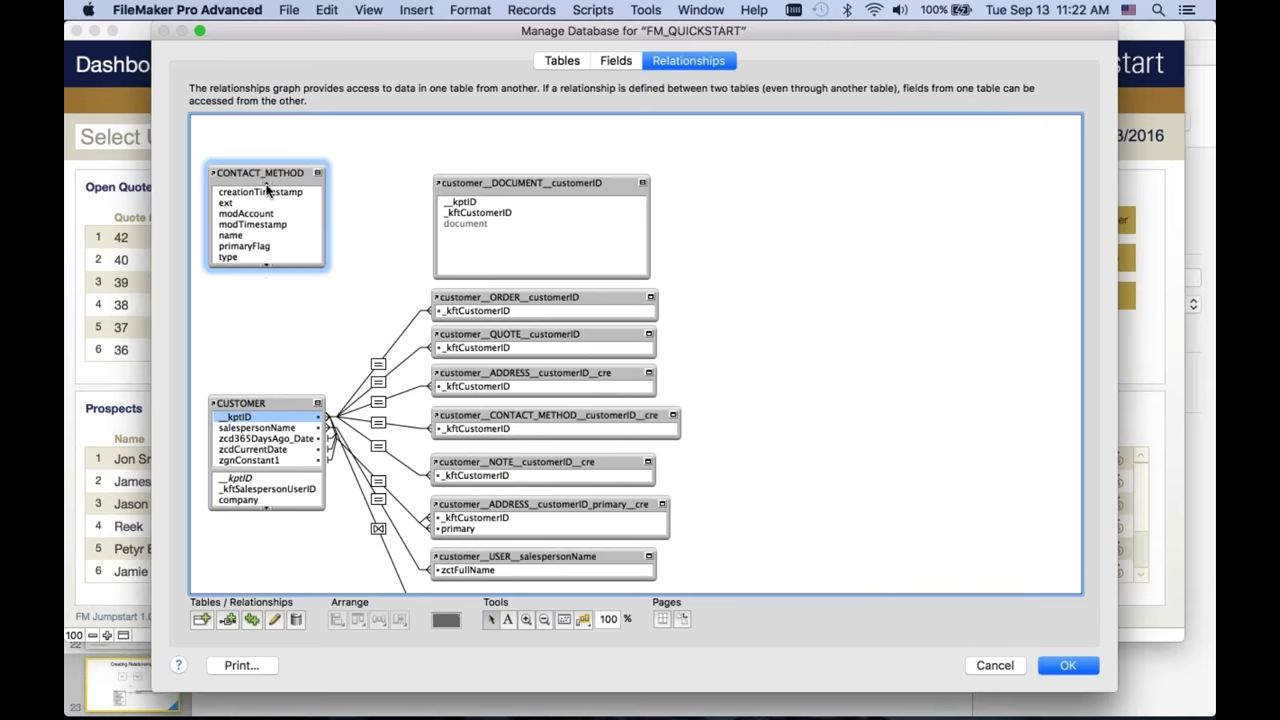
scroll(266, 188, up, 5)
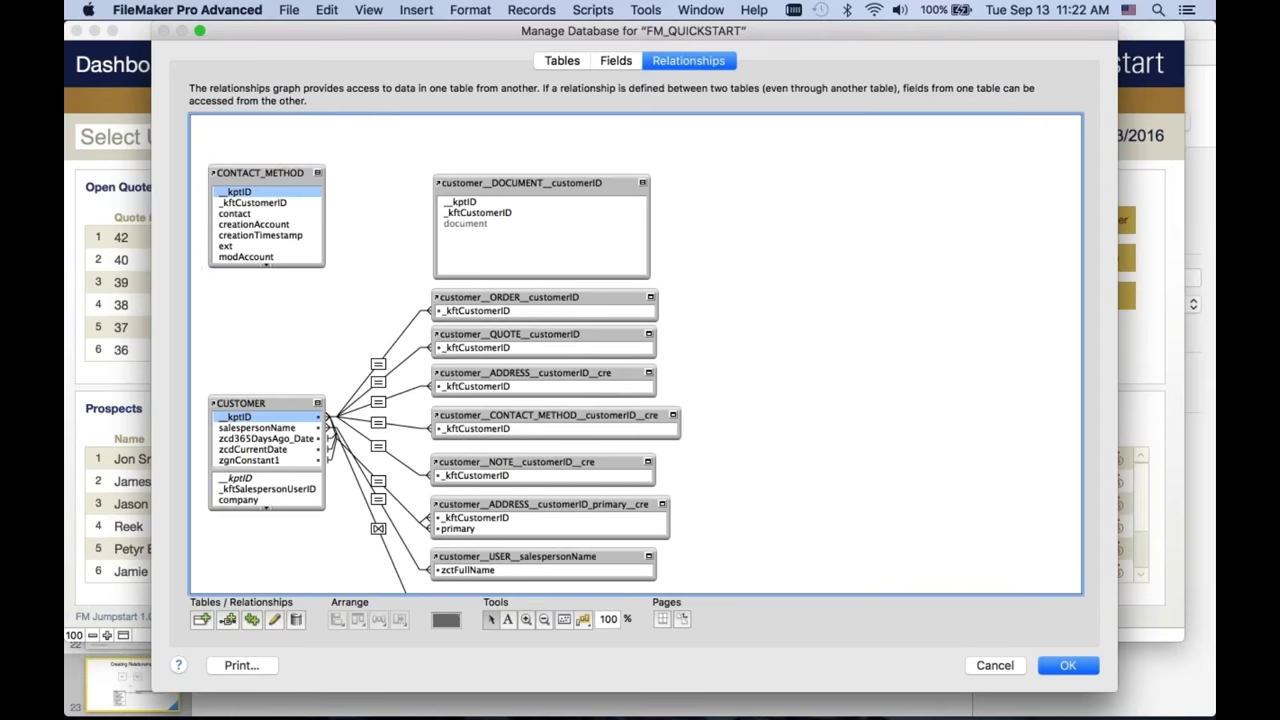
- Relate customer__DOCUMENT__customerID to CUSTOMER, changing the match so that CUSTOMER's __kptID equals _kftCustomerID
drag(465, 202, 300, 420)
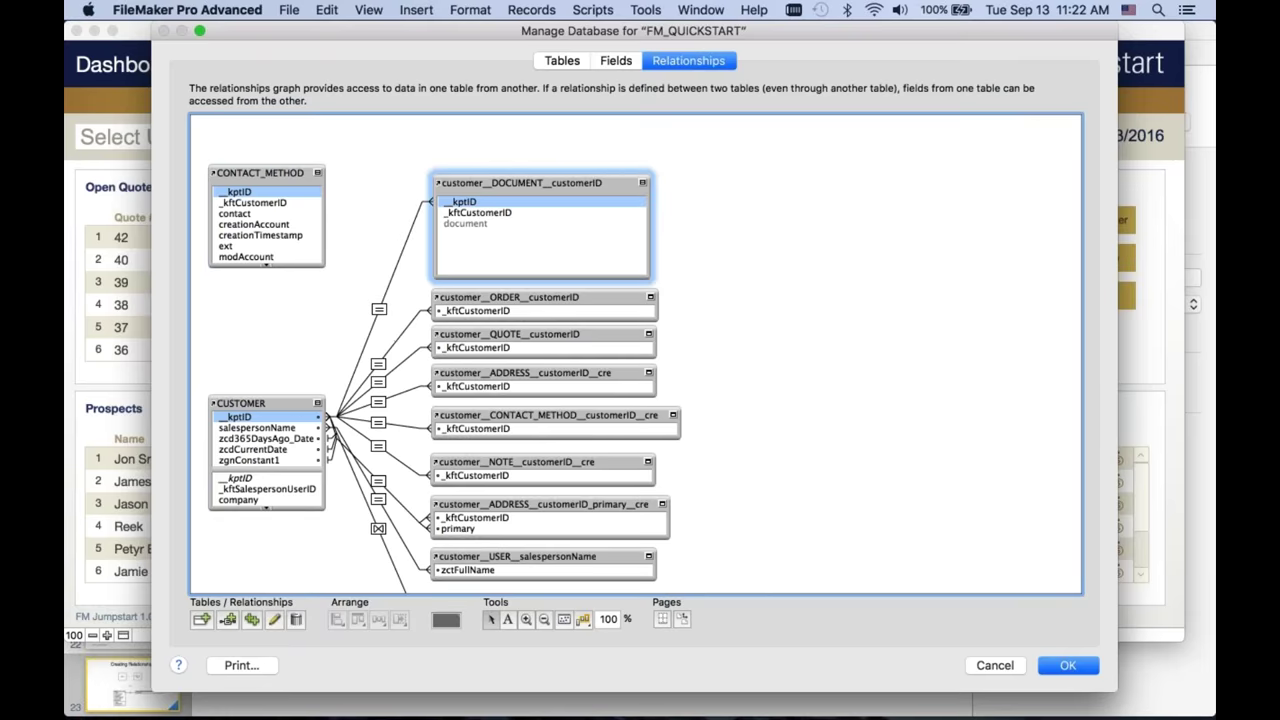
double_click(378, 306)
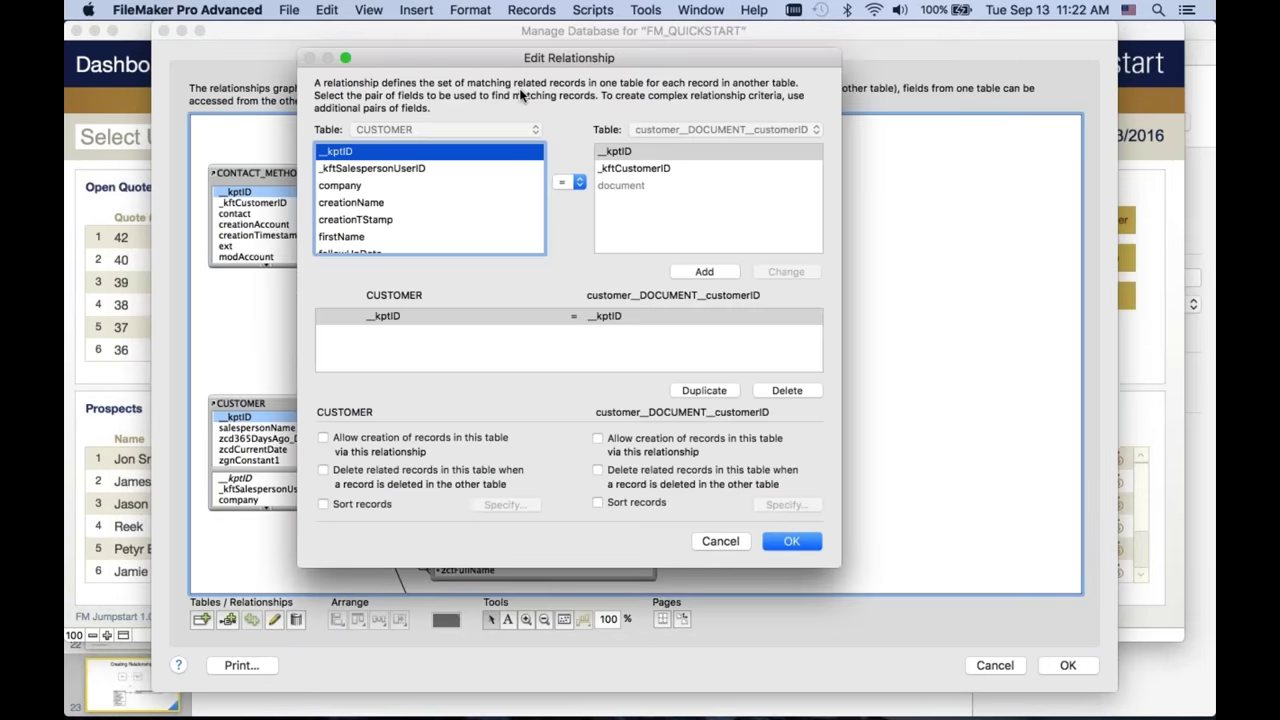
drag(519, 62, 599, 66)
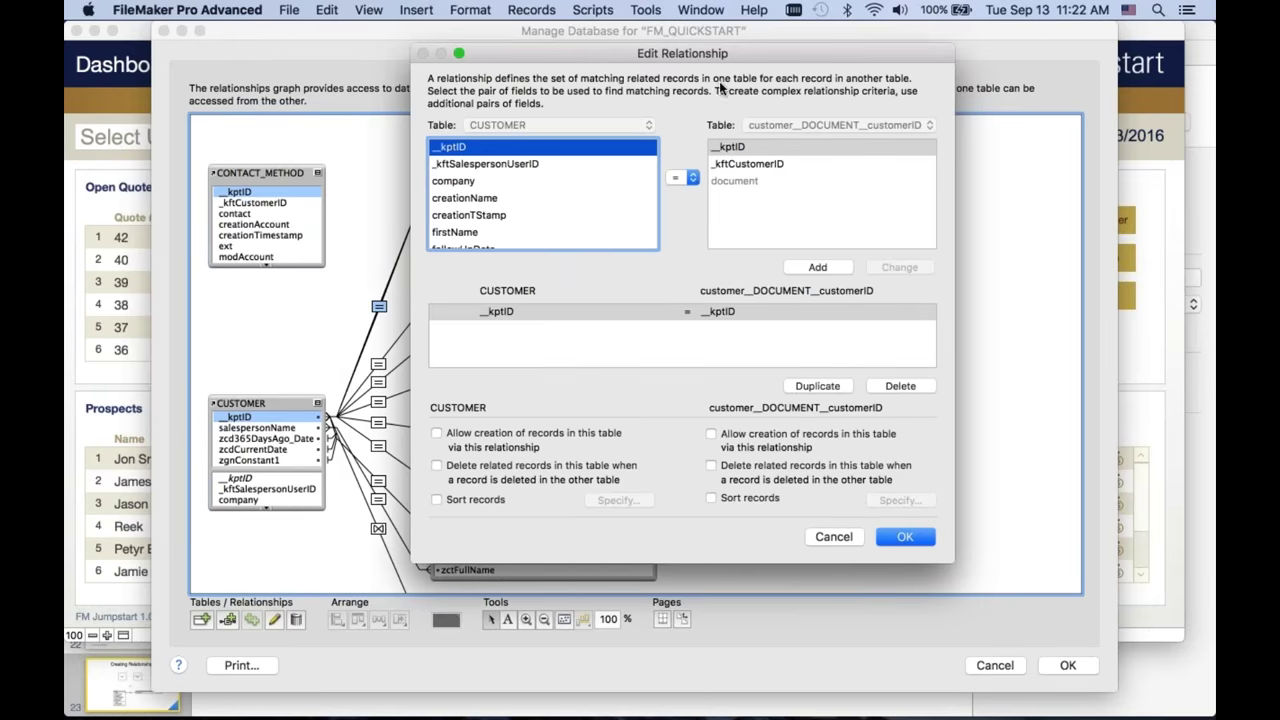
drag(643, 53, 583, 53)
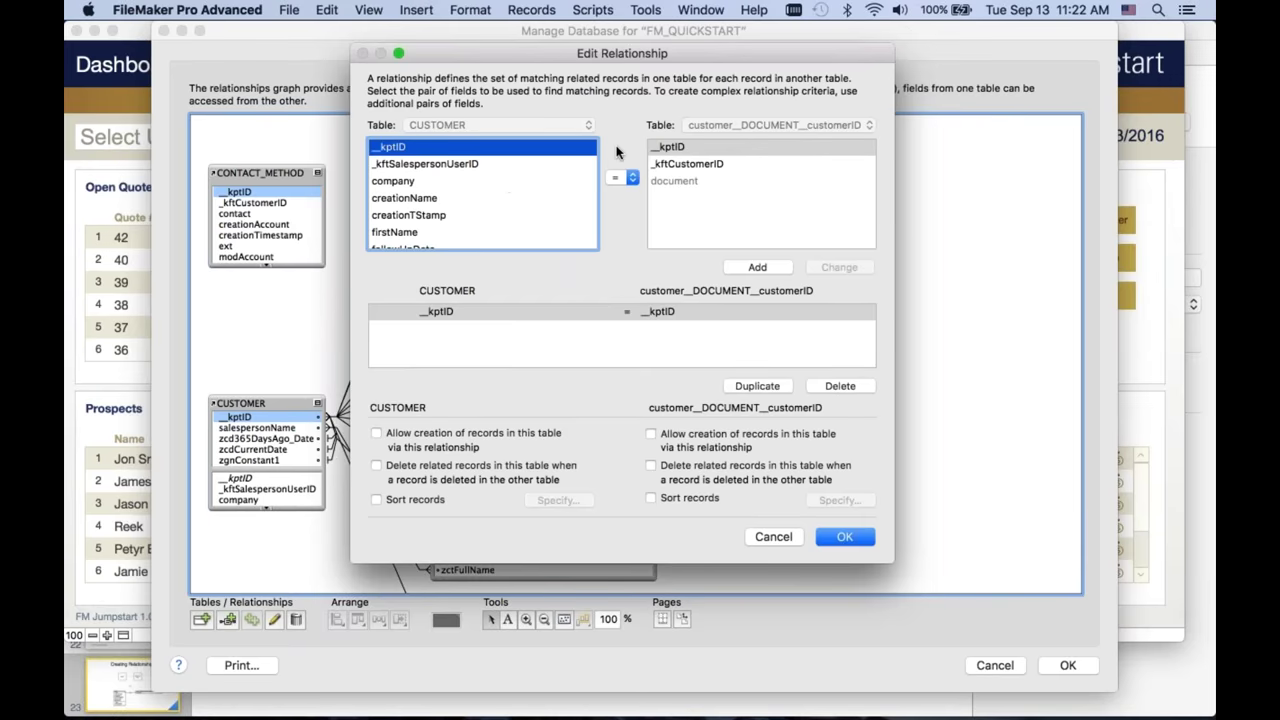
key(Tab)
key(Down)
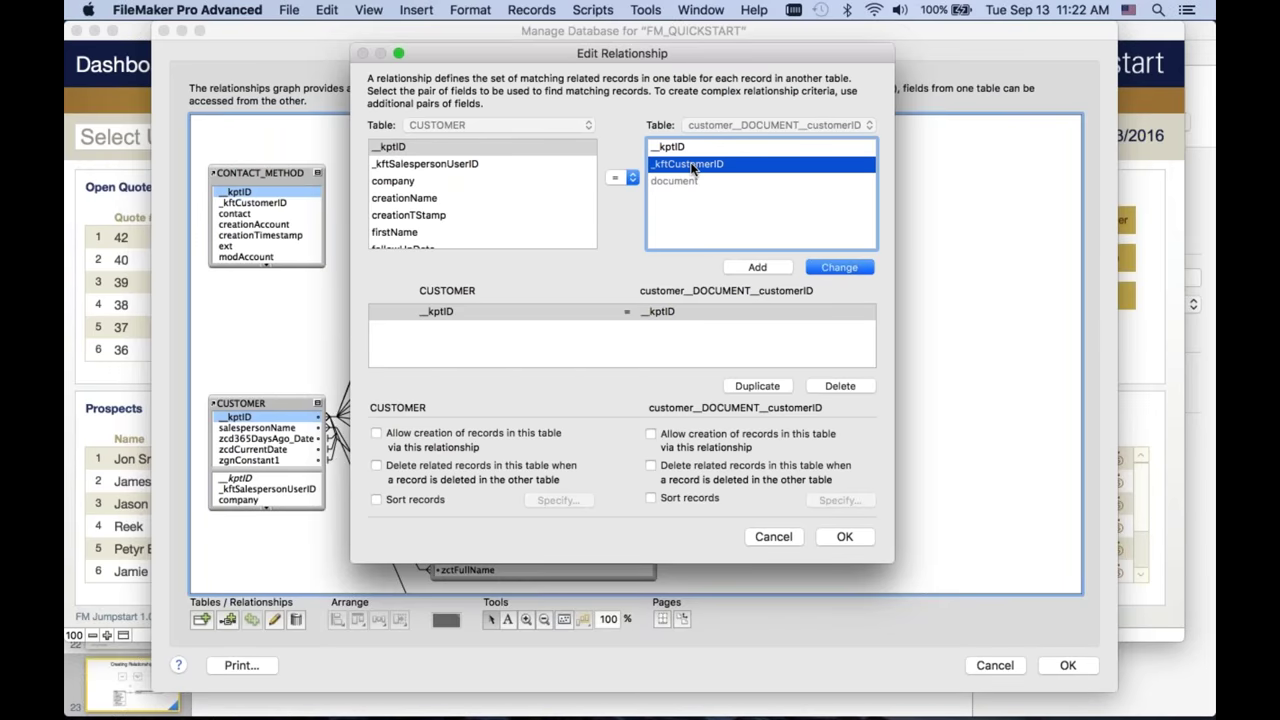
click(828, 264)
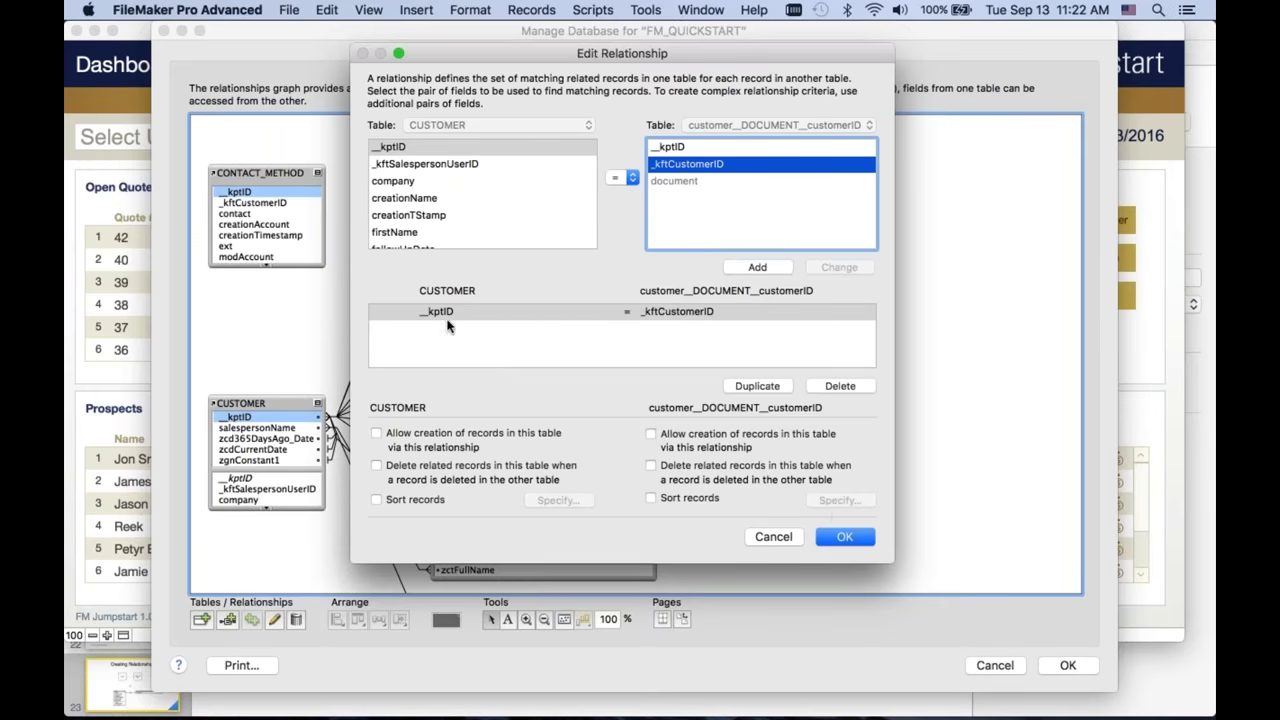
click(852, 537)
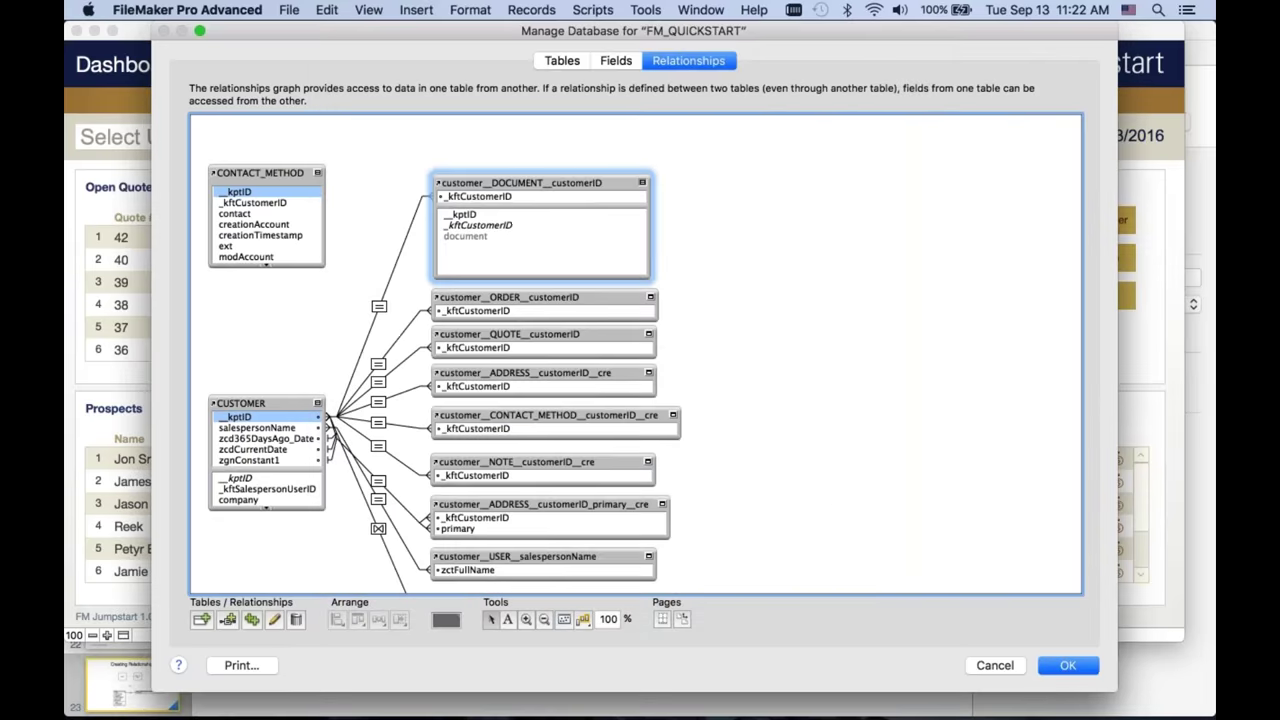
- Collapse customer__DOCUMENT__customerID to its match field, move it down closer to customer__ORDER__customerID, and save the database changes
click(642, 183)
drag(600, 183, 600, 234)
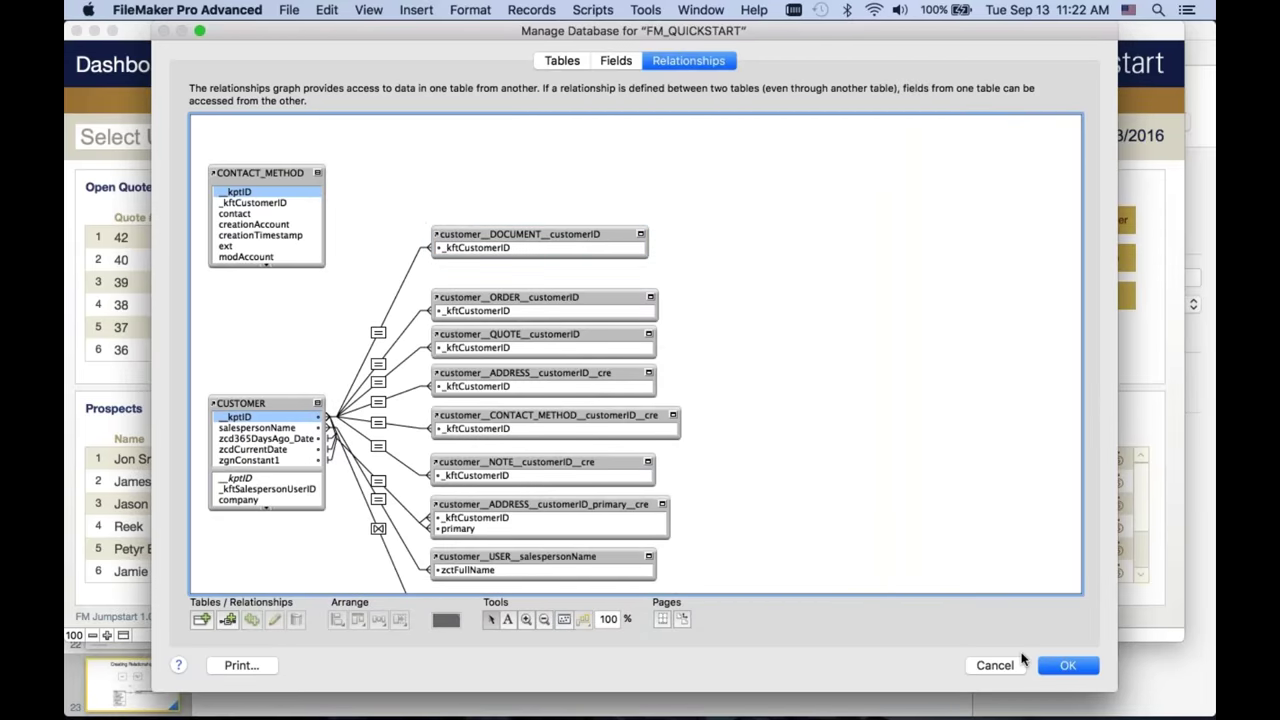
click(1051, 665)
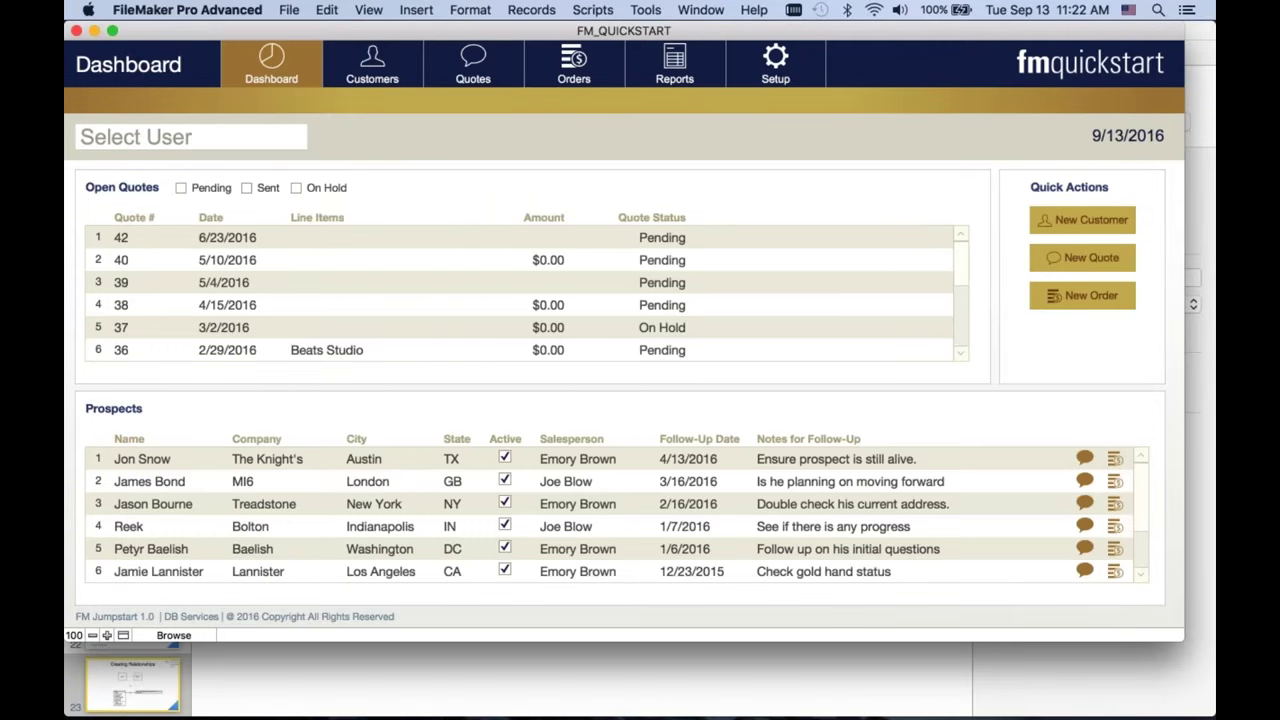
- View the Customers layout, then reopen the relationships graph and review the comparison operators offered for the CUSTOMER to customer__DOCUMENT__customerID relationship
click(372, 64)
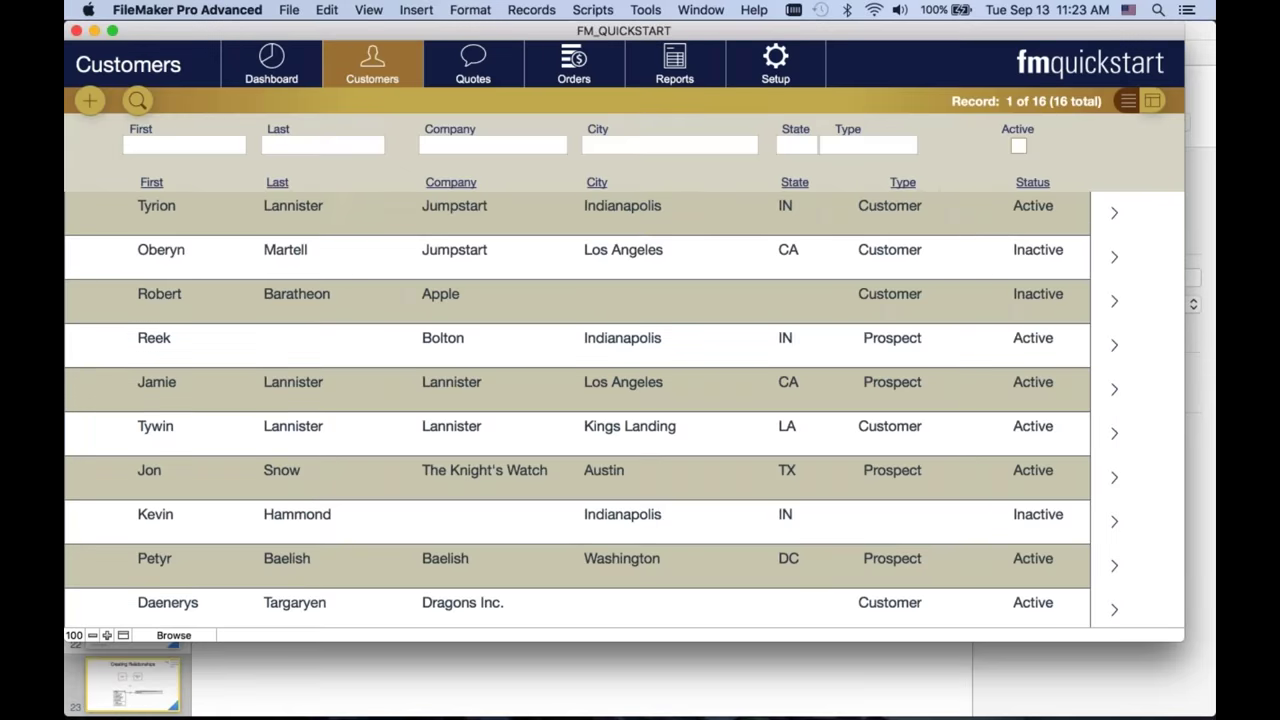
key(super+shift+d)
scroll(434, 220, down, 5)
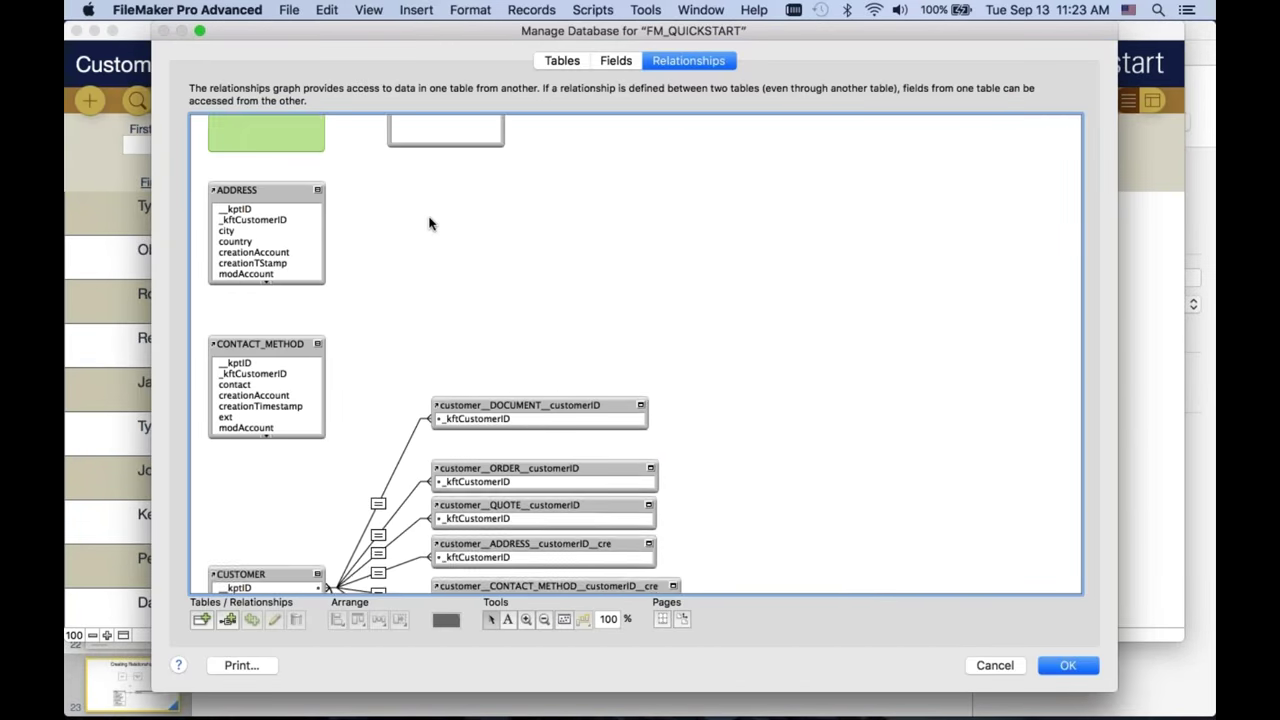
double_click(378, 460)
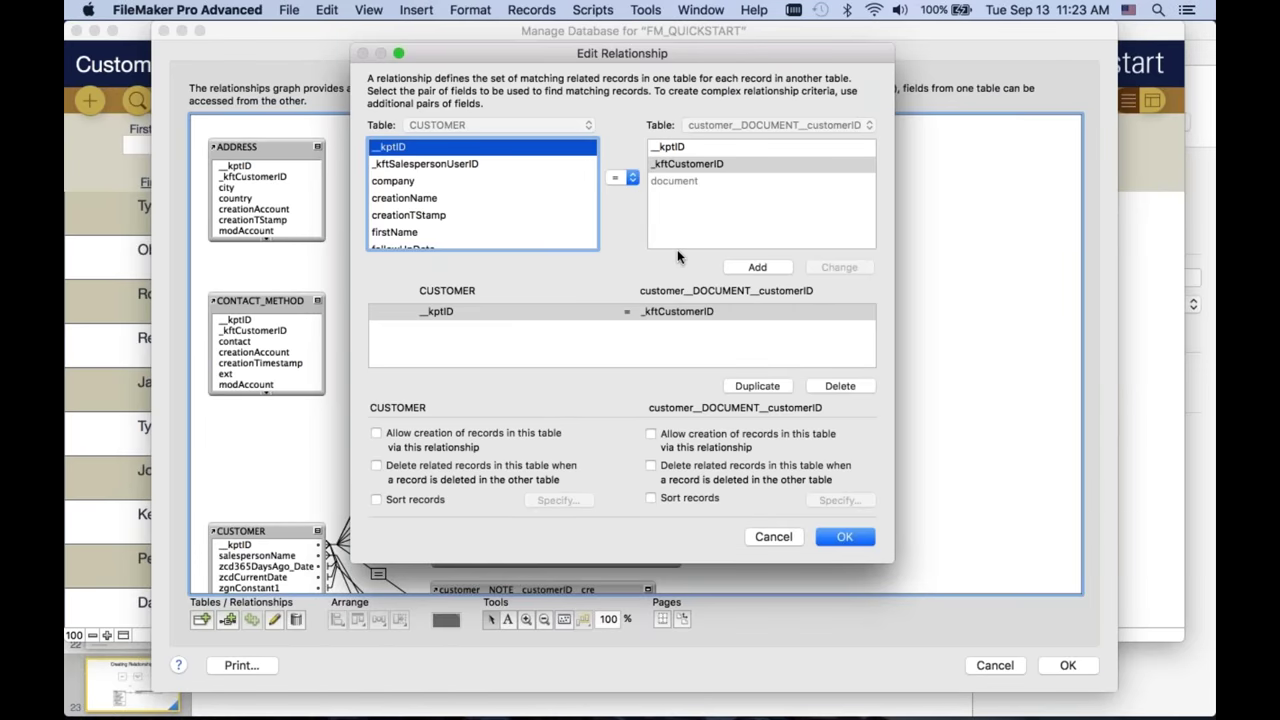
click(634, 181)
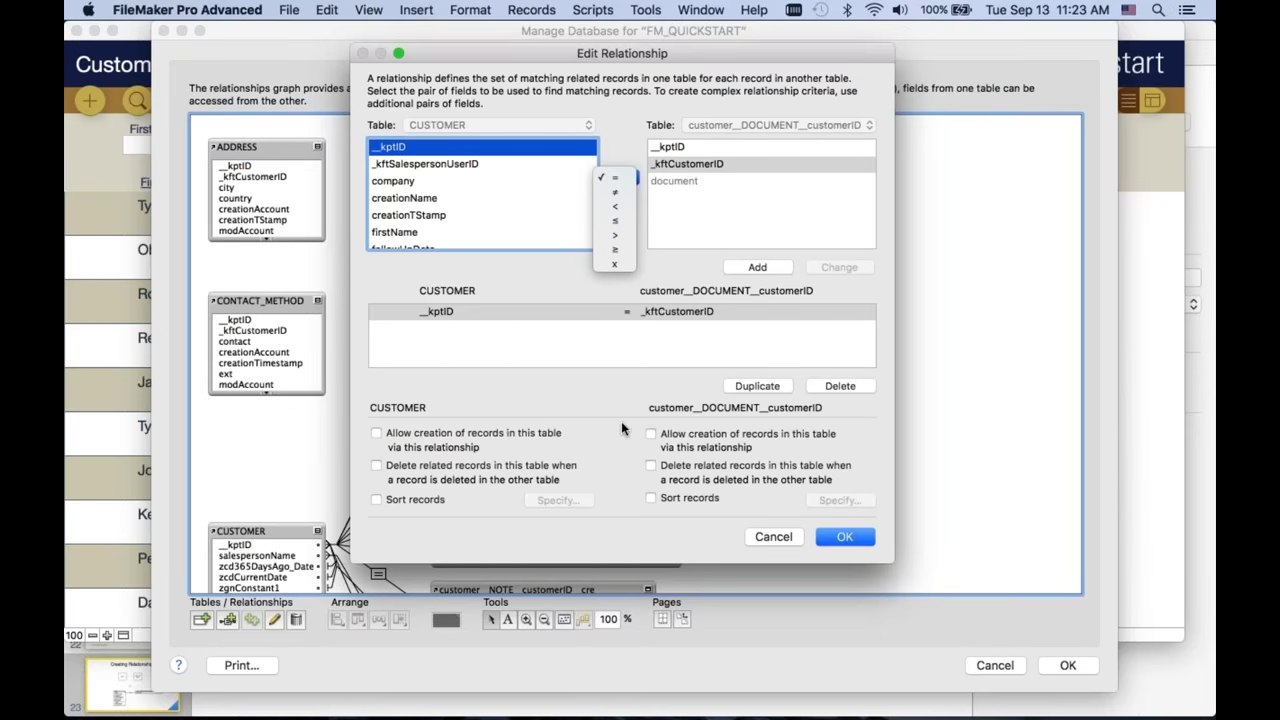
click(762, 535)
click(762, 535)
- Review the customer ID and date match criteria between CUSTOMER and customer__ORDER__customerID_last365, leaving them unedited
scroll(390, 237, down, 10)
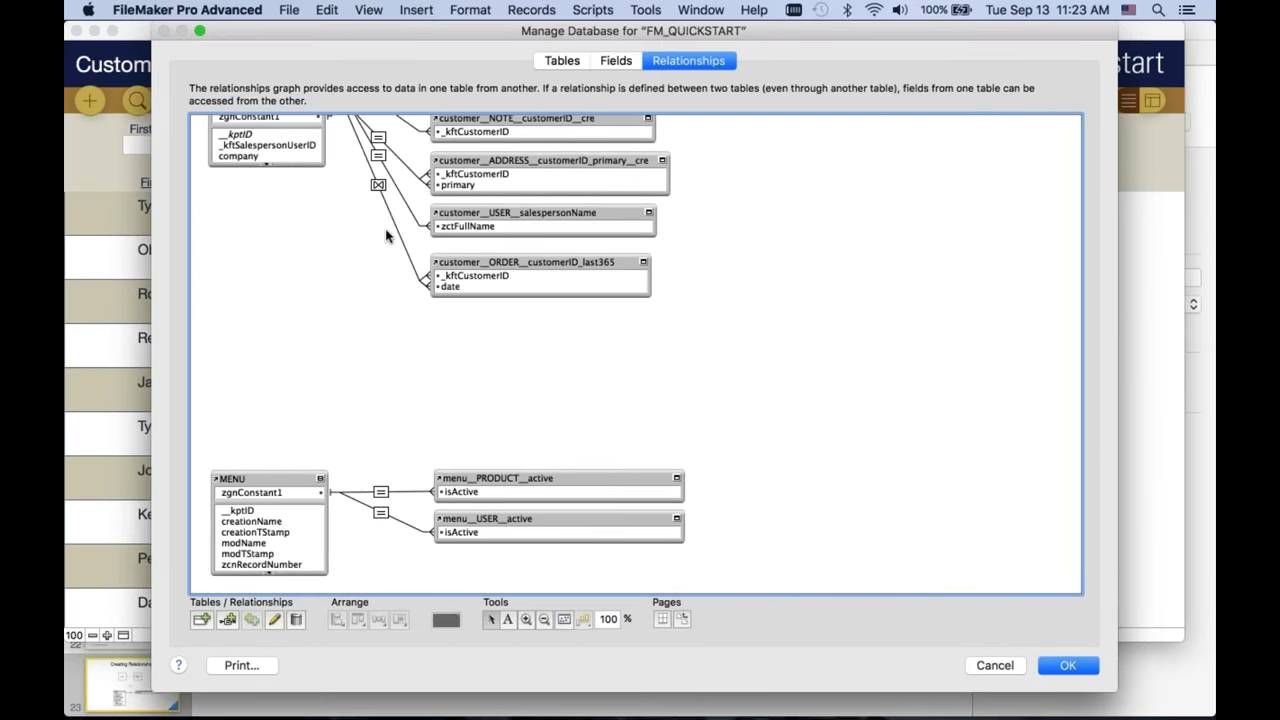
double_click(372, 228)
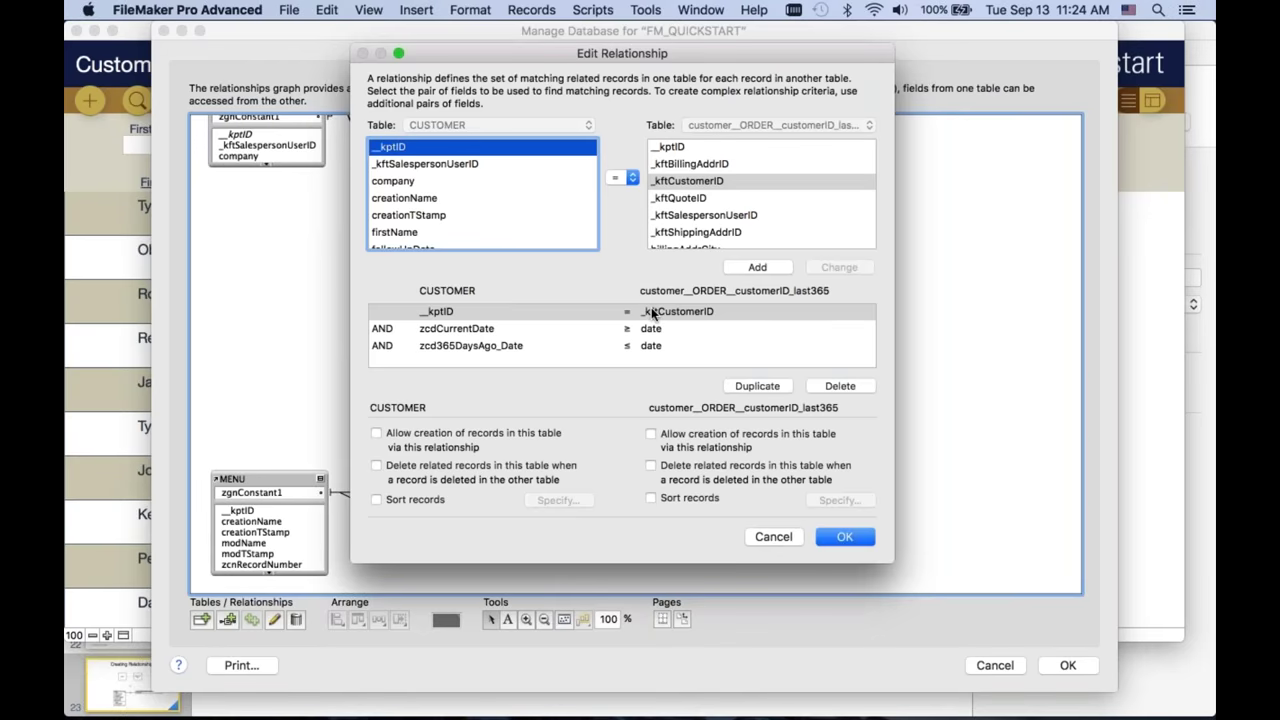
key(Tab)
click(494, 345)
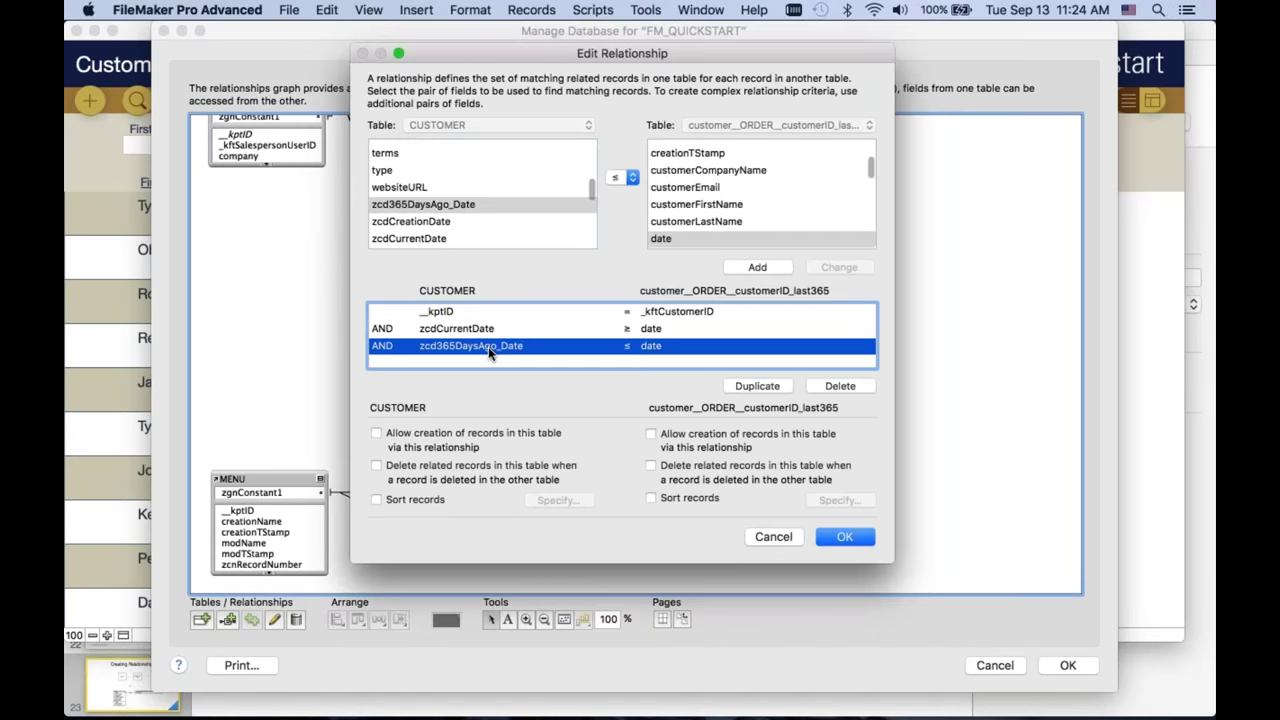
click(496, 329)
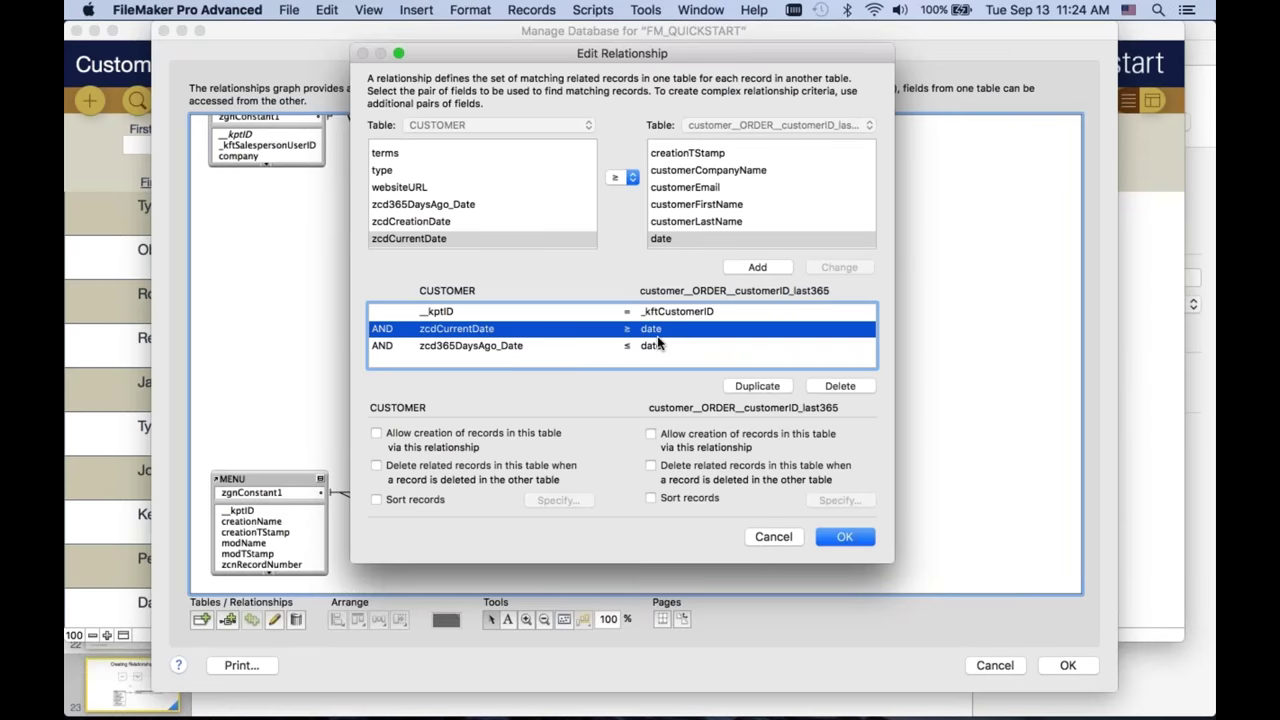
click(777, 538)
- Inspect the Cartesian (x) operator among the choices for the CUSTOMER to customer__DOCUMENT__customerID relationship, and leave without saving
scroll(657, 337, up, 10)
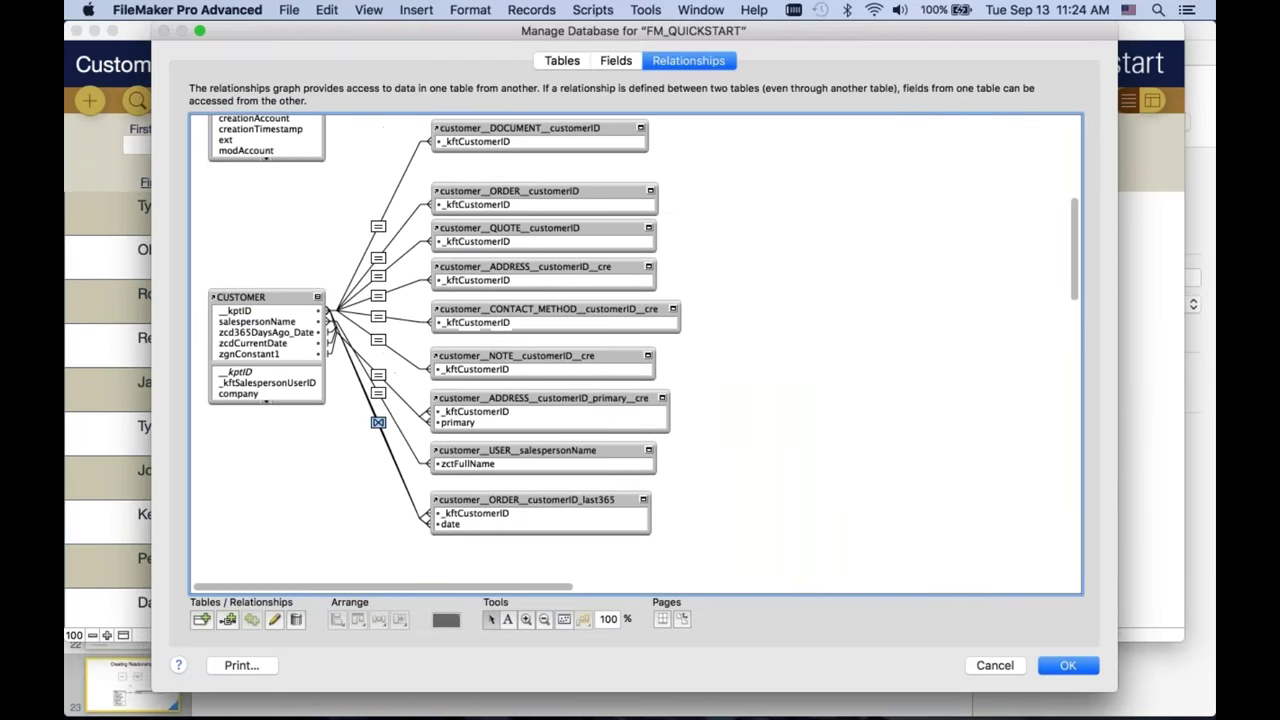
double_click(377, 300)
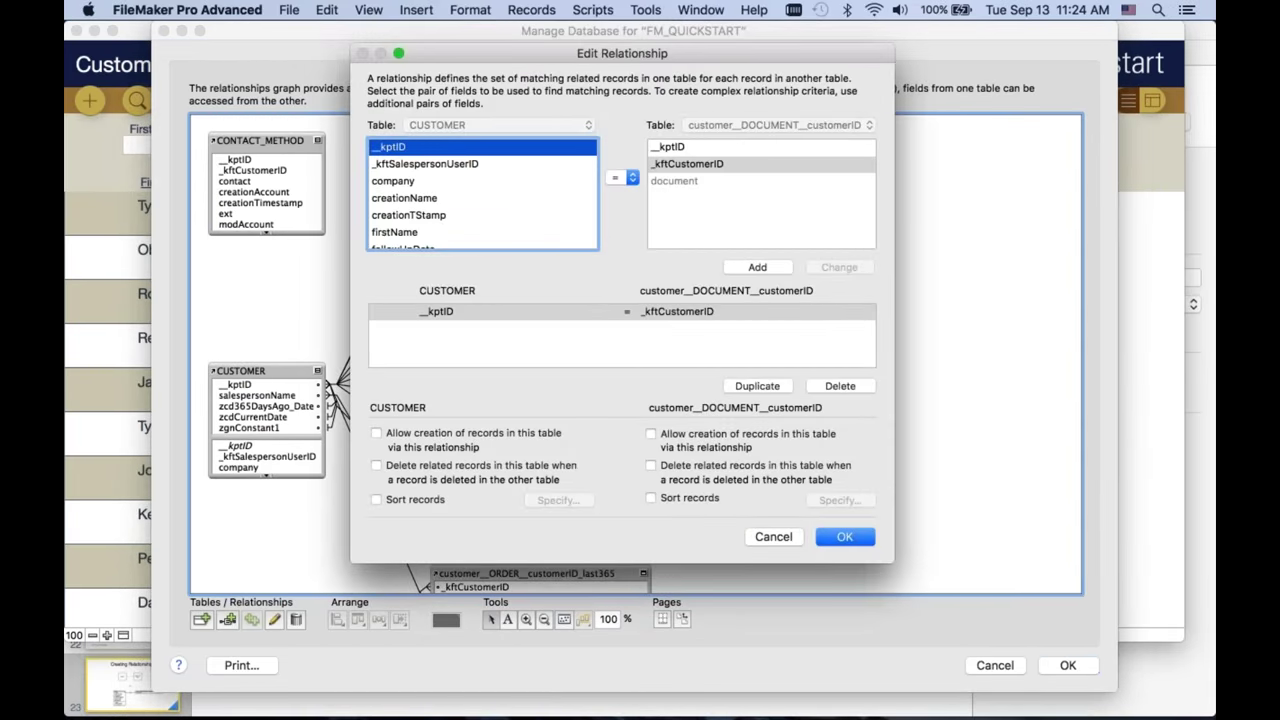
click(621, 181)
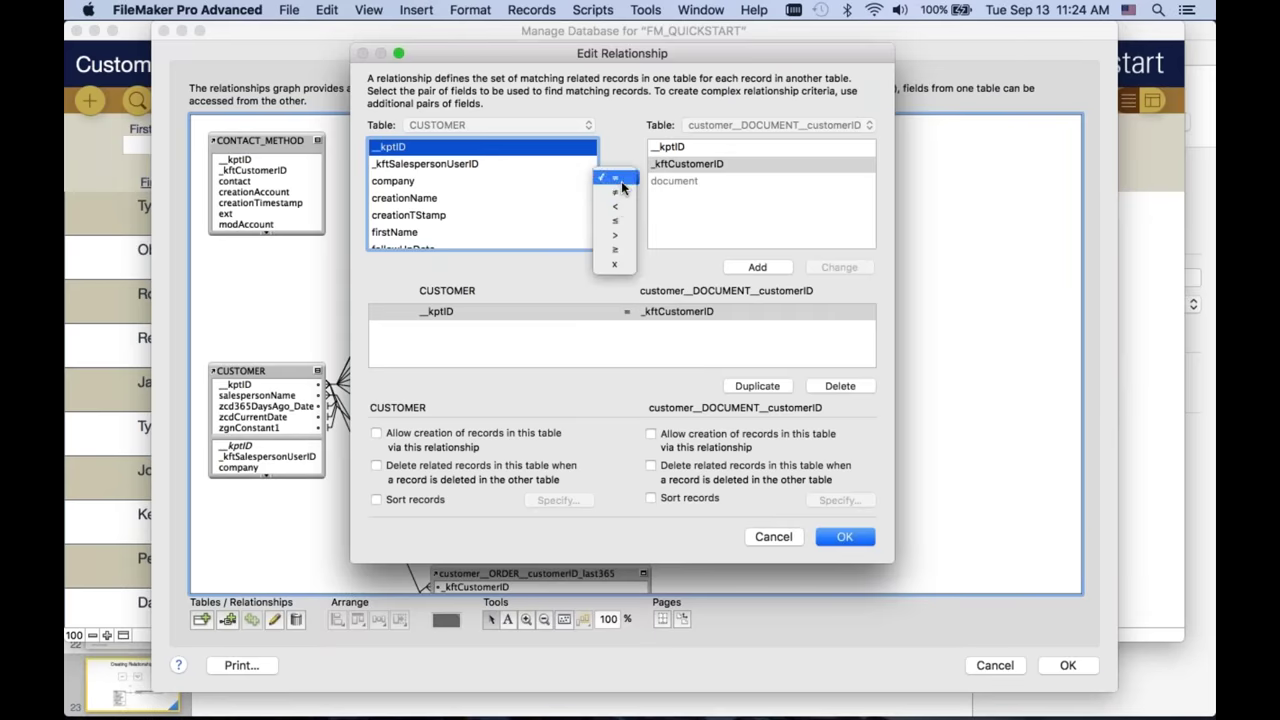
click(631, 262)
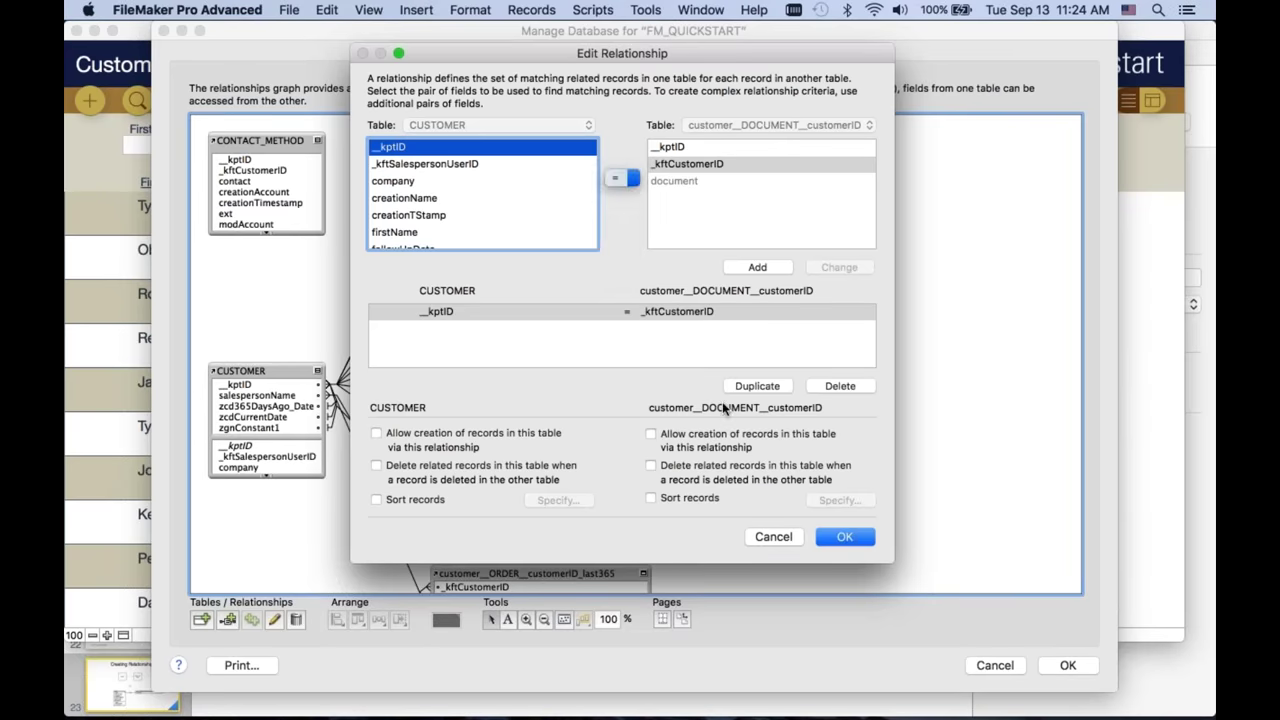
click(771, 537)
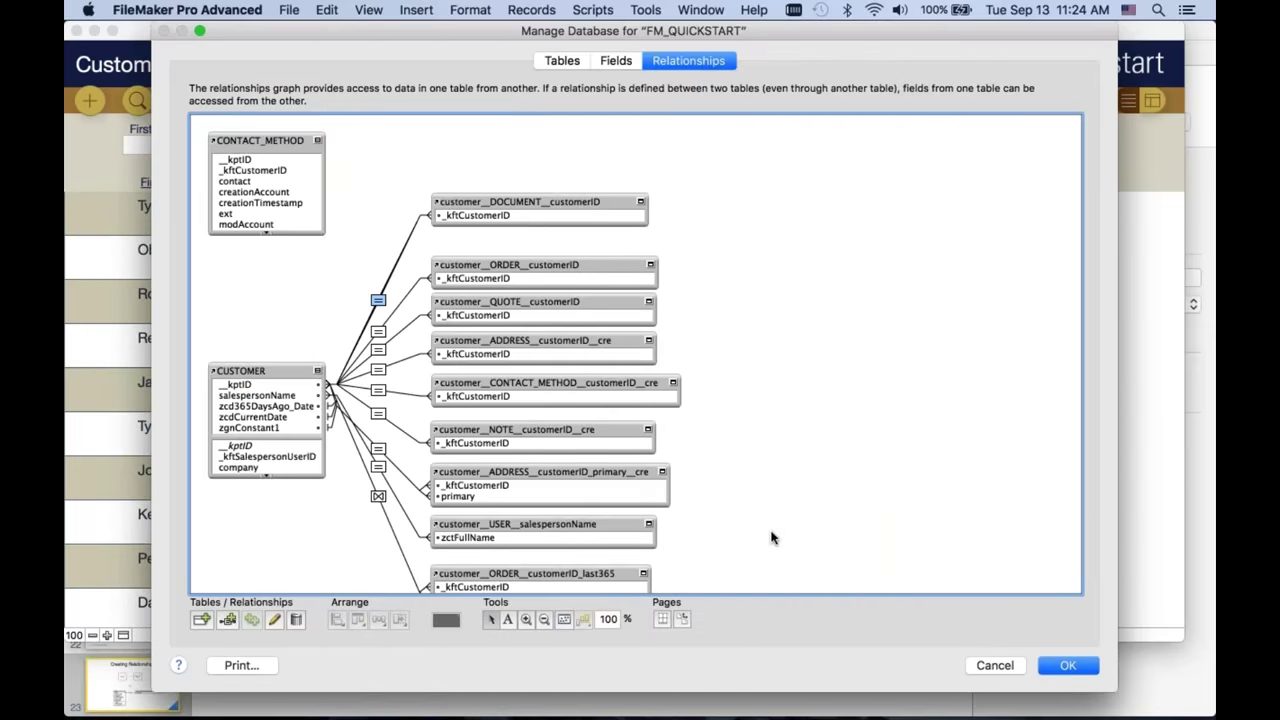
- Look up the PREFERENCES table in the table list and review its field definitions, including the logo container field
click(548, 60)
click(296, 322)
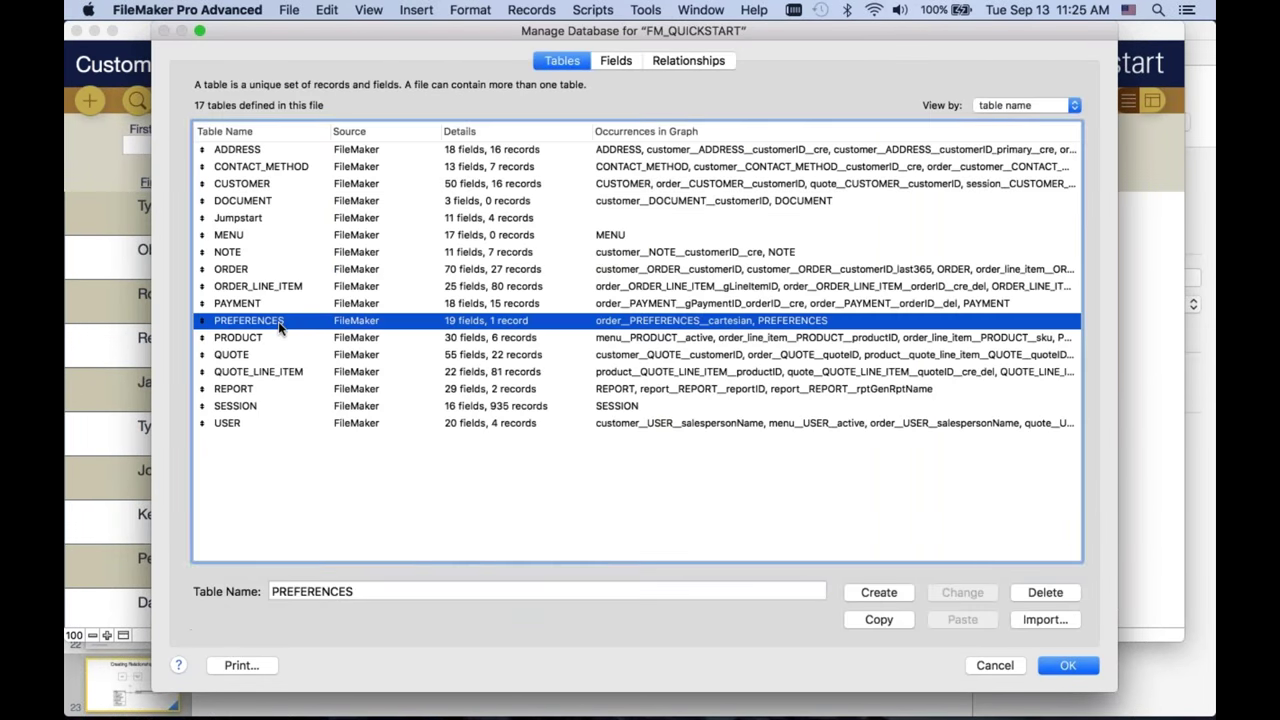
double_click(541, 330)
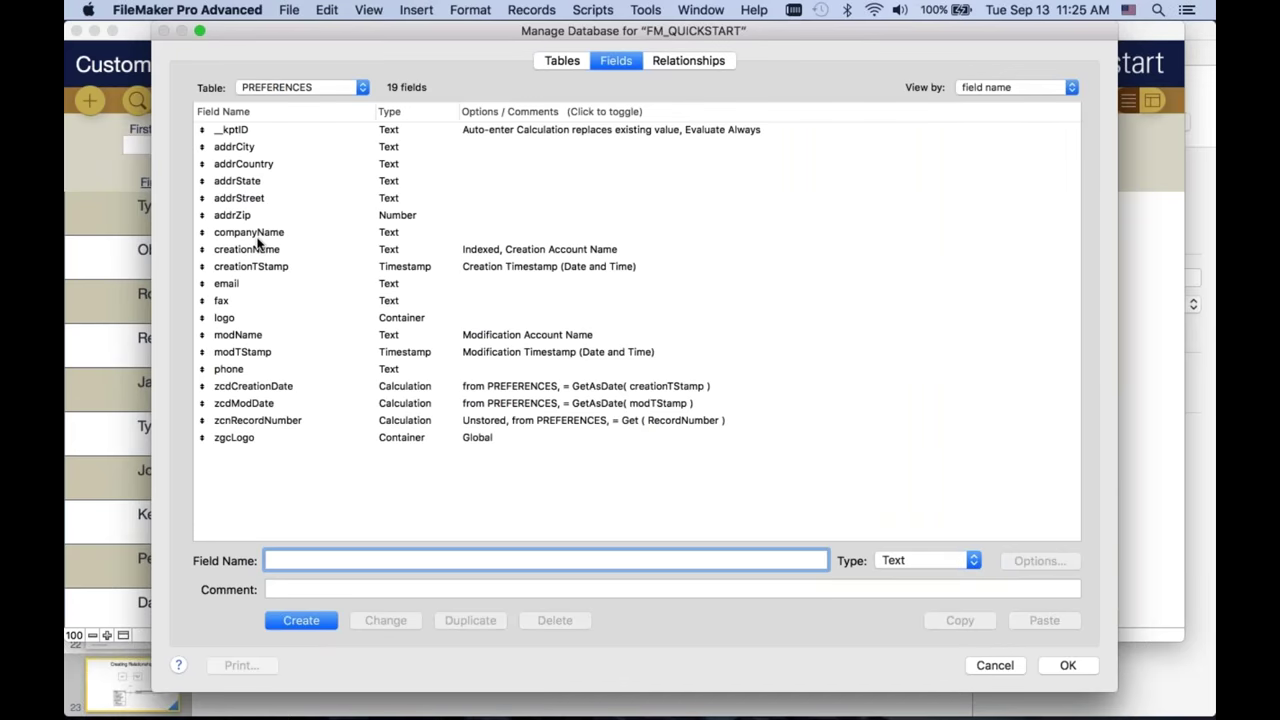
click(253, 320)
- Find order__PREFERENCES__cartesian in the relationships graph and review how its relationship to ORDER is defined, without editing it
click(664, 62)
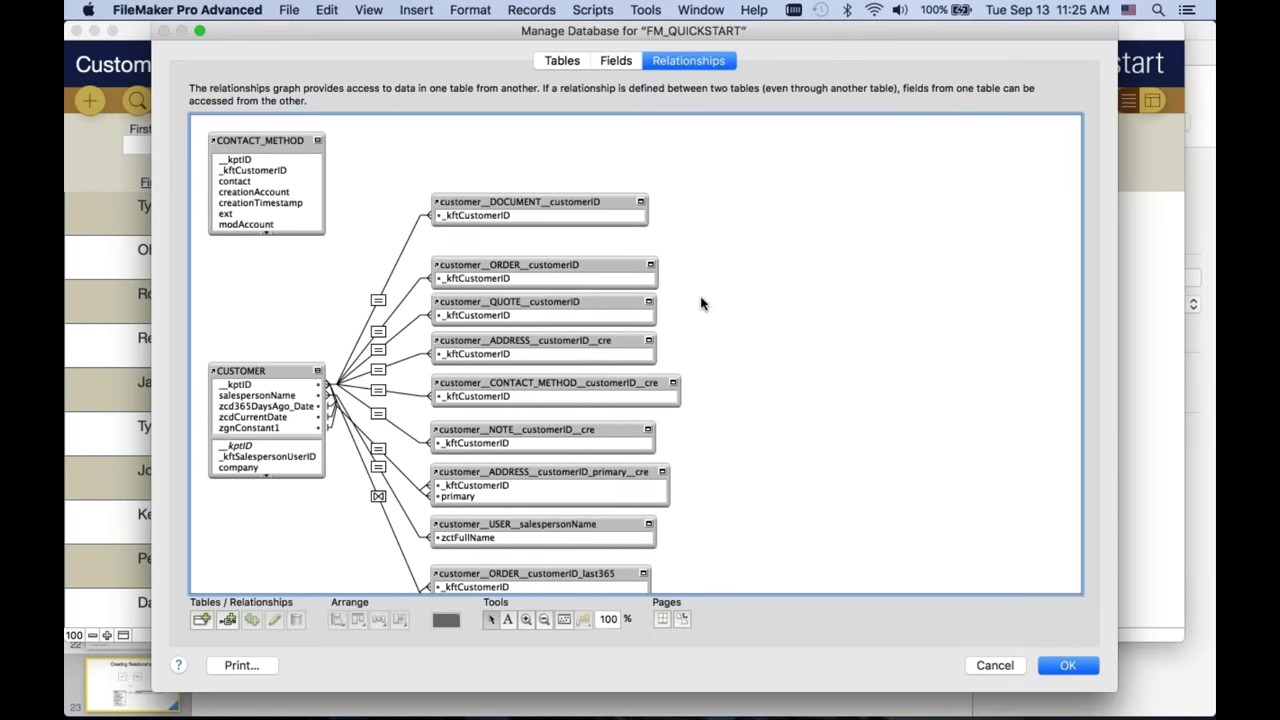
scroll(700, 303, down, 10)
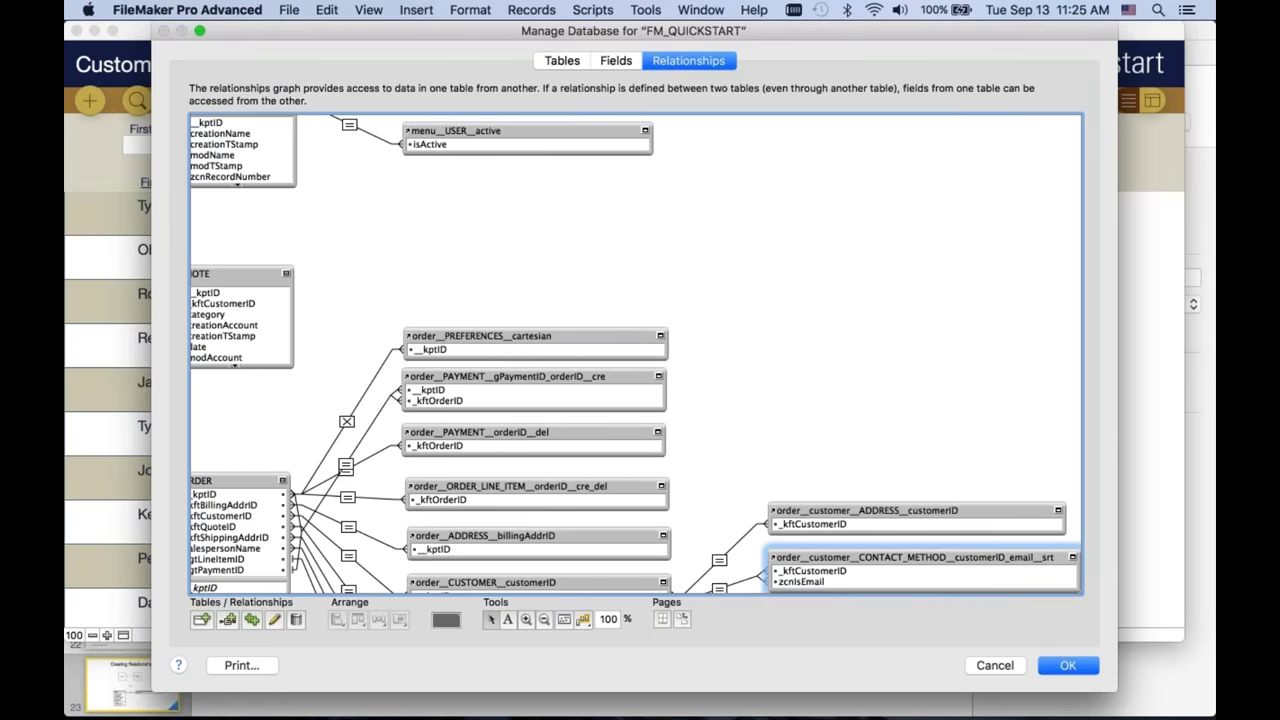
click(535, 336)
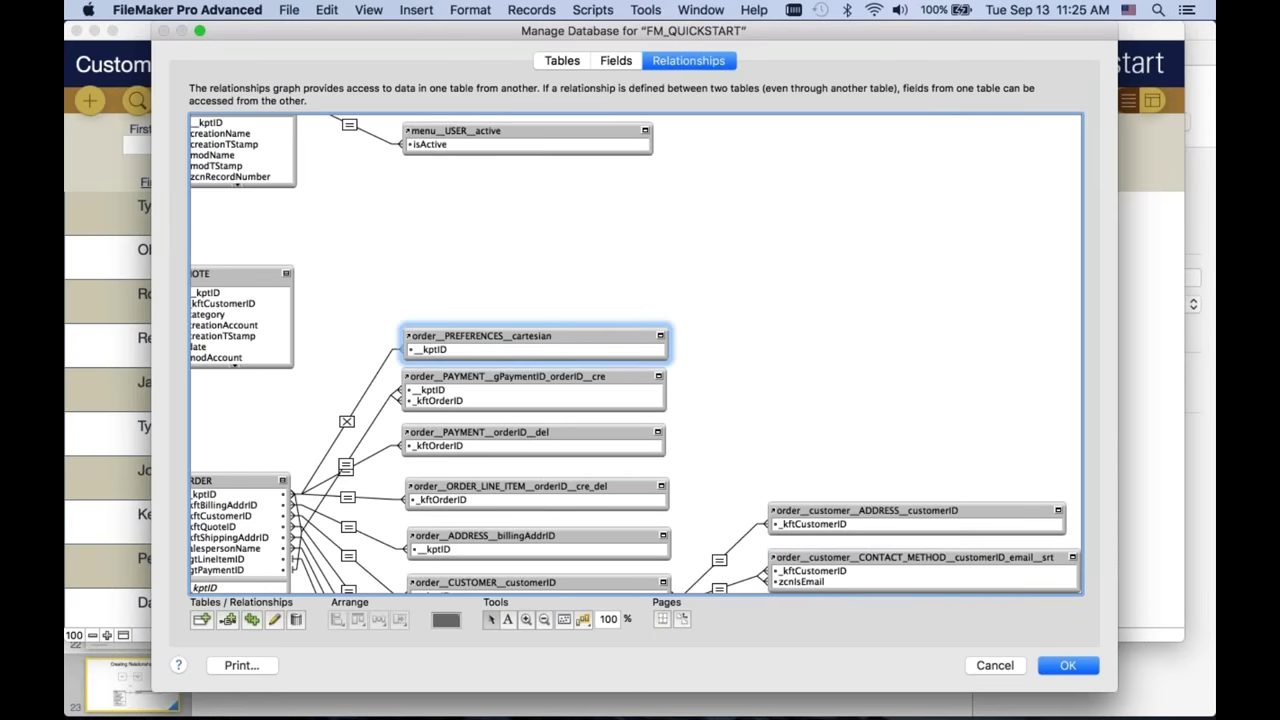
click(240, 481)
scroll(378, 430, left, 2)
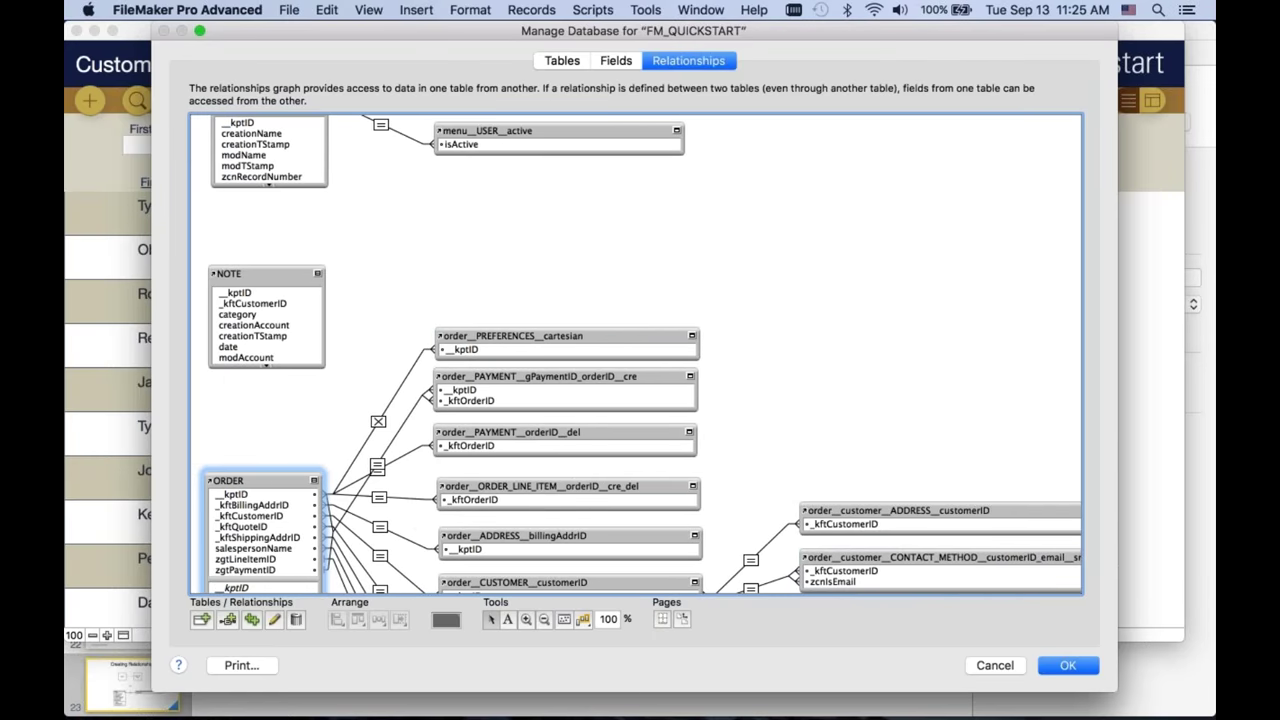
click(378, 423)
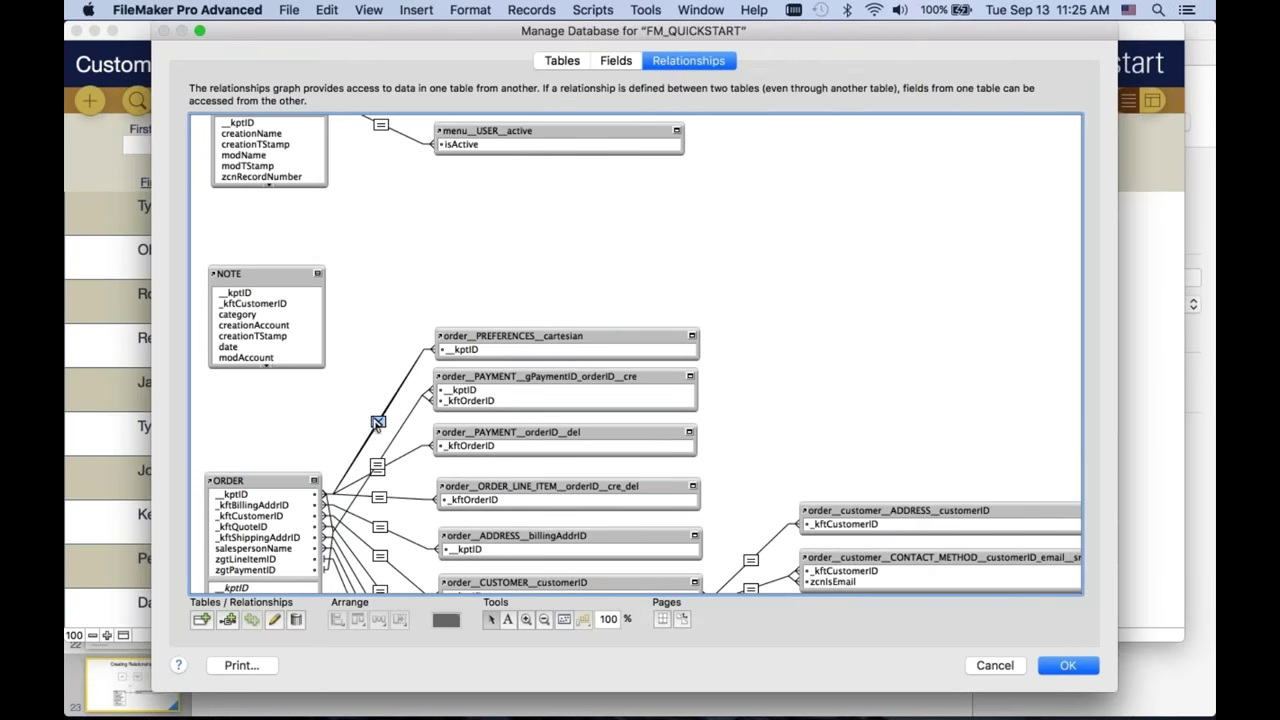
double_click(378, 423)
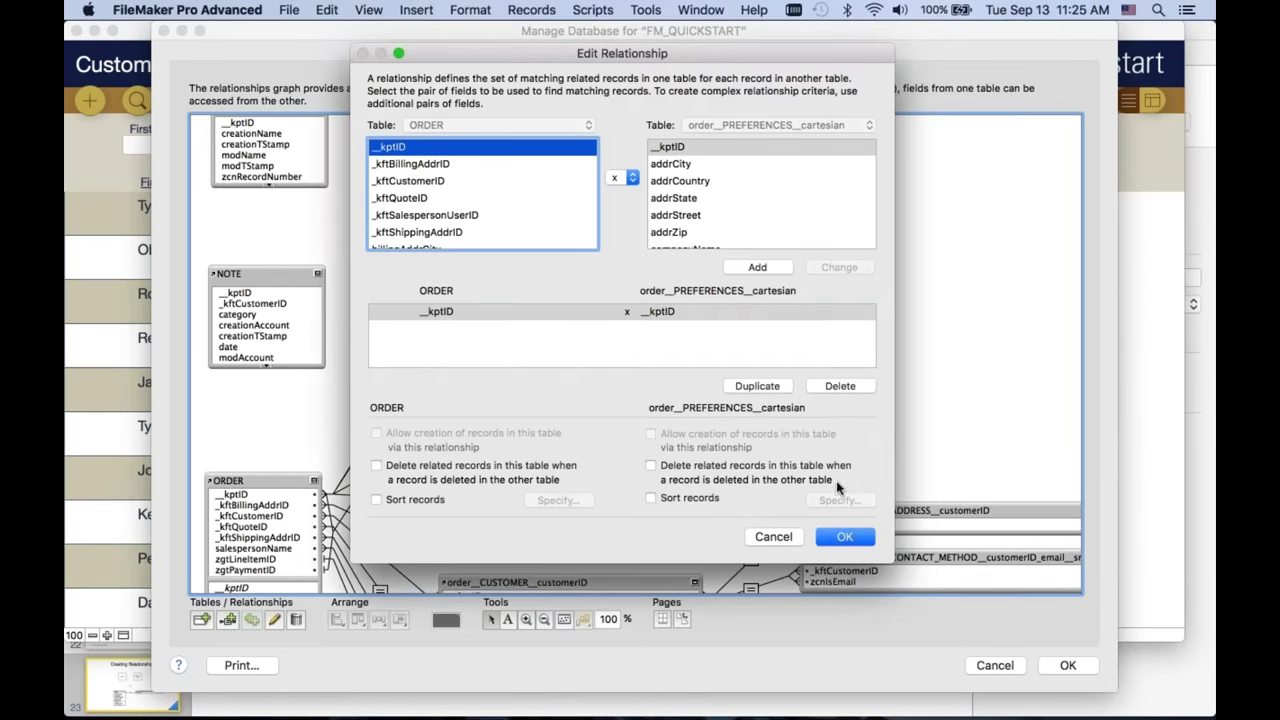
click(781, 536)
key(Escape)
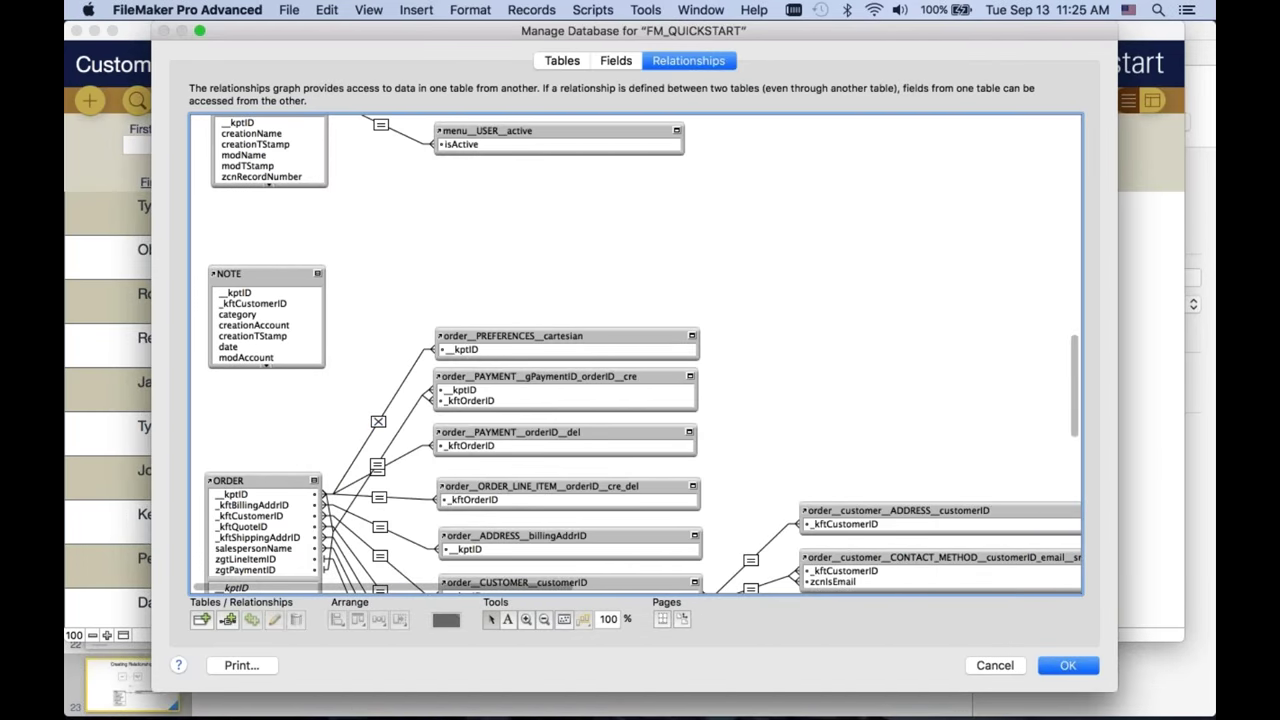
- Review the operator choices in the CUSTOMER to customer__DOCUMENT__customerID relationship again and leave without changing them
scroll(636, 354, up, 2)
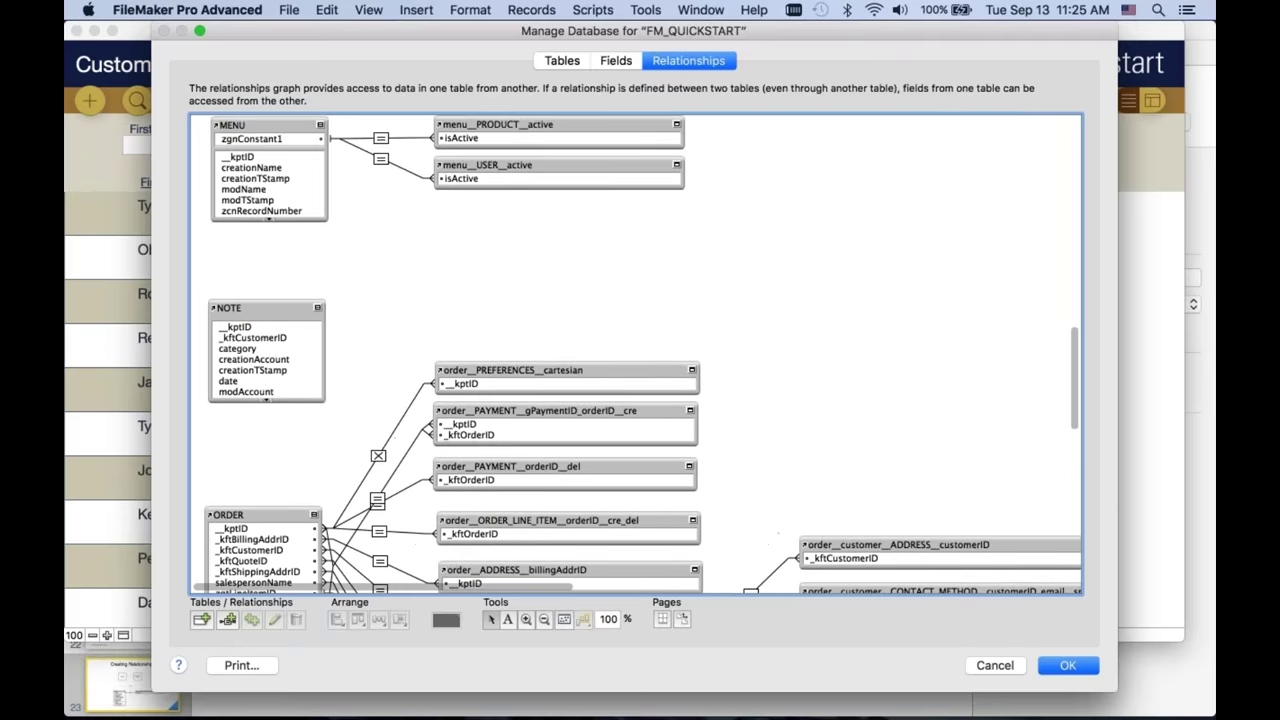
scroll(636, 354, up, 5)
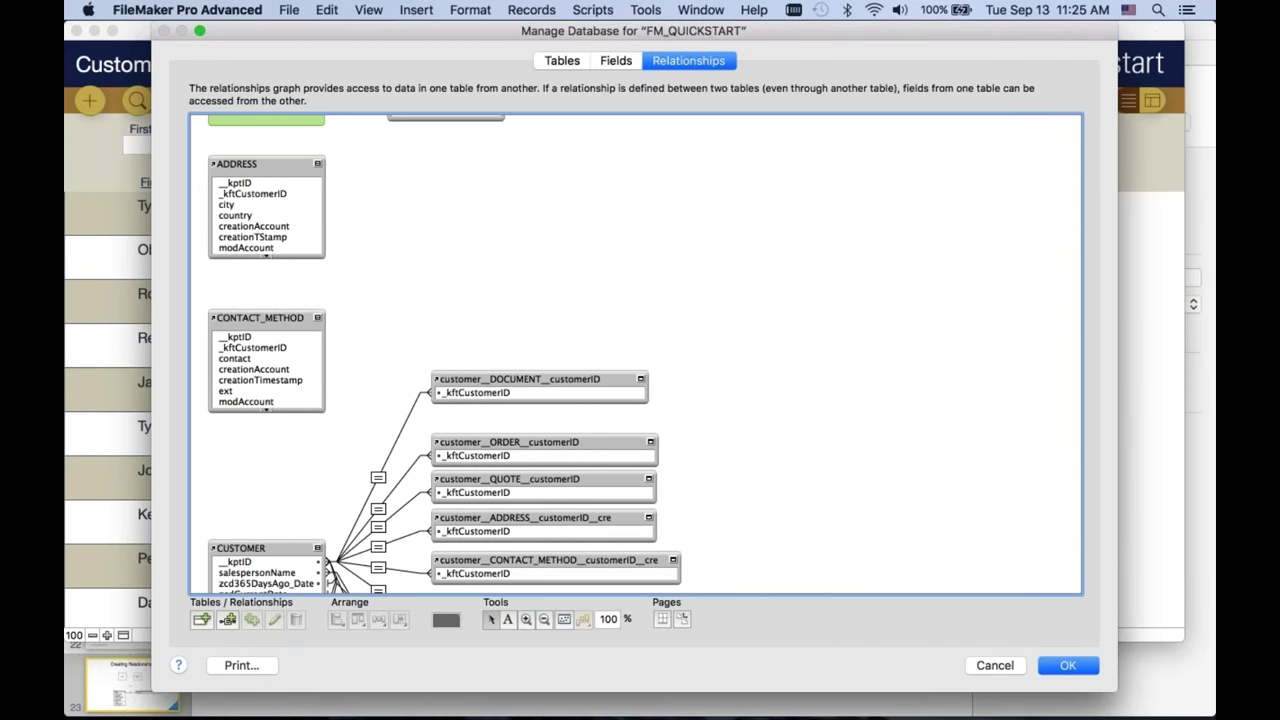
double_click(385, 437)
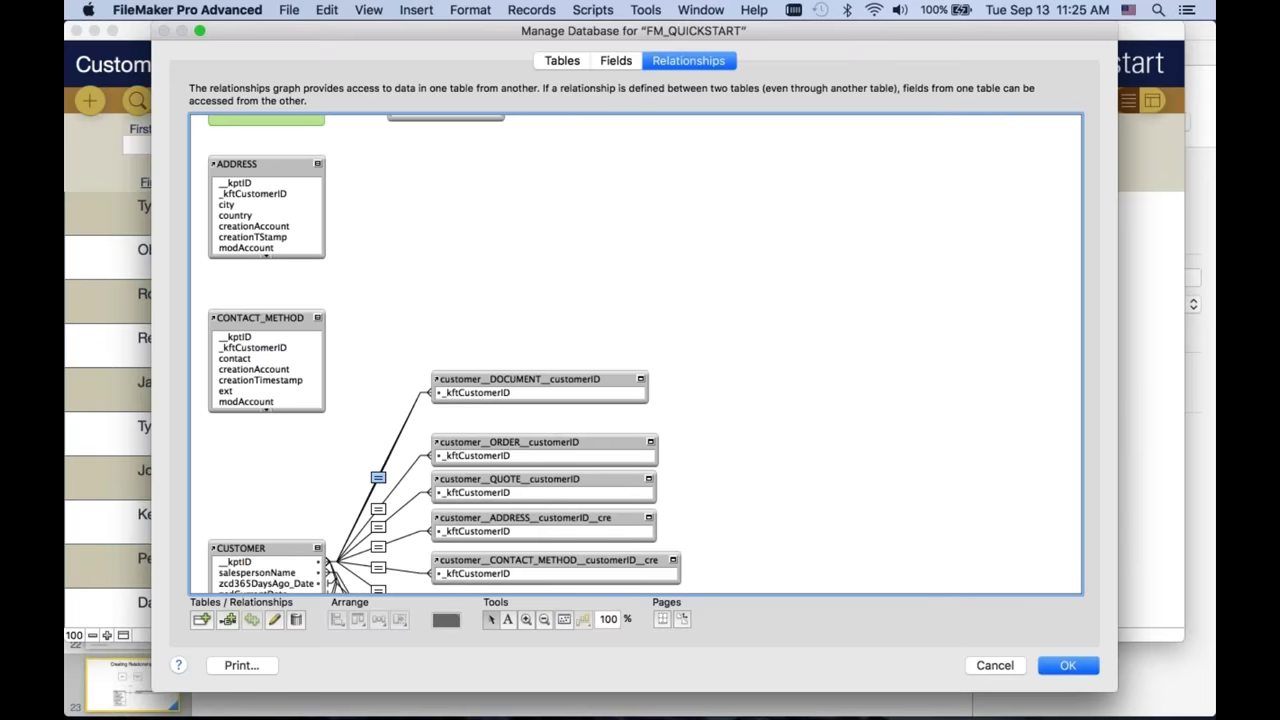
click(621, 176)
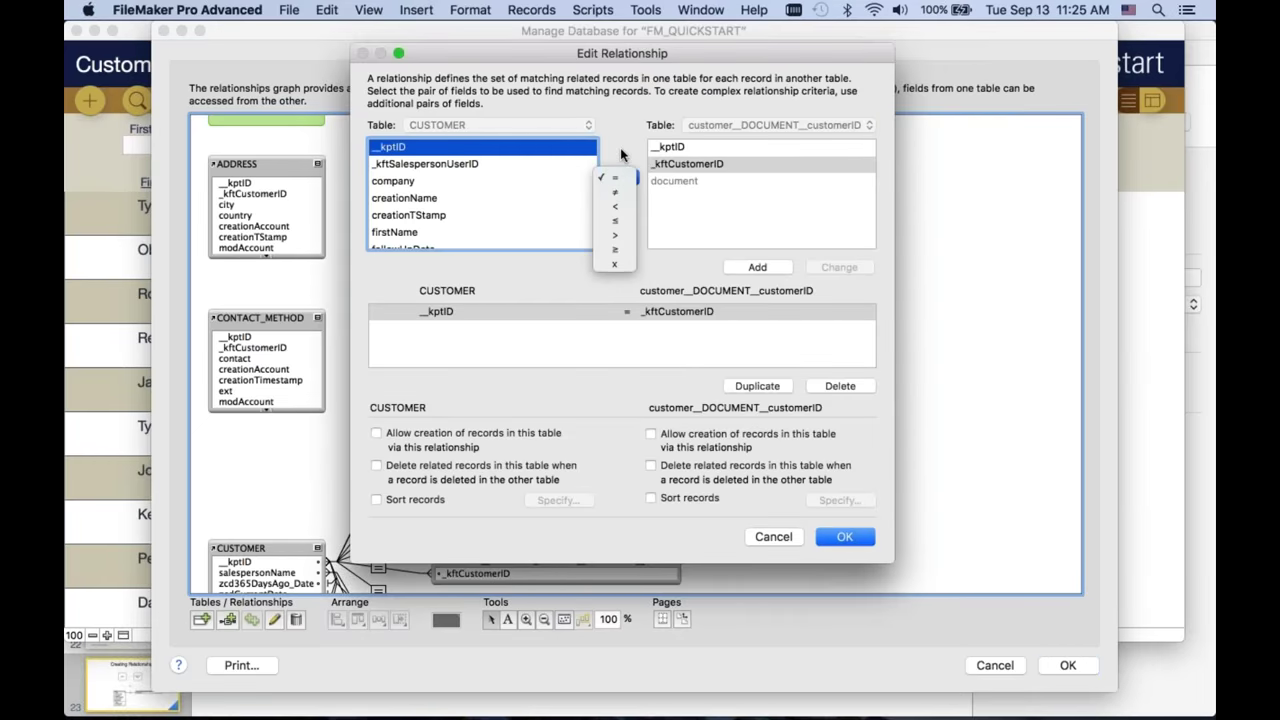
click(621, 176)
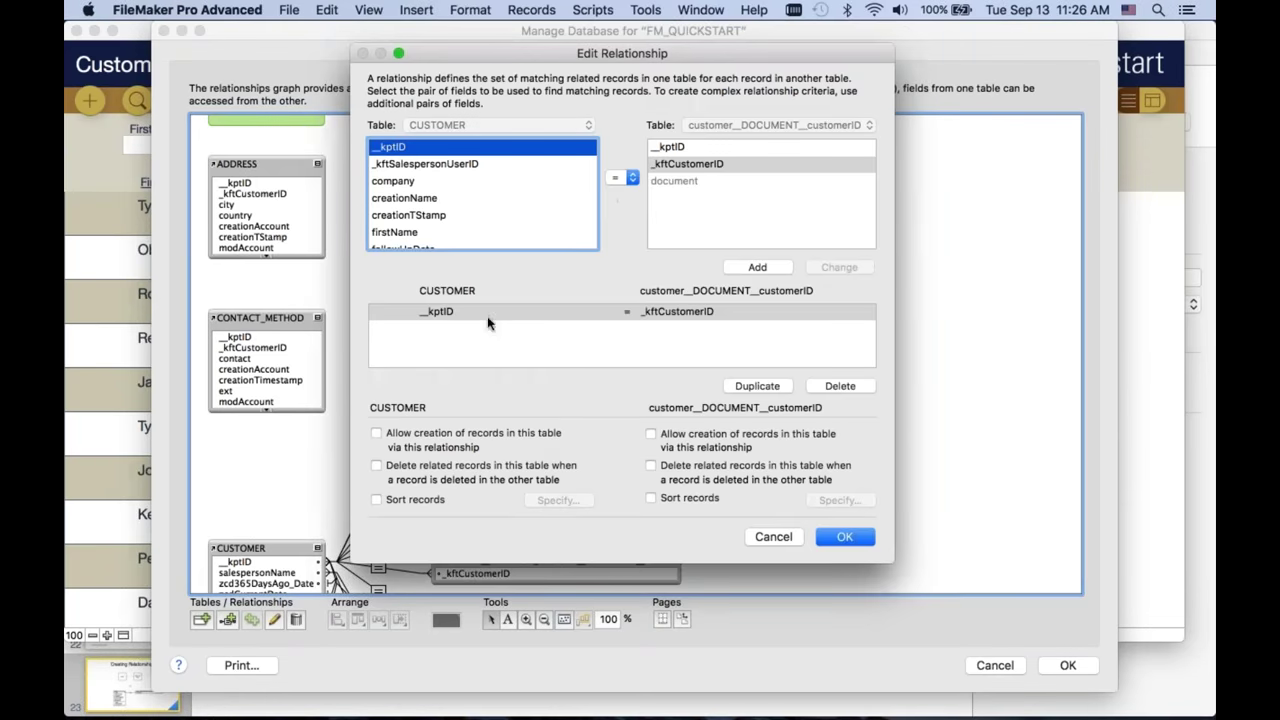
click(785, 534)
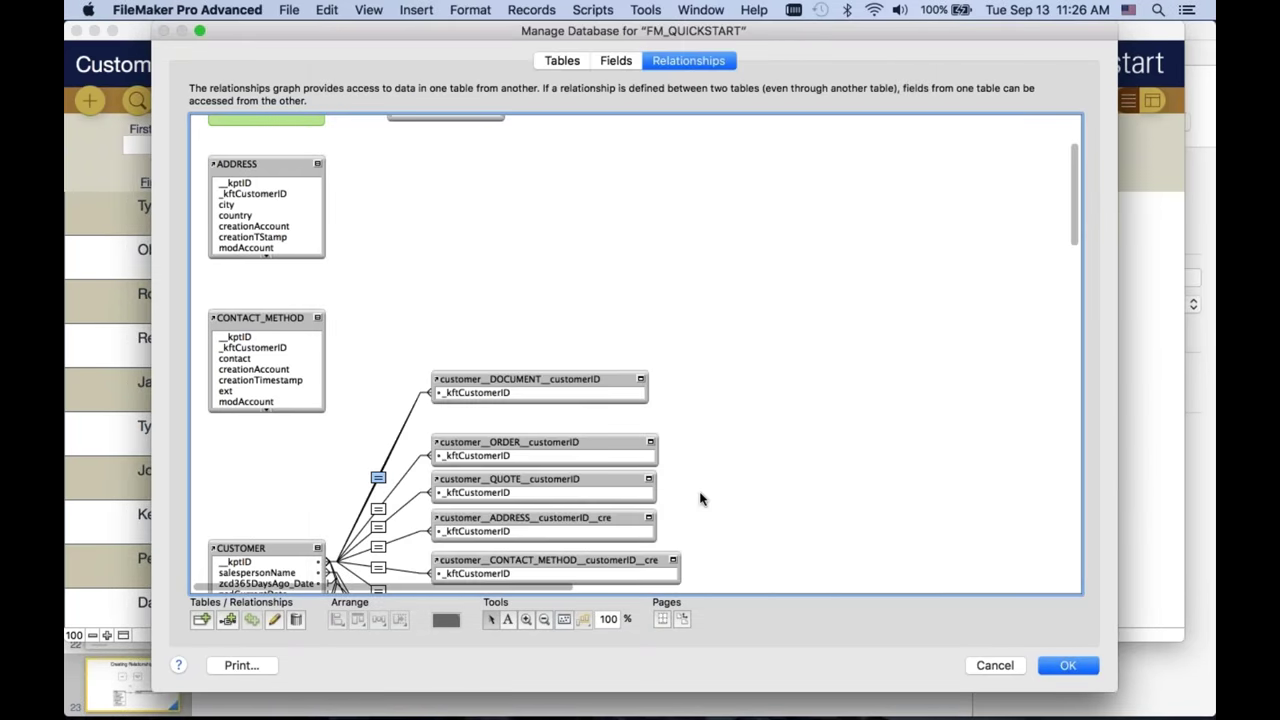
- Review the CUSTOMER to customer__ORDER__customerID_last365 match criteria and the record options of the customer__DOCUMENT__customerID relationship, without editing either
scroll(700, 490, down, 4)
click(378, 466)
double_click(378, 466)
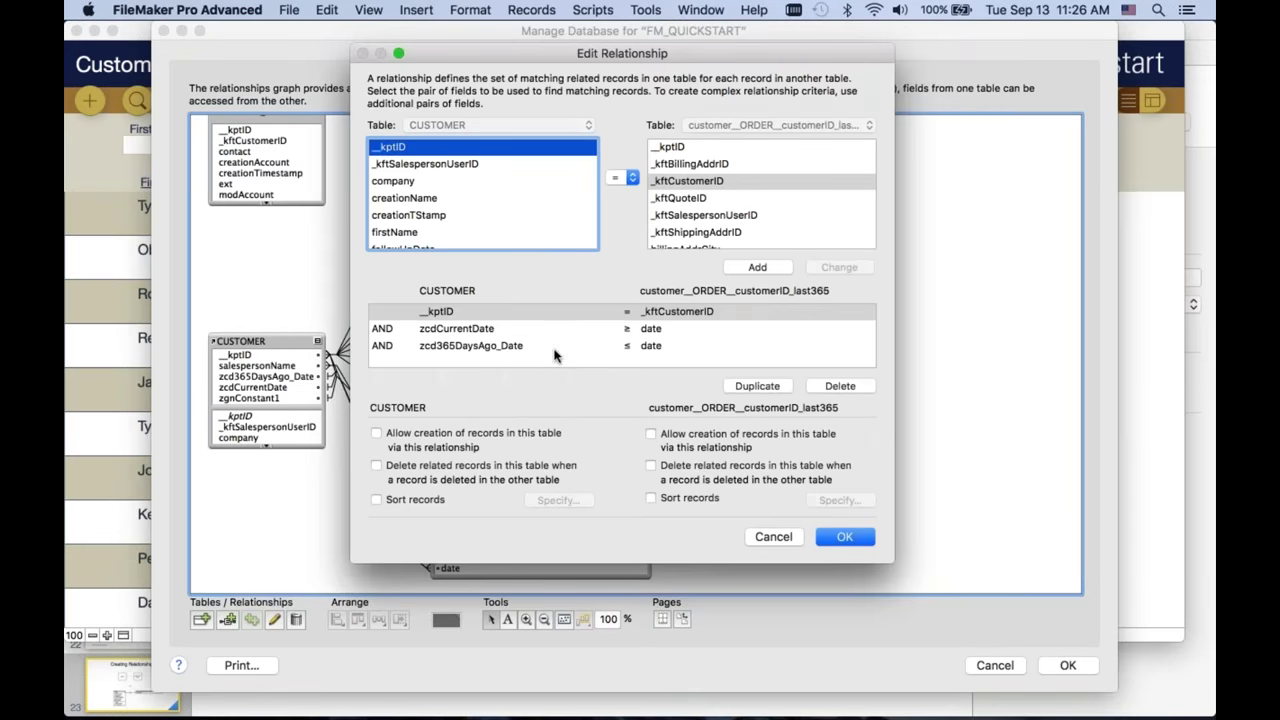
click(773, 536)
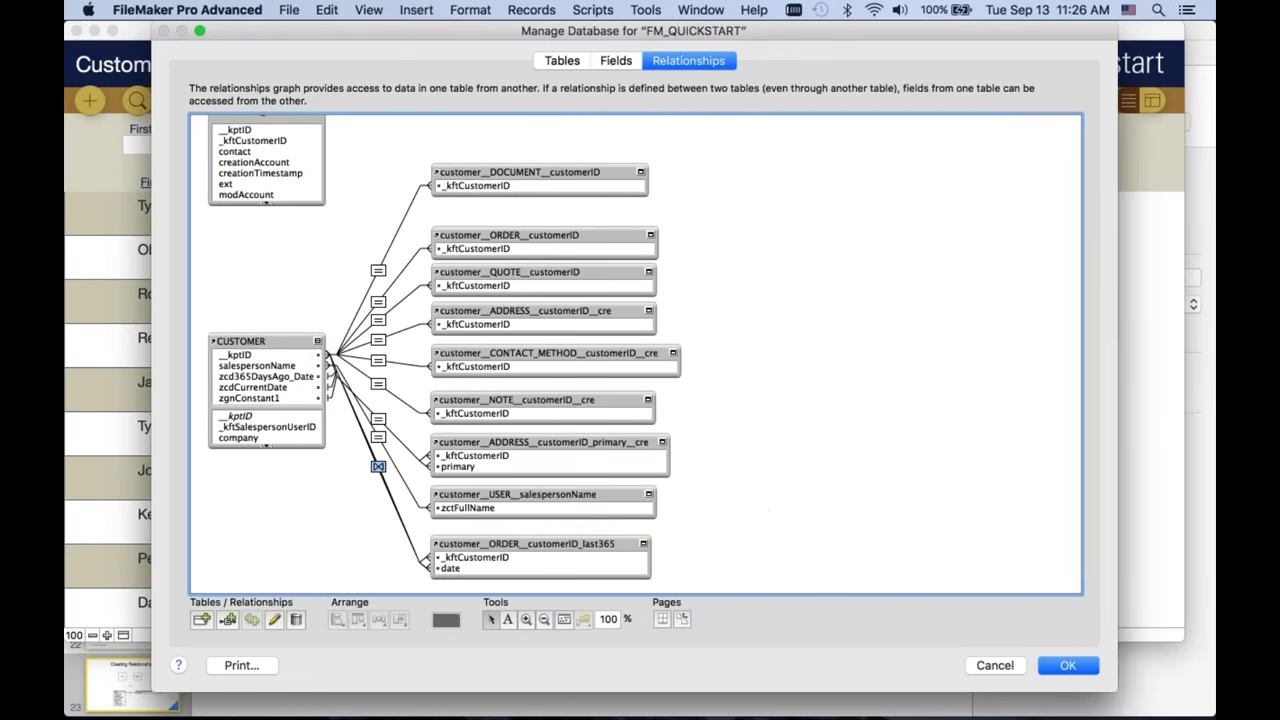
double_click(378, 270)
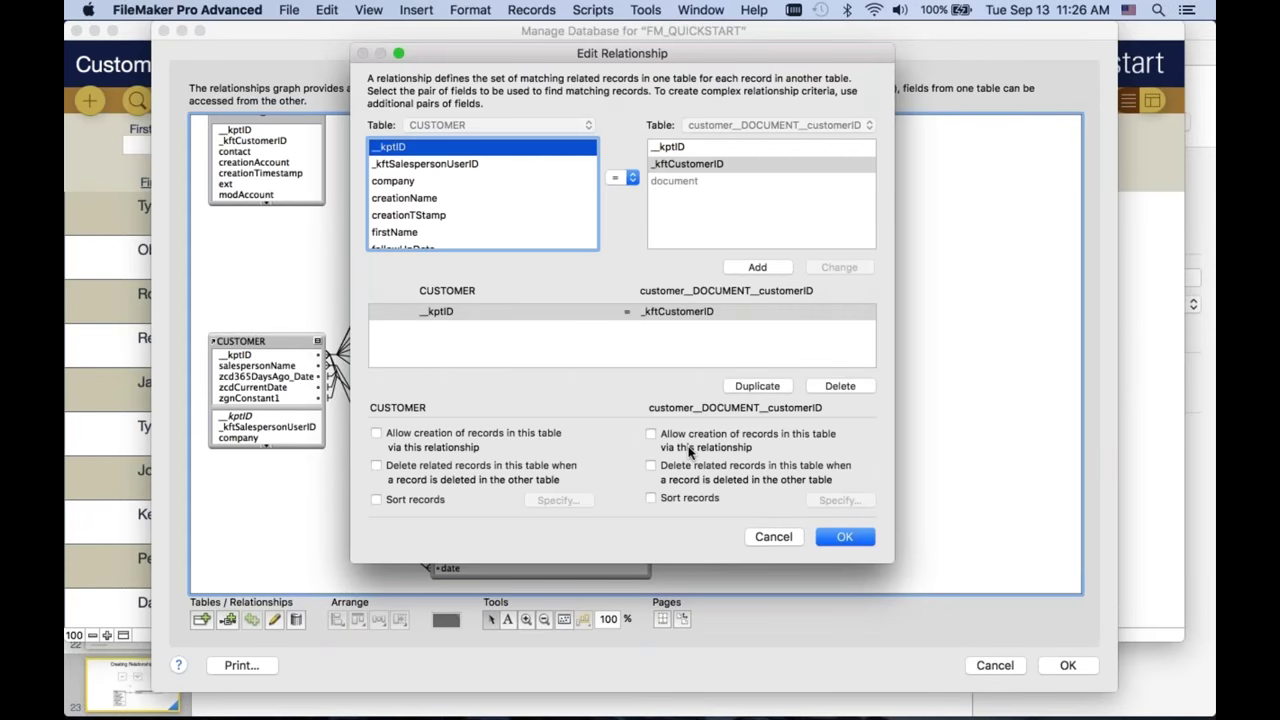
click(760, 536)
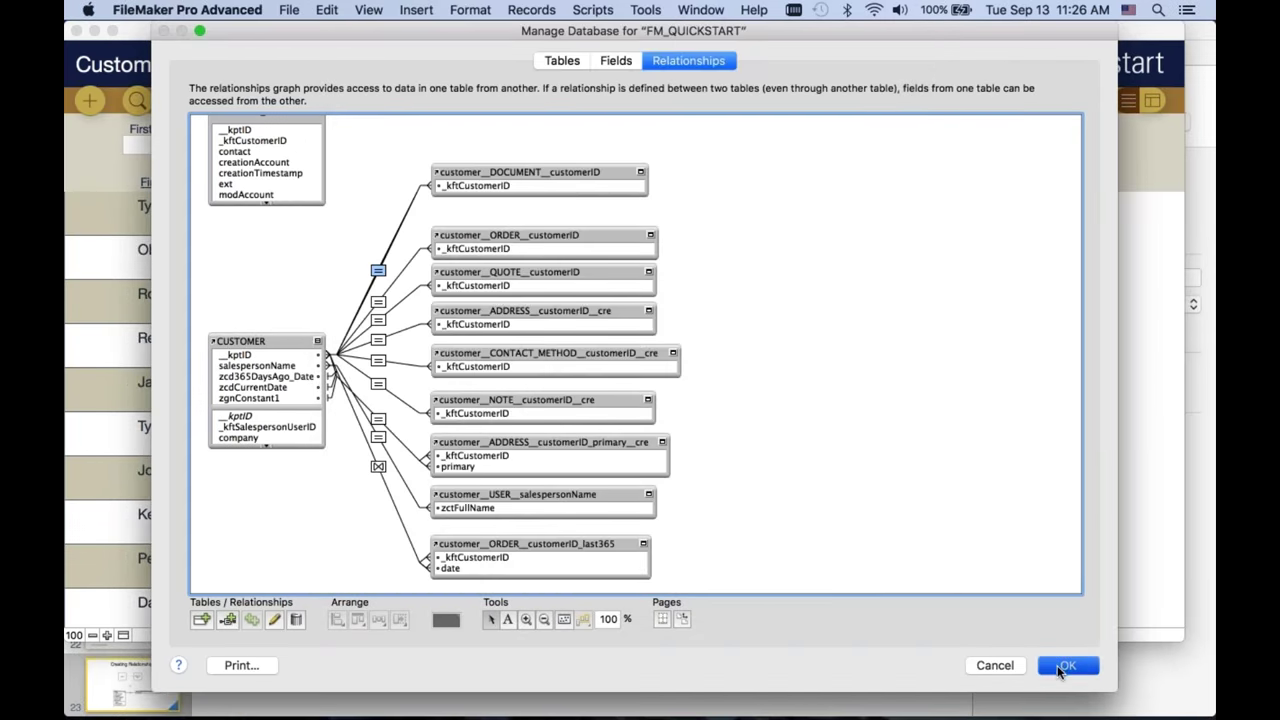
- Save the database definition changes and open the first order in the Orders list at its blank line item's SKU field
click(1066, 665)
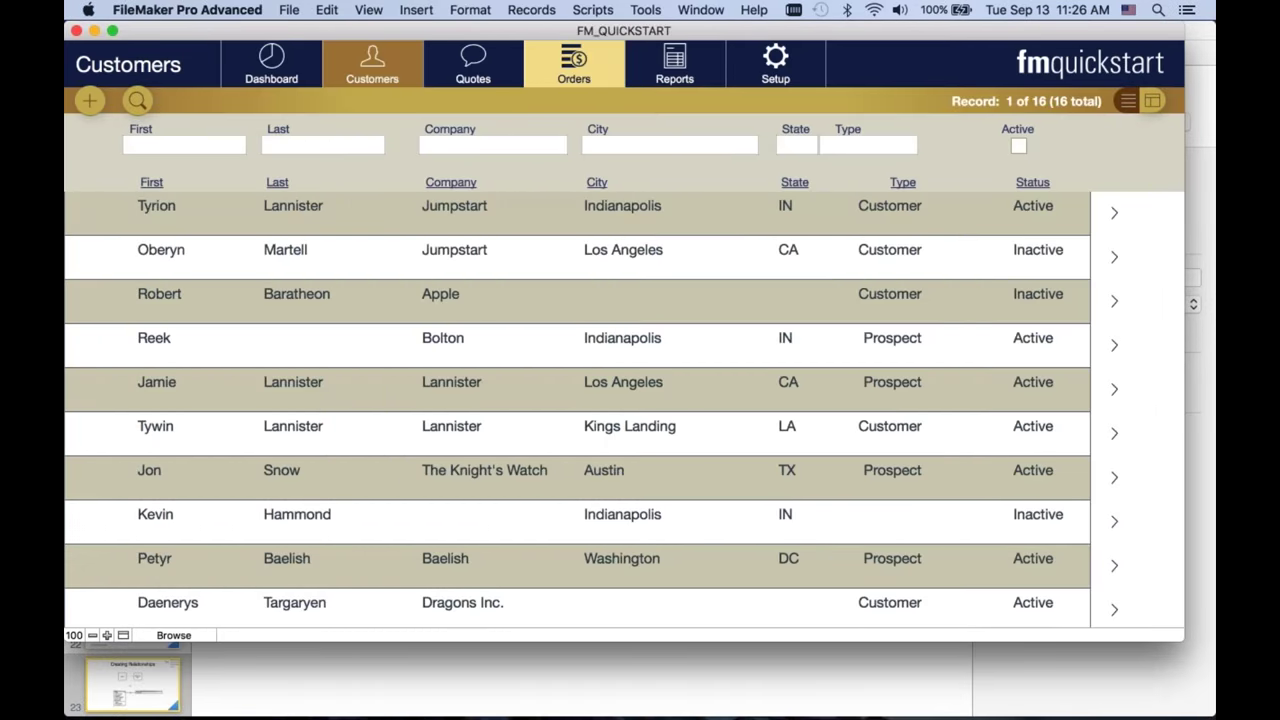
click(570, 82)
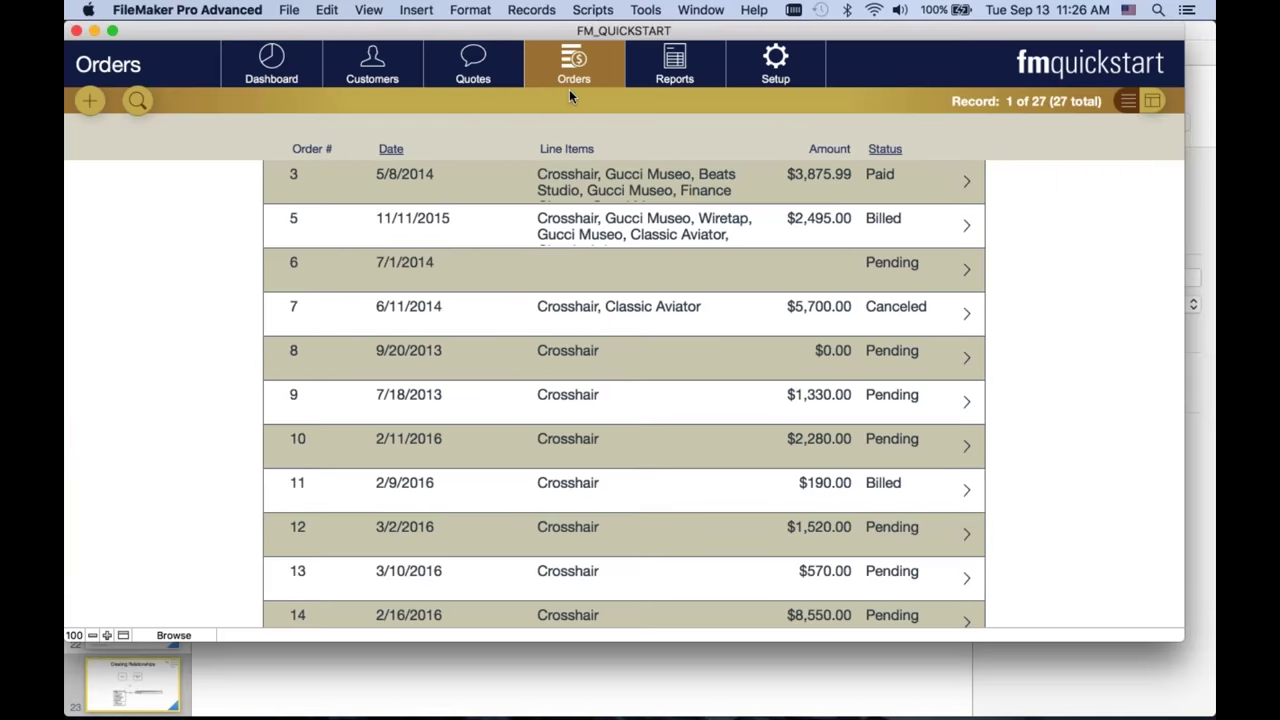
click(507, 182)
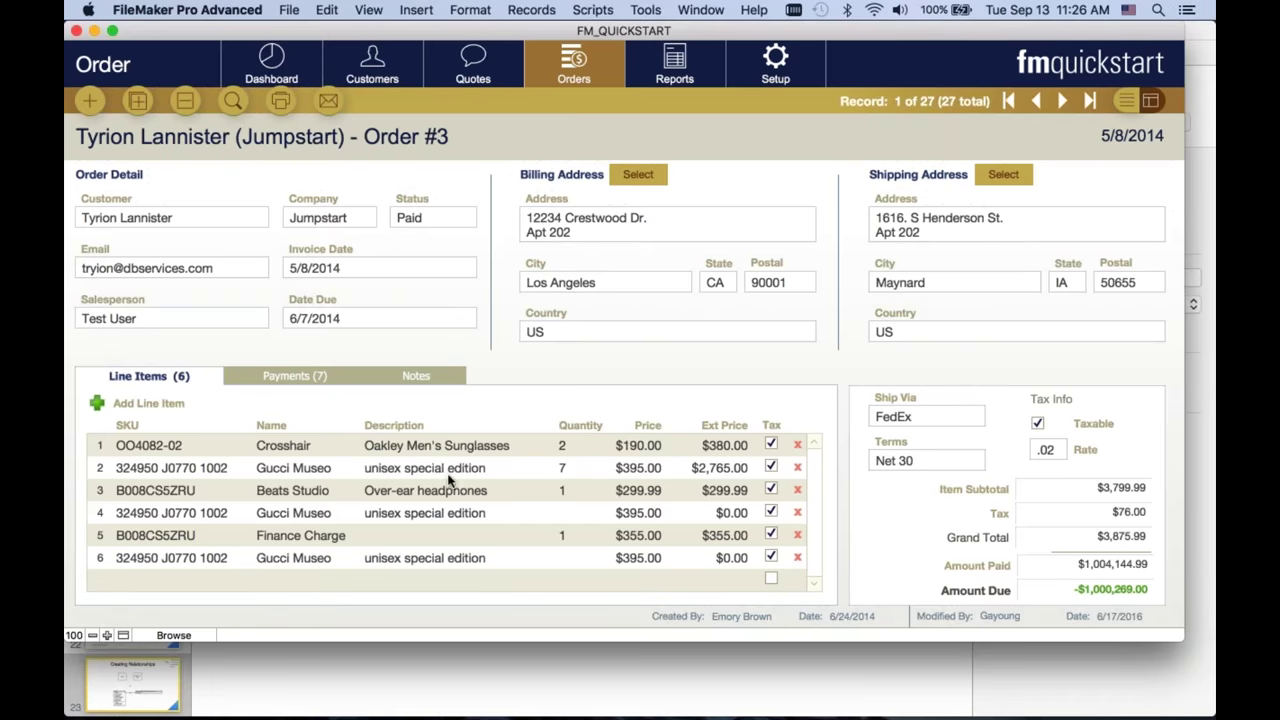
click(193, 581)
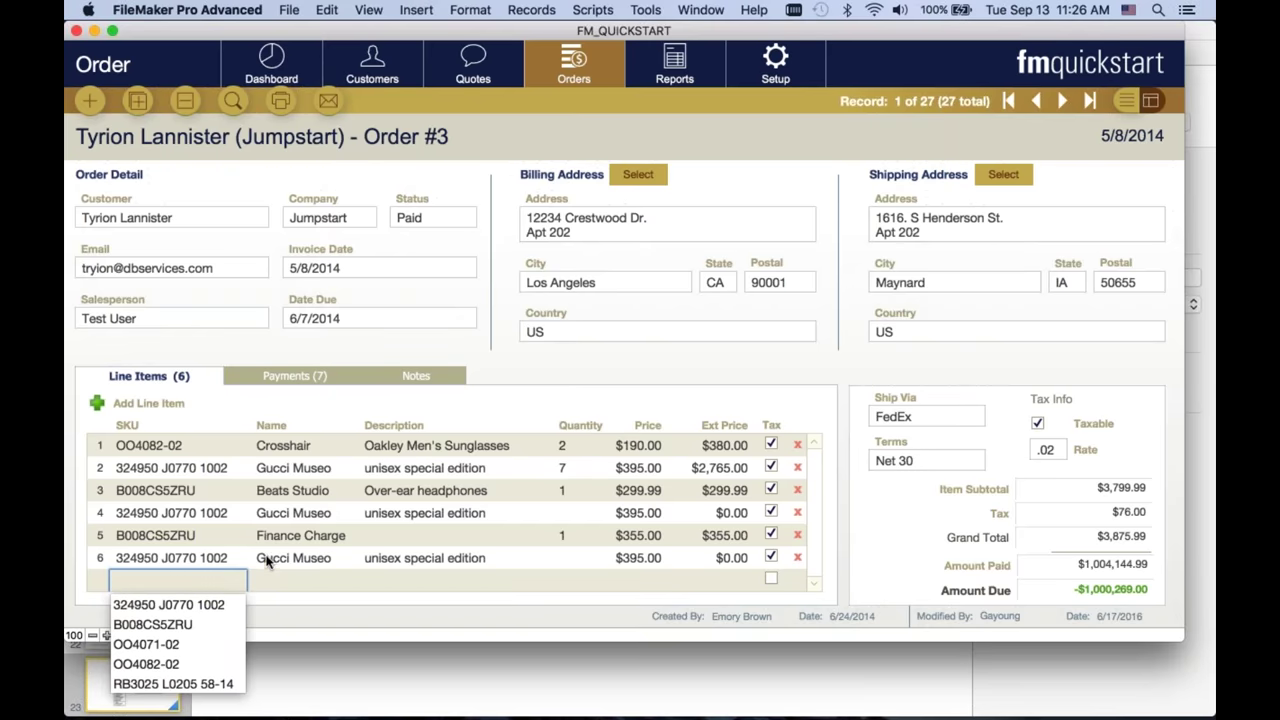
- Examine in Layout mode which table occurrence the Order - Data Entry line items portal uses, and return to Browse mode
click(182, 634)
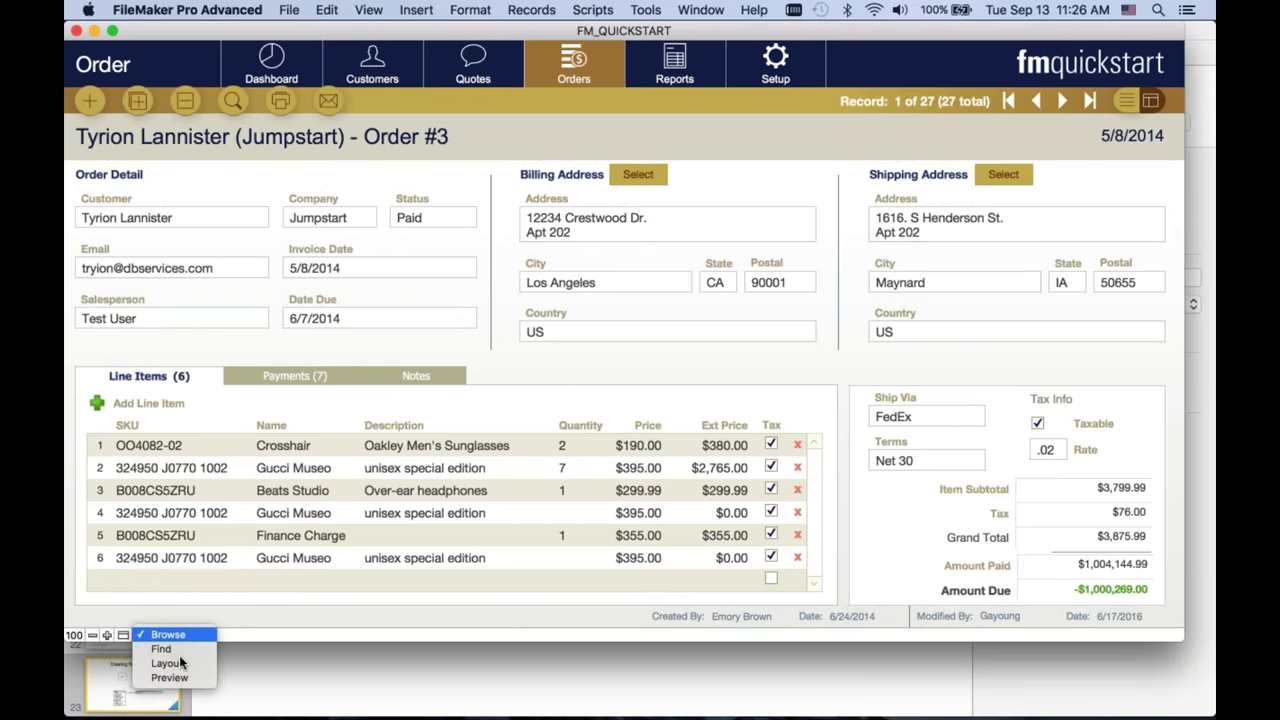
click(167, 663)
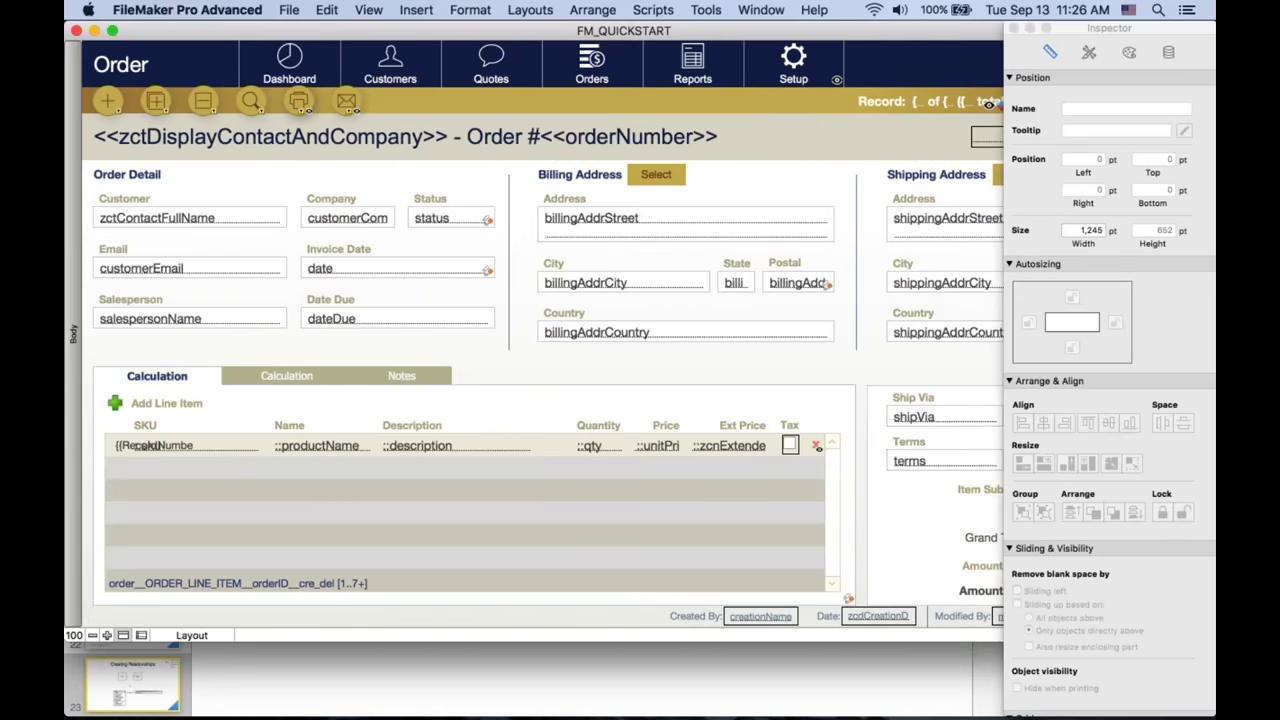
click(141, 635)
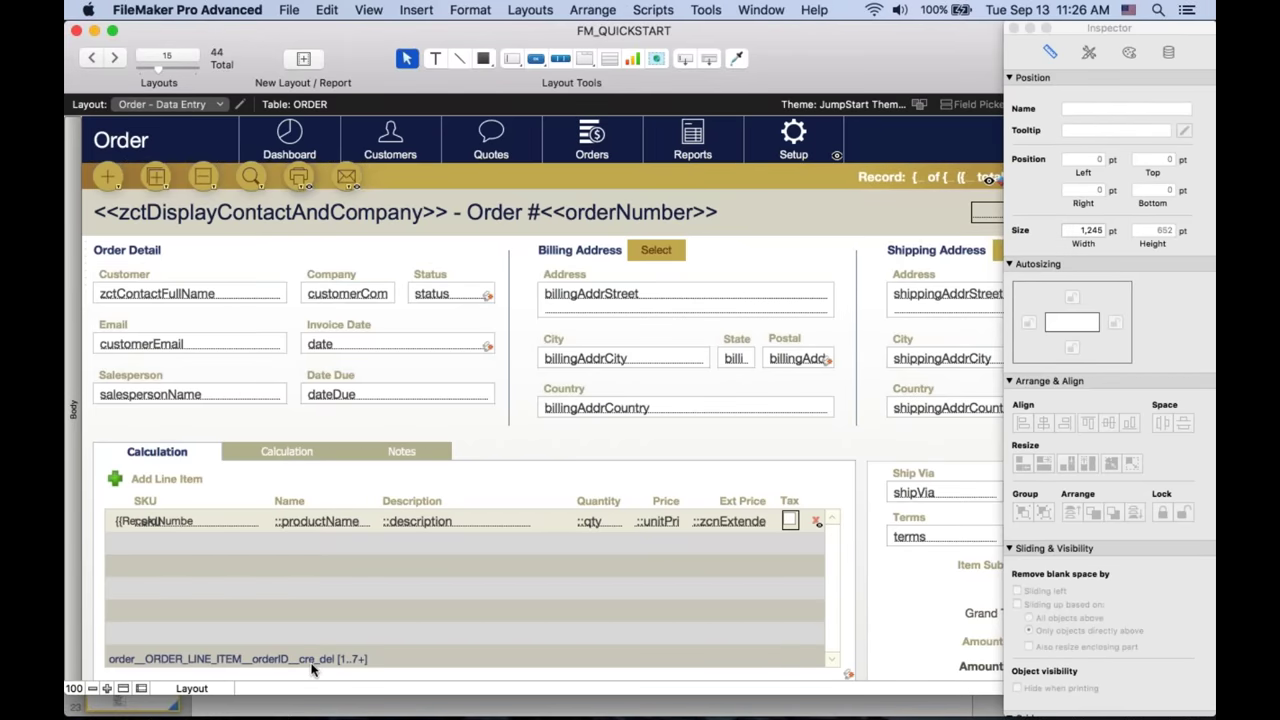
click(180, 688)
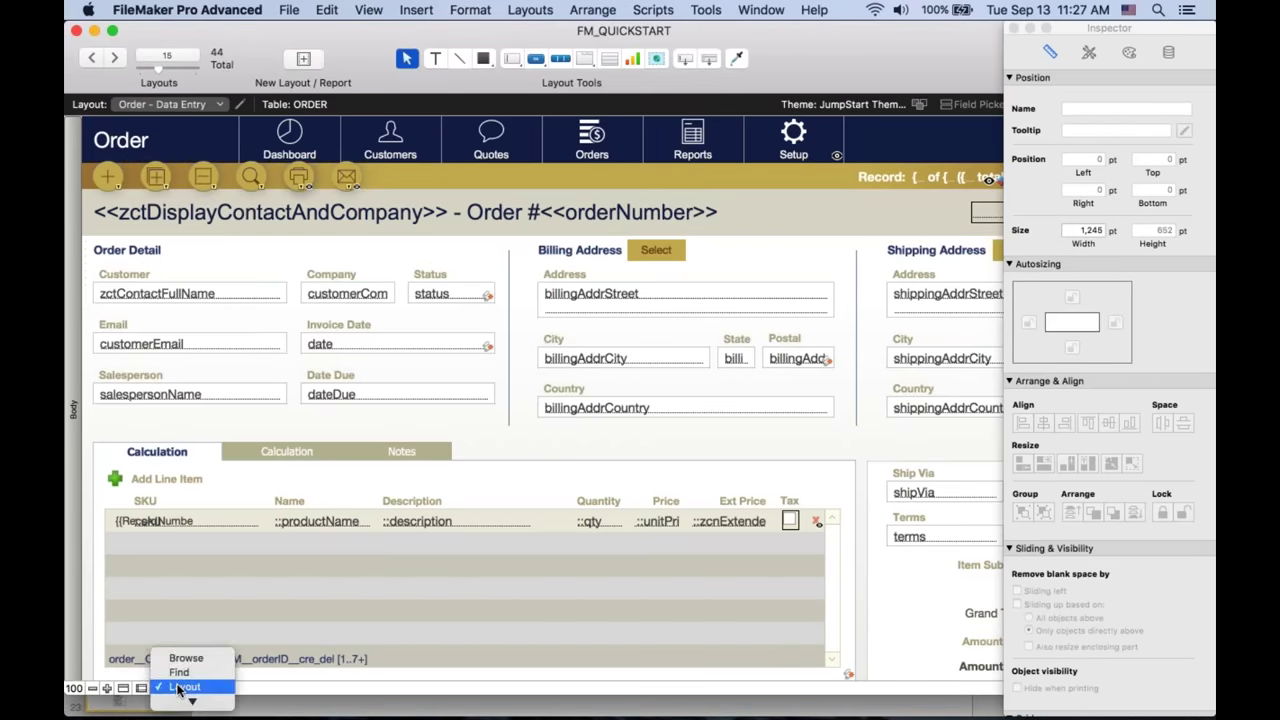
click(186, 658)
- Inspect the SKU and Name fields of the blank line item row, and leave the row without entering data
click(227, 658)
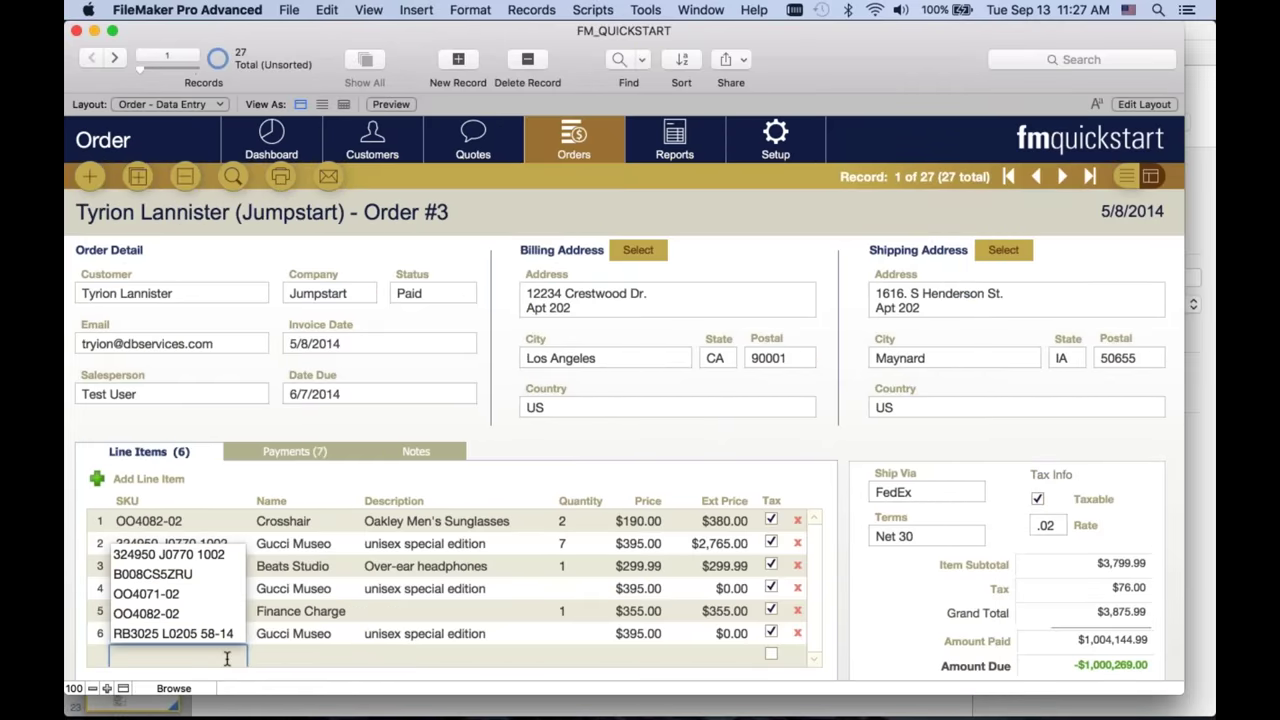
key(Escape)
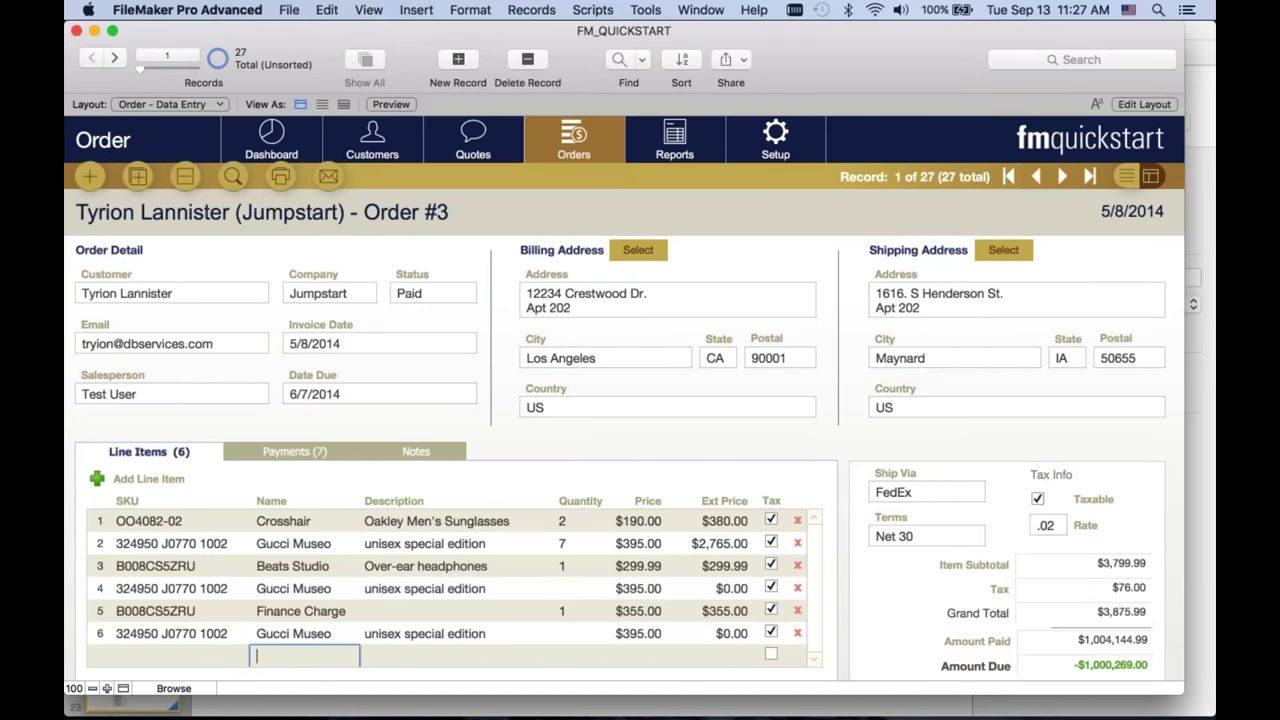
key(Escape)
click(288, 657)
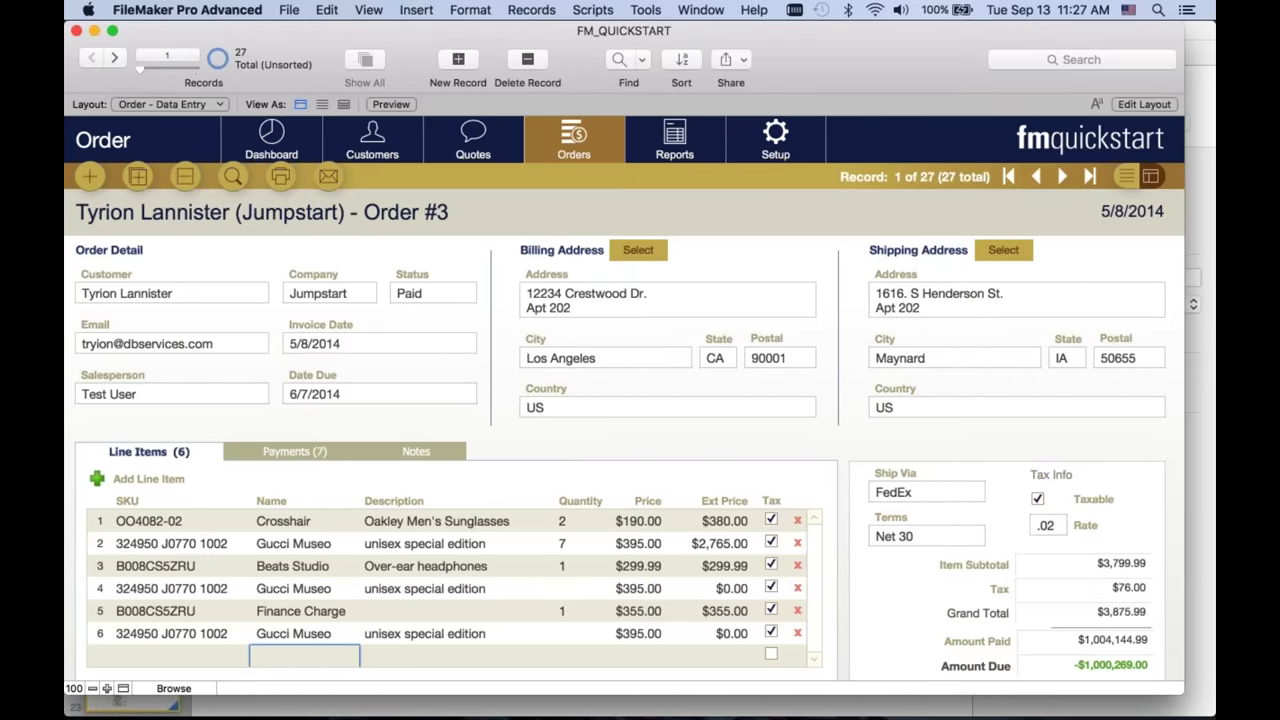
click(343, 467)
- In the database's relationships graph, enable deletion of related records on the customer__DOCUMENT__customerID side of its relationship to CUSTOMER
key(super+shift+d)
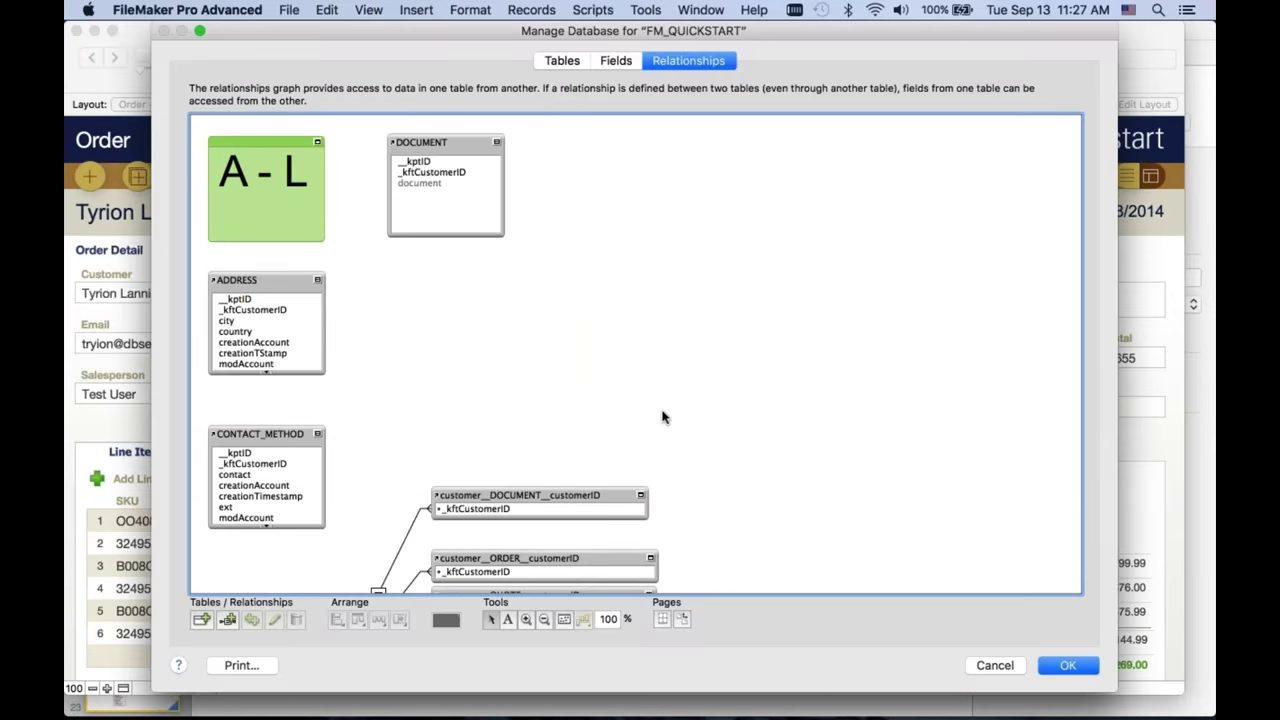
scroll(663, 417, down, 3)
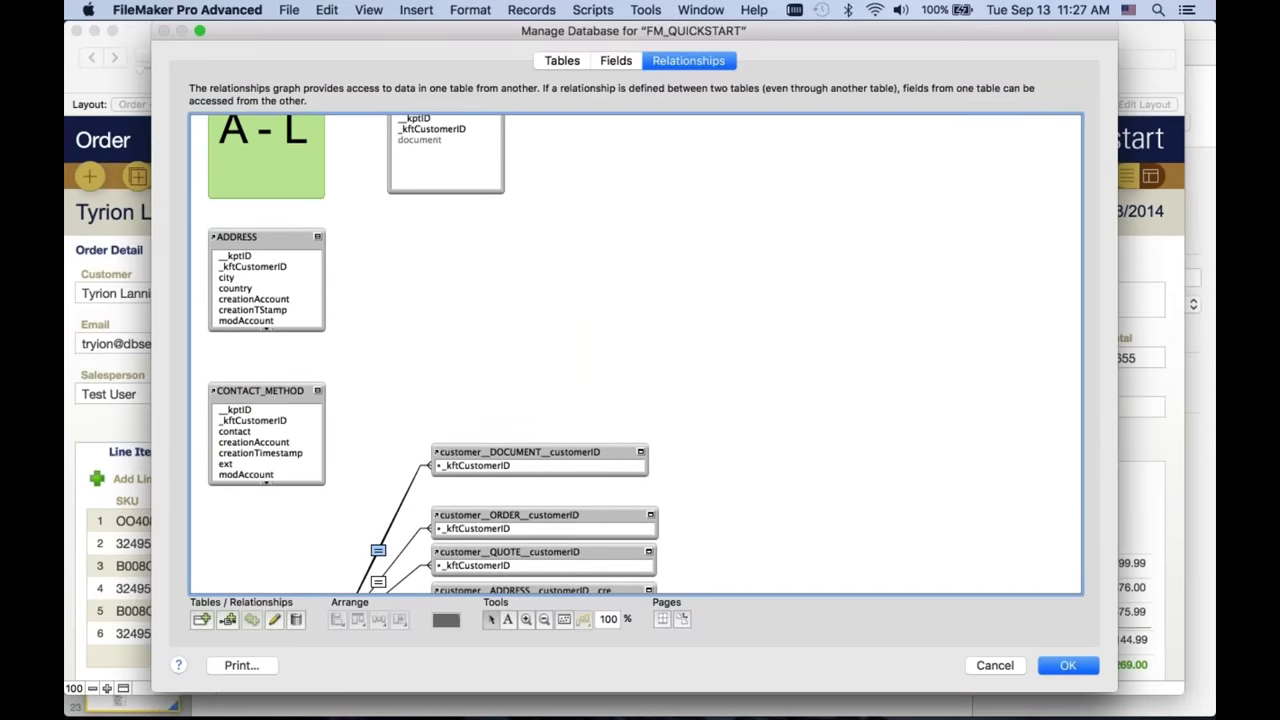
double_click(378, 550)
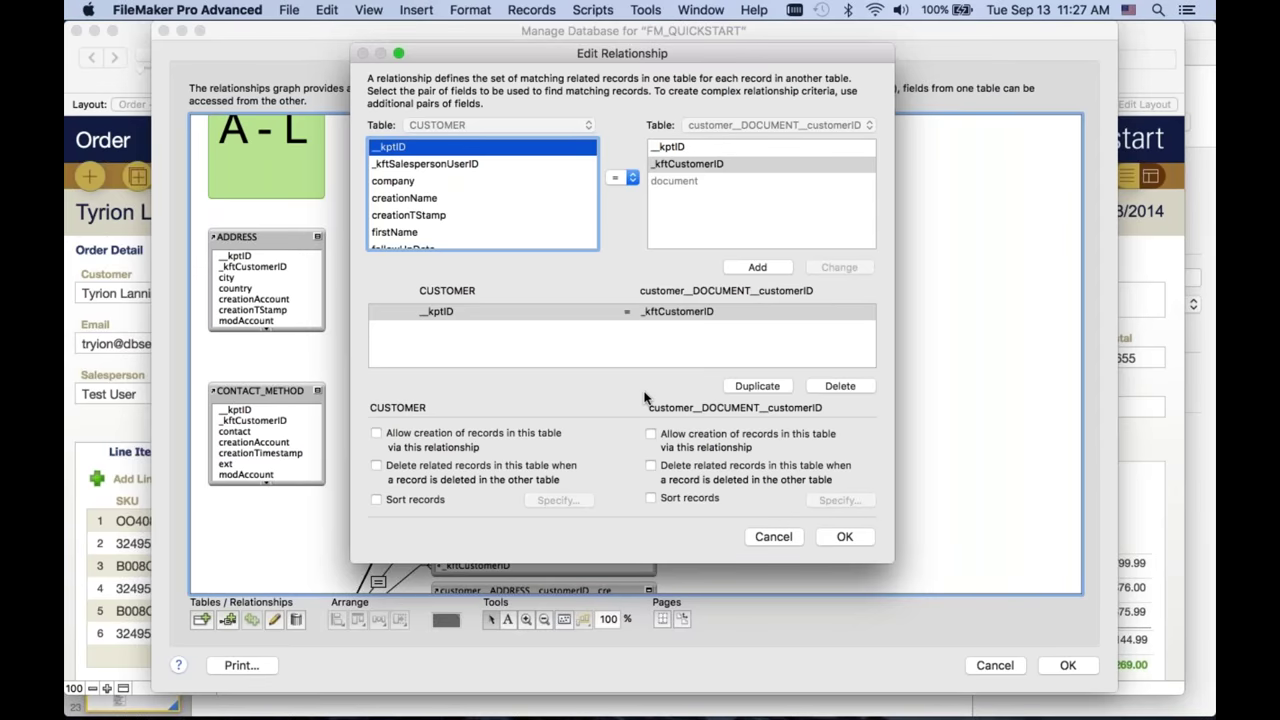
click(651, 466)
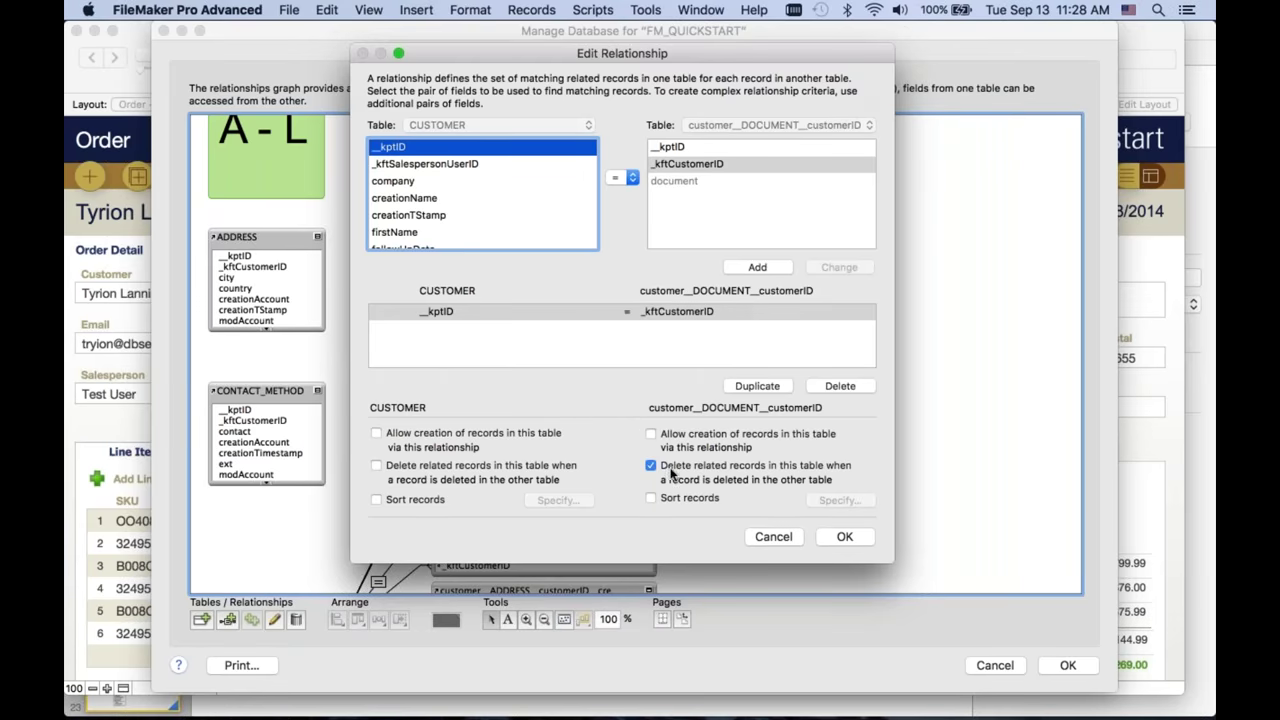
key(Return)
- Review the create, delete and sort options of the ORDER to order__ORDER_LINE_ITEM__orderID__cre_del relationship, without specifying a sort
scroll(756, 536, right, 10)
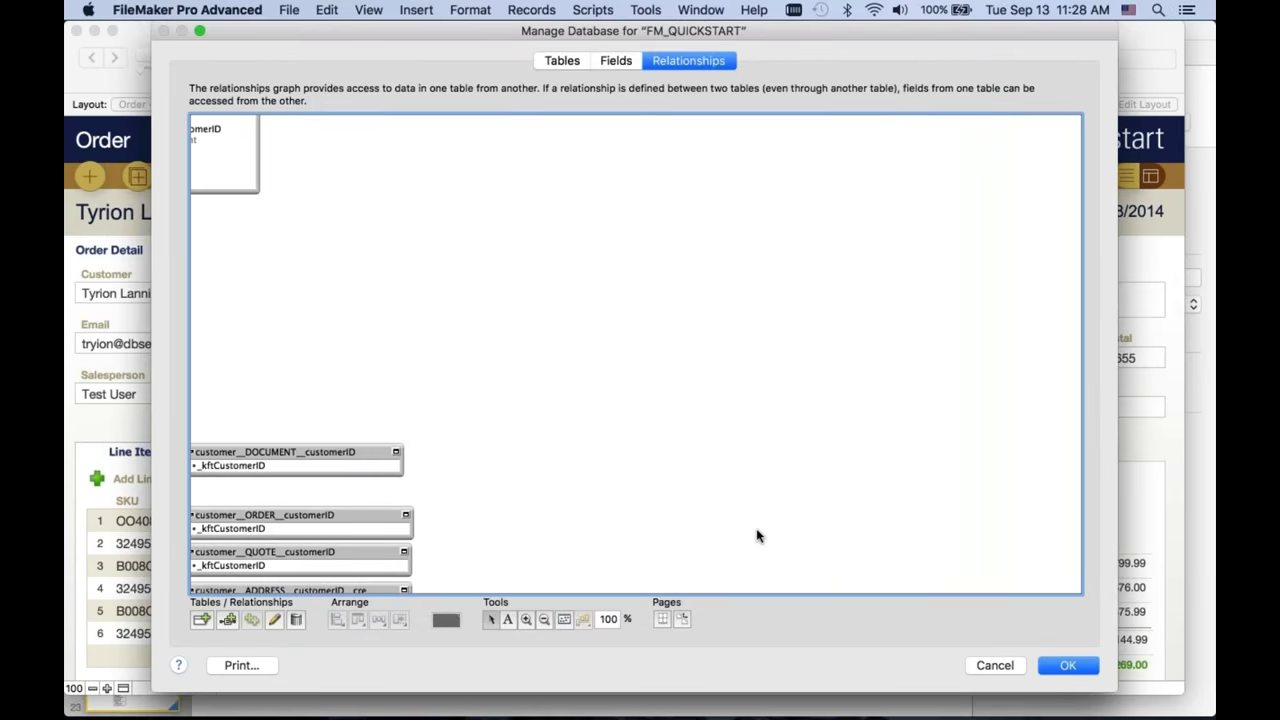
scroll(756, 536, left, 10)
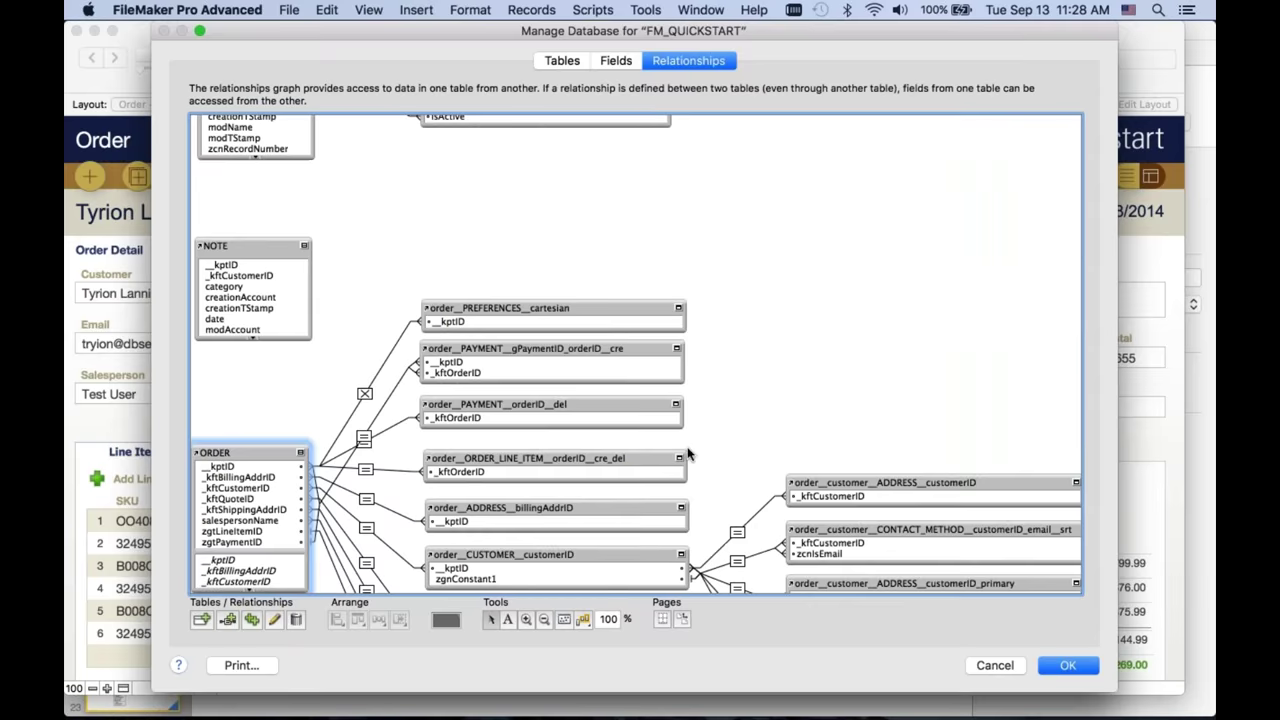
double_click(365, 469)
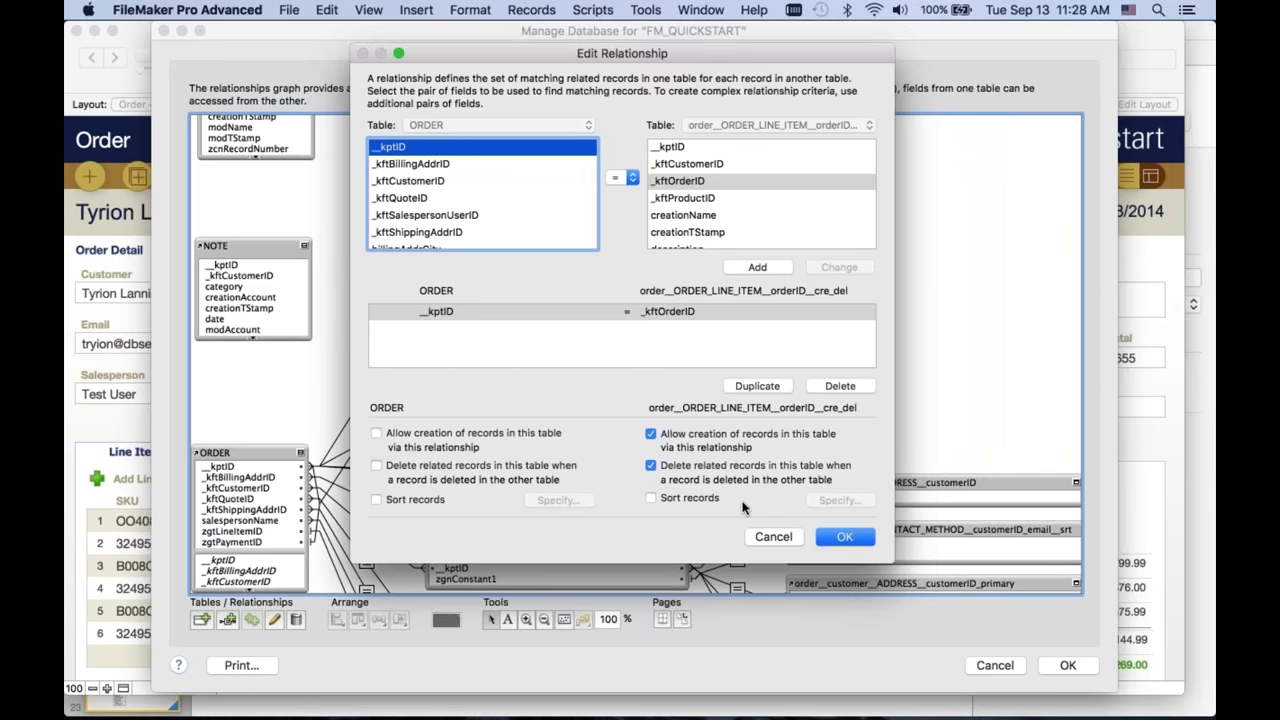
click(655, 499)
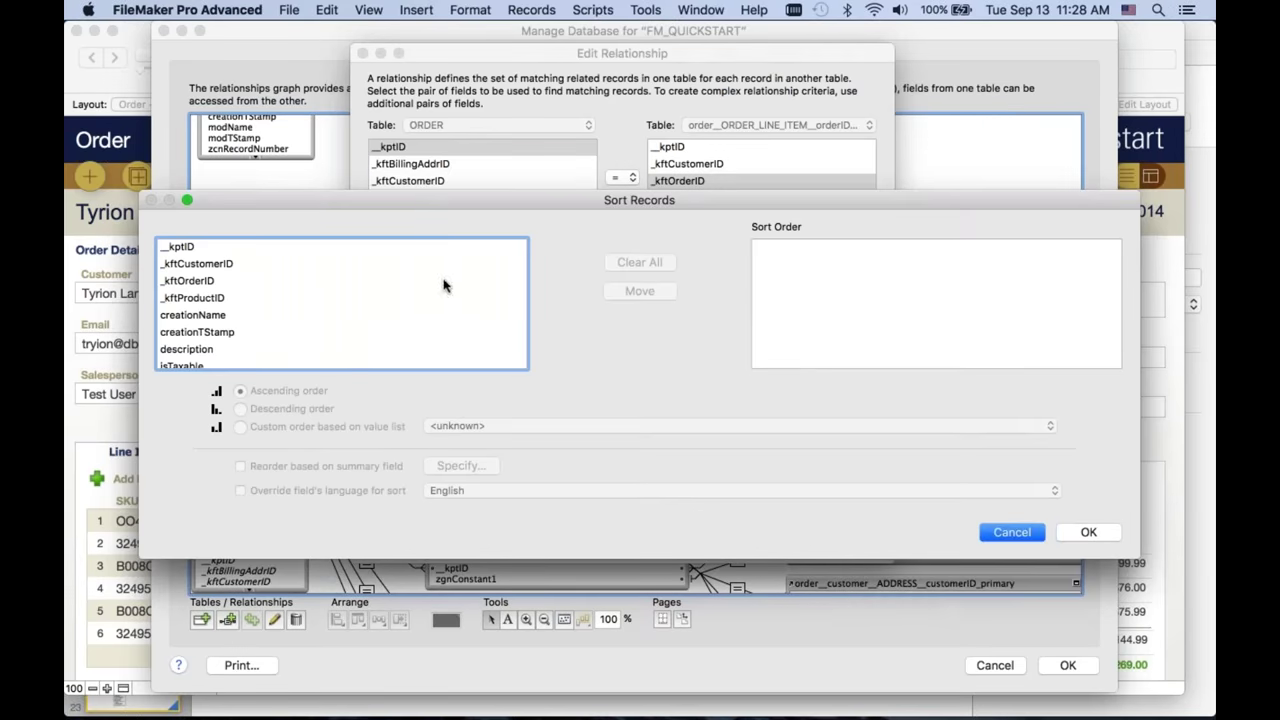
click(1011, 533)
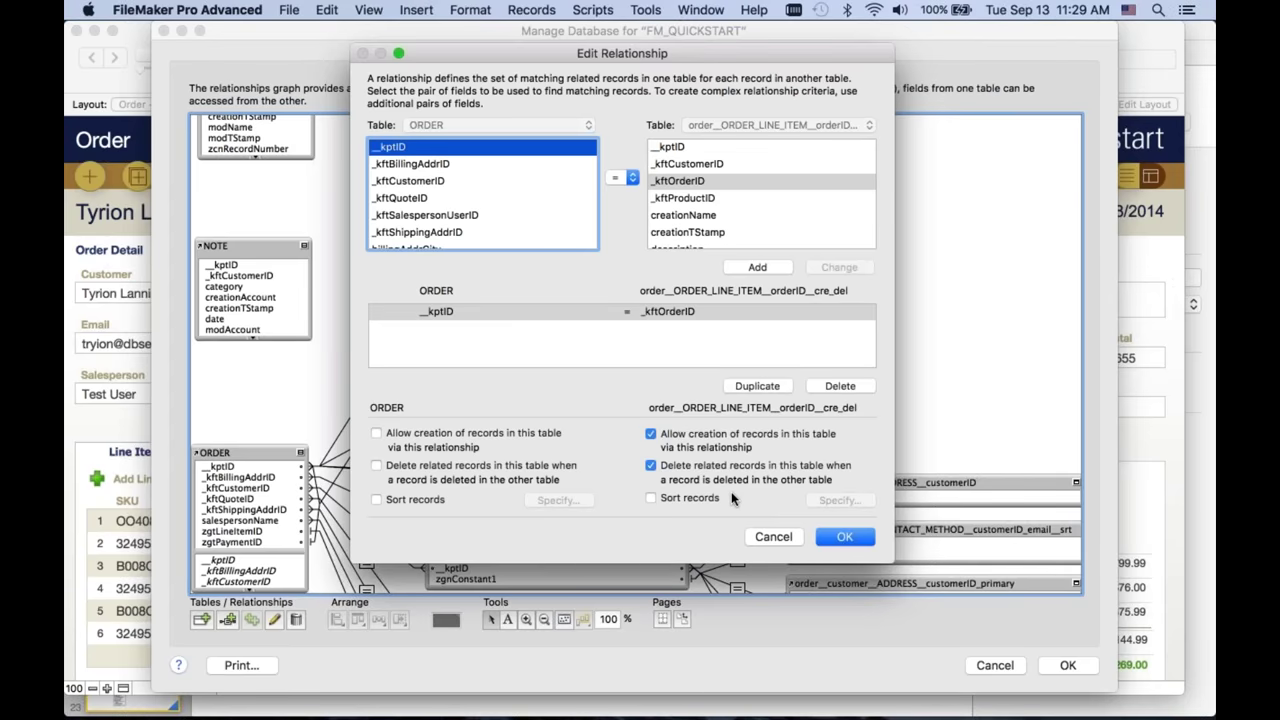
- Try sorting the order__ORDER_LINE_ITEM__orderID__cre_del records by unitPrice in descending order, and leave the relationship without saving
click(662, 498)
scroll(423, 274, down, 10)
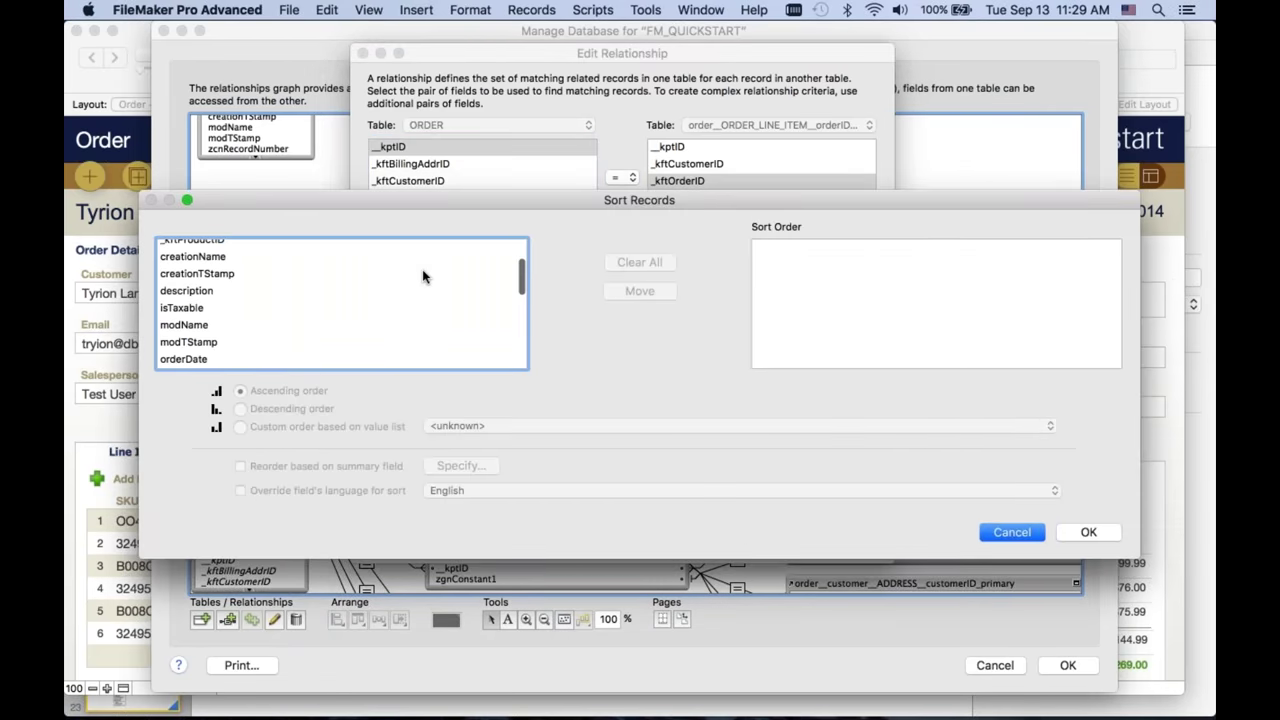
scroll(241, 331, down, 1)
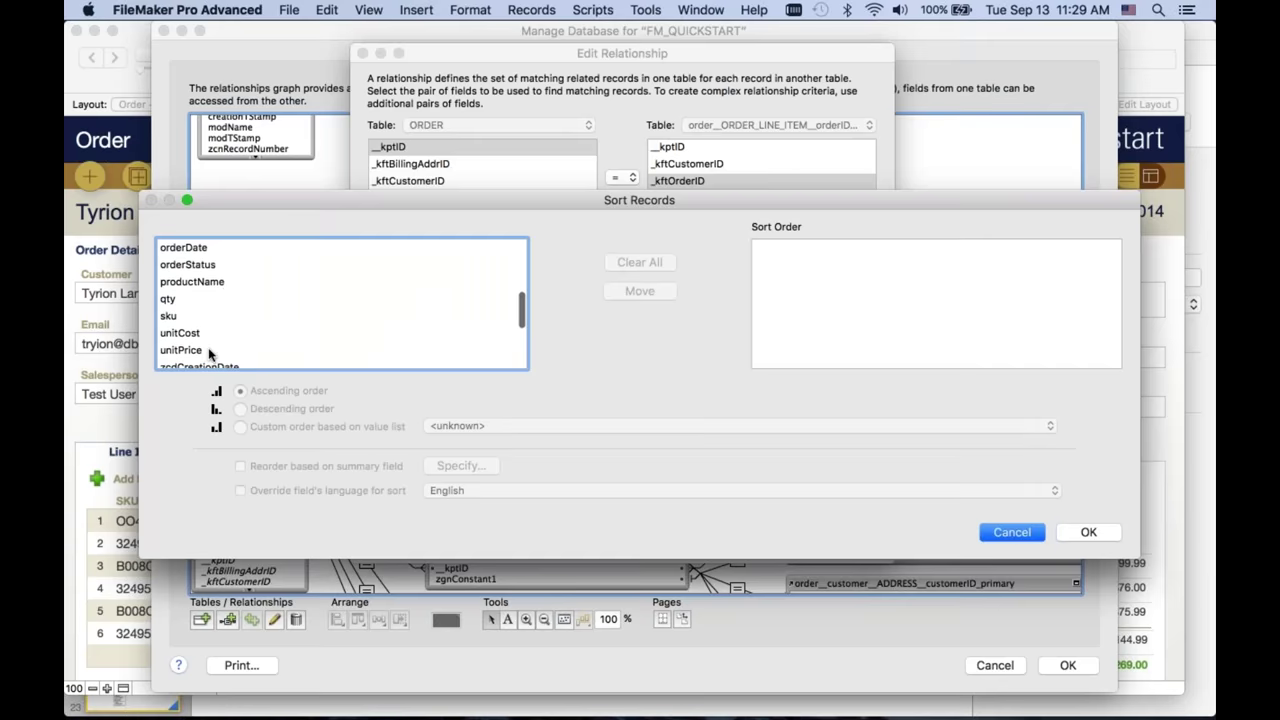
click(200, 350)
click(639, 291)
click(792, 247)
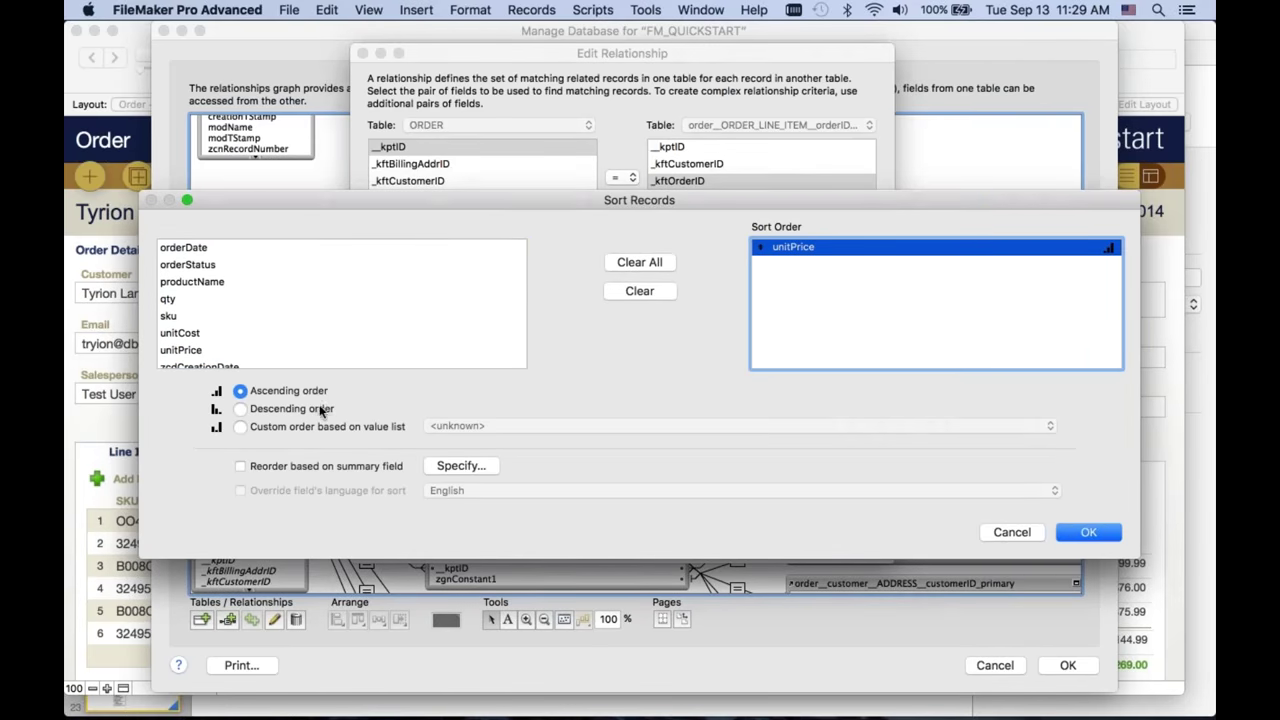
click(325, 409)
click(1015, 534)
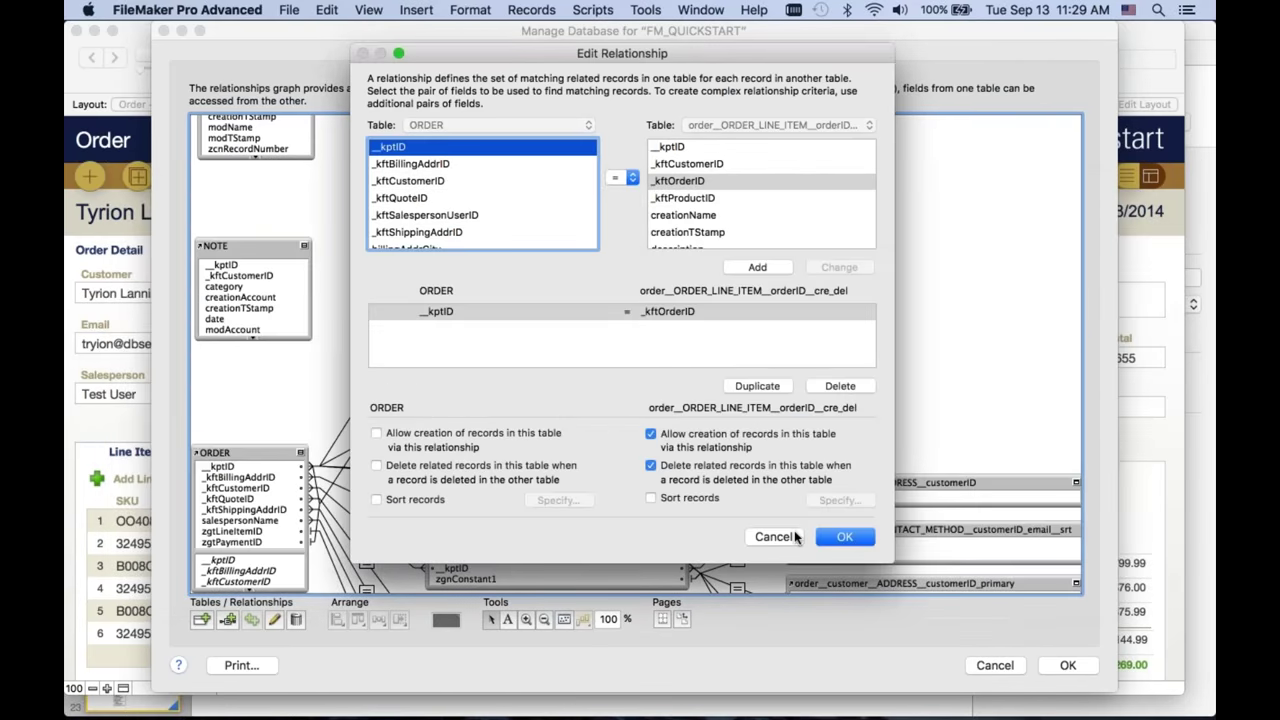
click(770, 534)
click(757, 453)
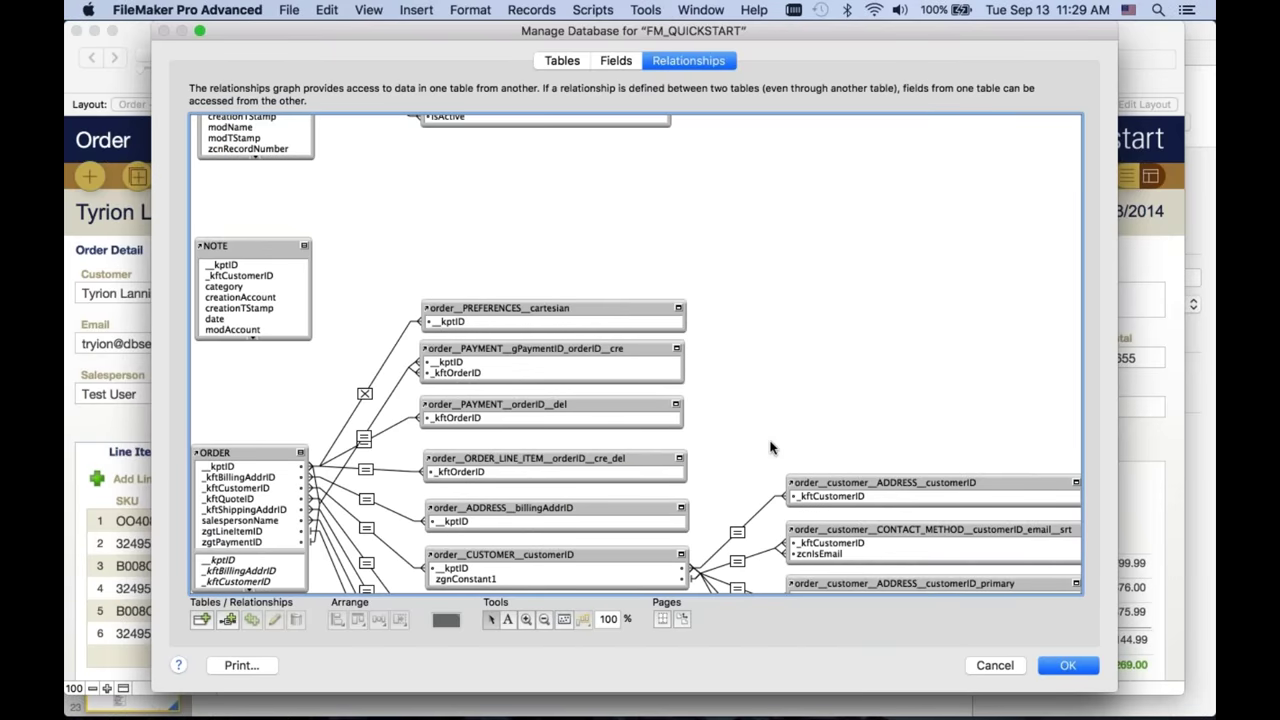
- Save the database changes, and review the relationship between CUSTOMER and customer__DOCUMENT__customerID in the reopened relationships graph
click(1054, 665)
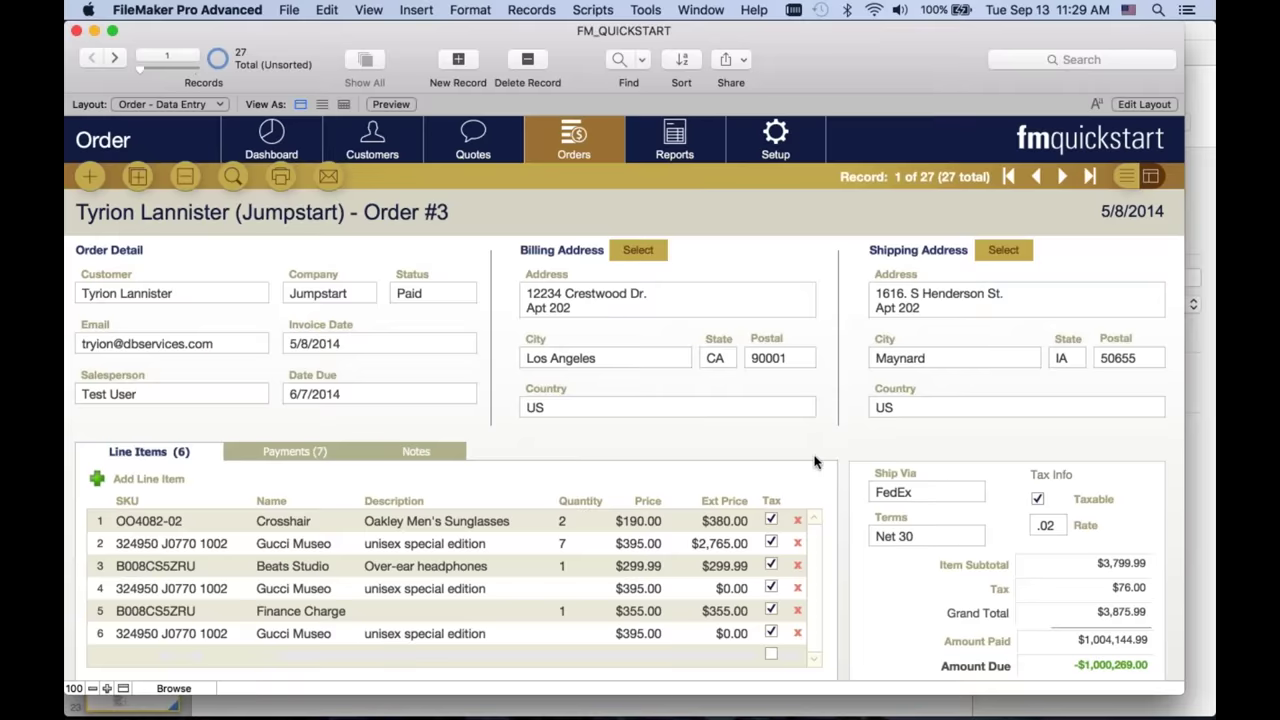
key(super+shift+d)
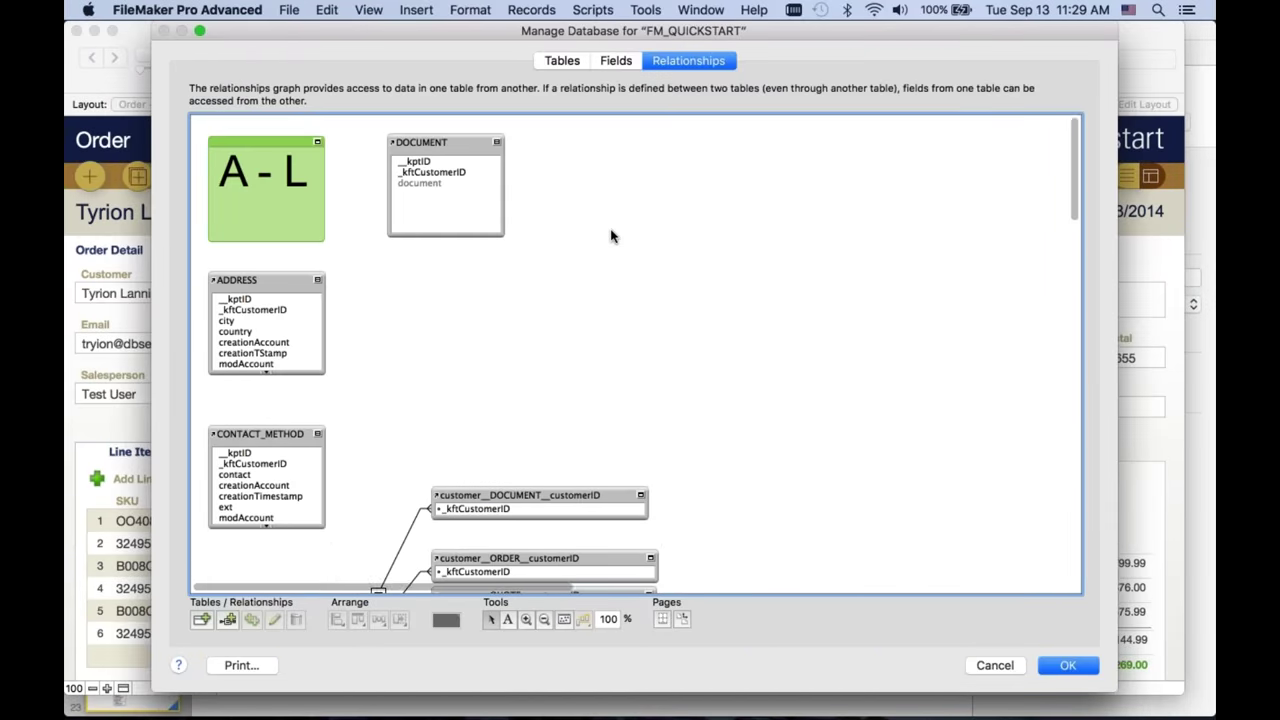
scroll(613, 236, down, 5)
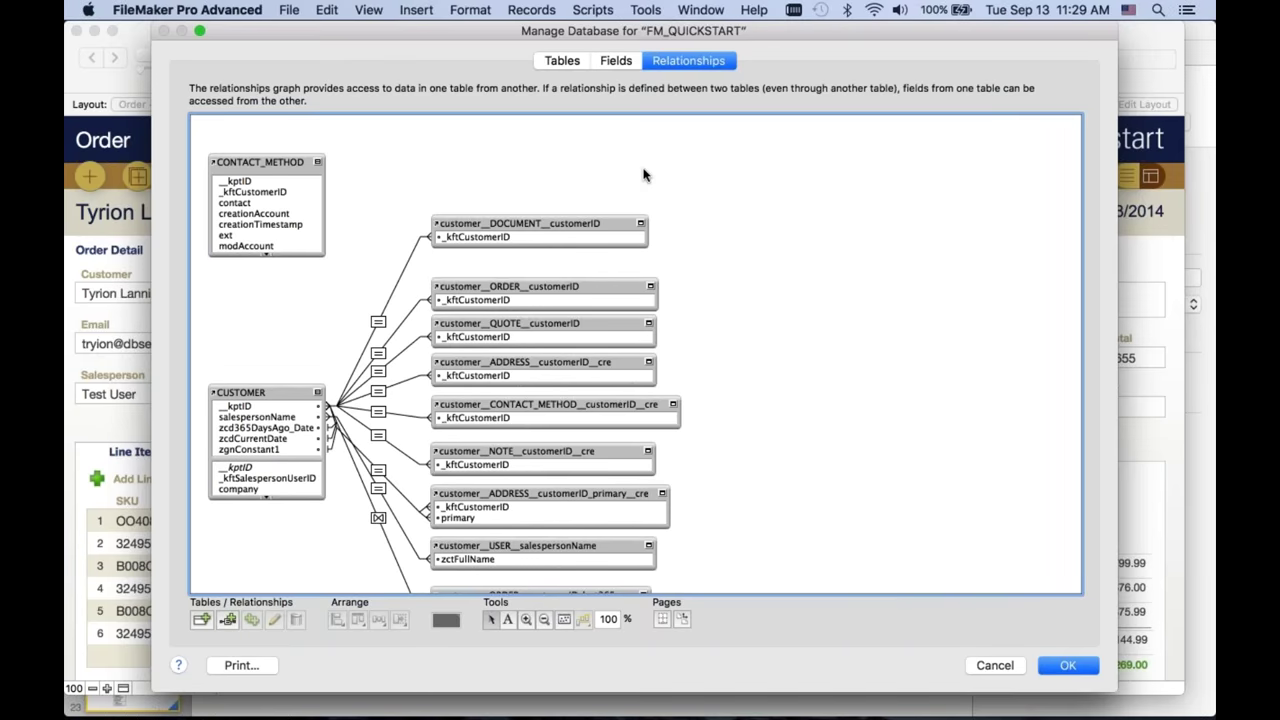
click(378, 321)
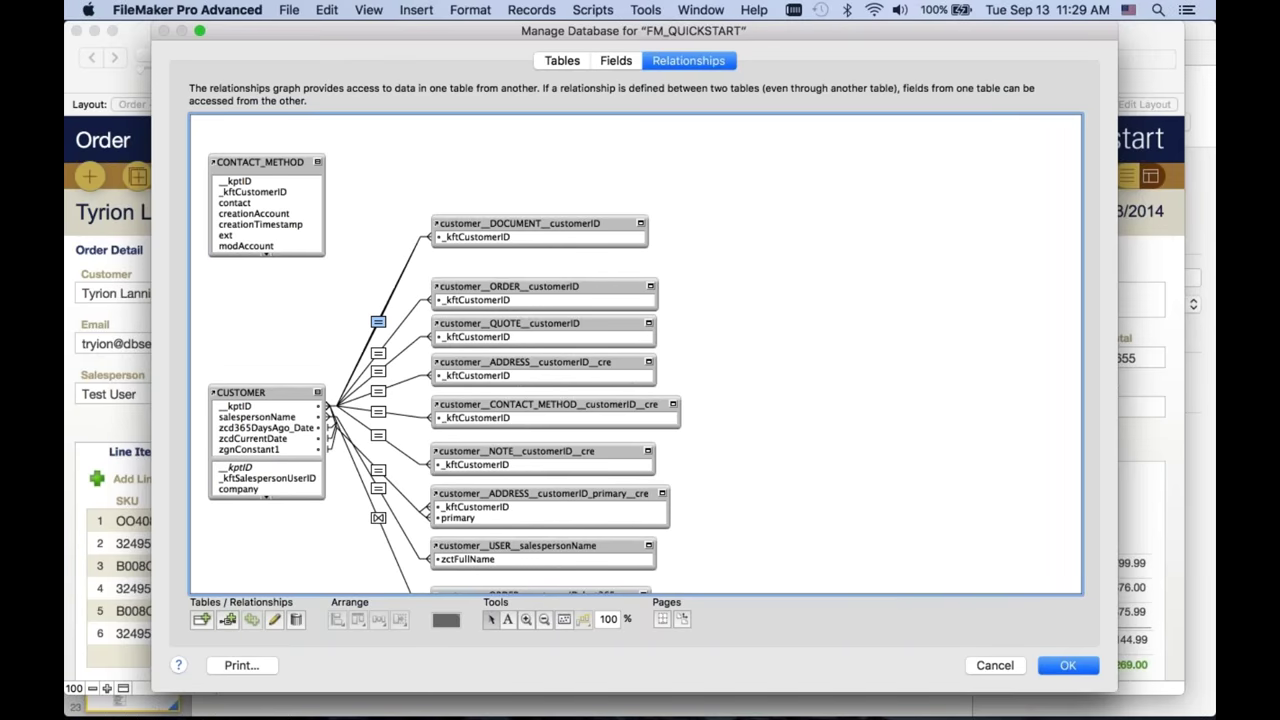
double_click(378, 321)
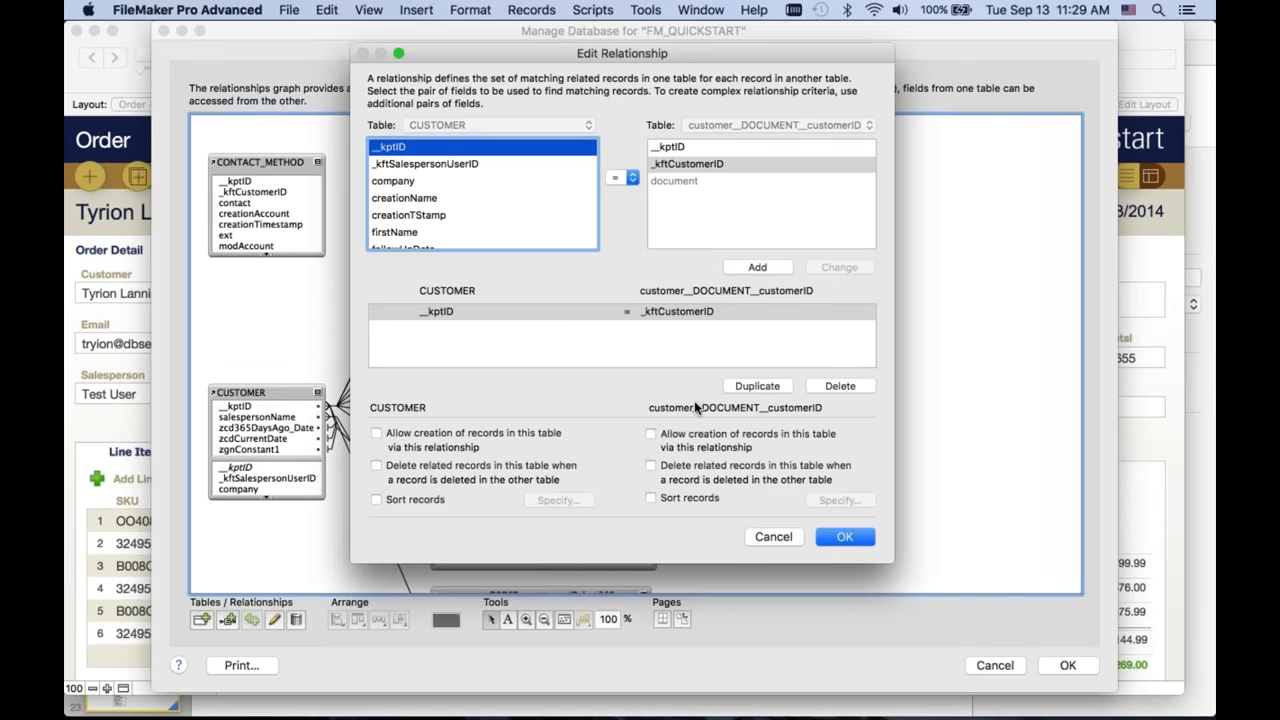
click(843, 536)
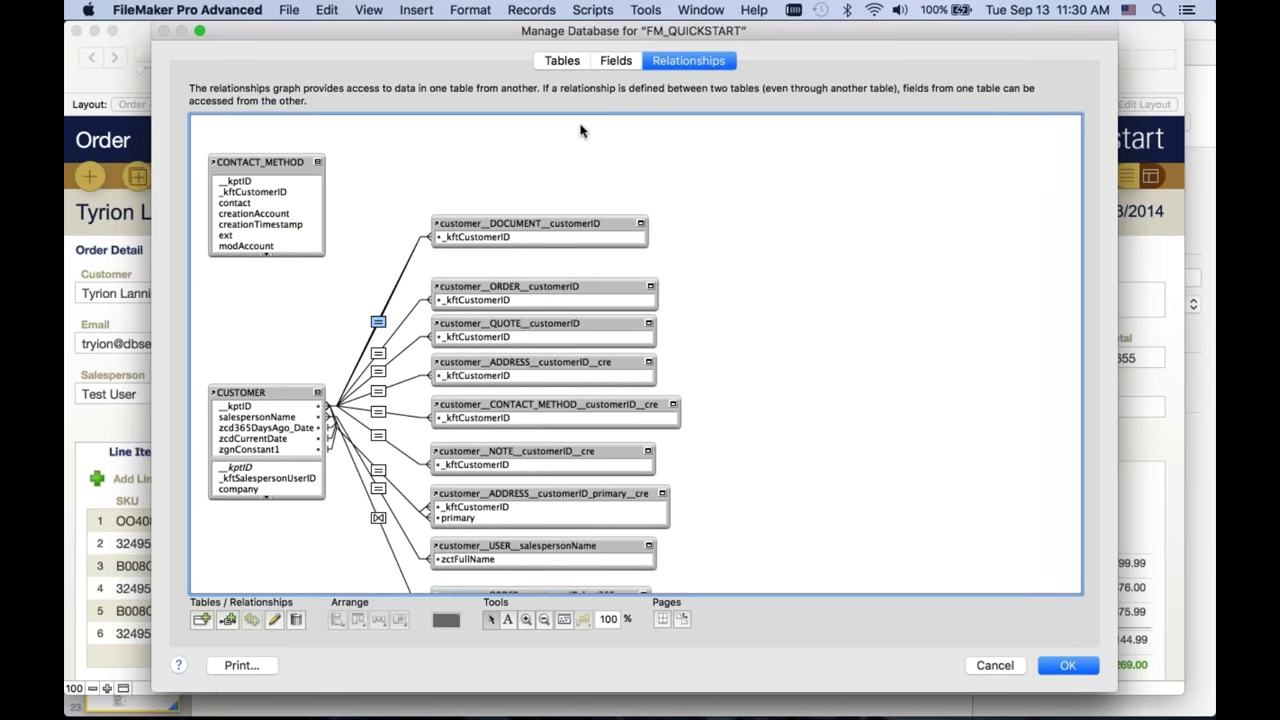
- Review the field types and auto-enter and indexing options in the ORDER table's field list
click(612, 62)
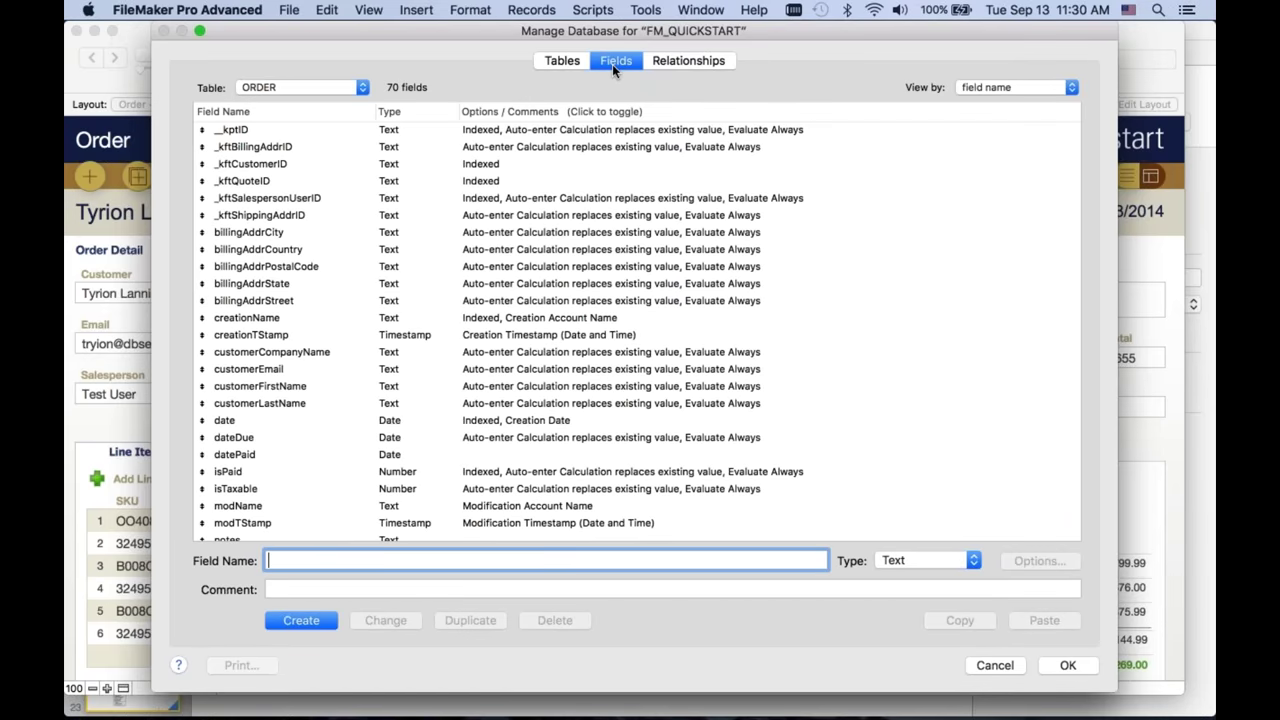
scroll(484, 233, down, 5)
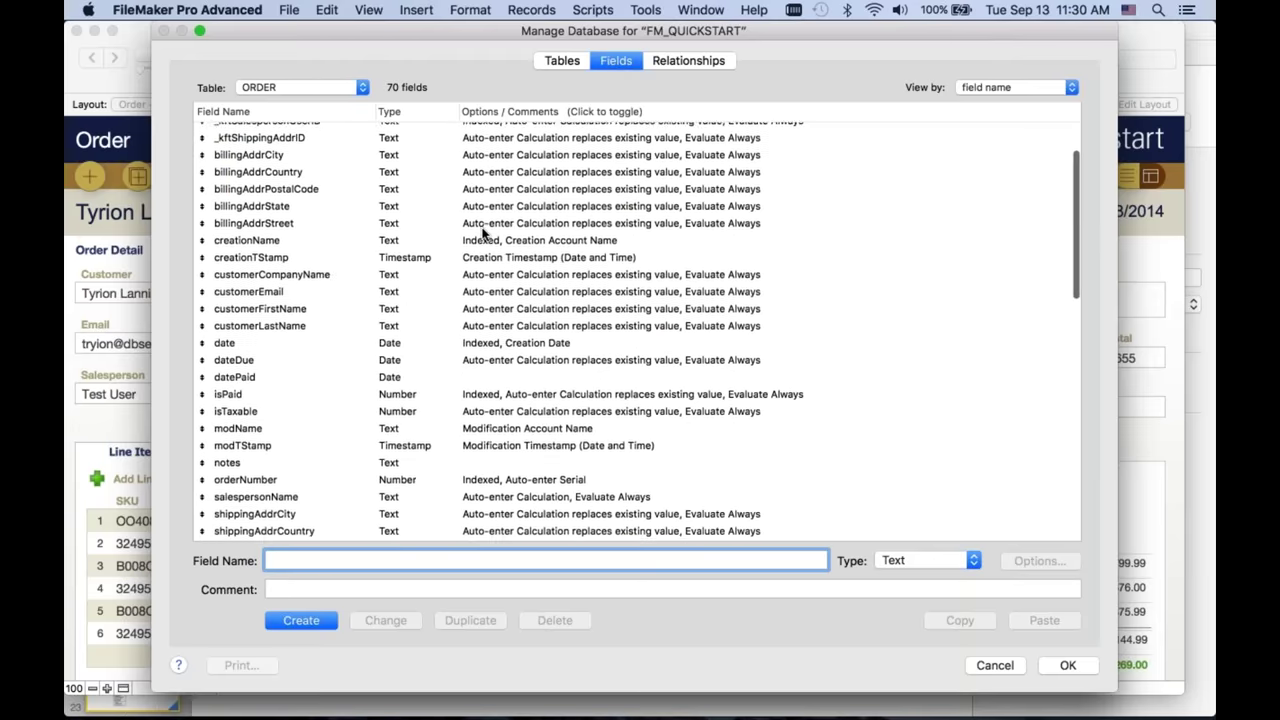
scroll(484, 233, down, 3)
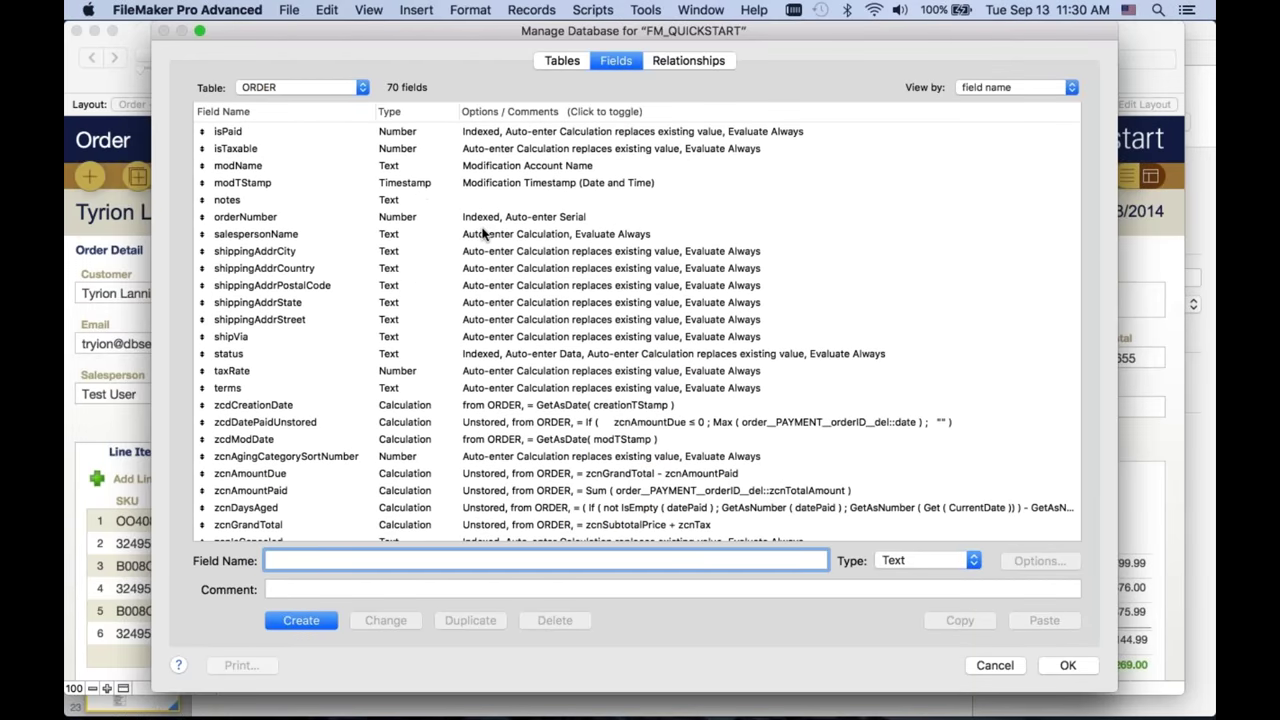
scroll(484, 233, up, 4)
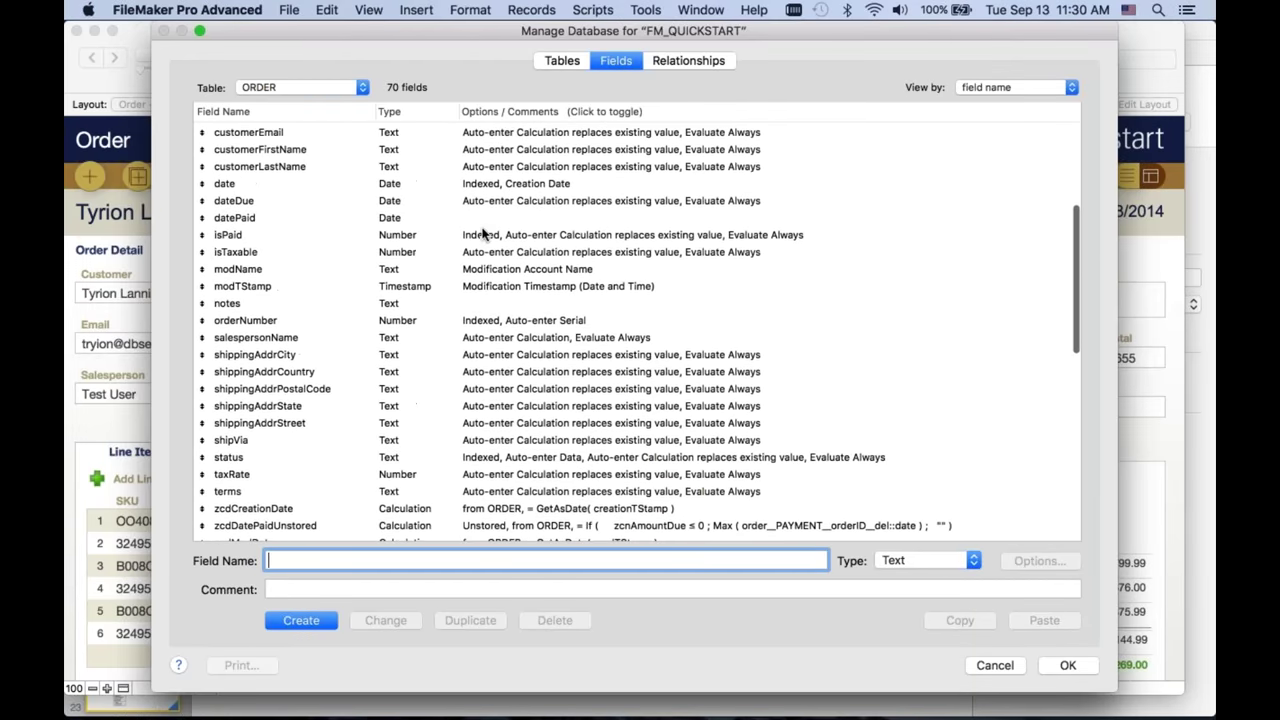
scroll(484, 233, up, 4)
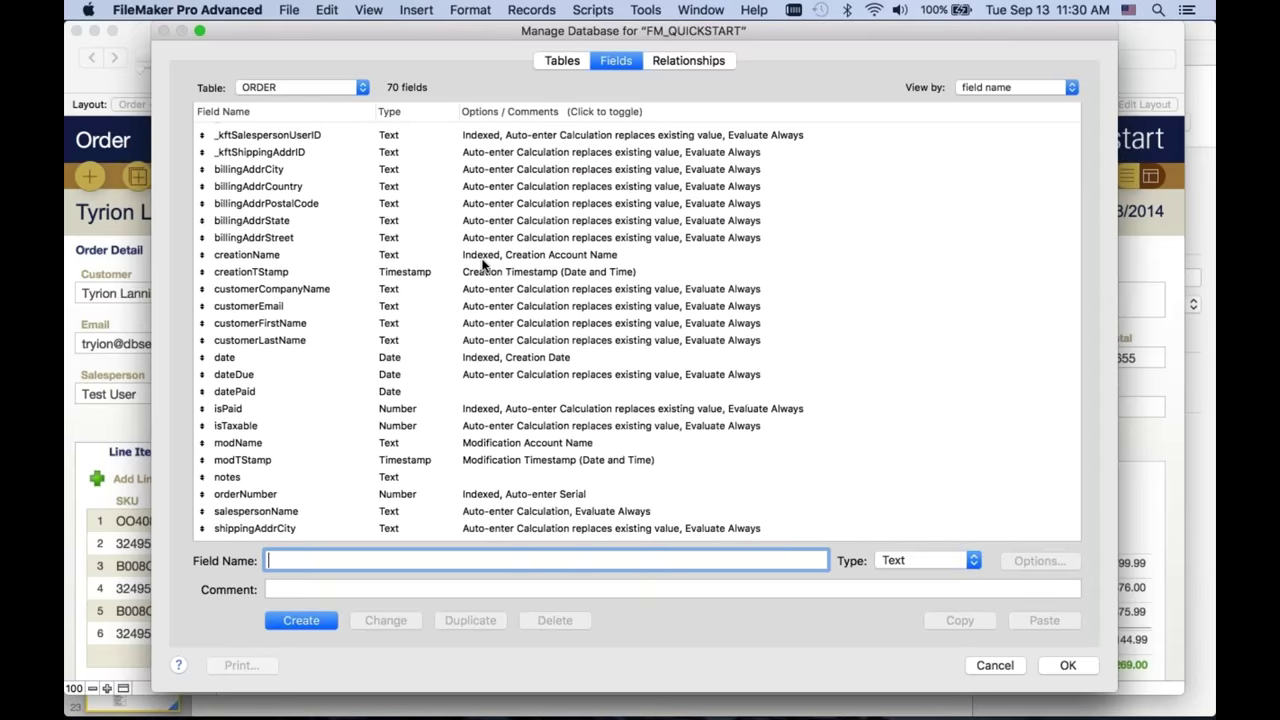
click(484, 257)
scroll(484, 260, down, 2)
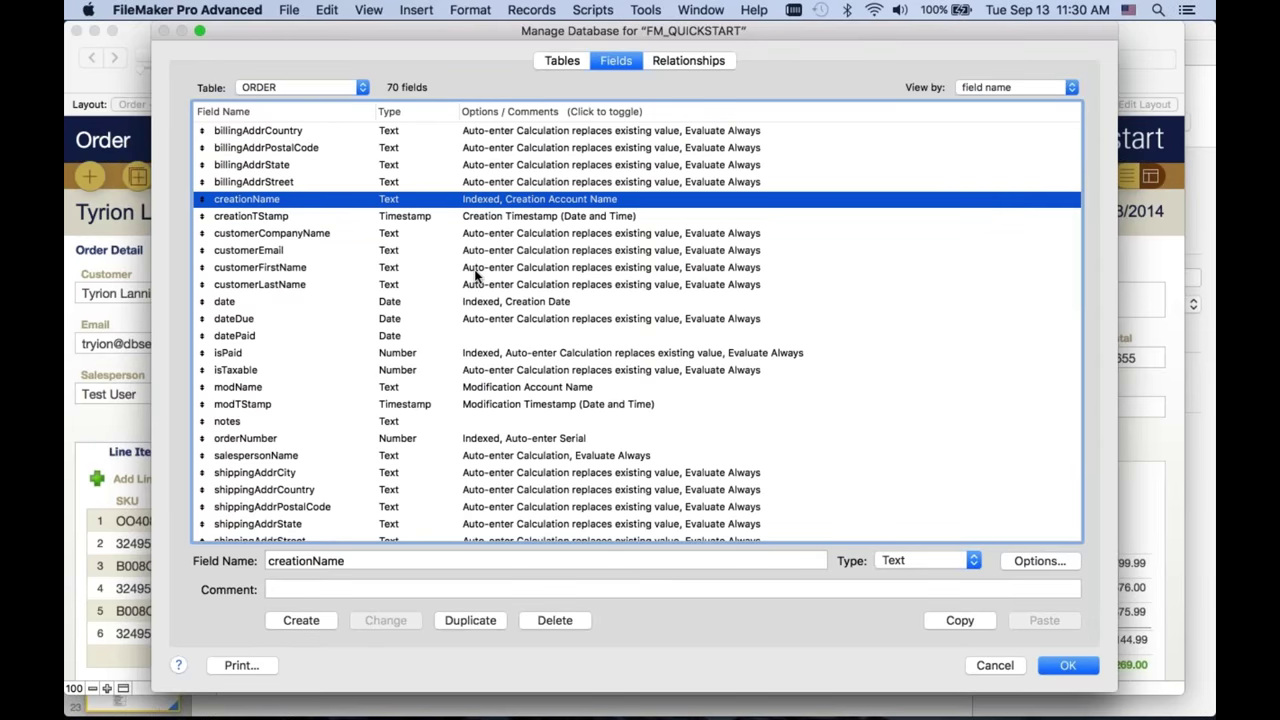
- Inspect the storage and indexing options of ORDER's customerFirstName field, and leave the database definition without saving
double_click(476, 268)
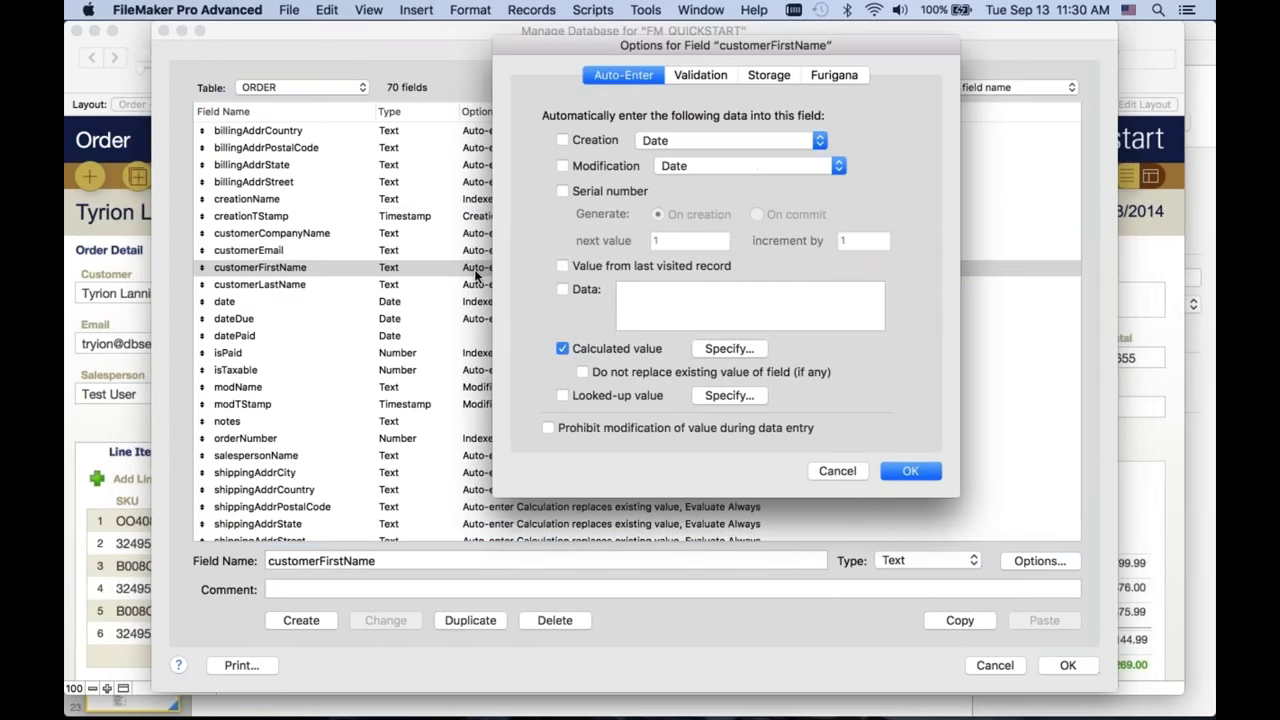
click(766, 76)
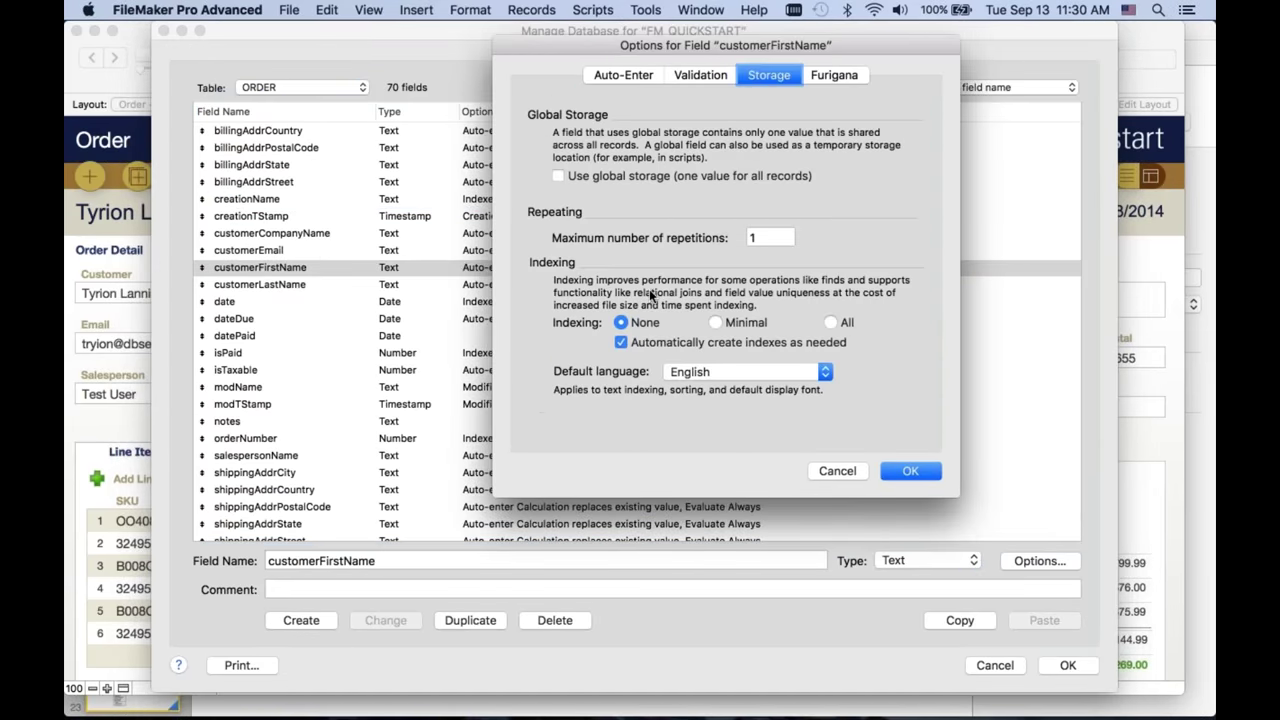
click(838, 471)
scroll(598, 424, down, 5)
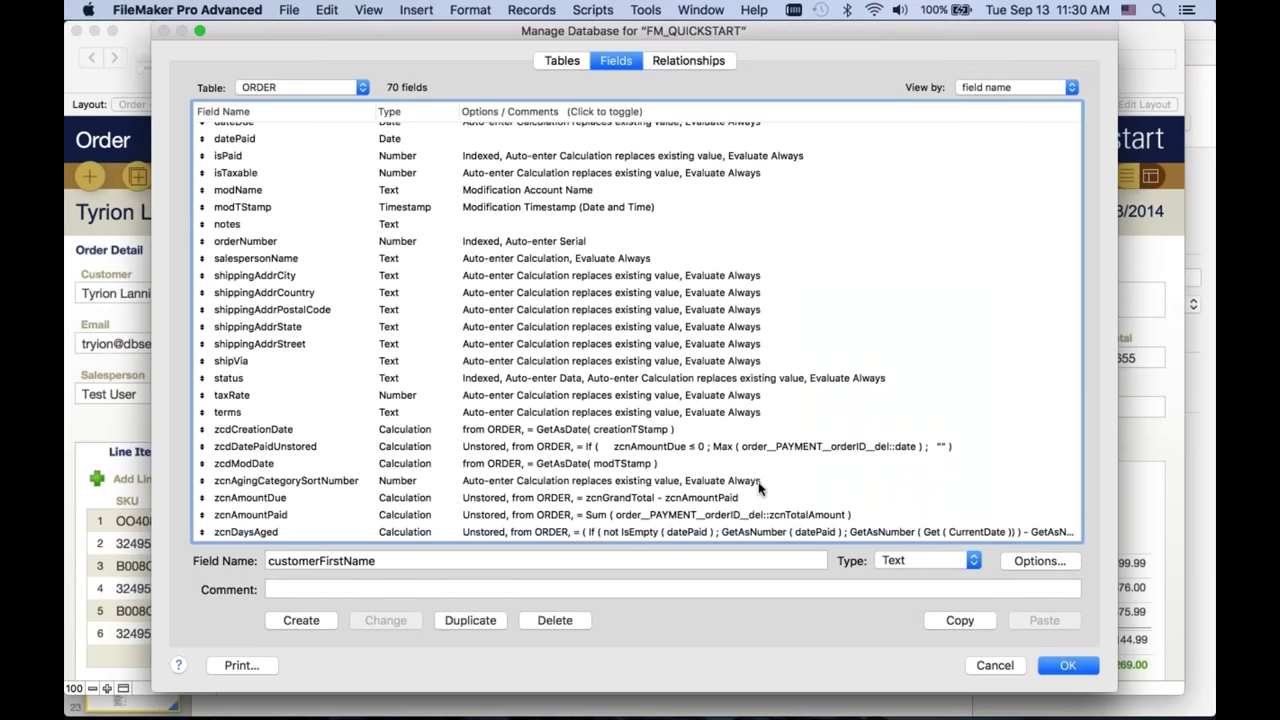
click(998, 662)
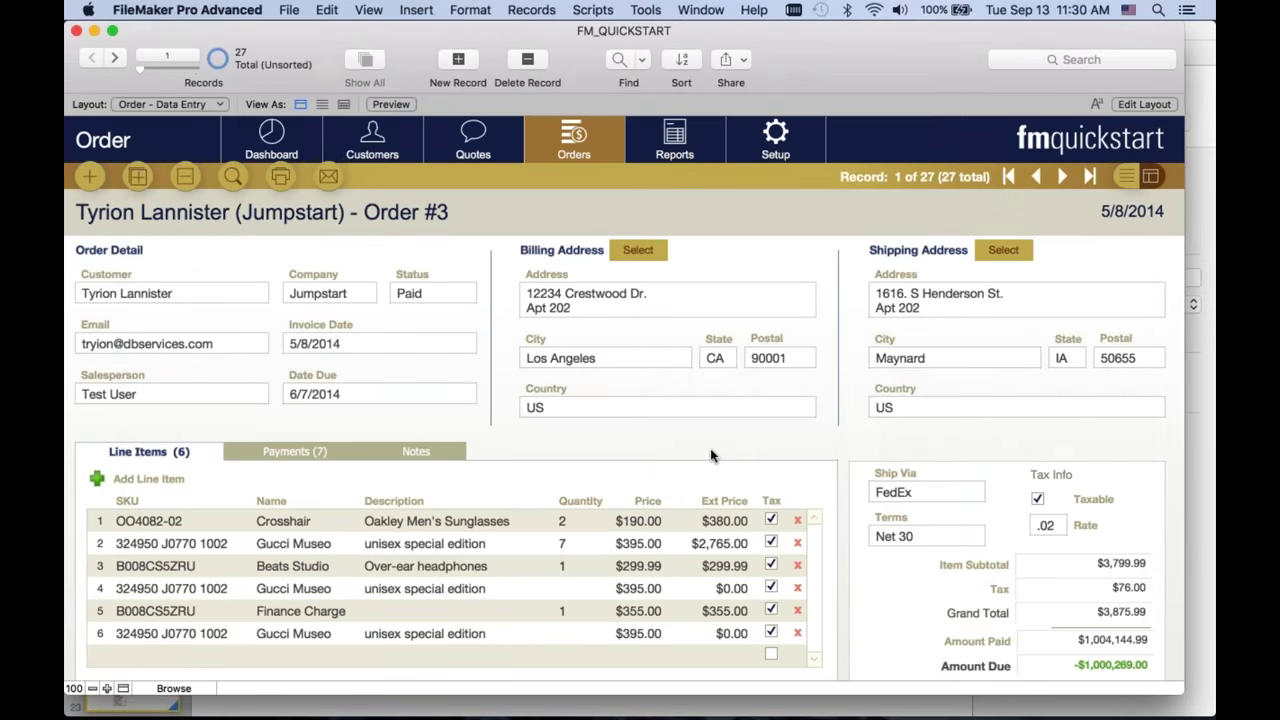
- Examine how the CUSTOMER table occurrence group is laid out in the relationships graph, and move on to the PRODUCT and QUOTE groups
key(super+shift+d)
click(687, 62)
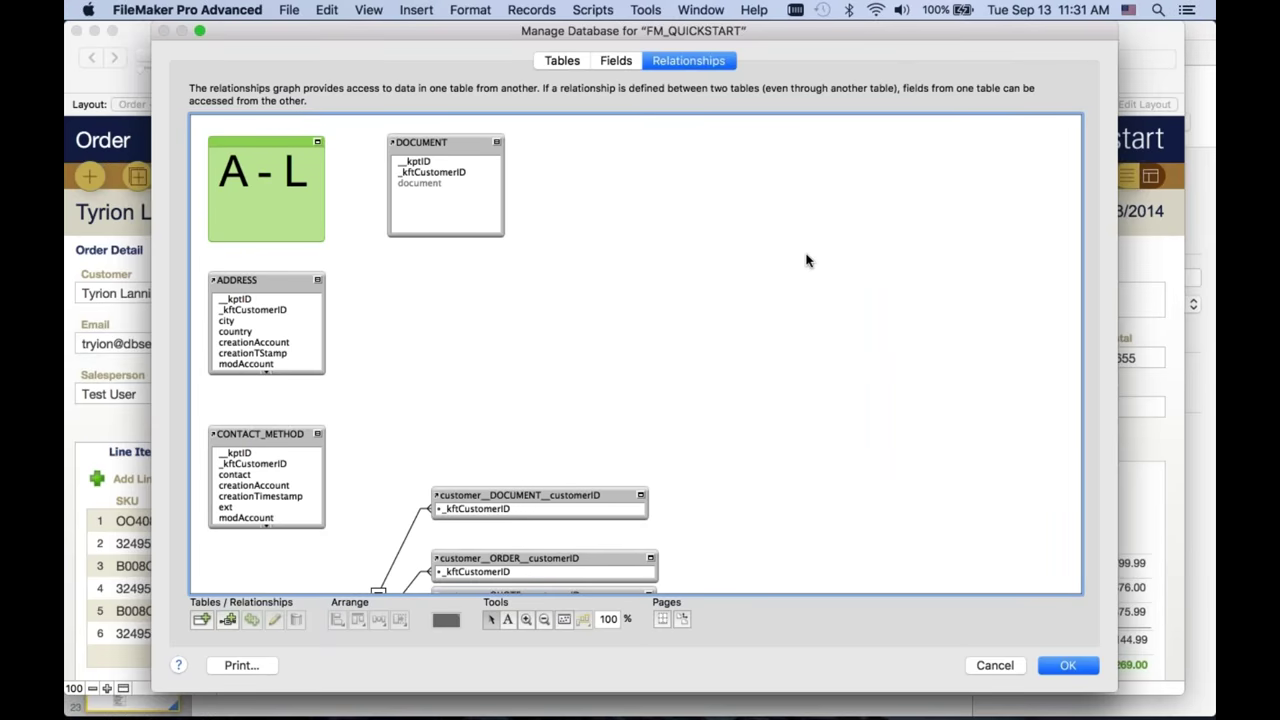
scroll(807, 260, down, 5)
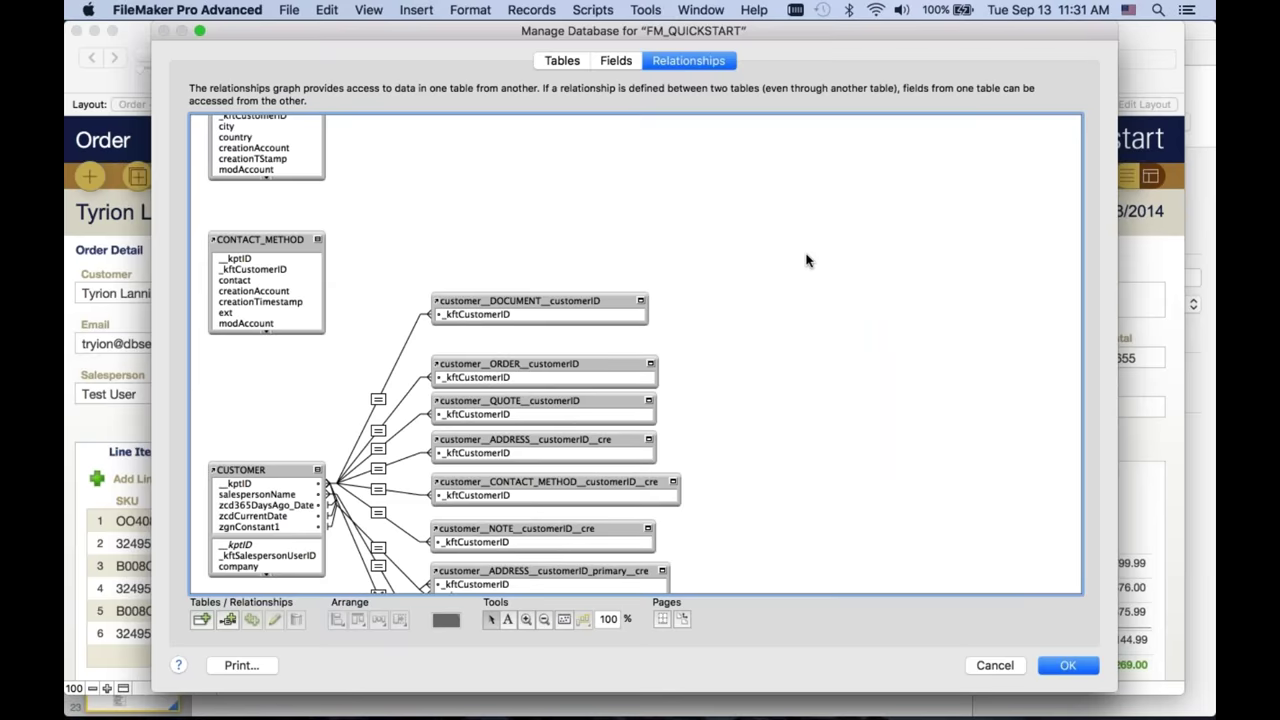
scroll(807, 260, down, 3)
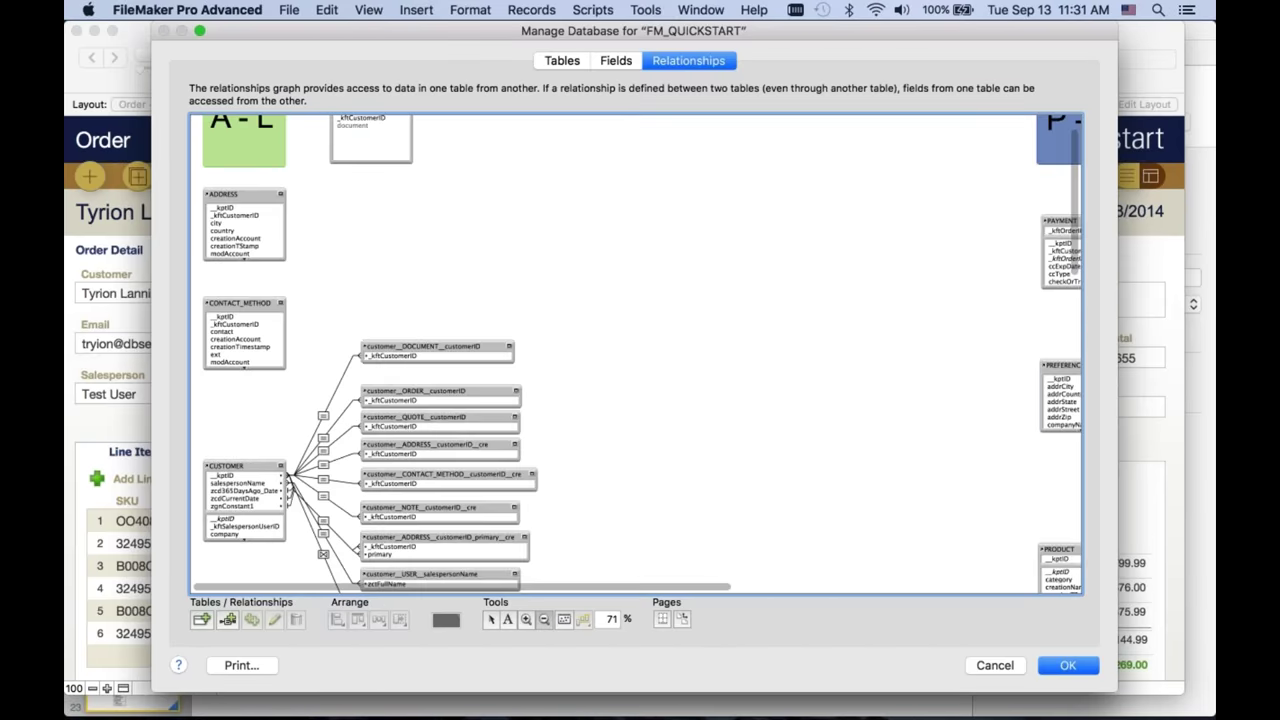
scroll(807, 260, down, 2)
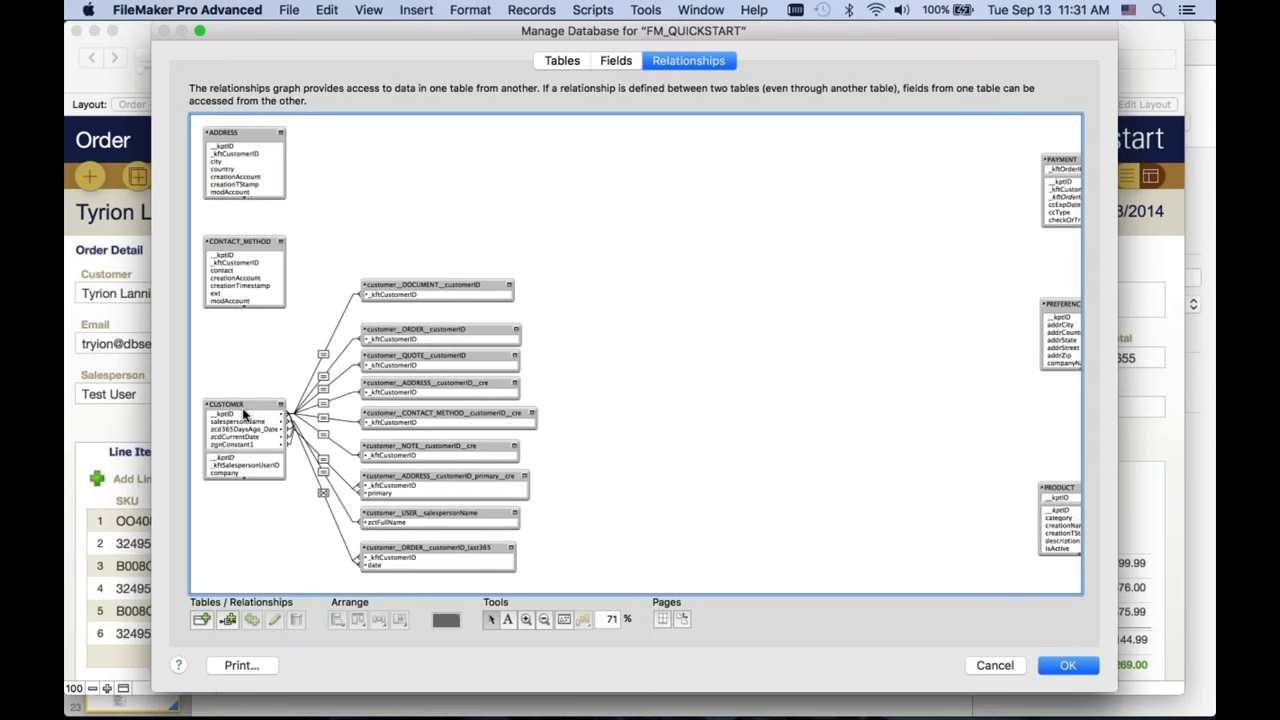
scroll(629, 421, down, 2)
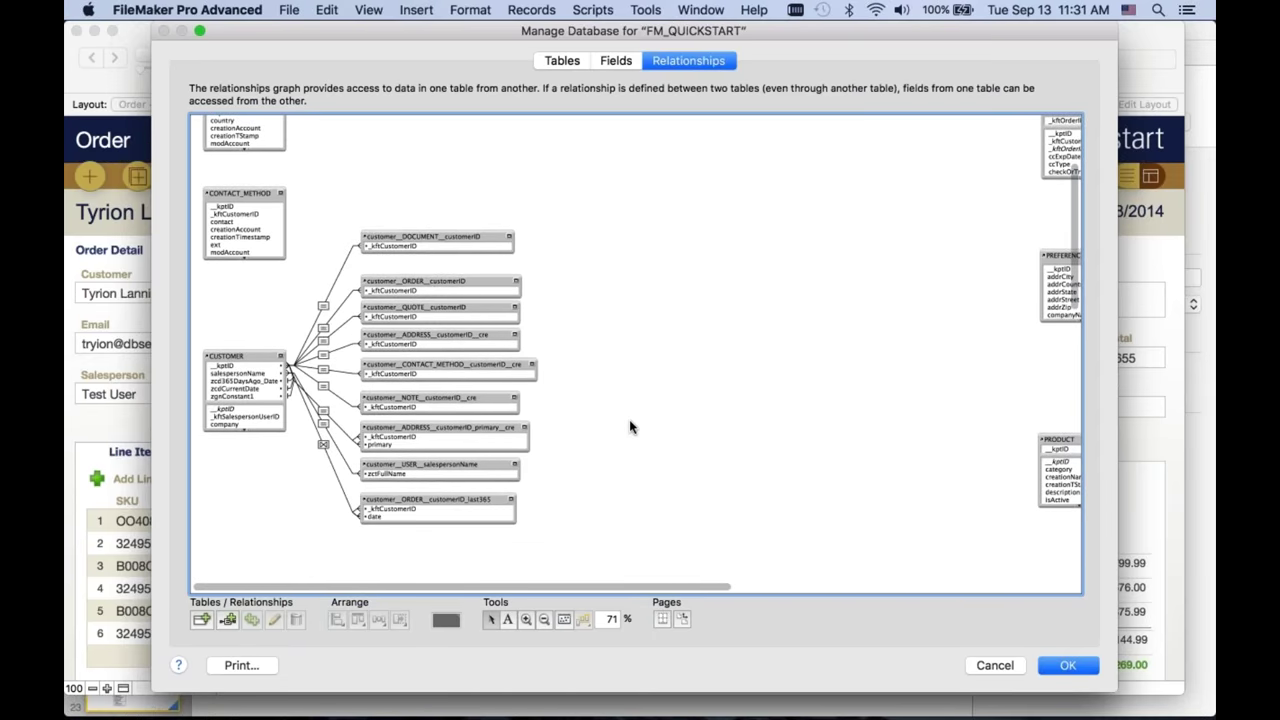
scroll(629, 421, down, 5)
scroll(629, 421, right, 6)
scroll(629, 427, right, 6)
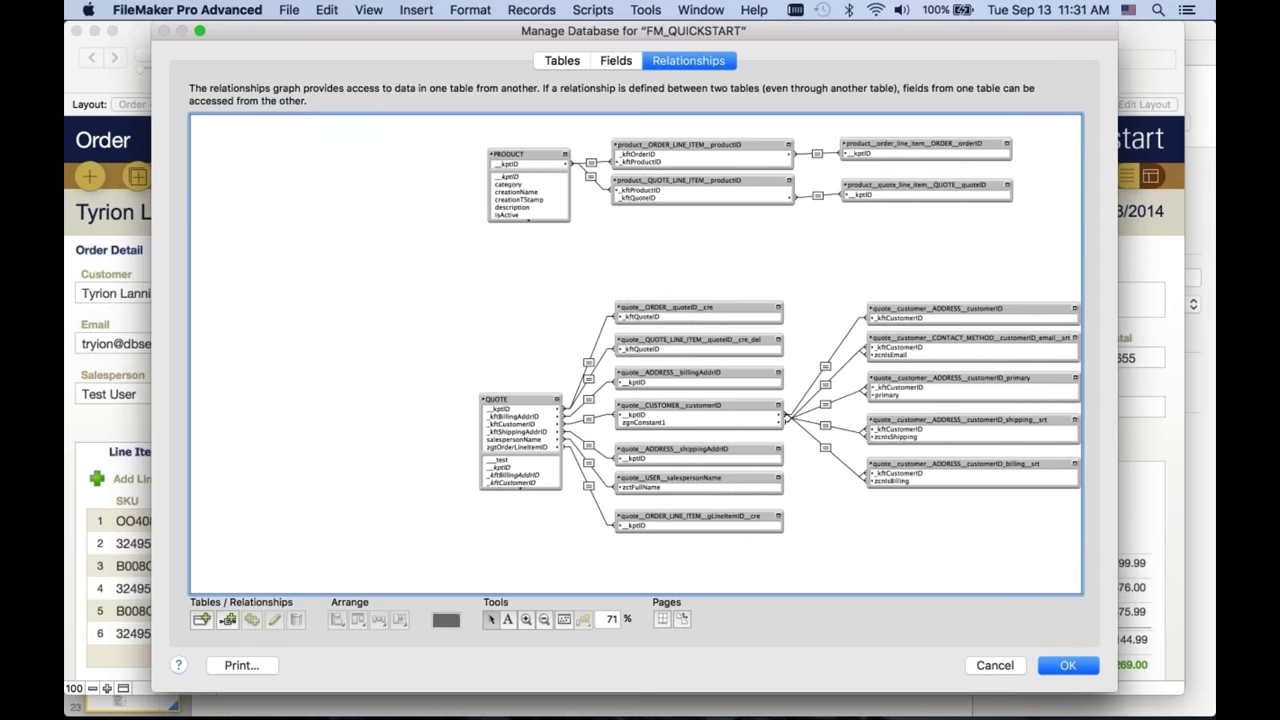
- Trace the QUOTE and PRODUCT groups from their base tables to their related table occurrences, and view the PAYMENT group
click(515, 400)
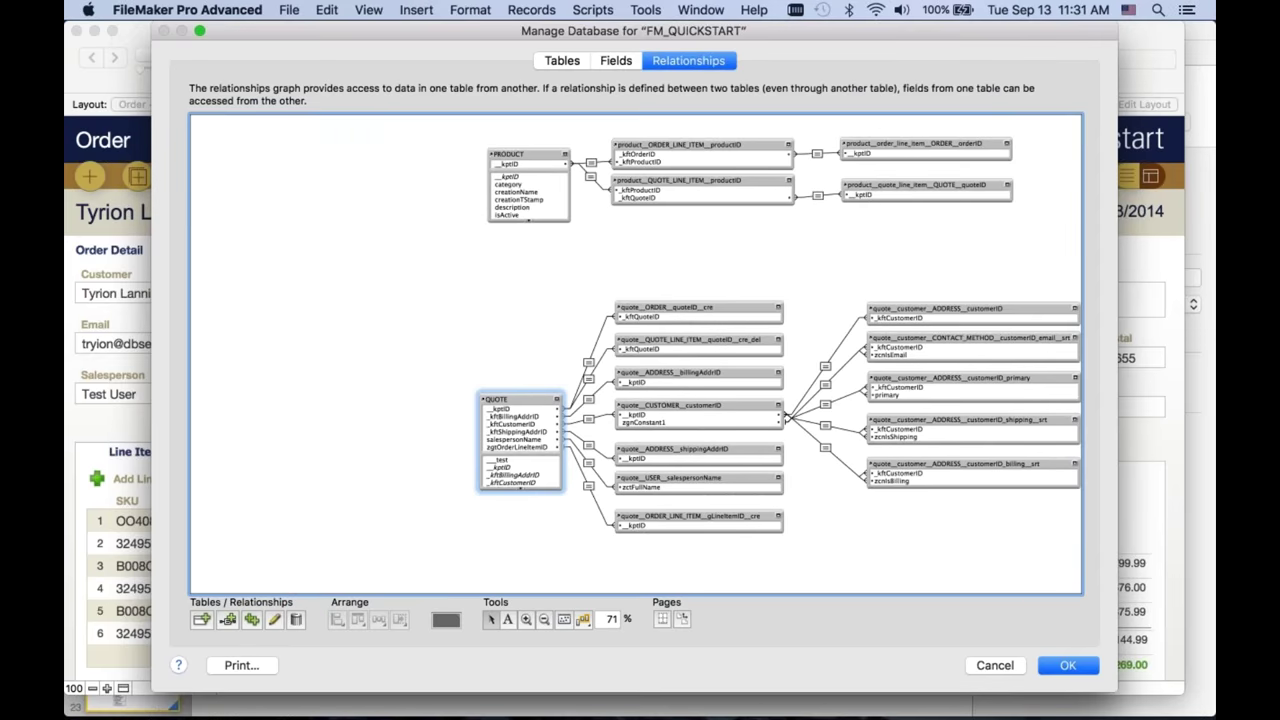
click(695, 410)
click(950, 385)
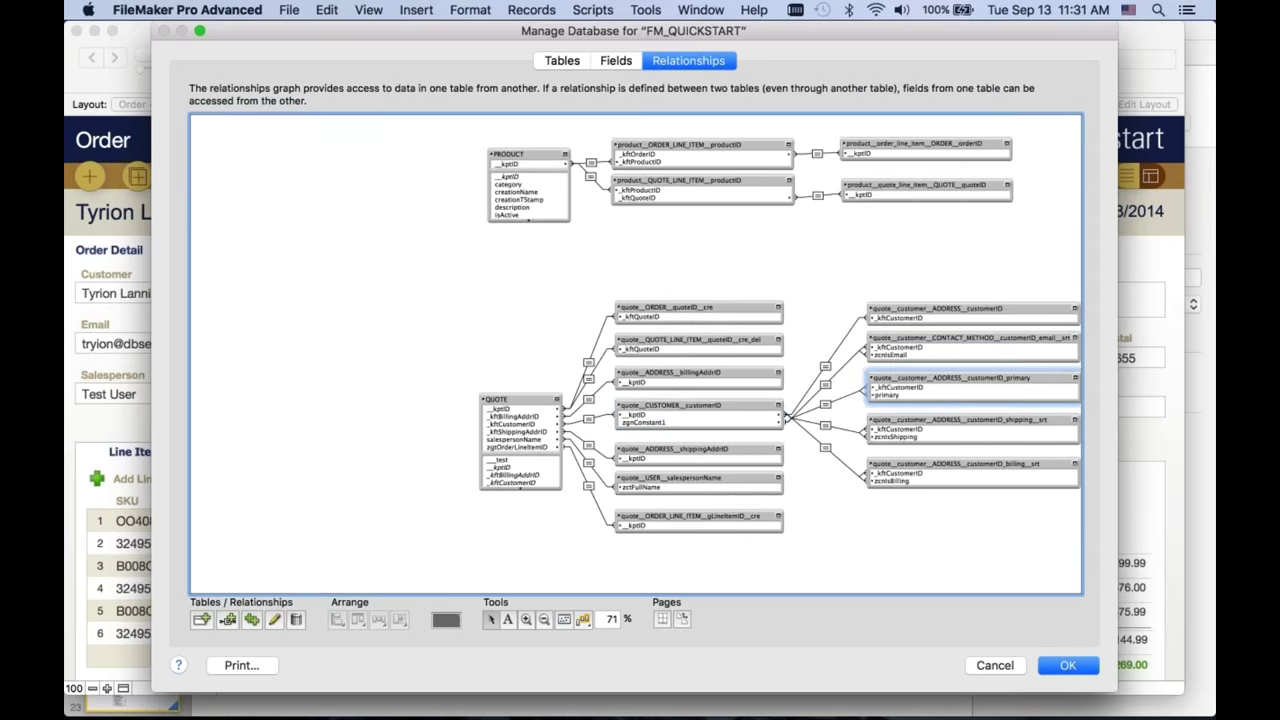
click(527, 154)
click(700, 145)
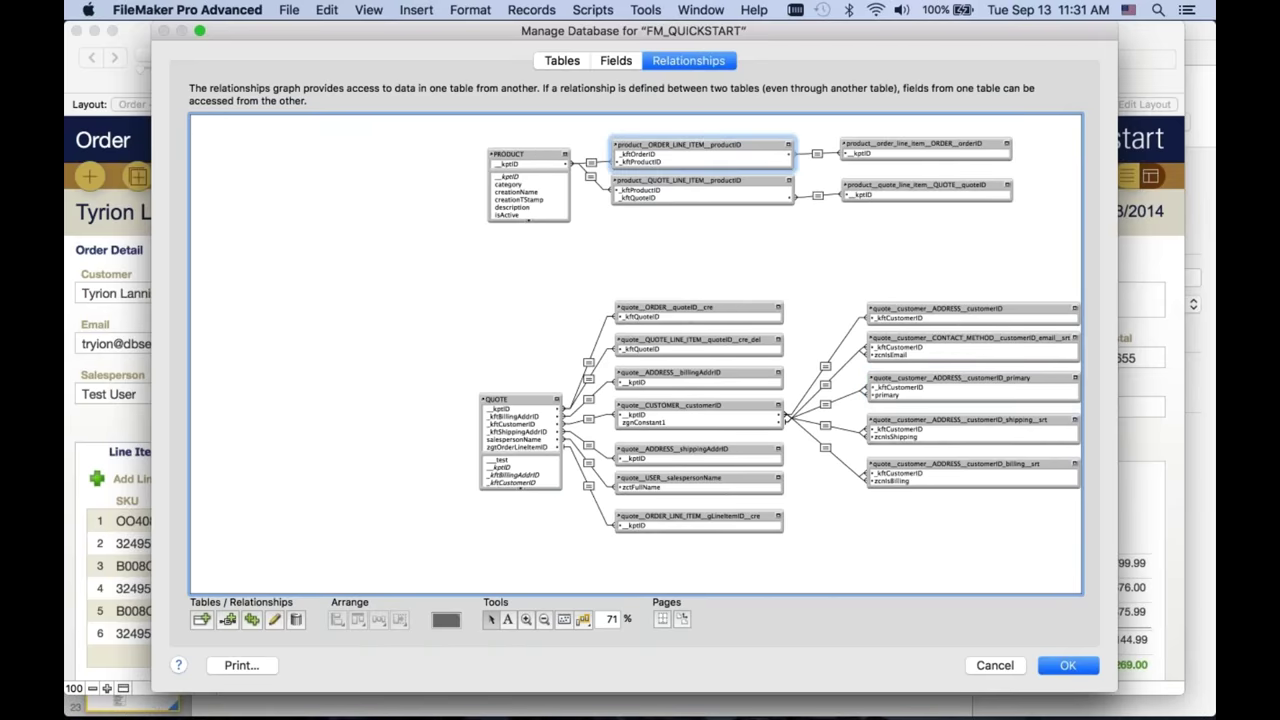
click(925, 144)
scroll(636, 354, up, 5)
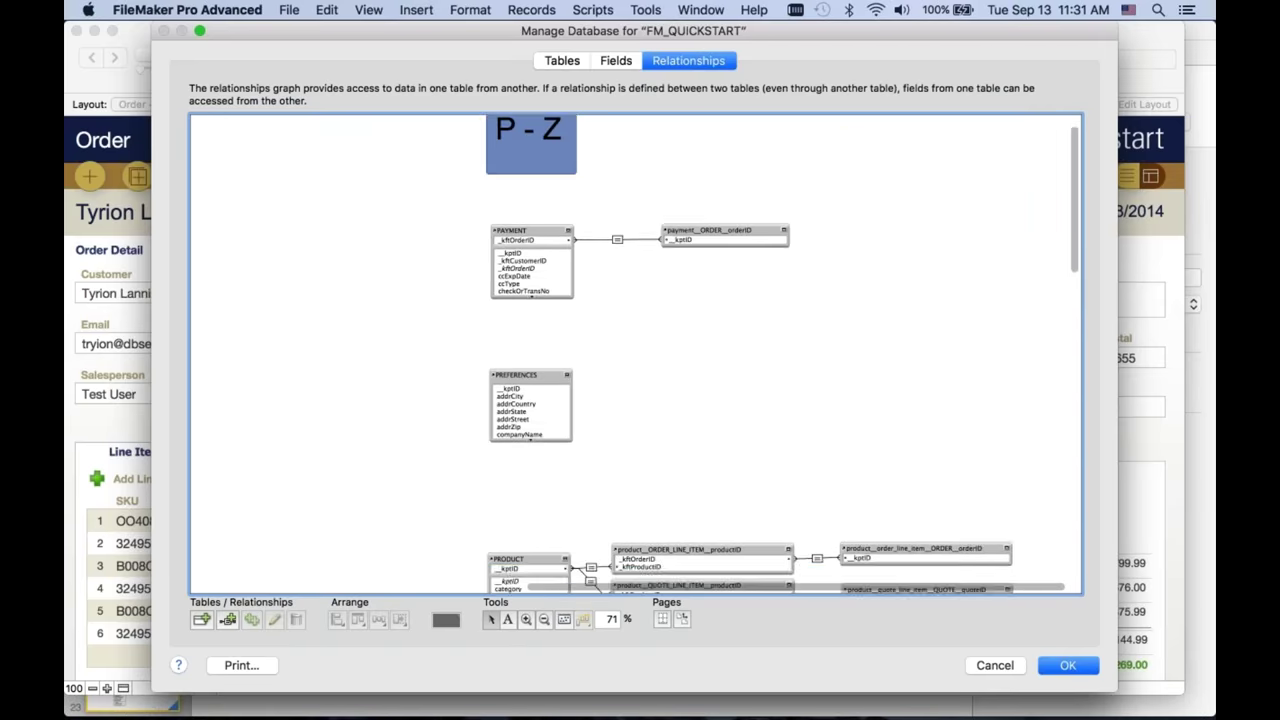
- Move the order__ORDER_LINE_ITEM__orderID__cre_del table occurrence slightly upward within the ORDER group
scroll(636, 354, down, 10)
scroll(636, 354, down, 2)
scroll(636, 354, left, 10)
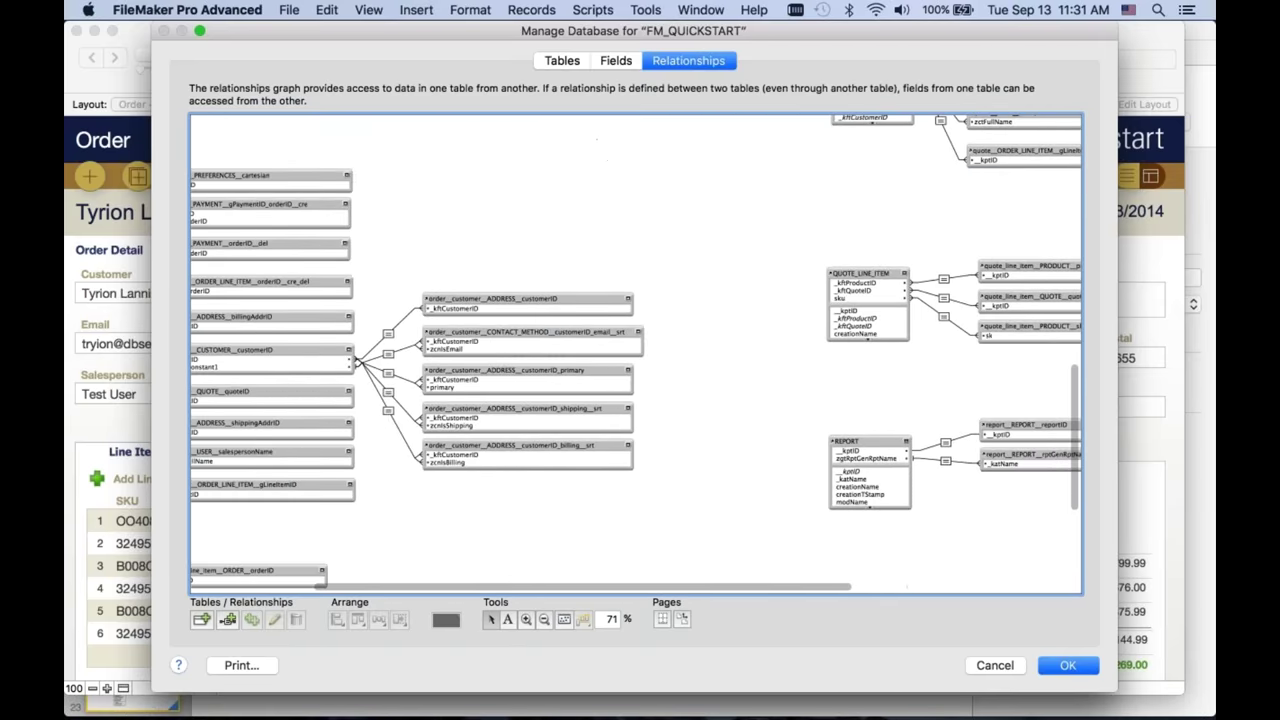
scroll(636, 354, left, 2)
scroll(636, 354, up, 1)
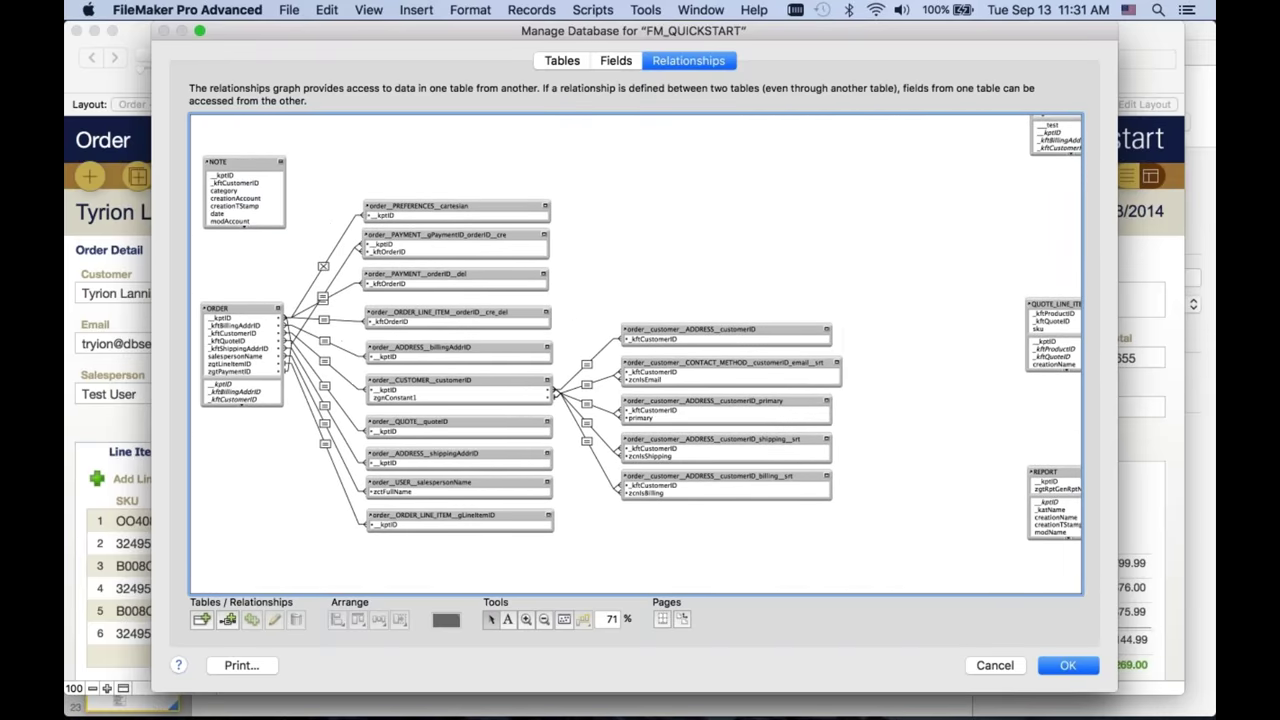
click(526, 619)
click(405, 325)
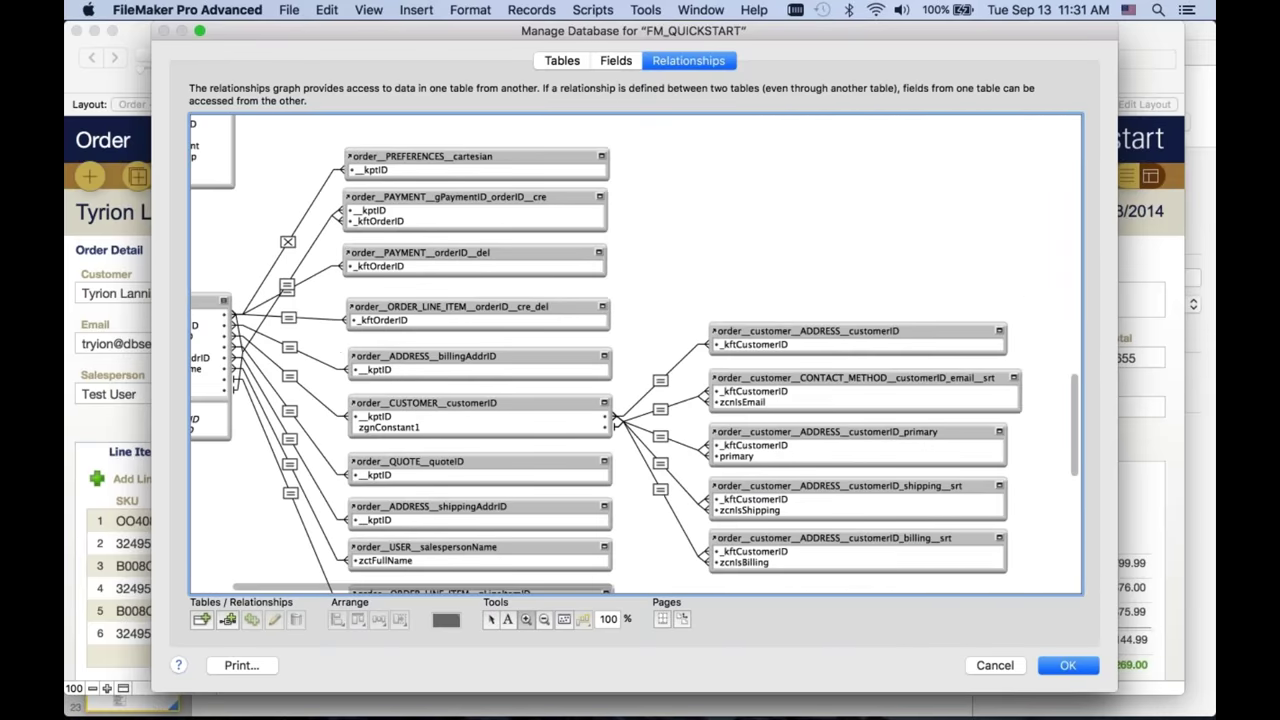
click(490, 619)
scroll(636, 354, left, 3)
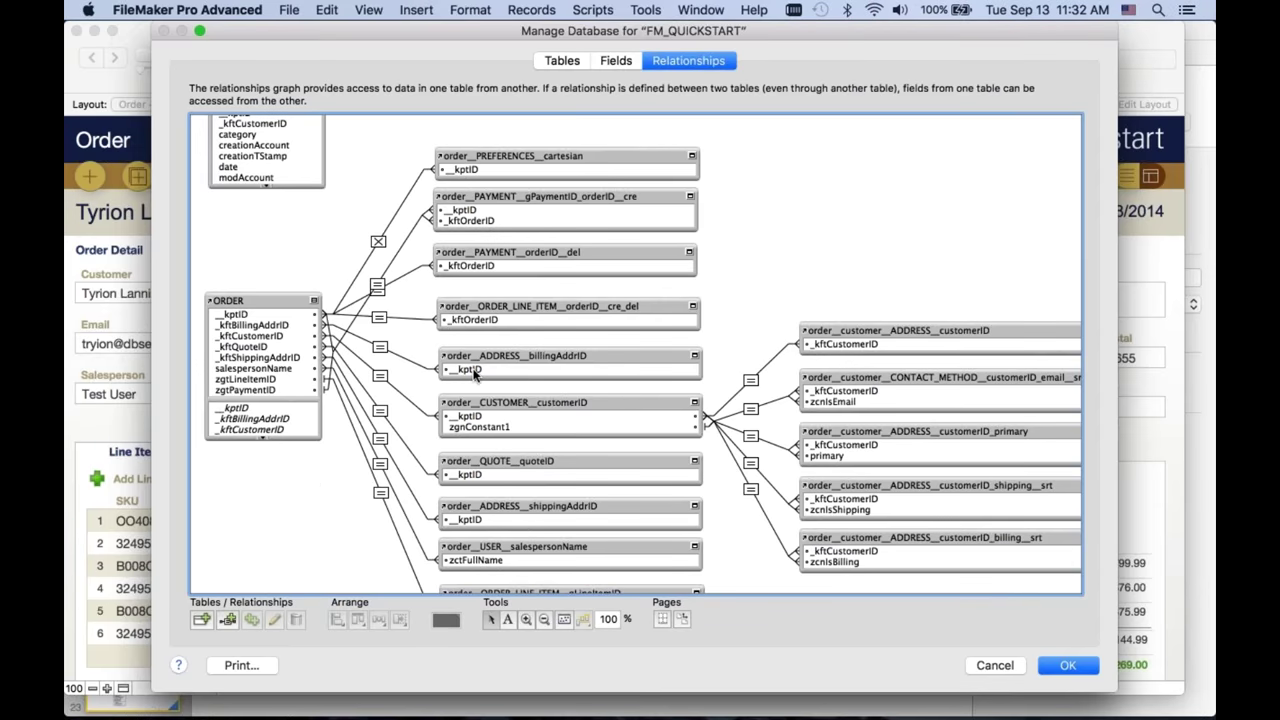
drag(480, 306, 480, 294)
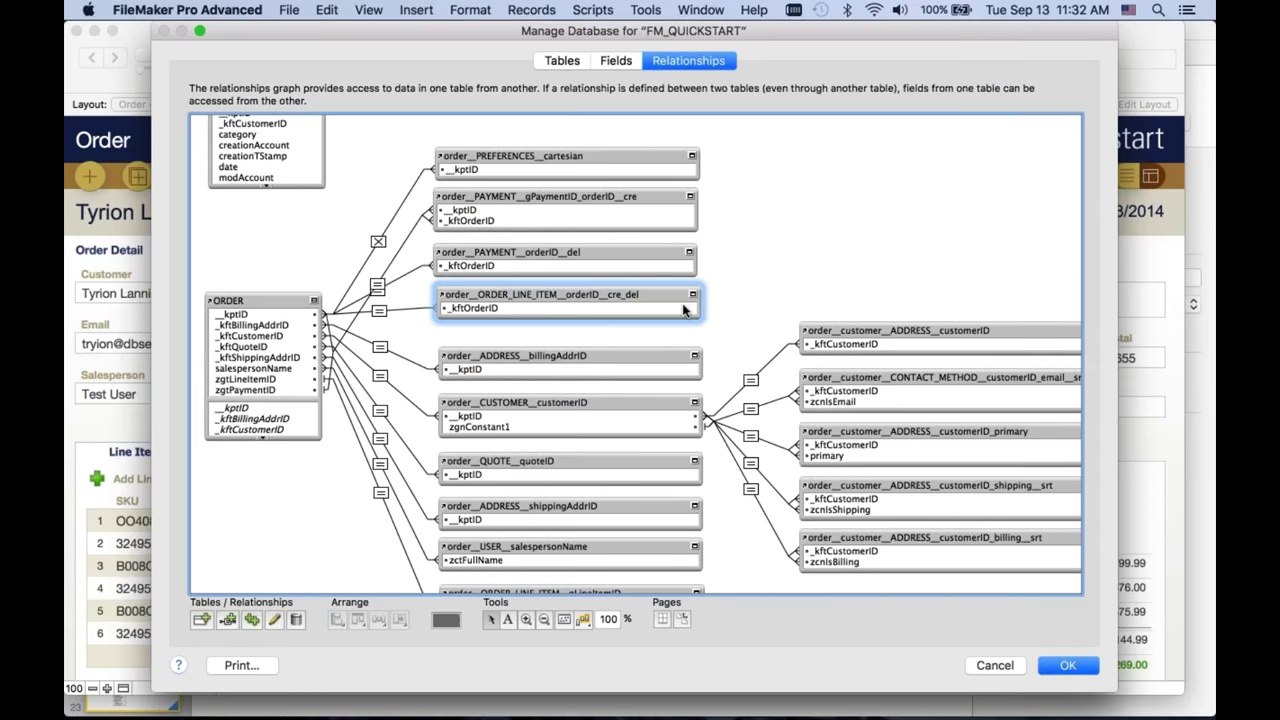
- Add a PRODUCT table occurrence named order__order_line_item__PRODUCT__productID to the relationships graph
click(201, 619)
scroll(712, 283, down, 5)
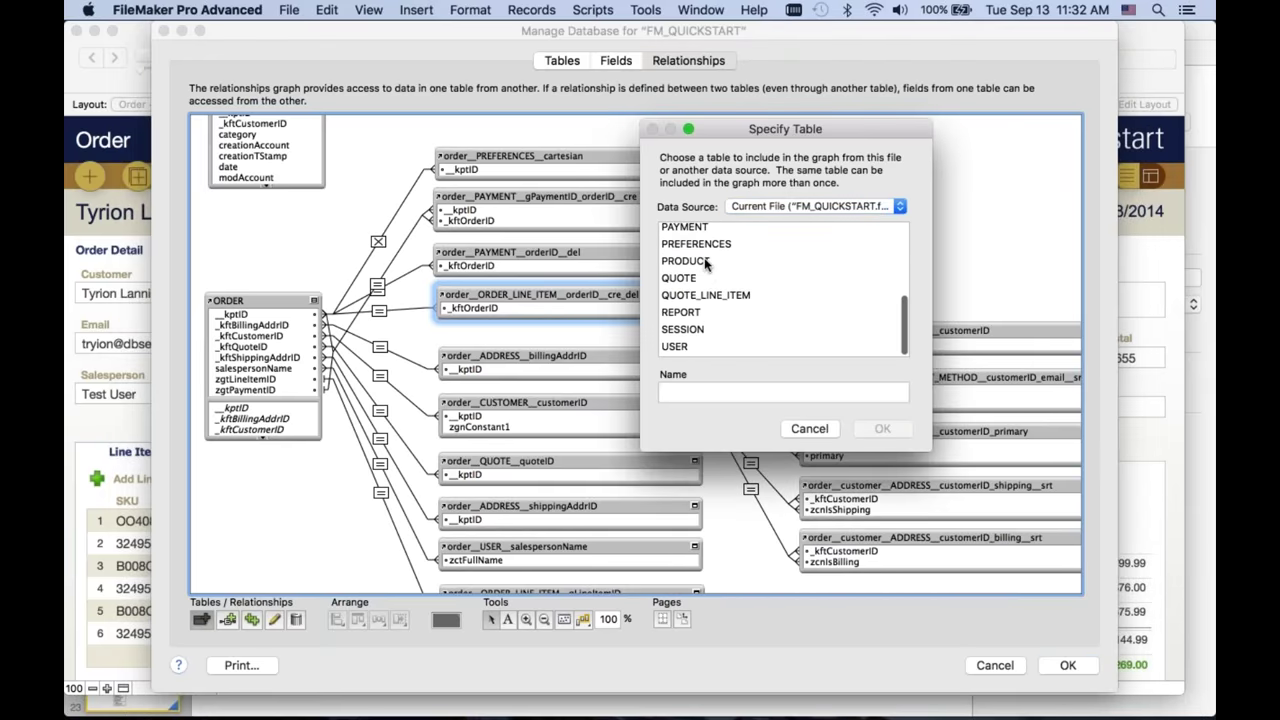
click(705, 258)
text(order__ord)
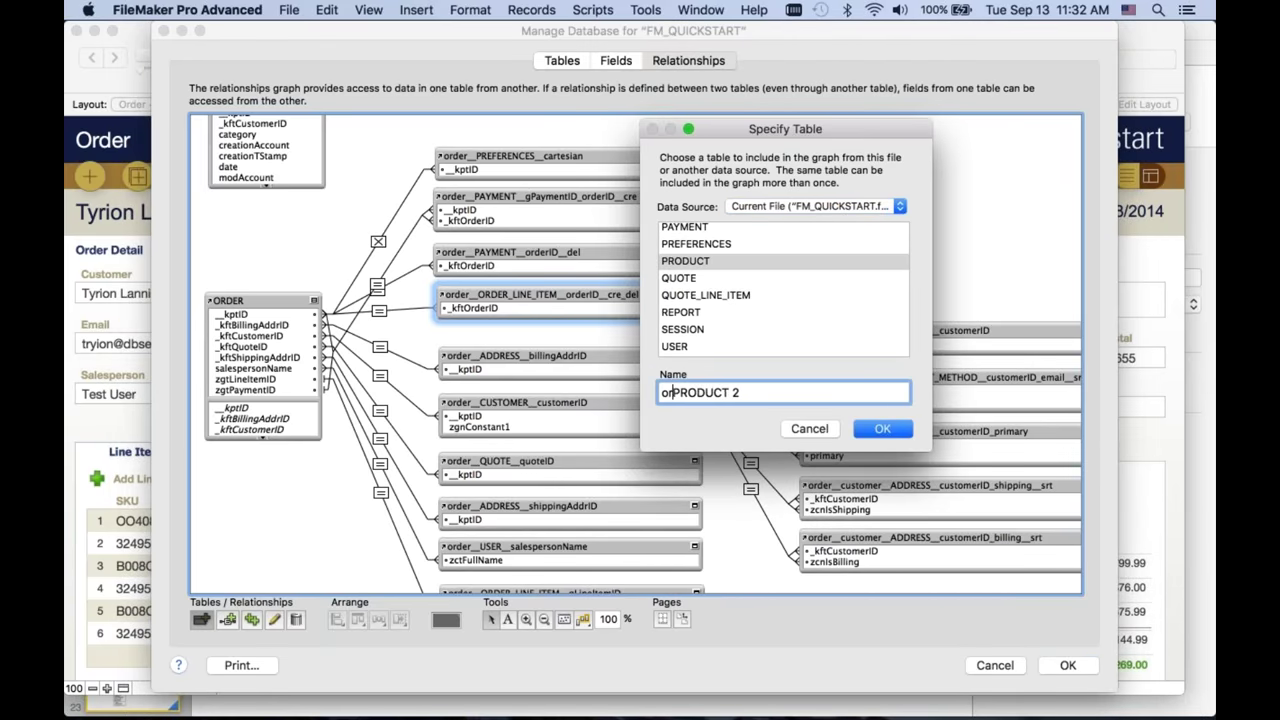
text(er_line_)
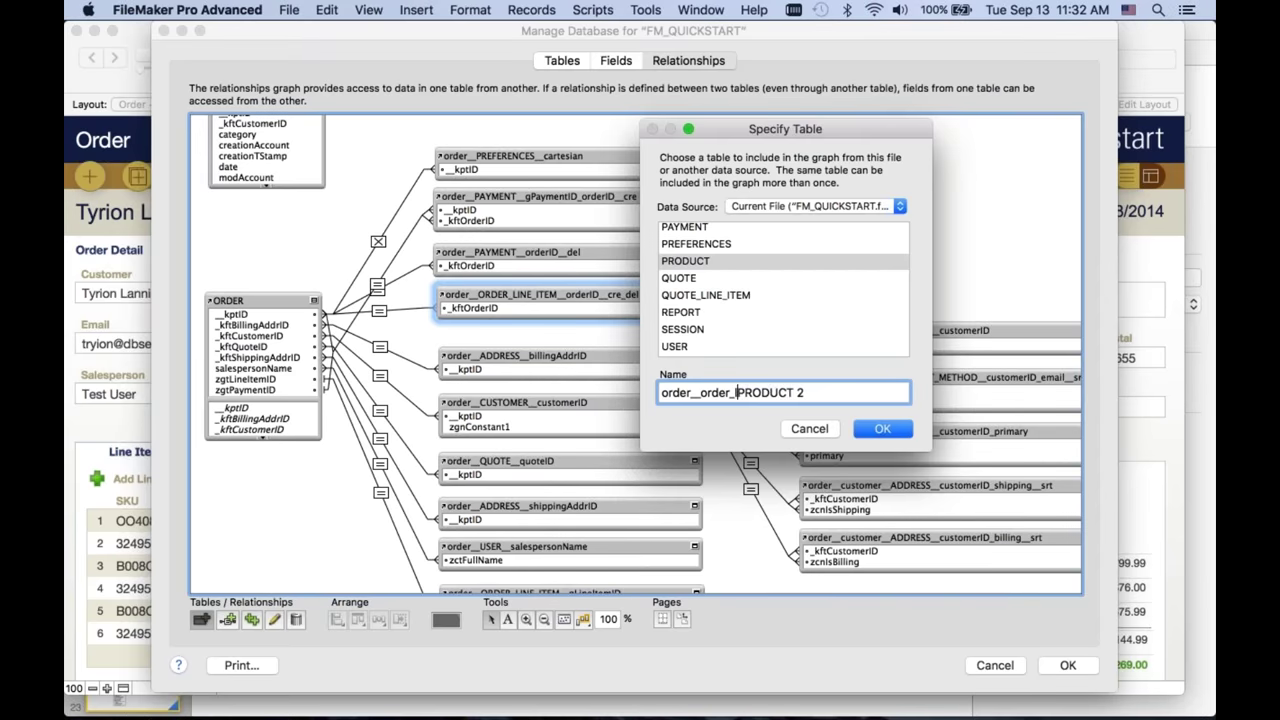
text(item__)
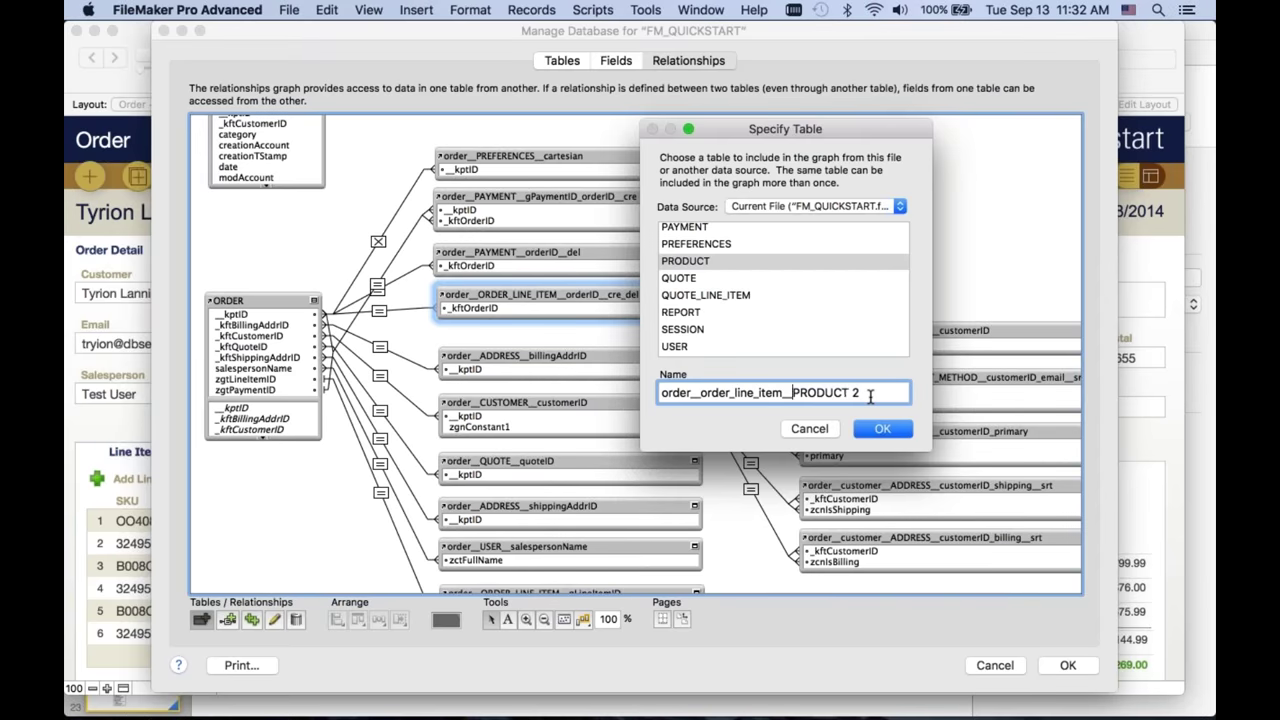
click(873, 397)
key(BackSpace)
key(BackSpace)
text(__P)
key(BackSpace)
text(productID)
key(Return)
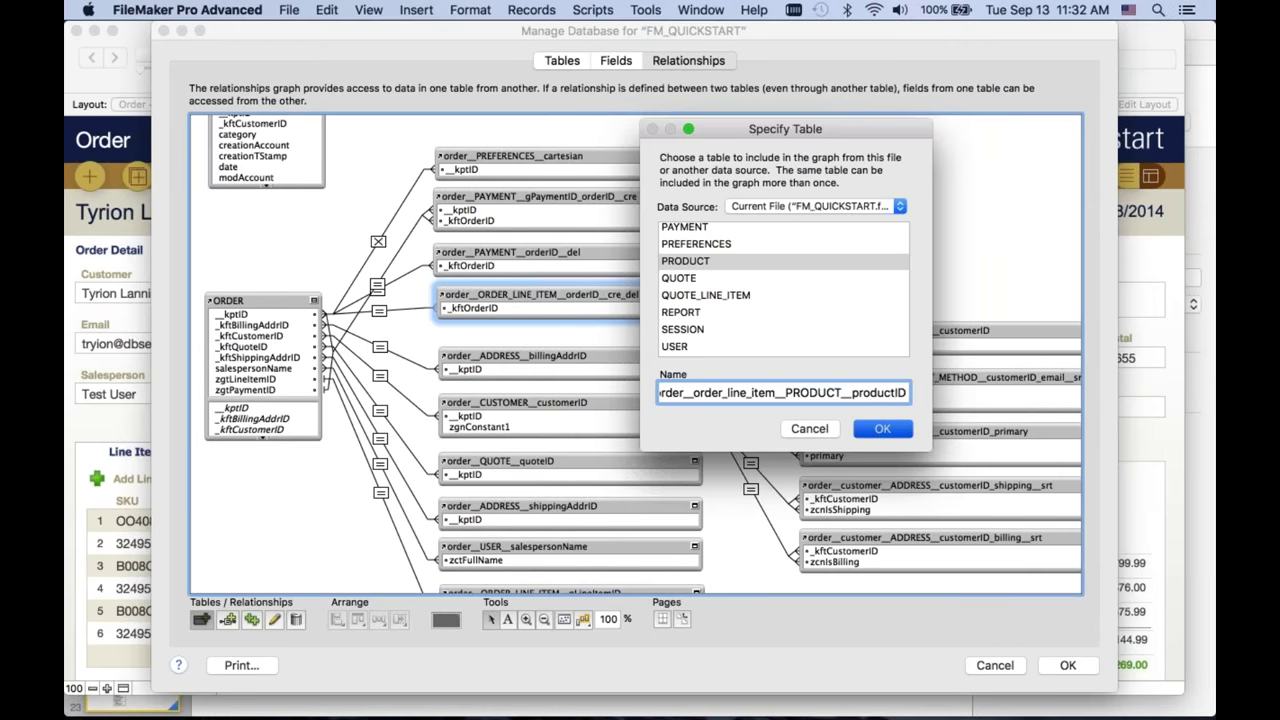
- Place the new PRODUCT occurrence beside order__ORDER_LINE_ITEM__orderID__cre_del and relate them with _kftProductID = __kptID
drag(698, 350, 834, 350)
drag(700, 311, 868, 239)
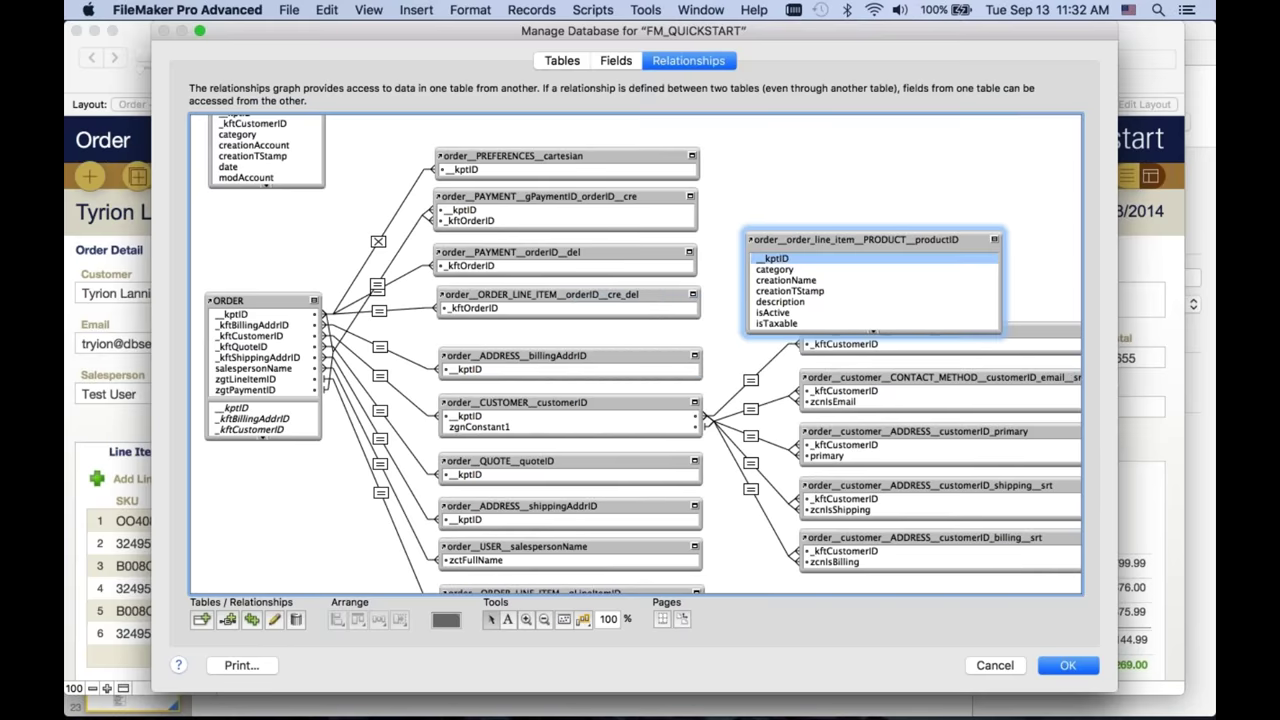
drag(775, 258, 684, 310)
double_click(723, 283)
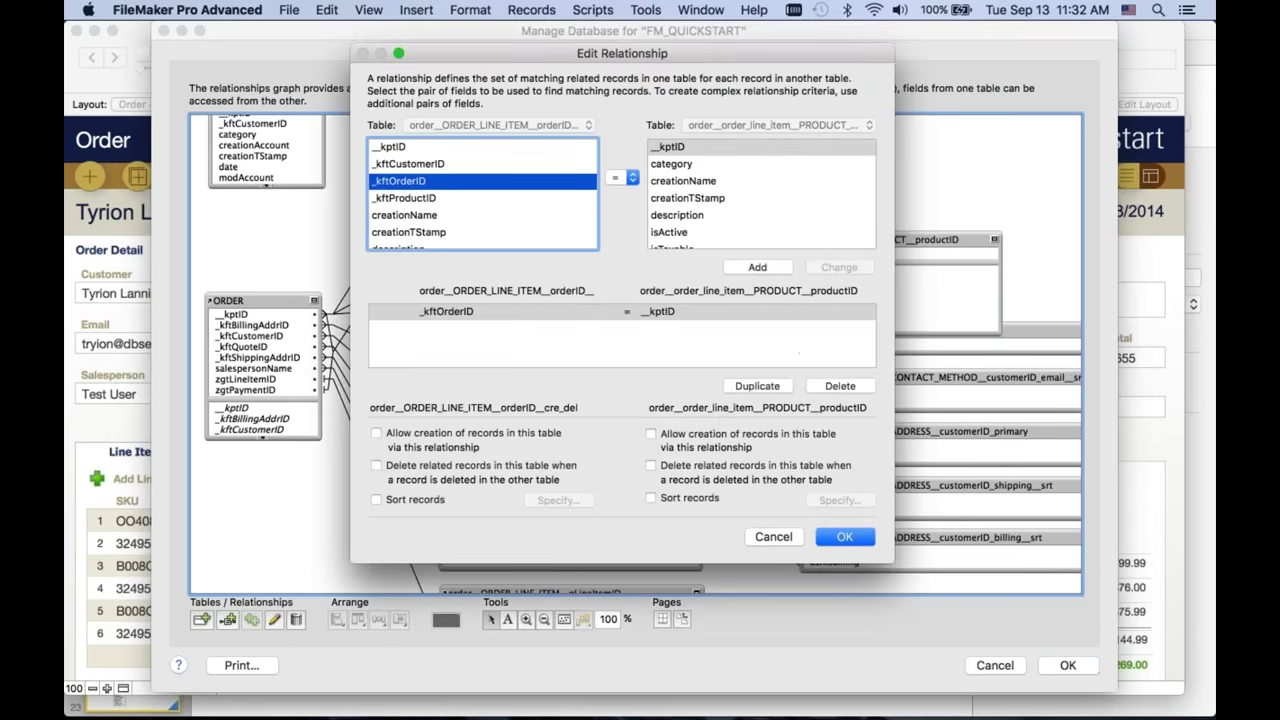
click(410, 198)
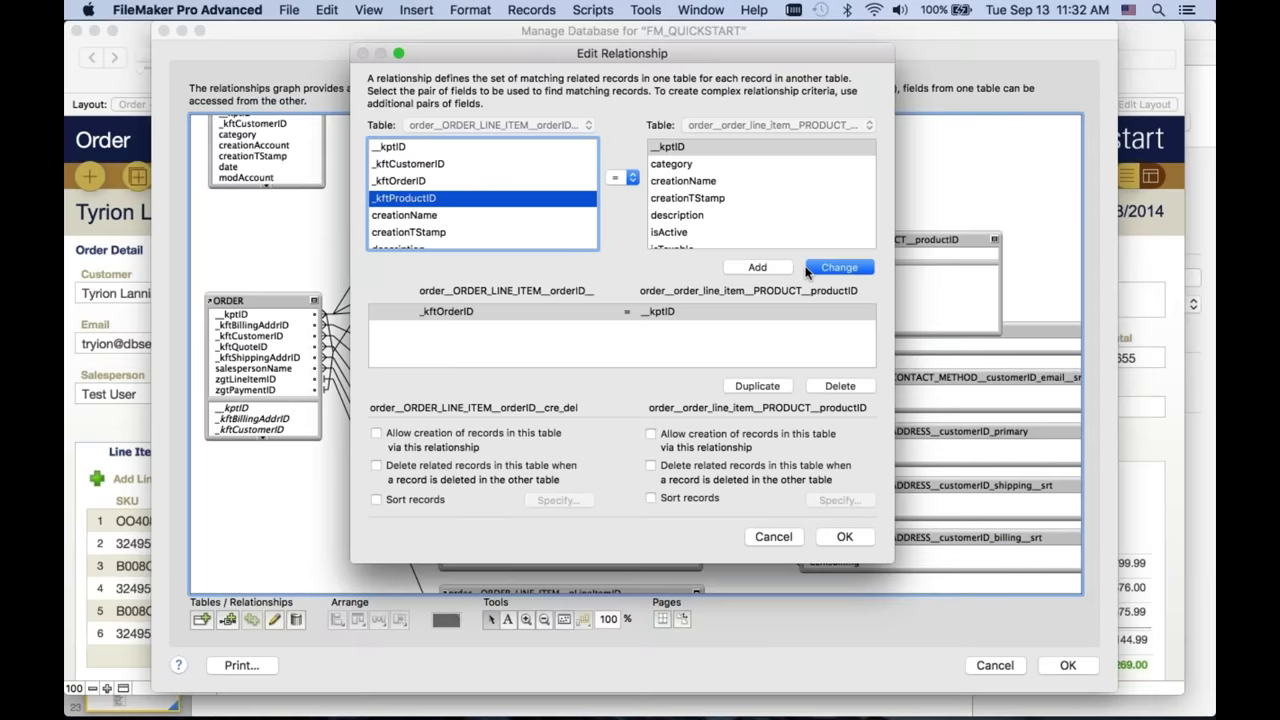
click(832, 266)
click(845, 536)
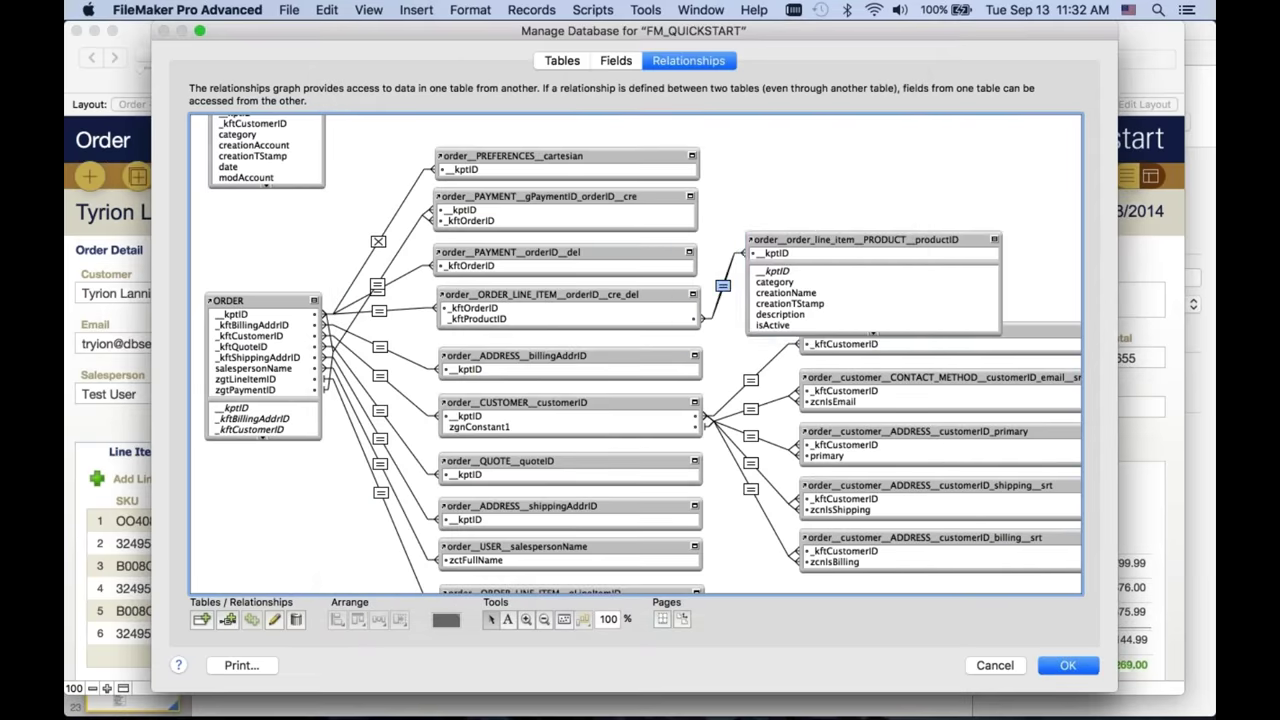
- Collapse the PRODUCT occurrence to its key field, align it above the customer address occurrences, and save the database definition
click(994, 240)
drag(946, 248, 996, 287)
click(1068, 665)
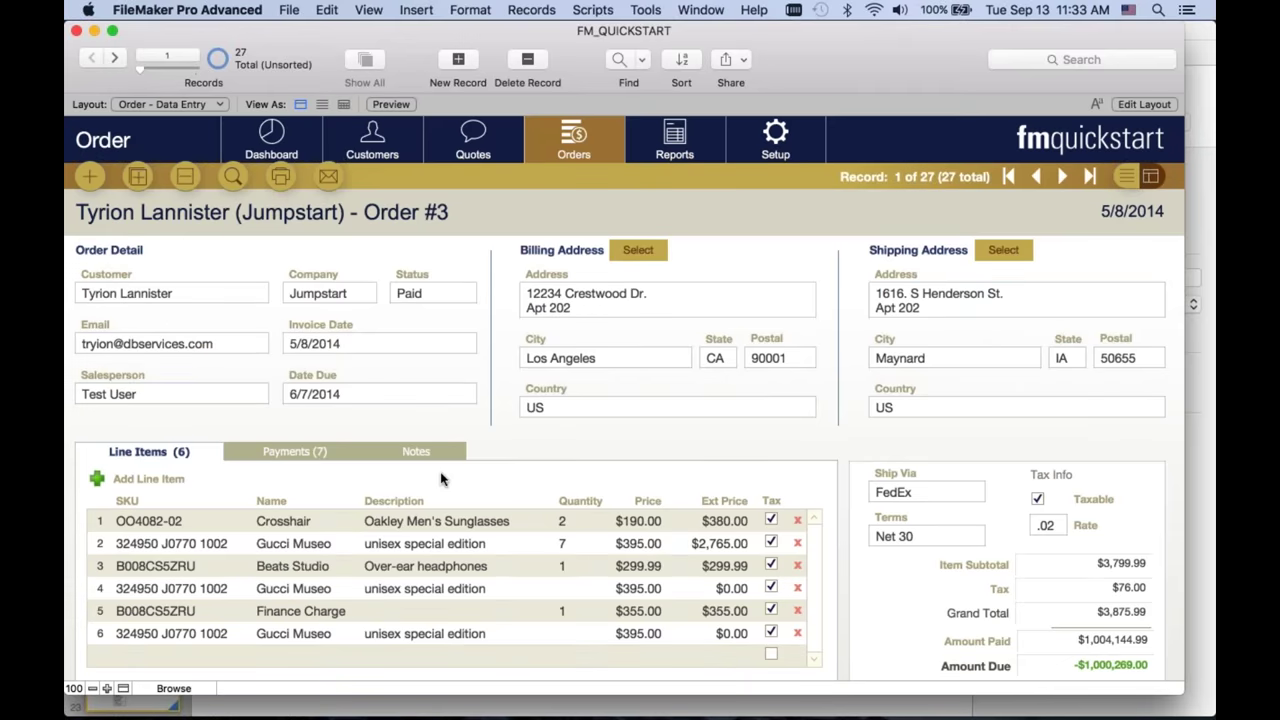
- Switch the Order layout to Layout mode and delete the Price, Ext Price and Tax columns with their headings from the line items portal
click(368, 10)
click(400, 76)
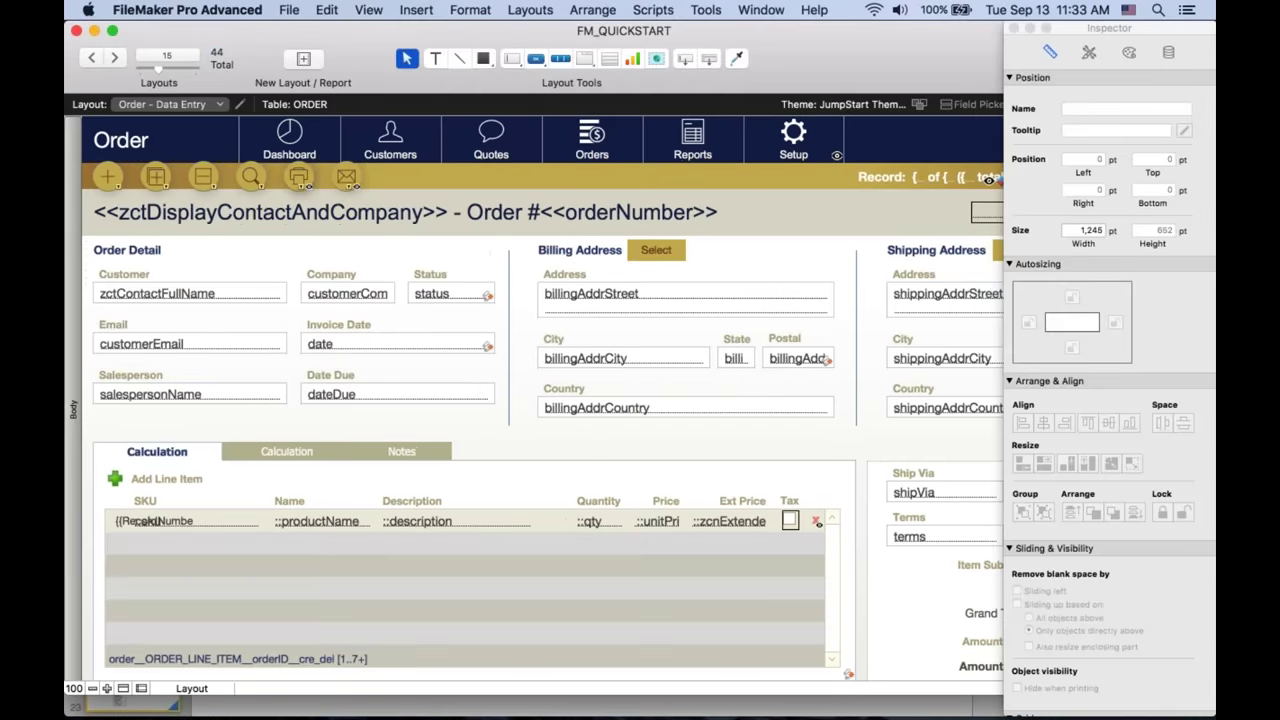
click(760, 517)
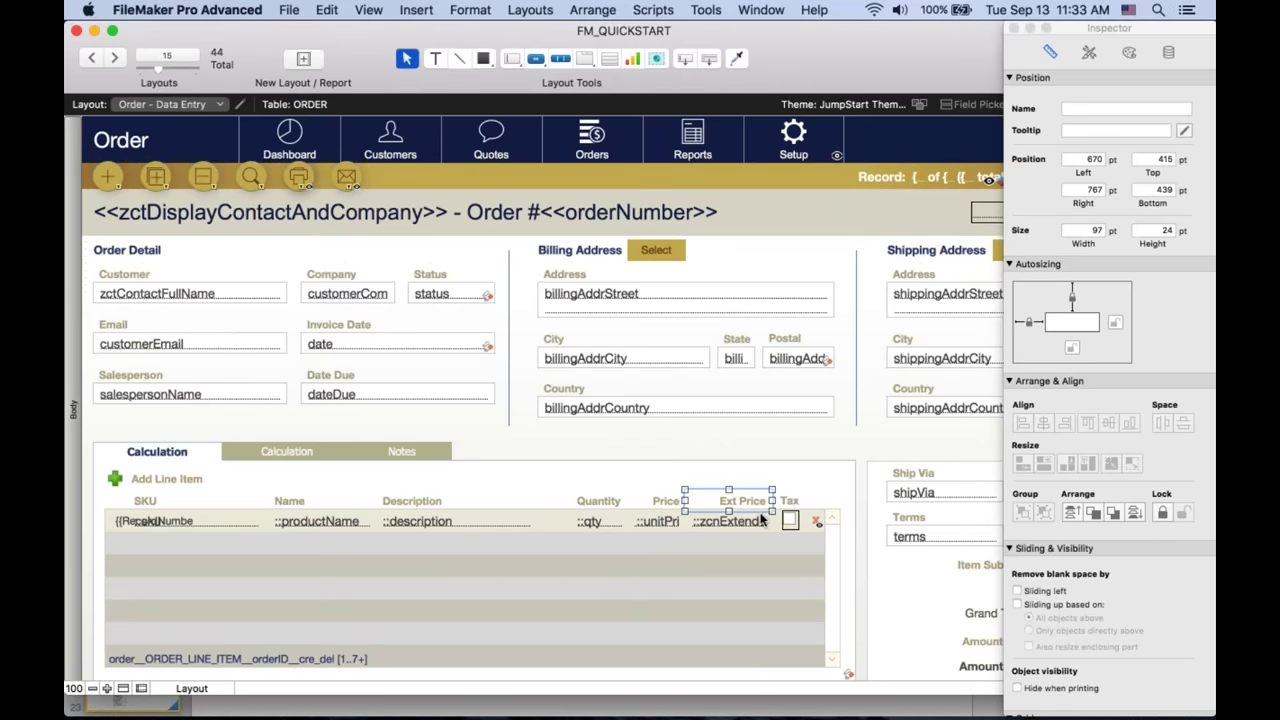
shift+click(755, 519)
shift+click(791, 520)
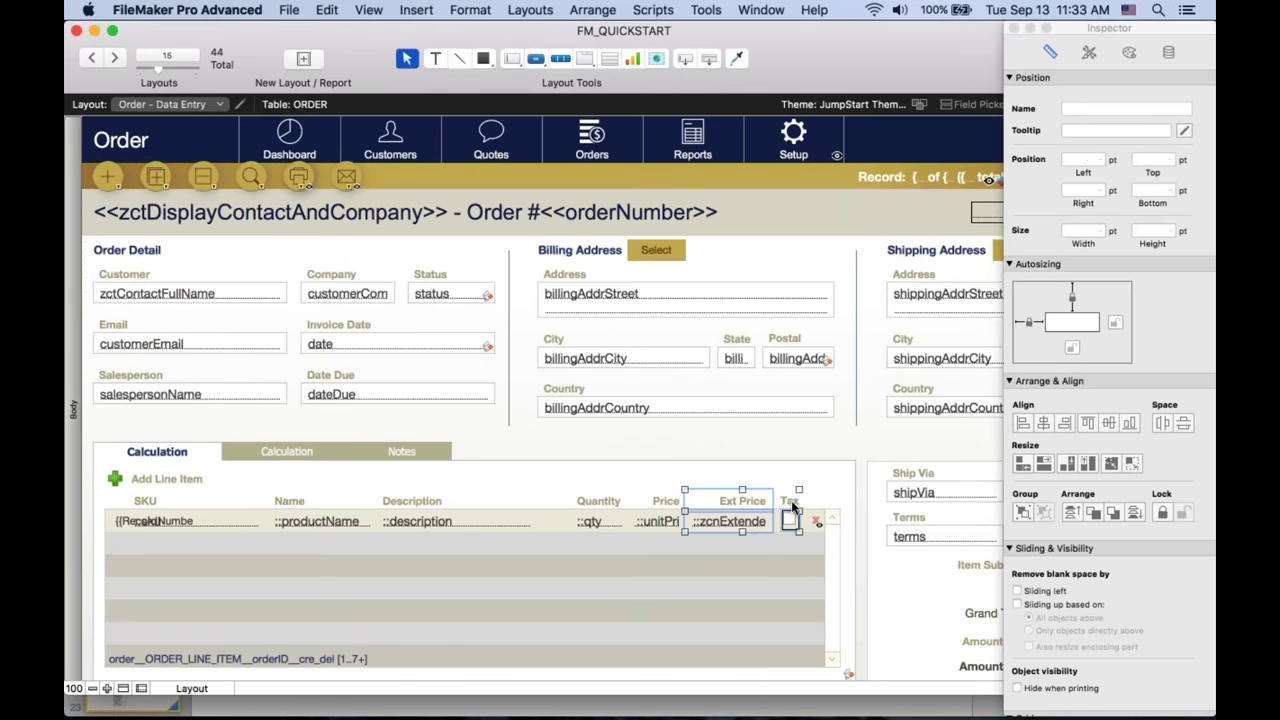
shift+click(665, 520)
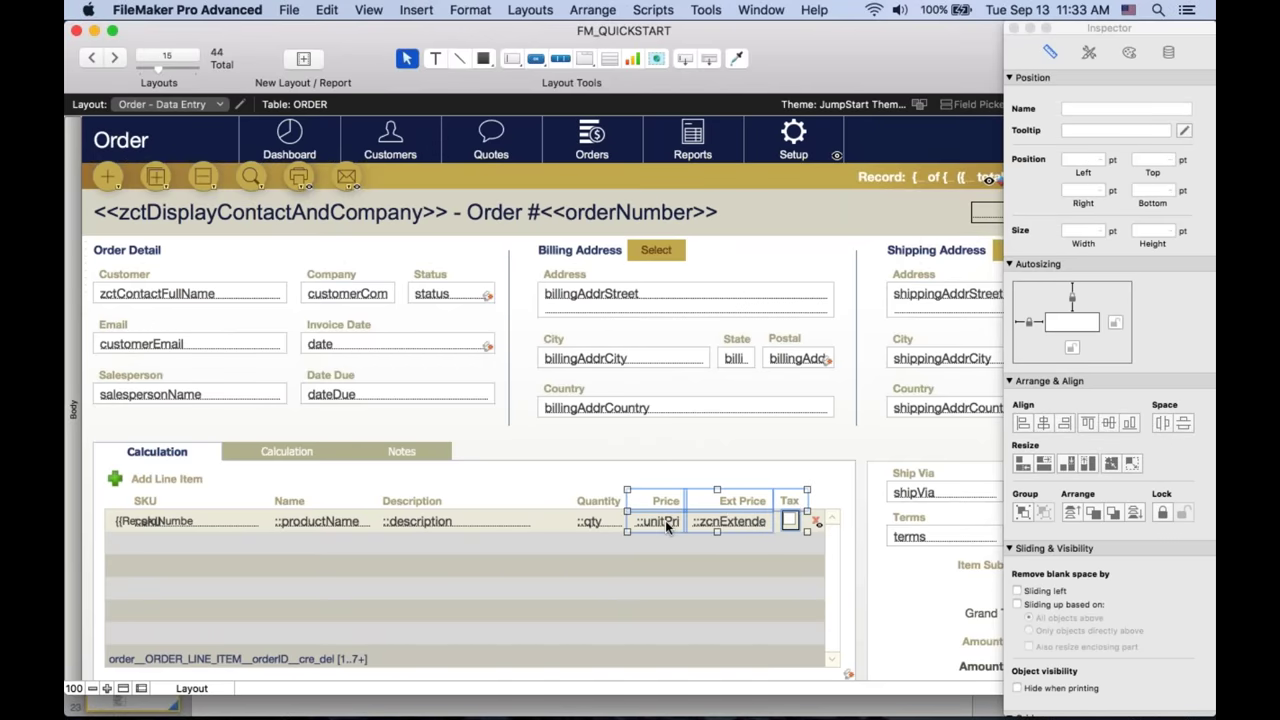
key(Delete)
- Add an unlabelled, widened vendor field from order__order_line_item__PRODUCT__productID beside qty in the portal, and view the order in Browse mode
click(610, 521)
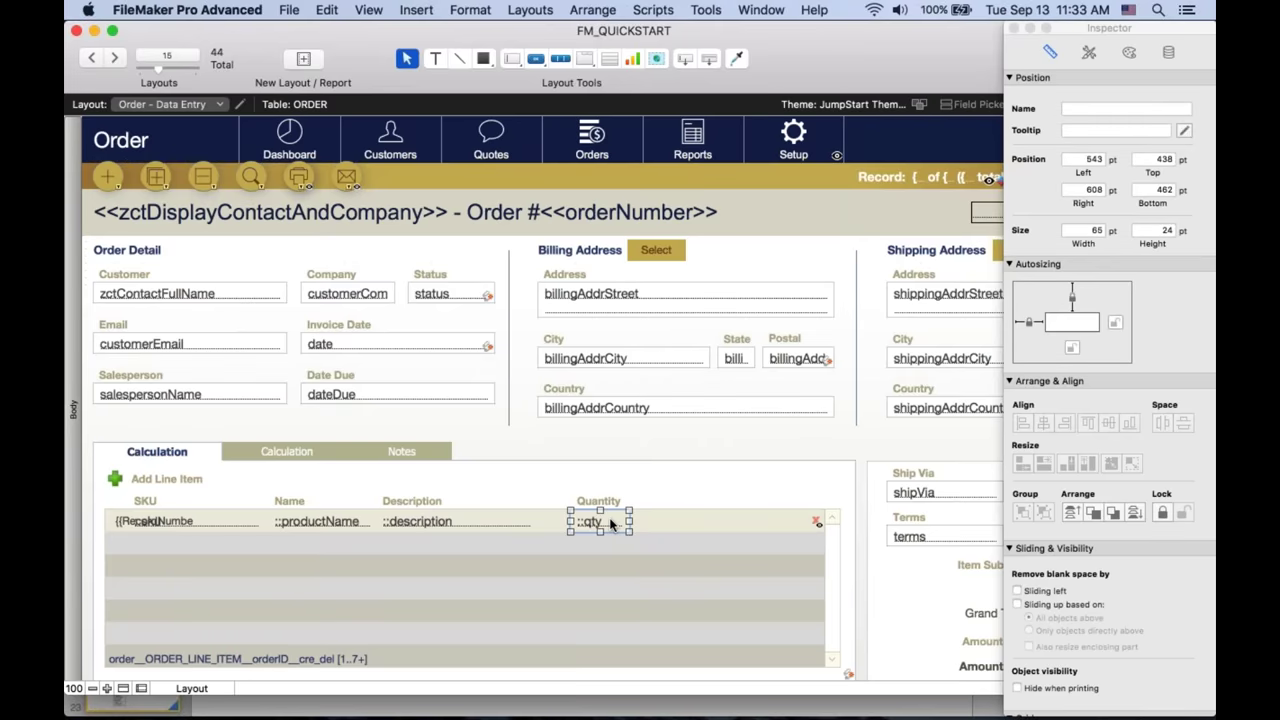
drag(610, 521, 690, 521)
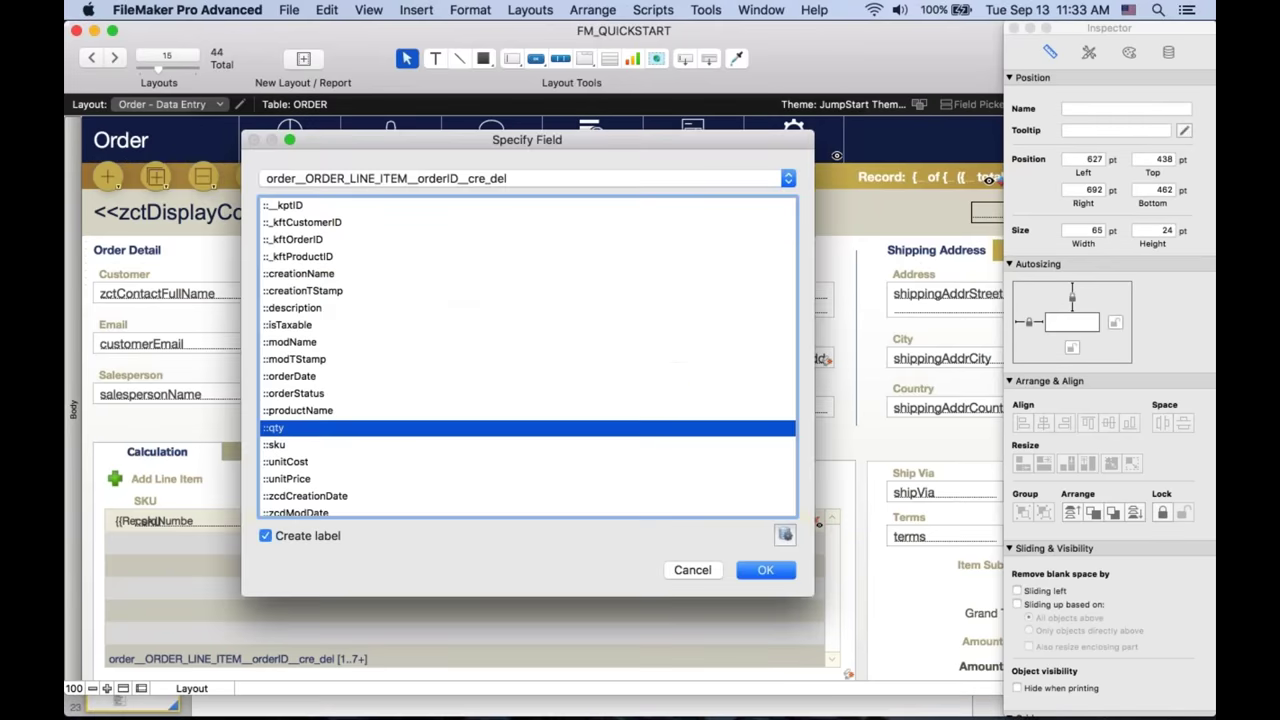
click(306, 536)
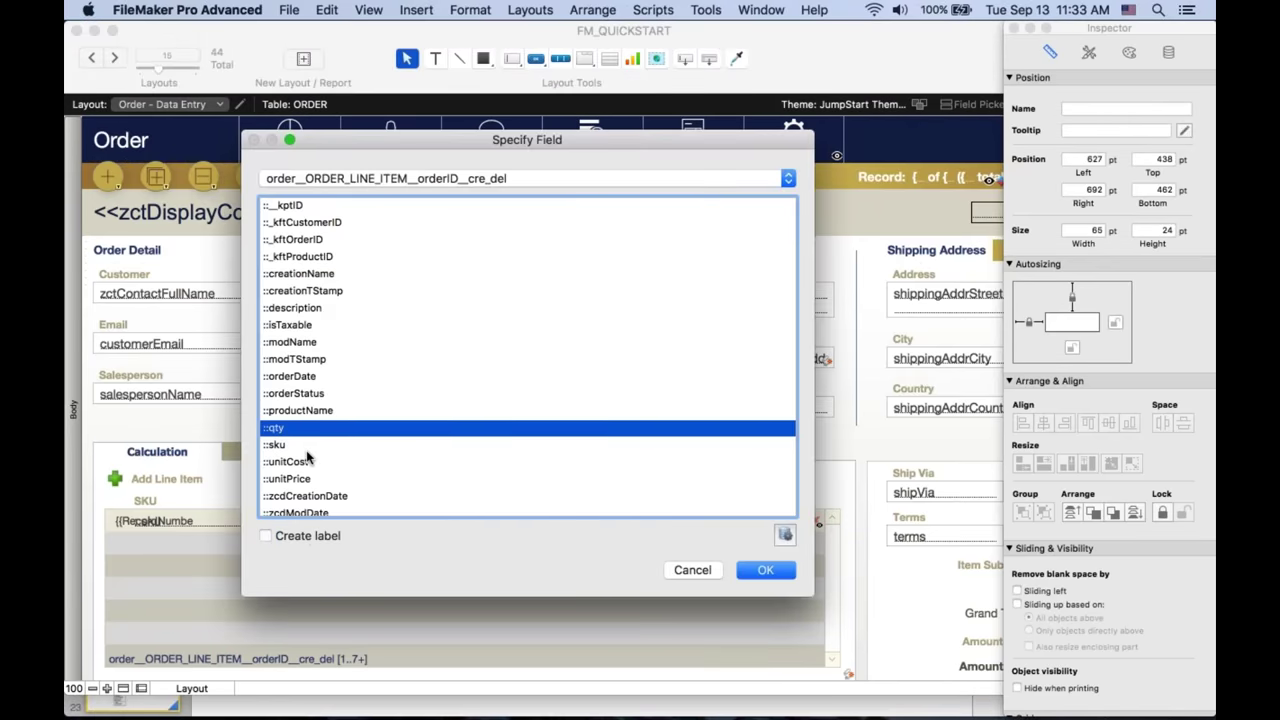
click(394, 181)
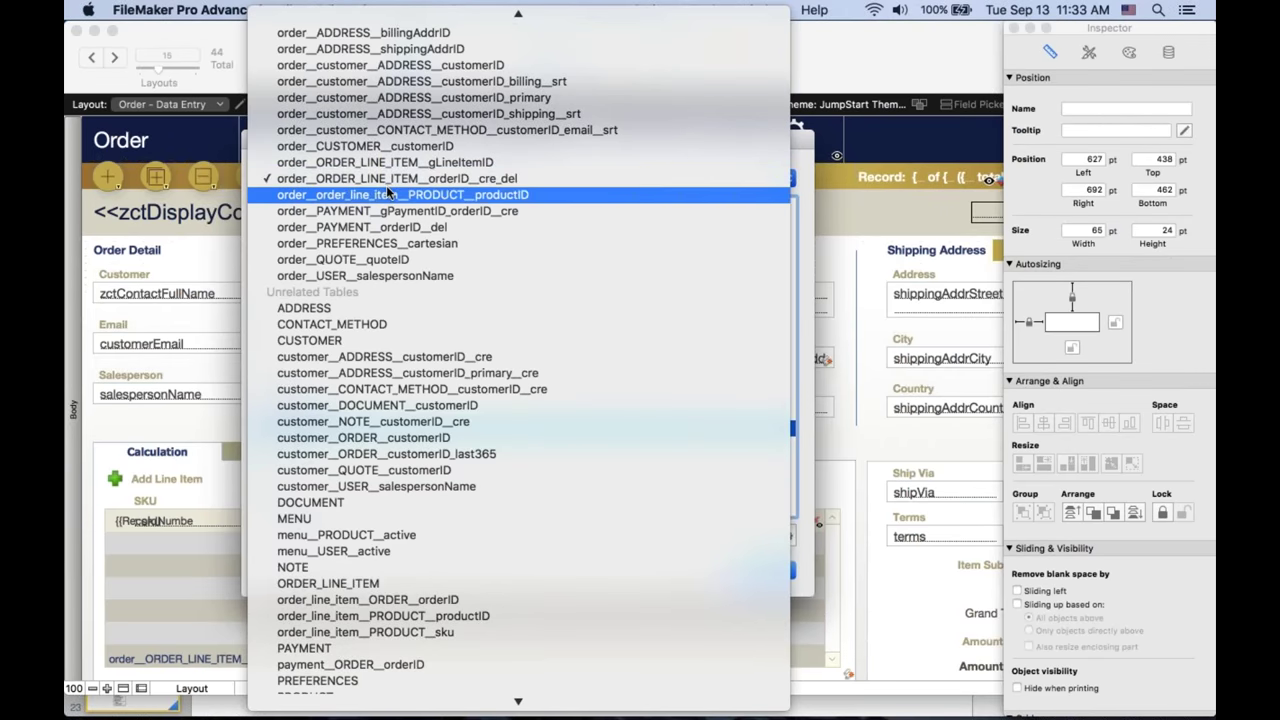
click(388, 193)
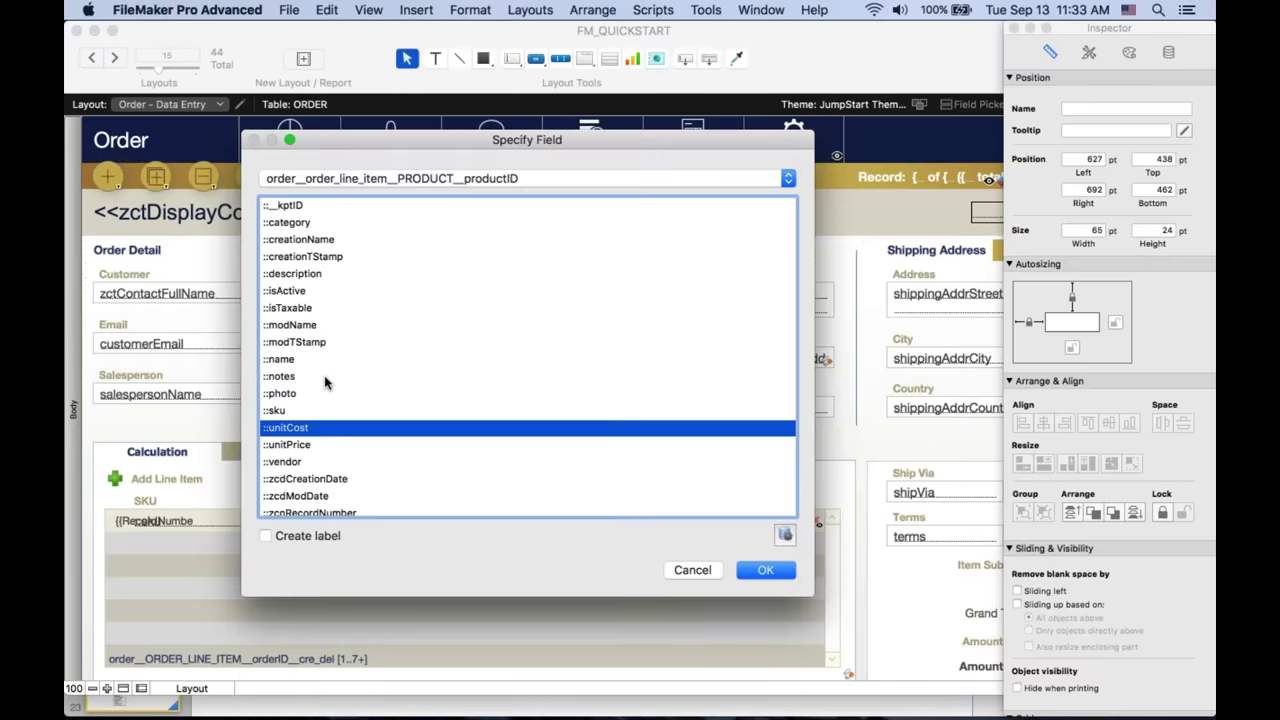
scroll(324, 382, down, 1)
click(317, 405)
click(757, 569)
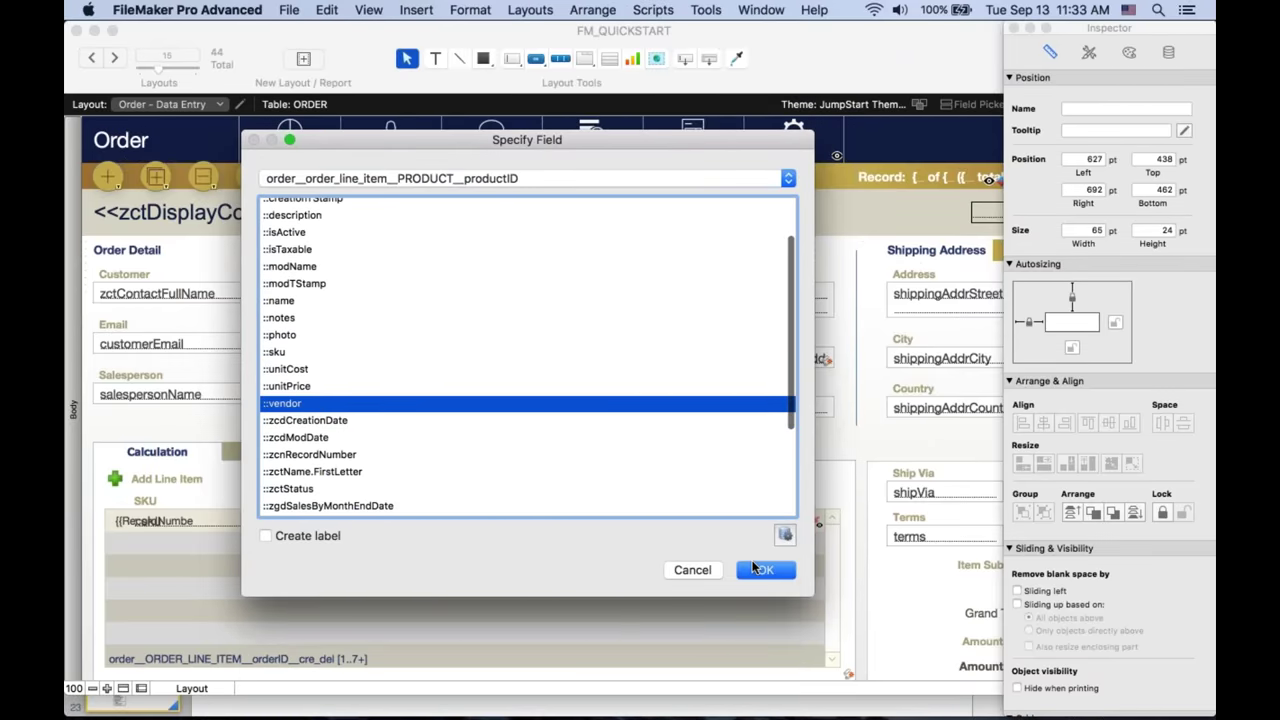
drag(708, 521, 797, 521)
key(super+b)
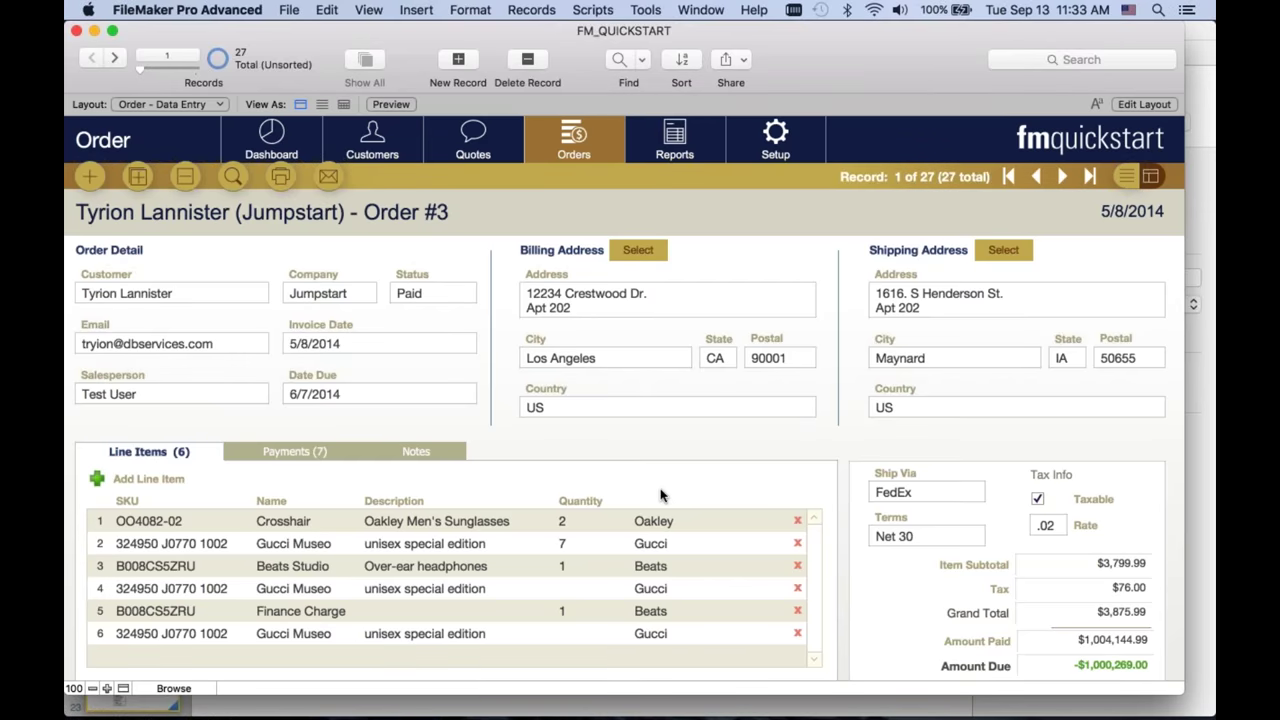
- Return the Order layout to Layout mode and open the relationships graph at the ORDER group with no occurrence selected
click(368, 10)
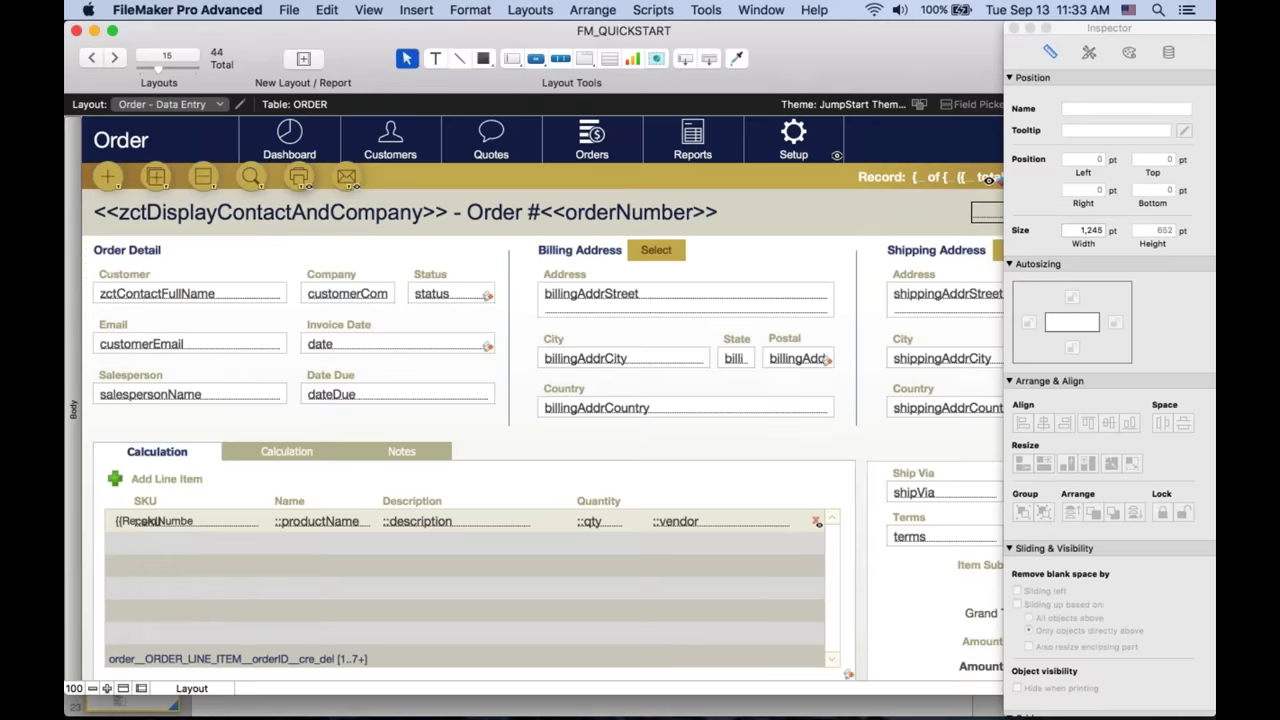
key(super+shift+d)
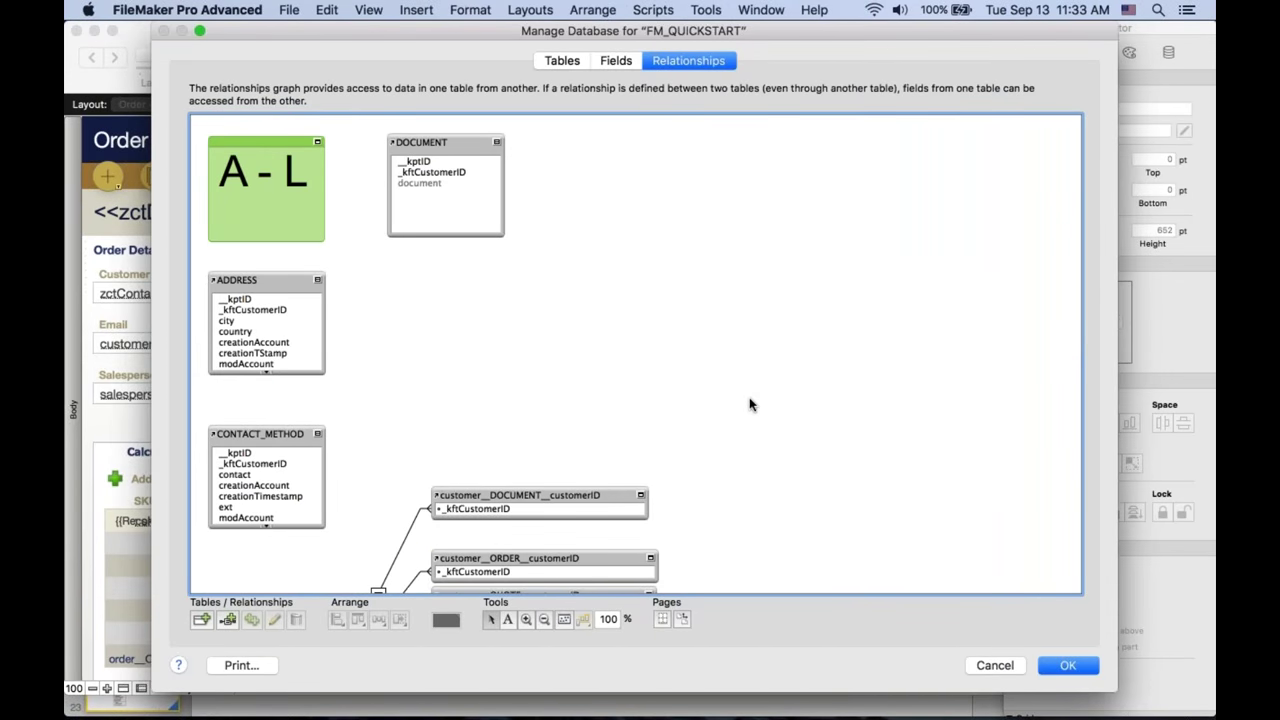
scroll(752, 404, down, 10)
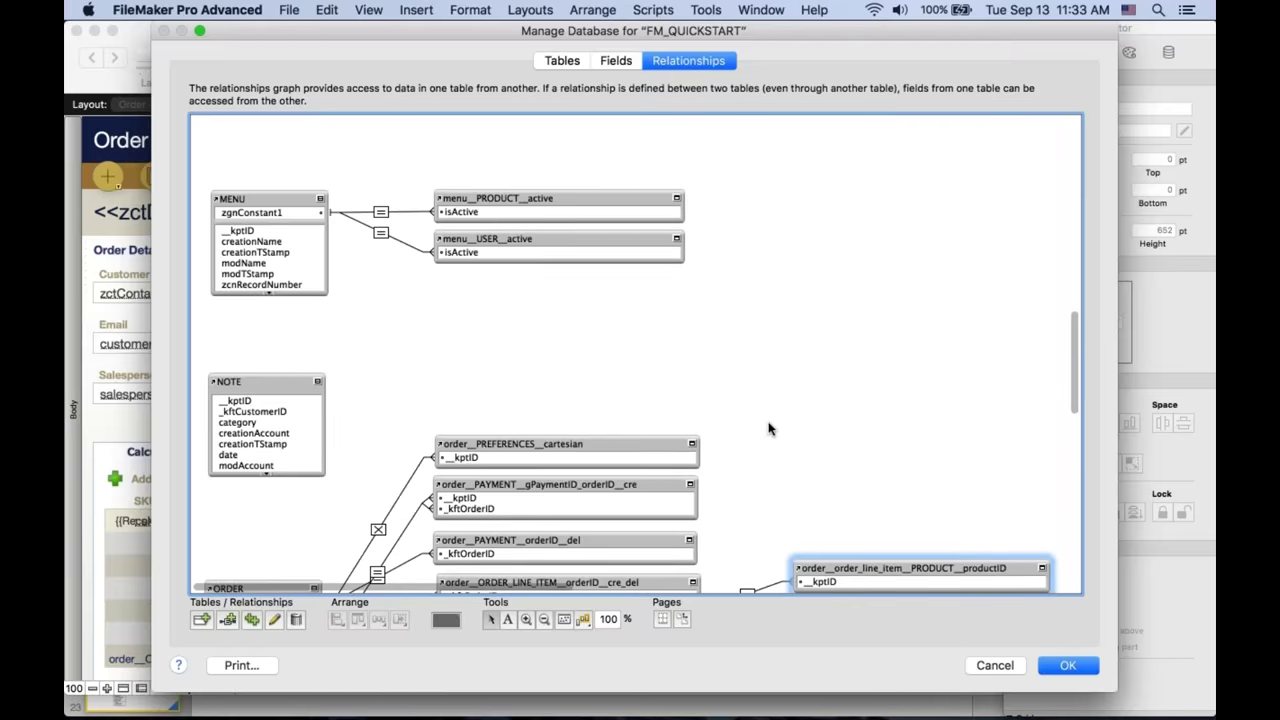
scroll(770, 428, down, 5)
scroll(769, 428, down, 5)
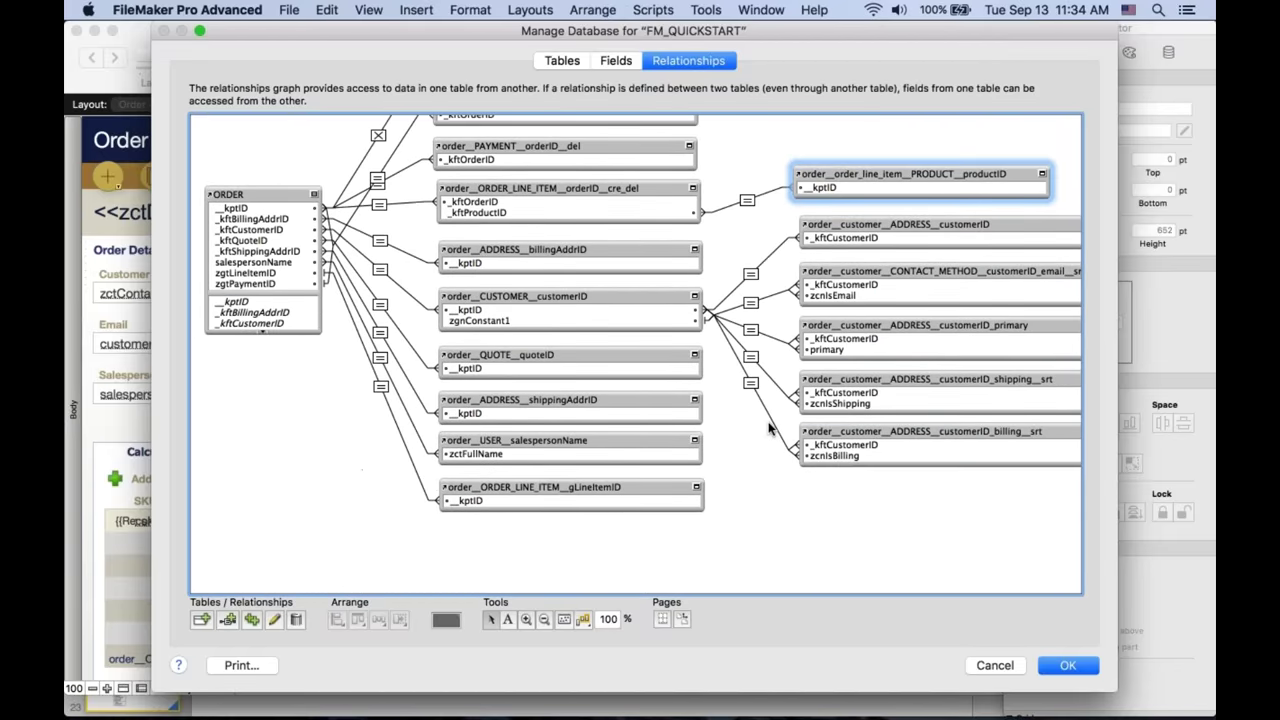
scroll(769, 428, up, 3)
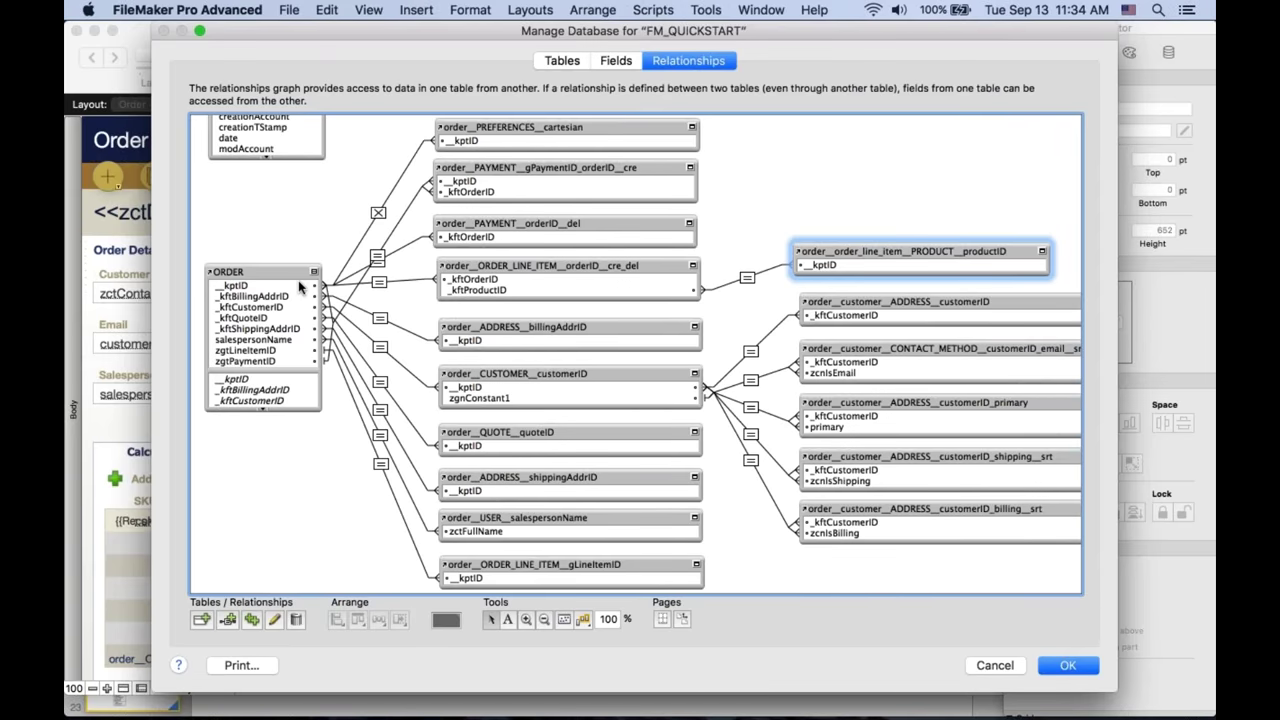
key(Escape)
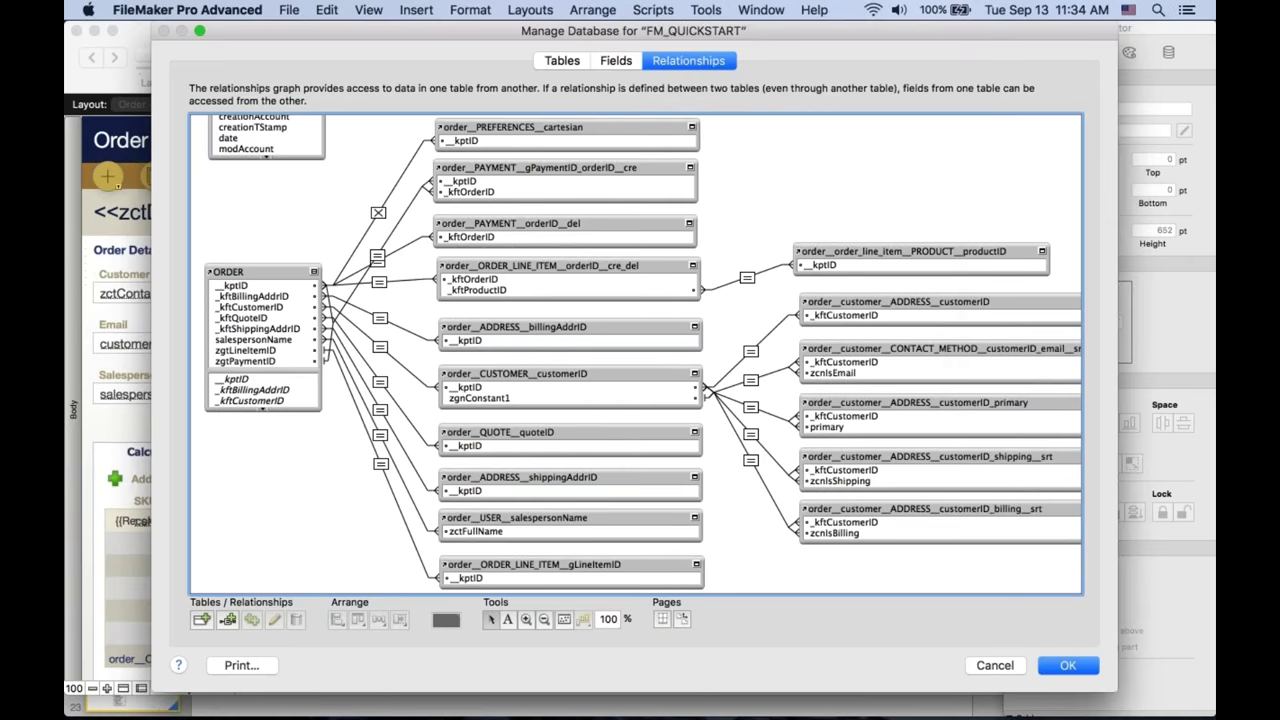
- Add an ORDER table occurrence named order__ORDER__customerID to the relationships graph
click(197, 620)
click(680, 347)
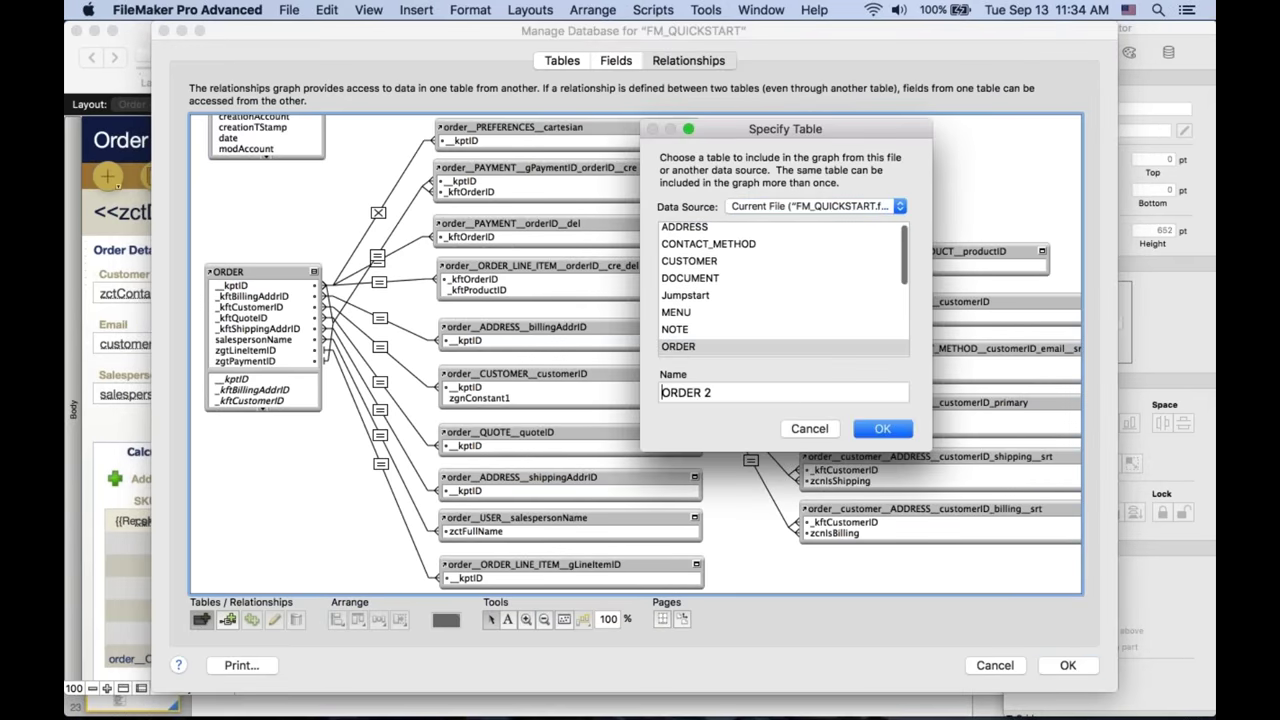
click(662, 392)
text(order__)
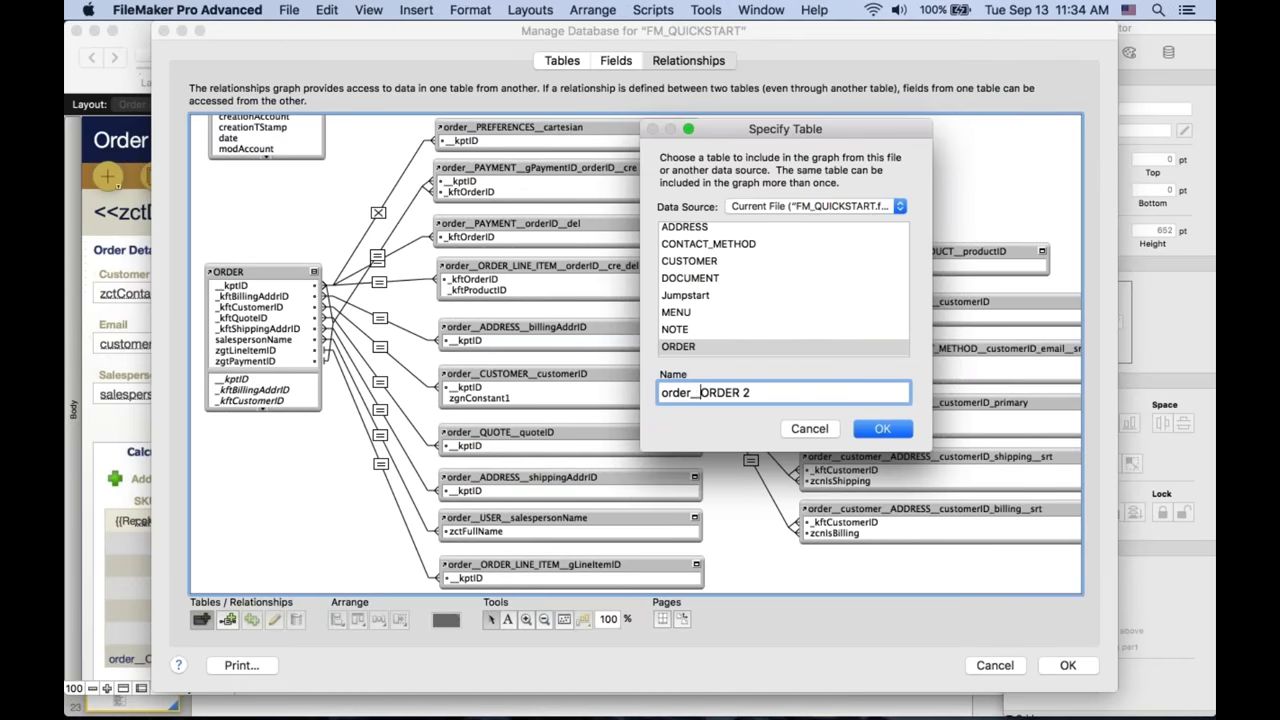
click(791, 394)
key(BackSpace)
key(BackSpace)
text(_customerID)
key(Return)
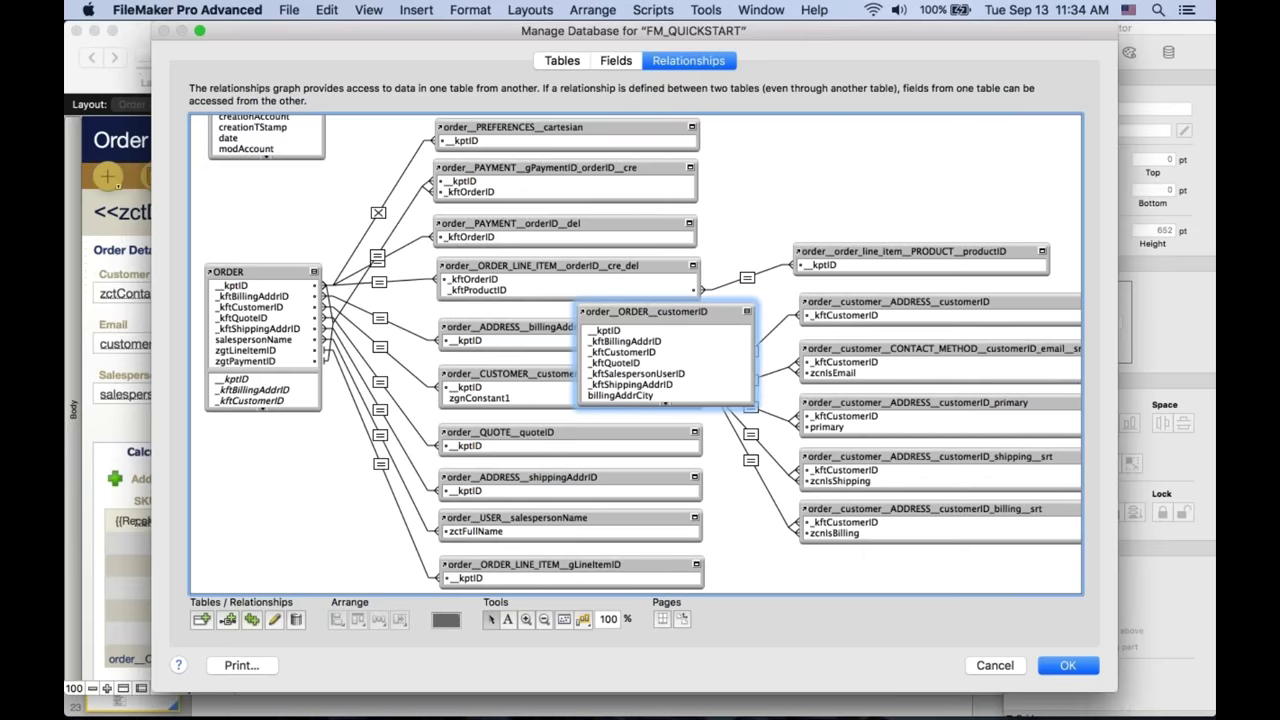
- Relate ORDER to order__ORDER__customerID by matching _kftCustomerID on both sides, with the collapsed occurrence placed above order__PREFERENCES__cartesian
drag(668, 312, 524, 186)
drag(460, 221, 240, 428)
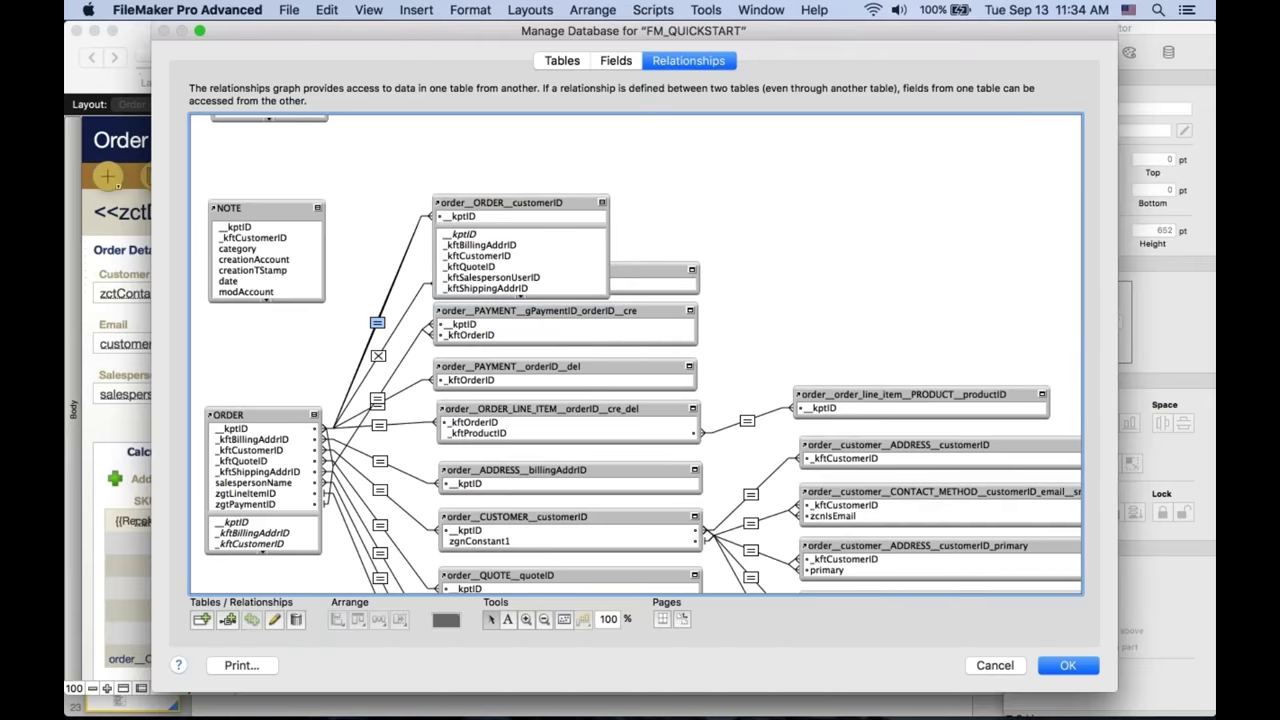
double_click(377, 322)
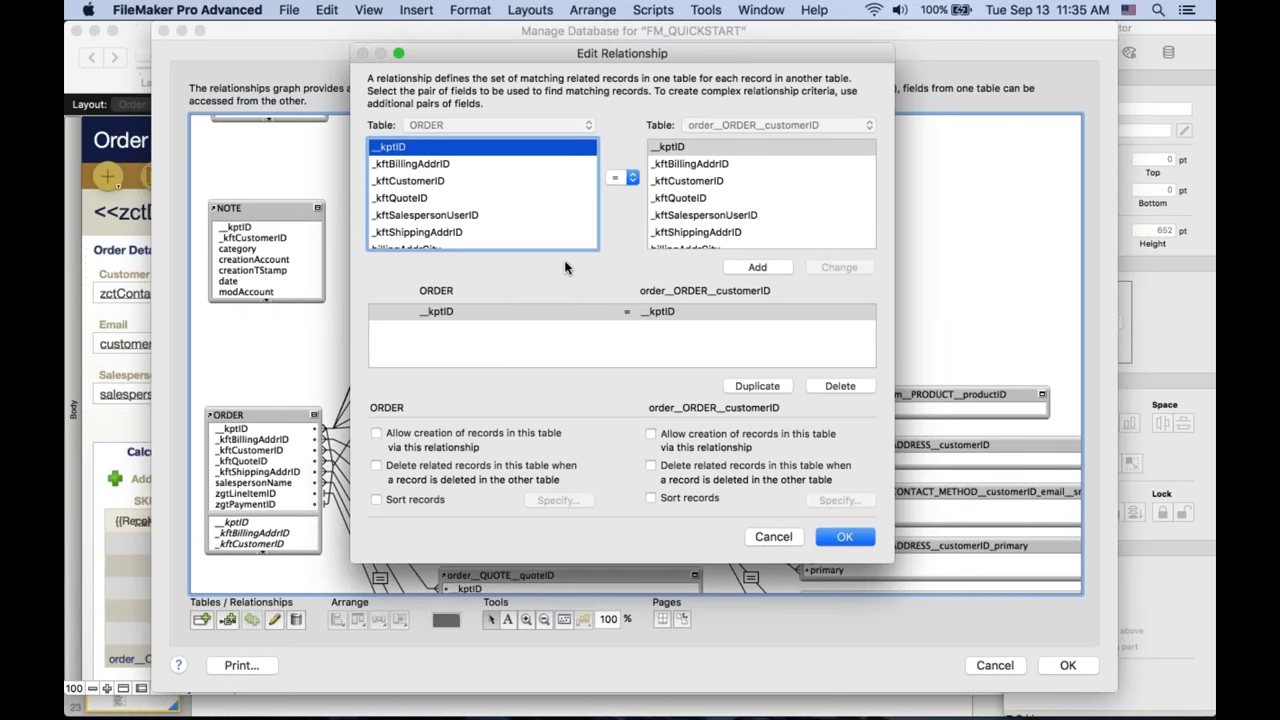
click(455, 181)
click(695, 190)
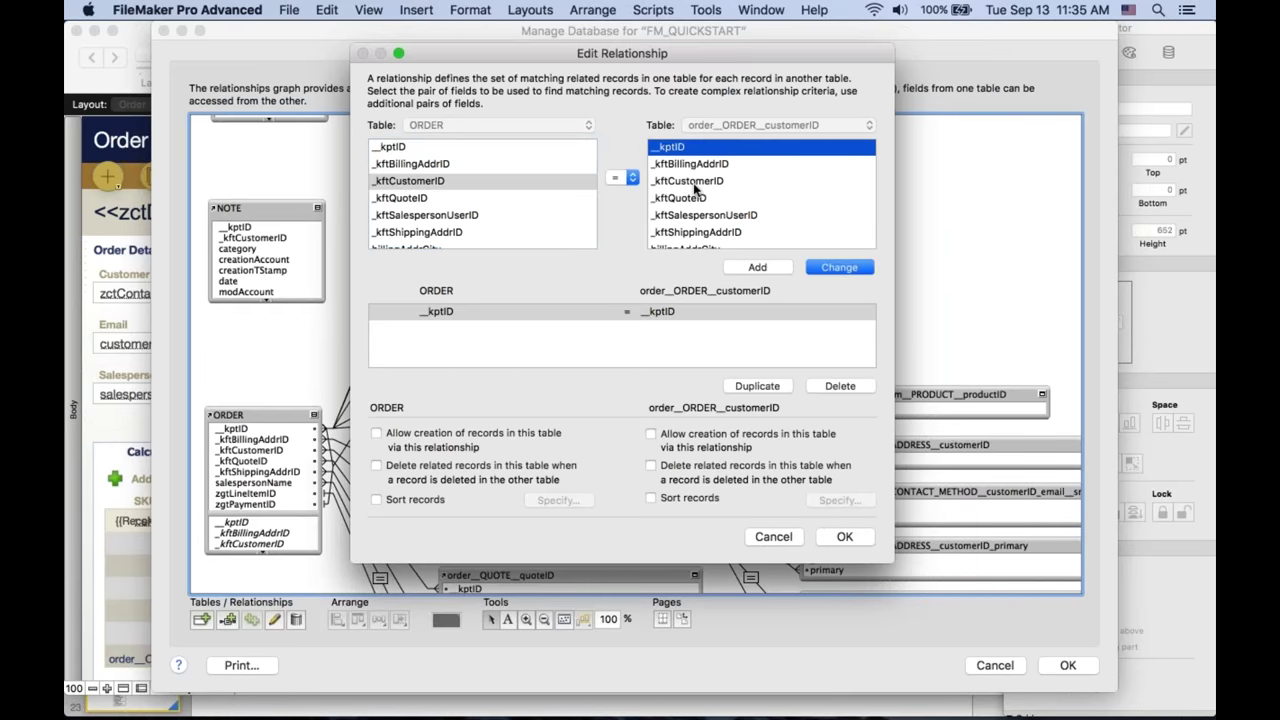
click(690, 181)
click(839, 267)
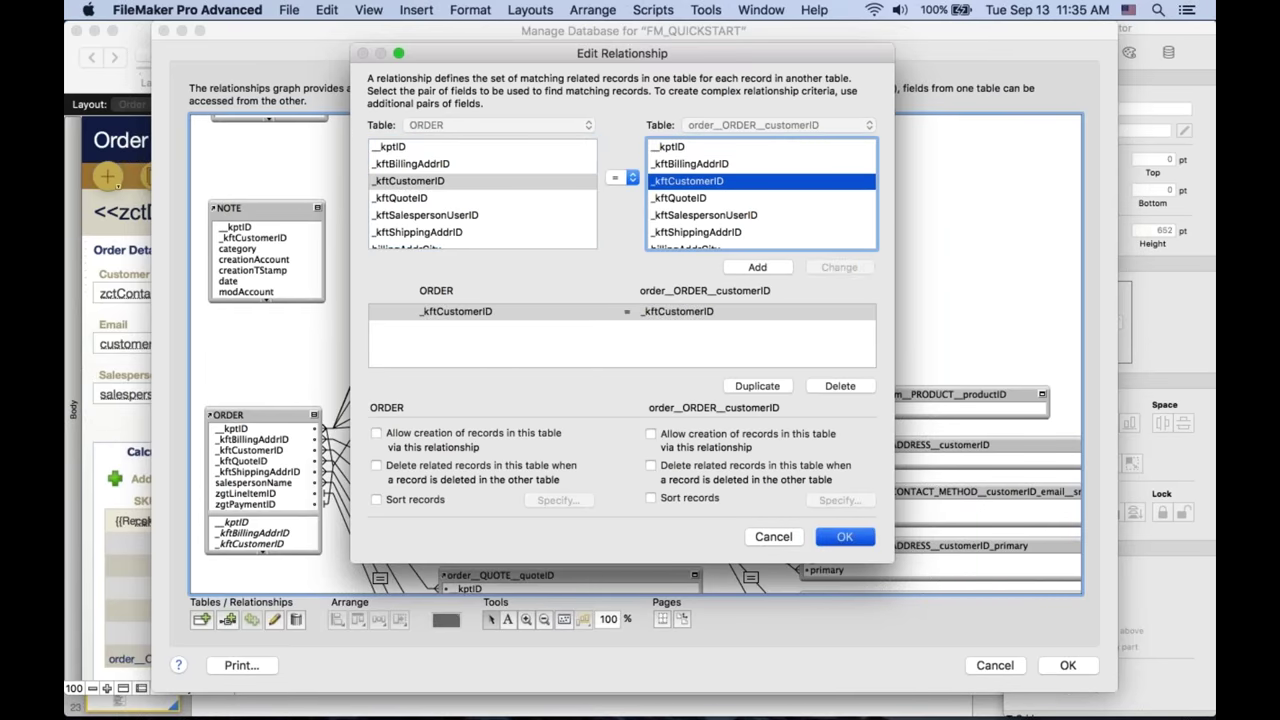
key(Return)
click(602, 202)
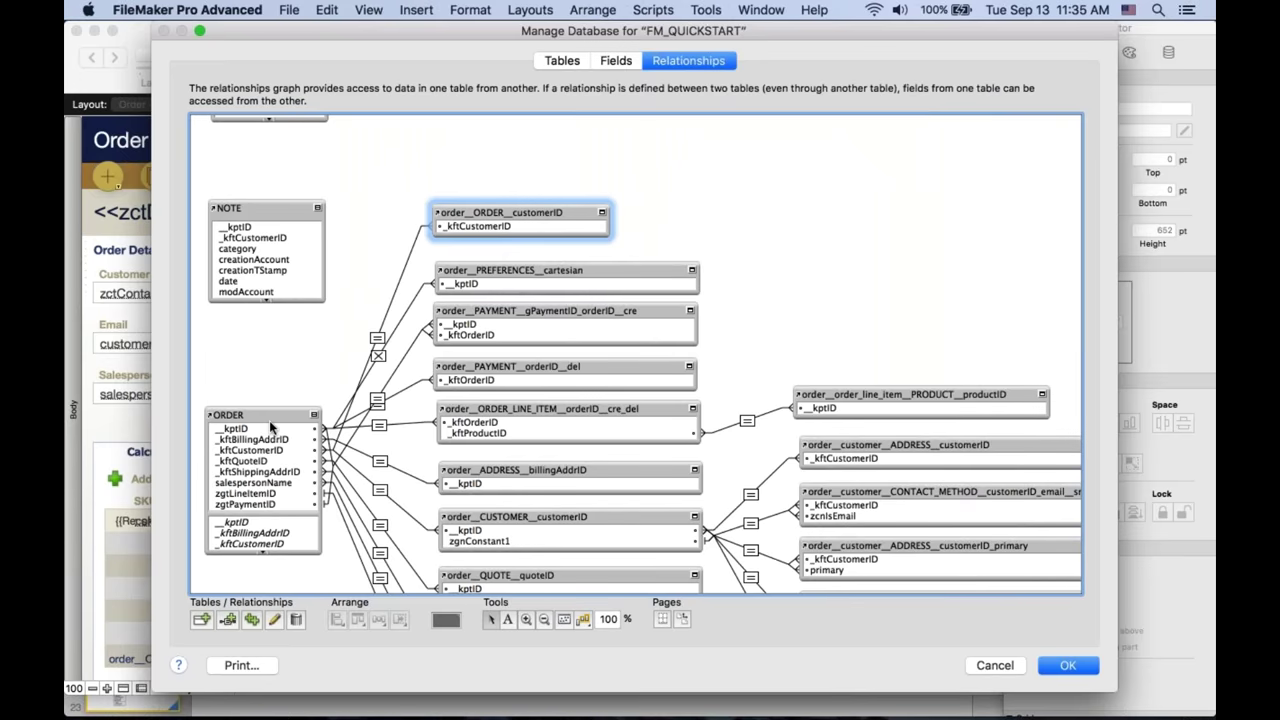
- Nudge order__ORDER__customerID slightly down and widen it to roughly match the occurrences below it
key(Down)
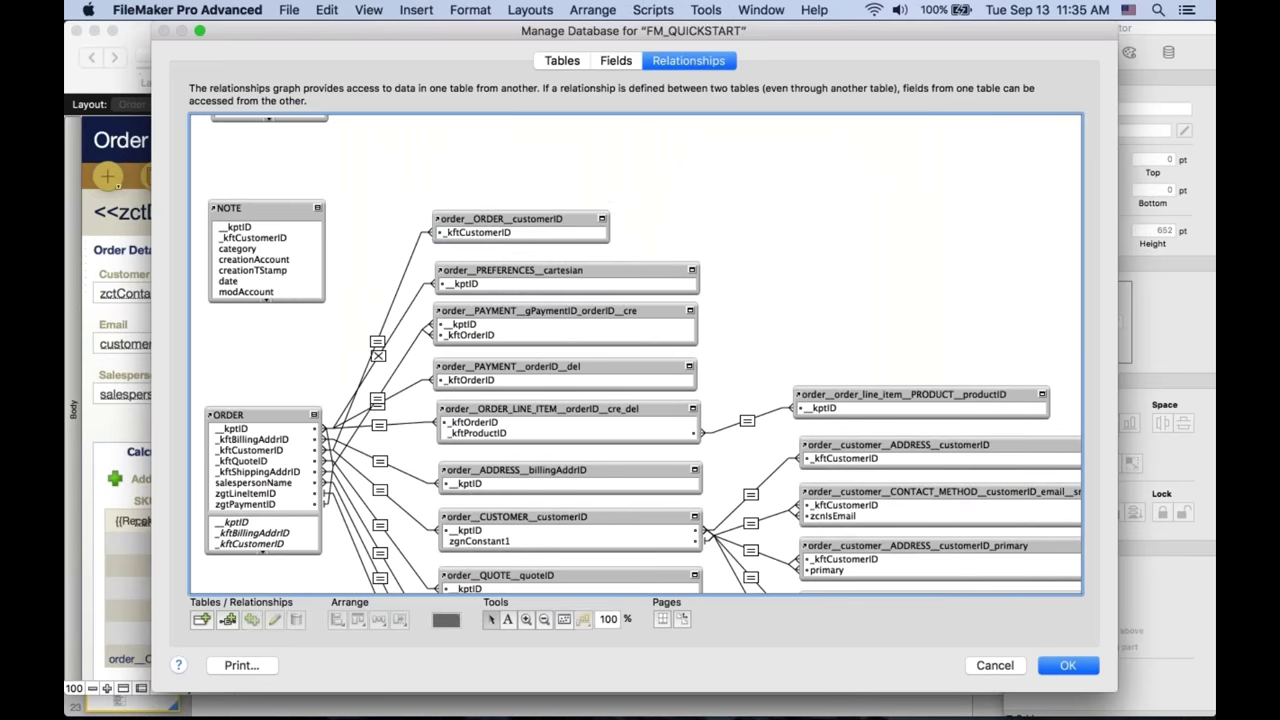
click(500, 218)
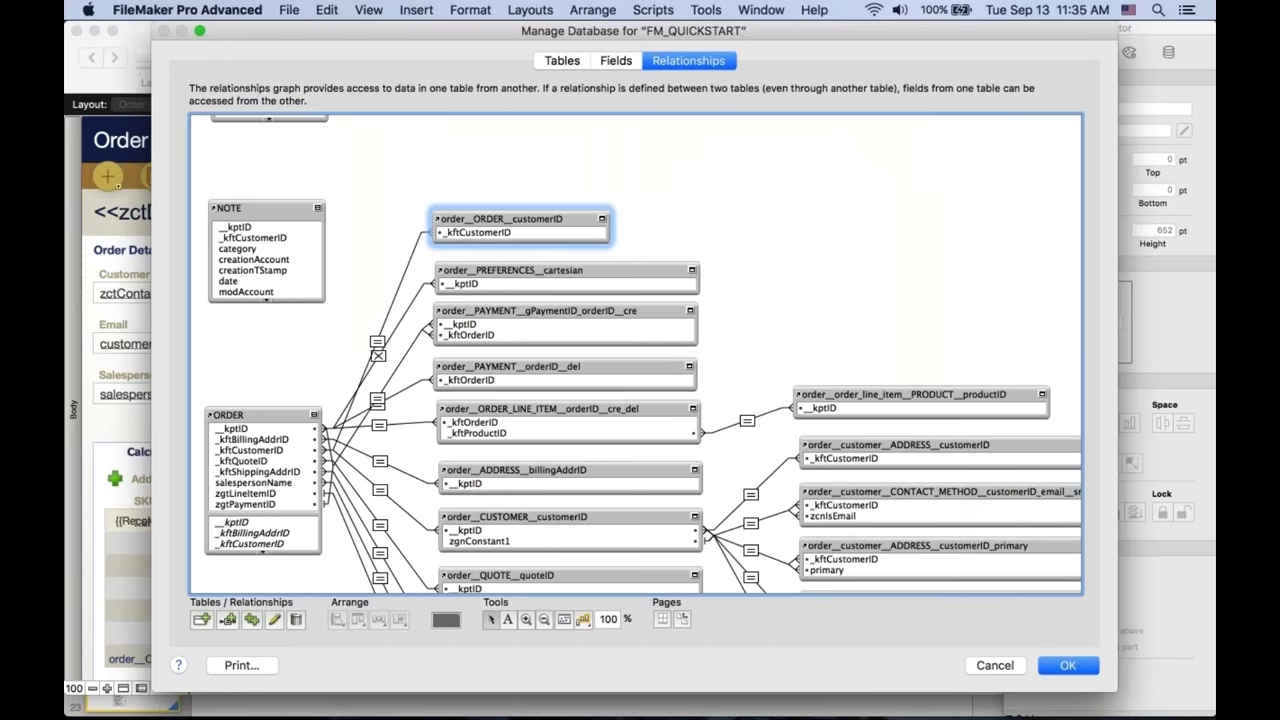
drag(611, 225, 708, 230)
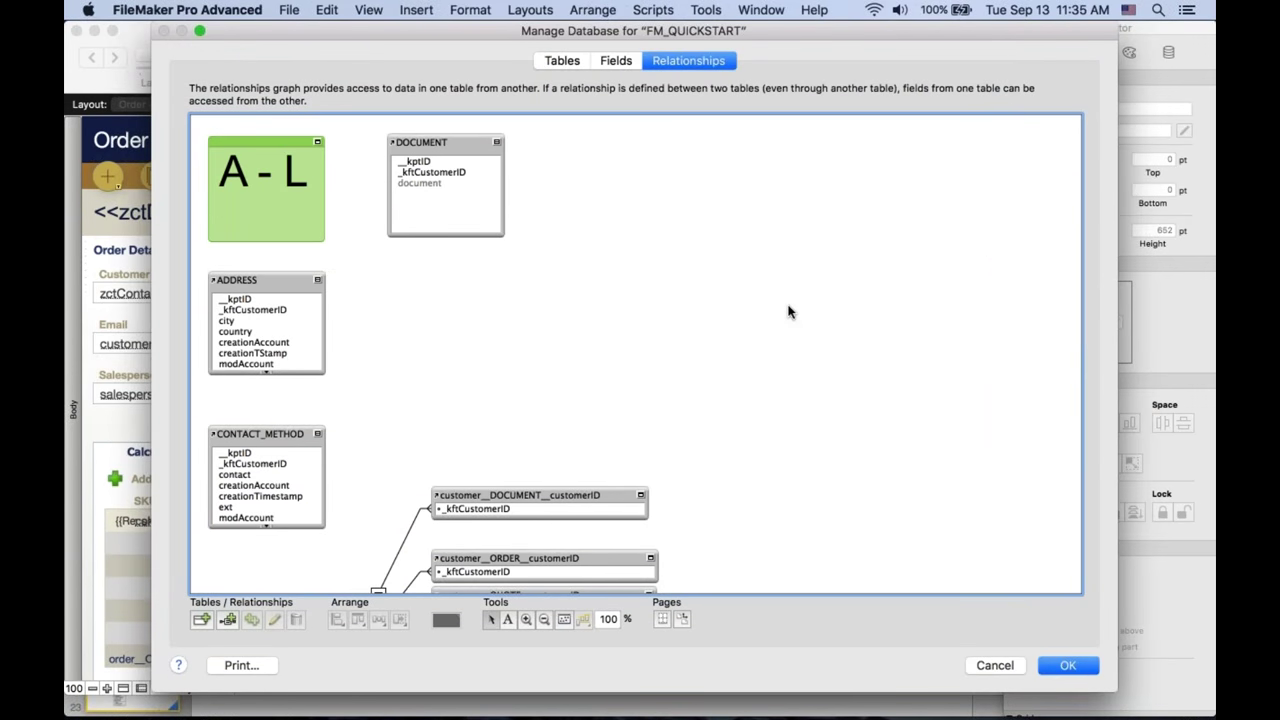
- Inspect the match fields of the relationship between CUSTOMER and customer__DOCUMENT__customerID, leaving it as is
scroll(788, 312, down, 9)
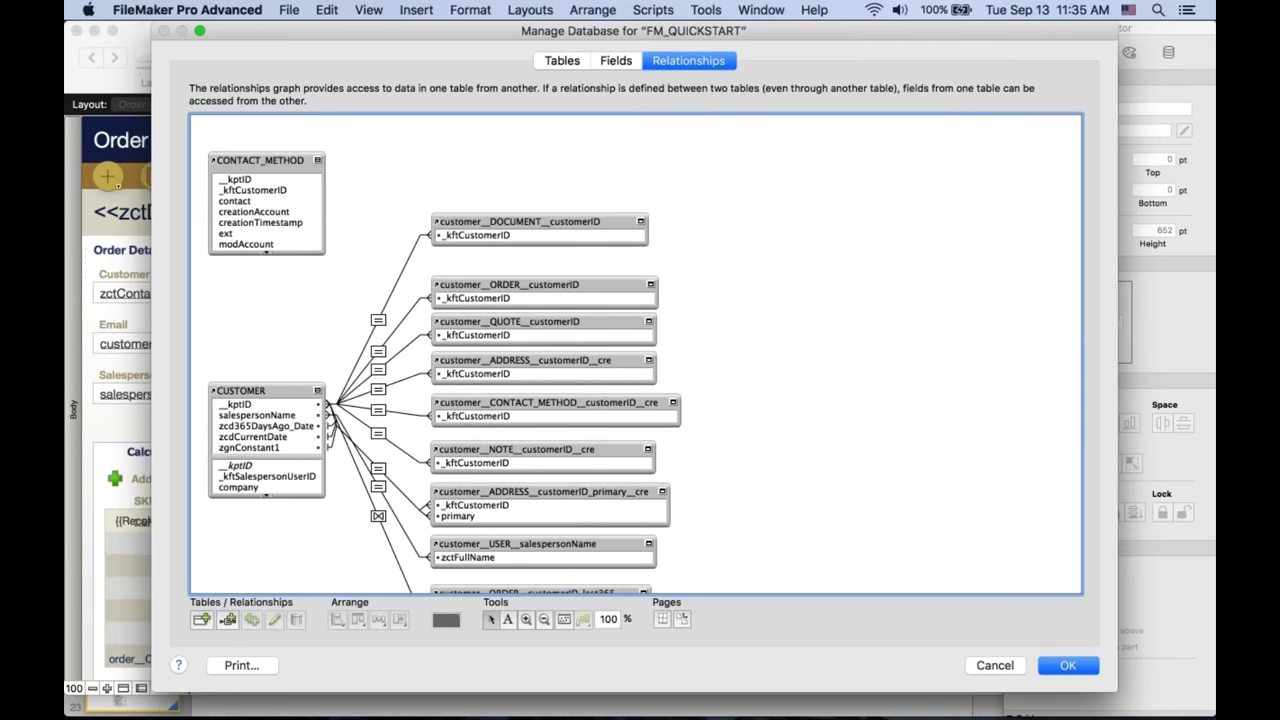
double_click(378, 320)
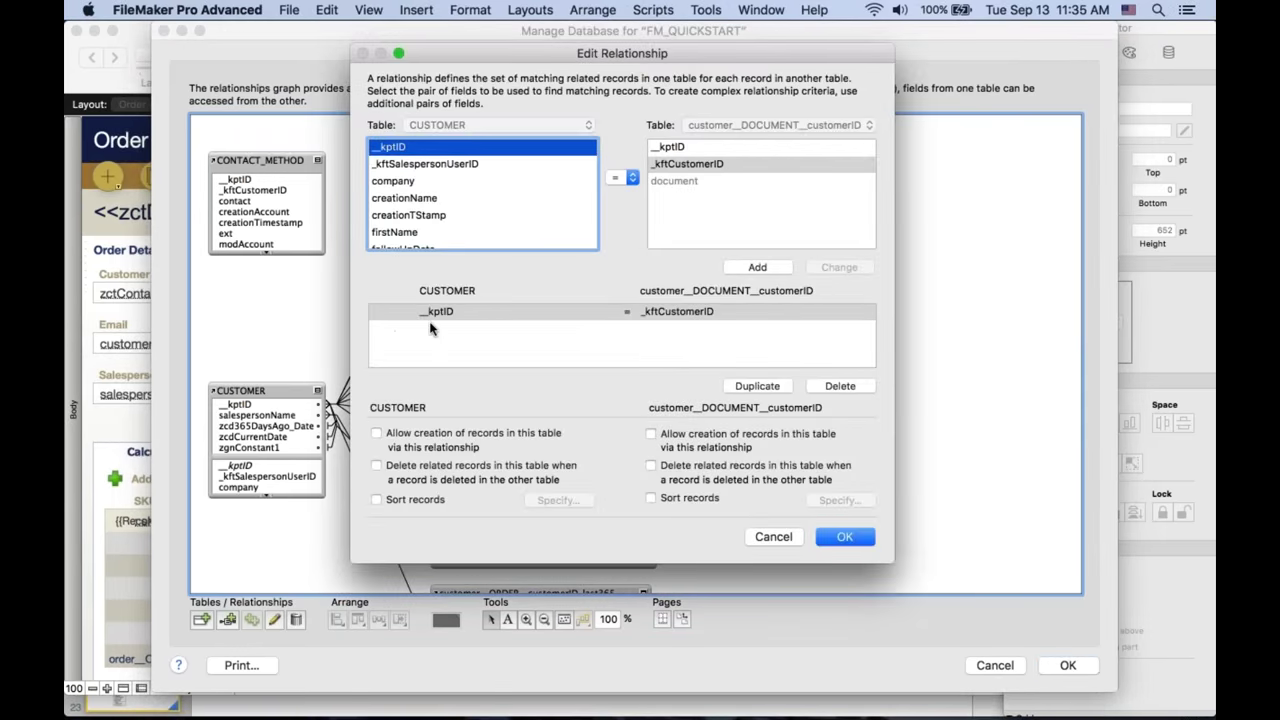
click(765, 544)
- Examine each match criterion joining CUSTOMER to customer__ORDER__customerID_last365, including both date comparisons, without changing the relationship
scroll(636, 350, down, 3)
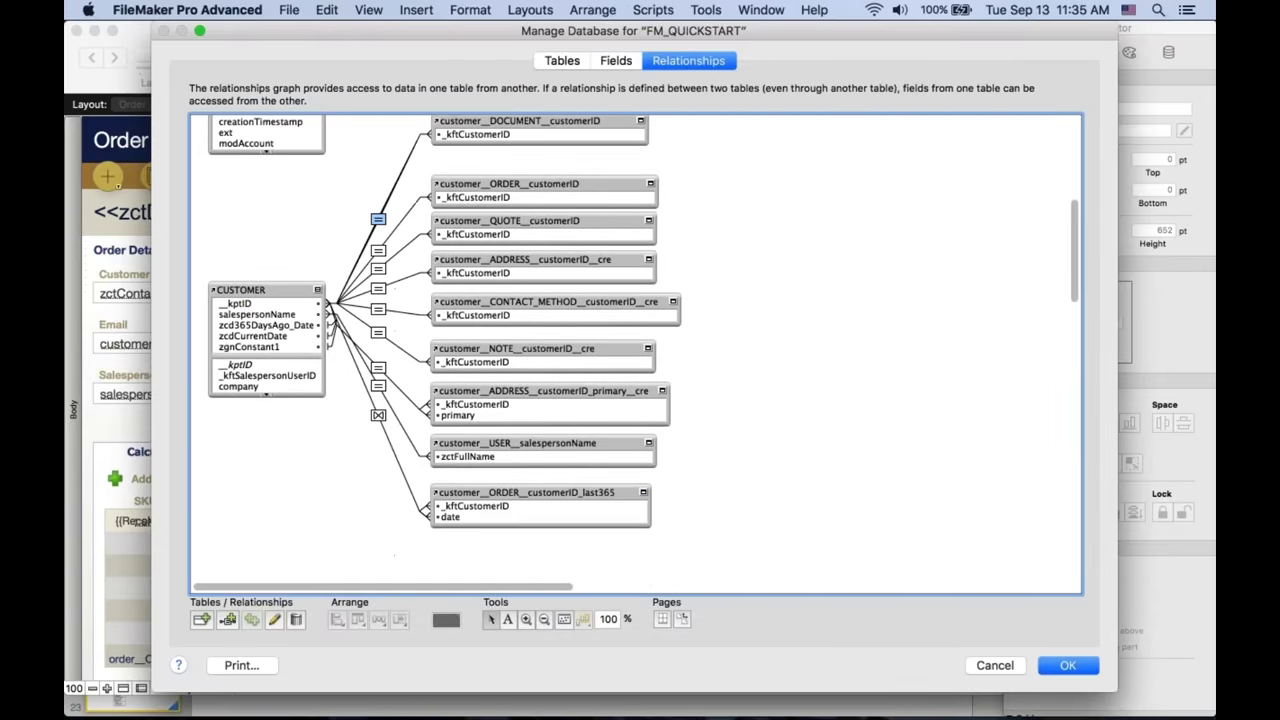
double_click(378, 414)
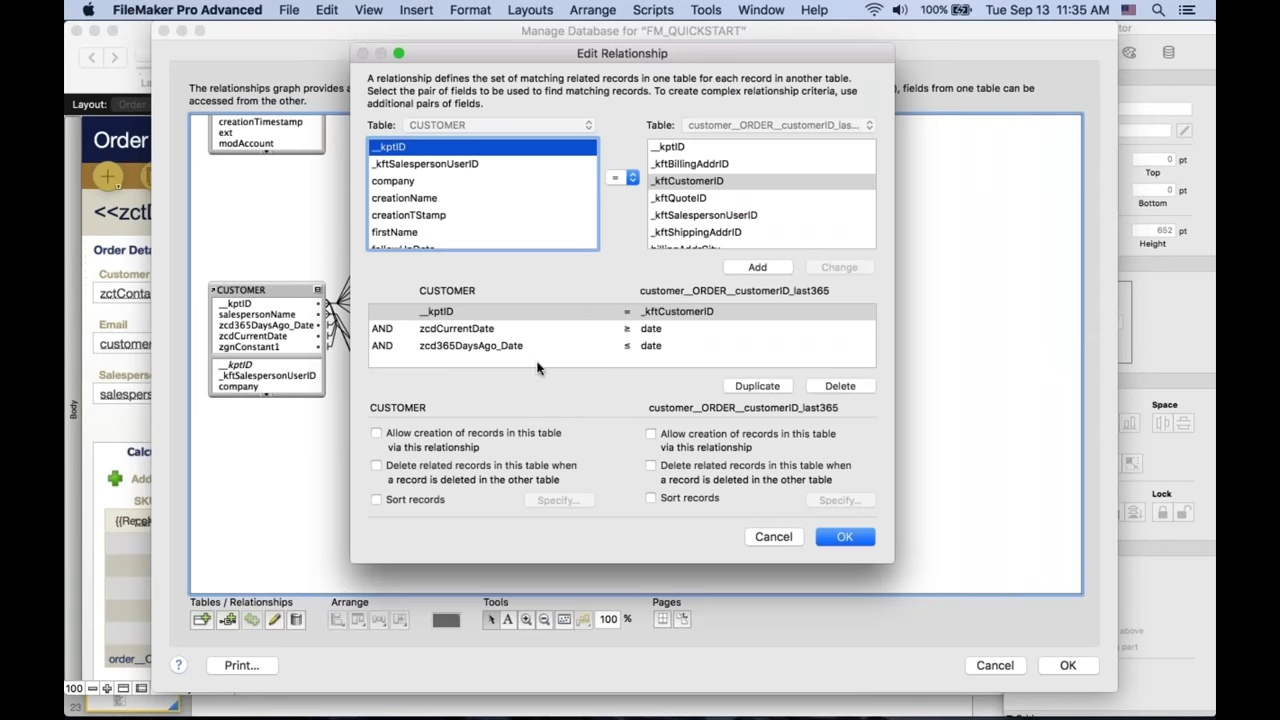
click(398, 330)
click(388, 346)
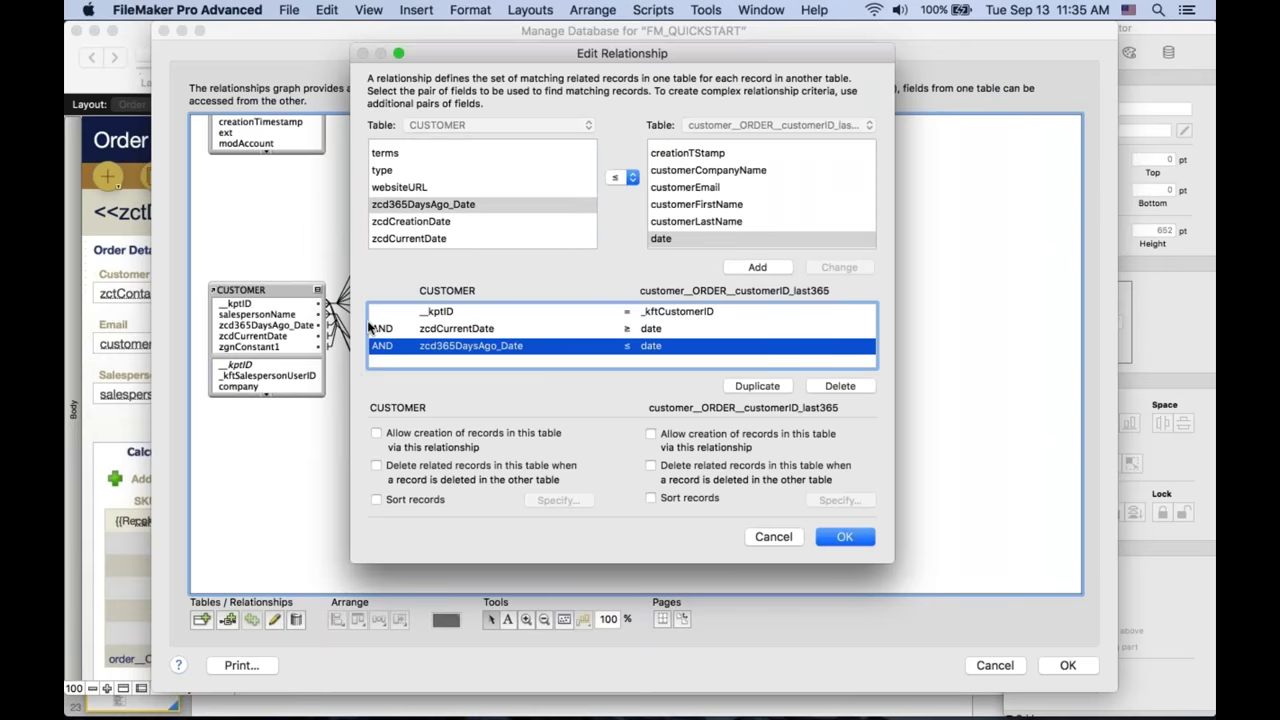
click(383, 331)
click(386, 345)
click(390, 333)
click(390, 346)
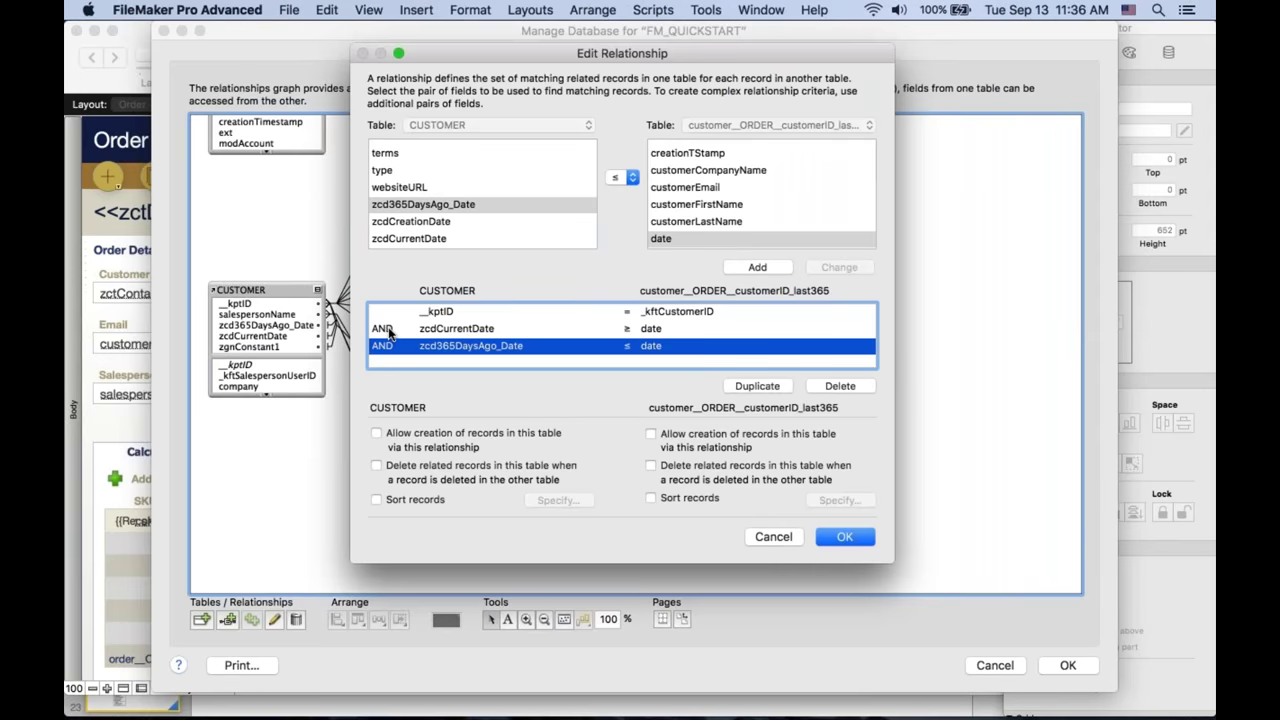
click(386, 333)
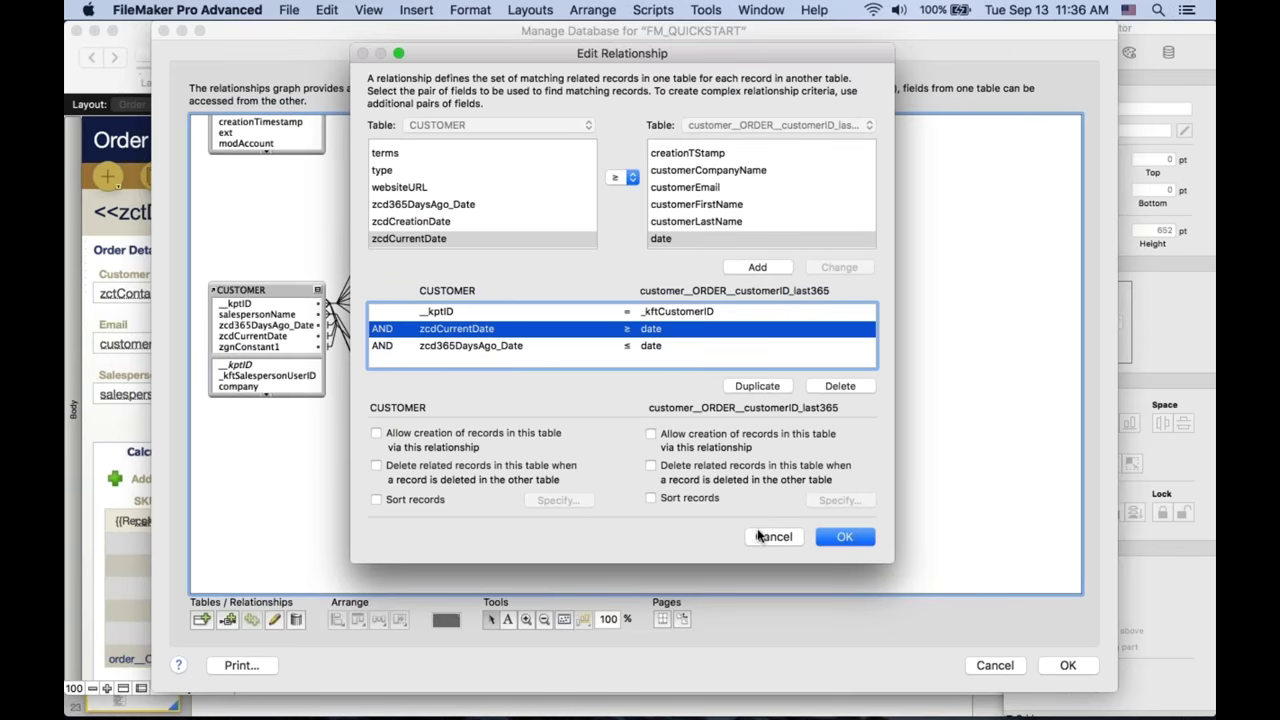
click(468, 312)
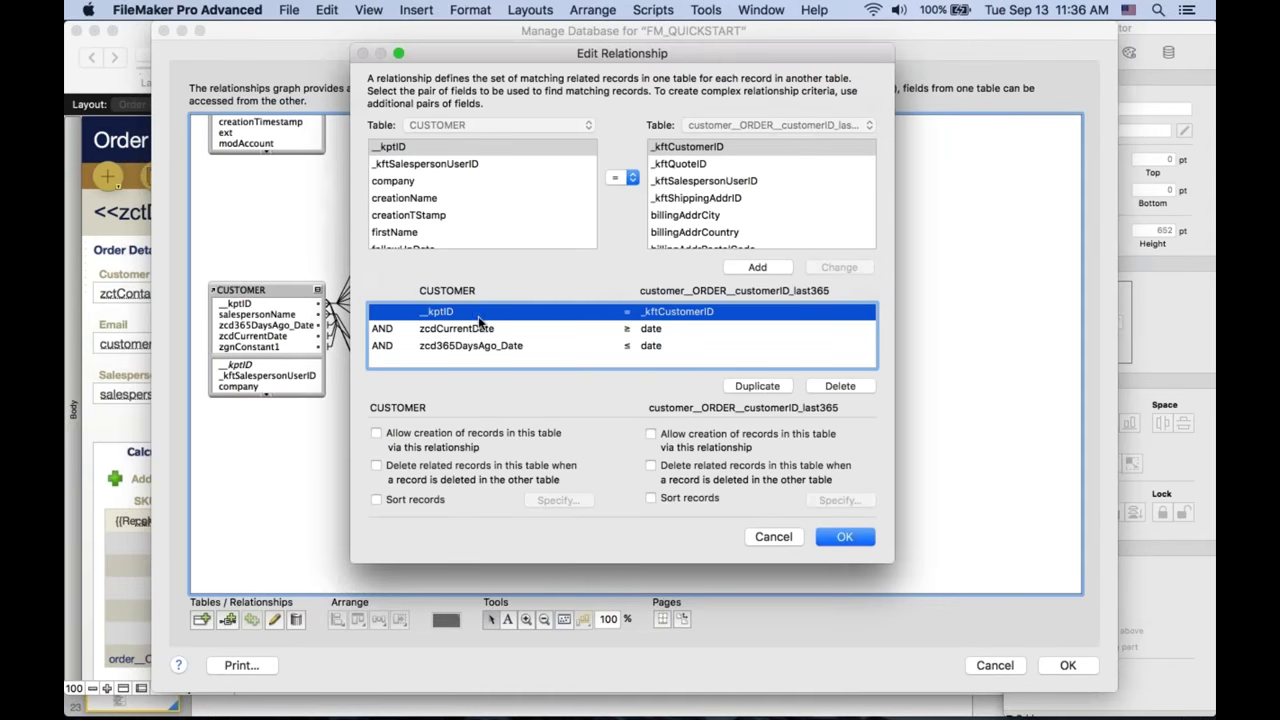
click(778, 540)
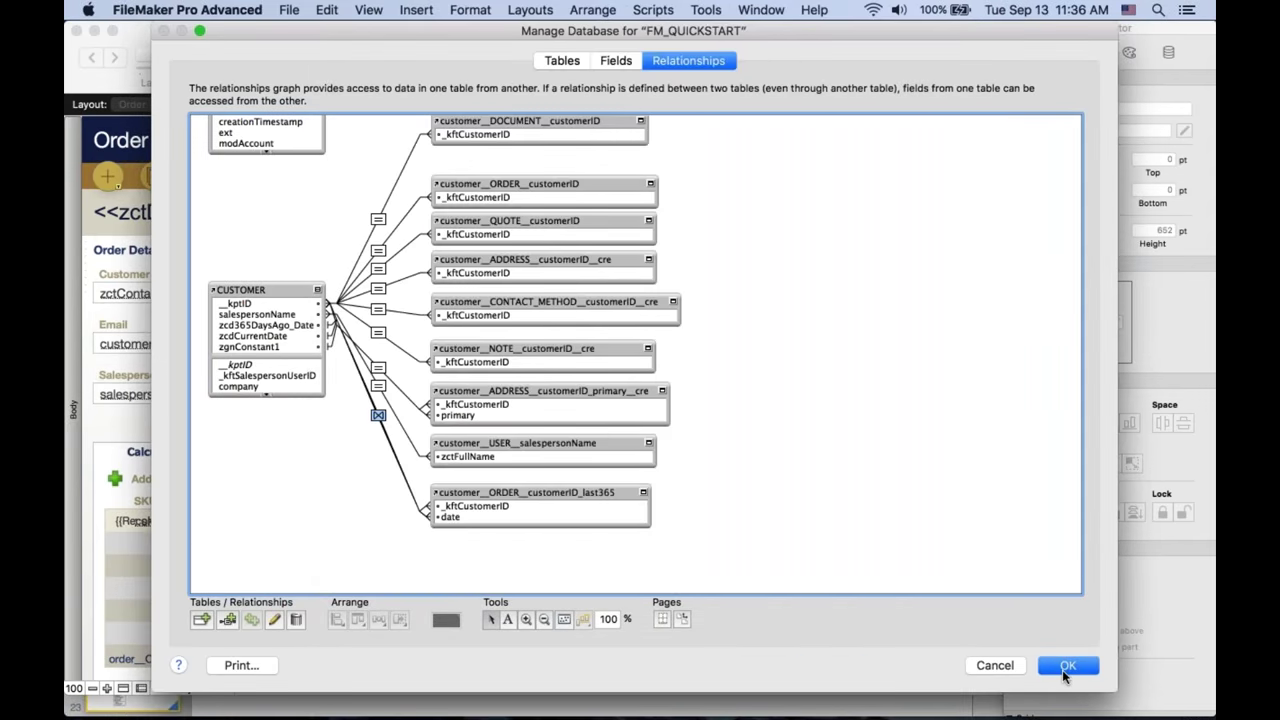
- Save the relationships graph changes and return the Order layout to Browse mode
click(1064, 667)
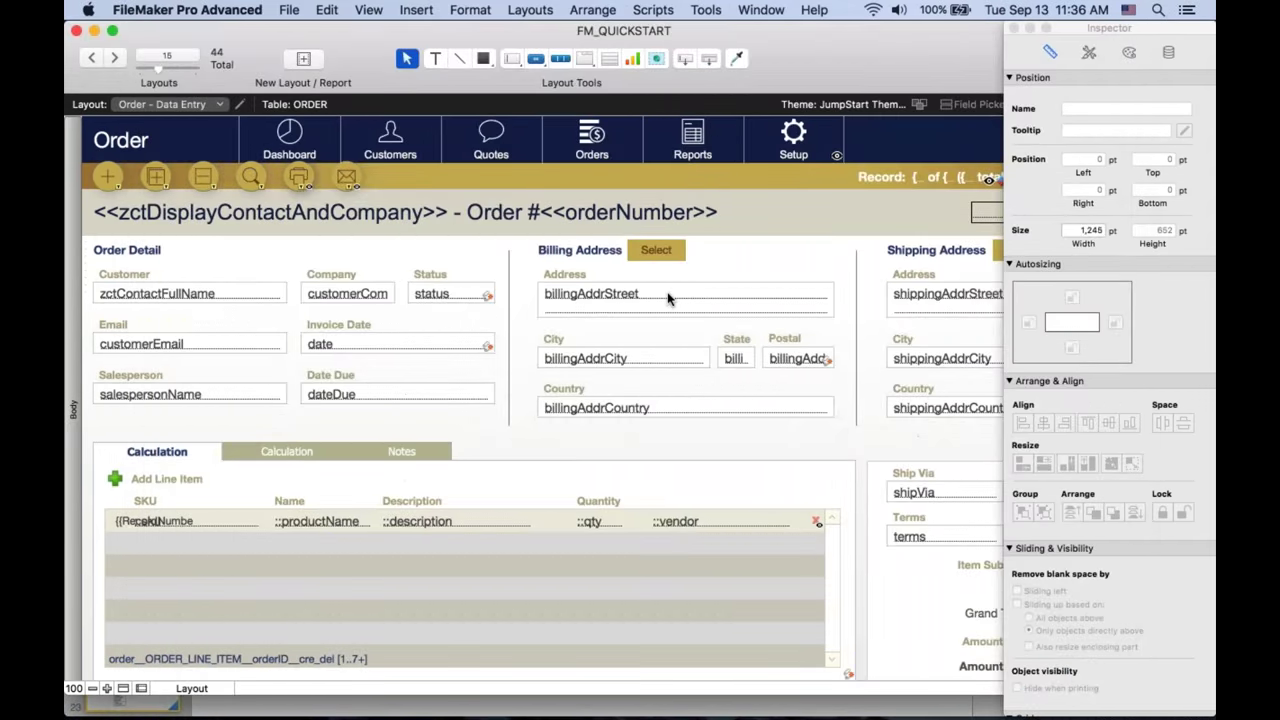
click(368, 10)
click(405, 31)
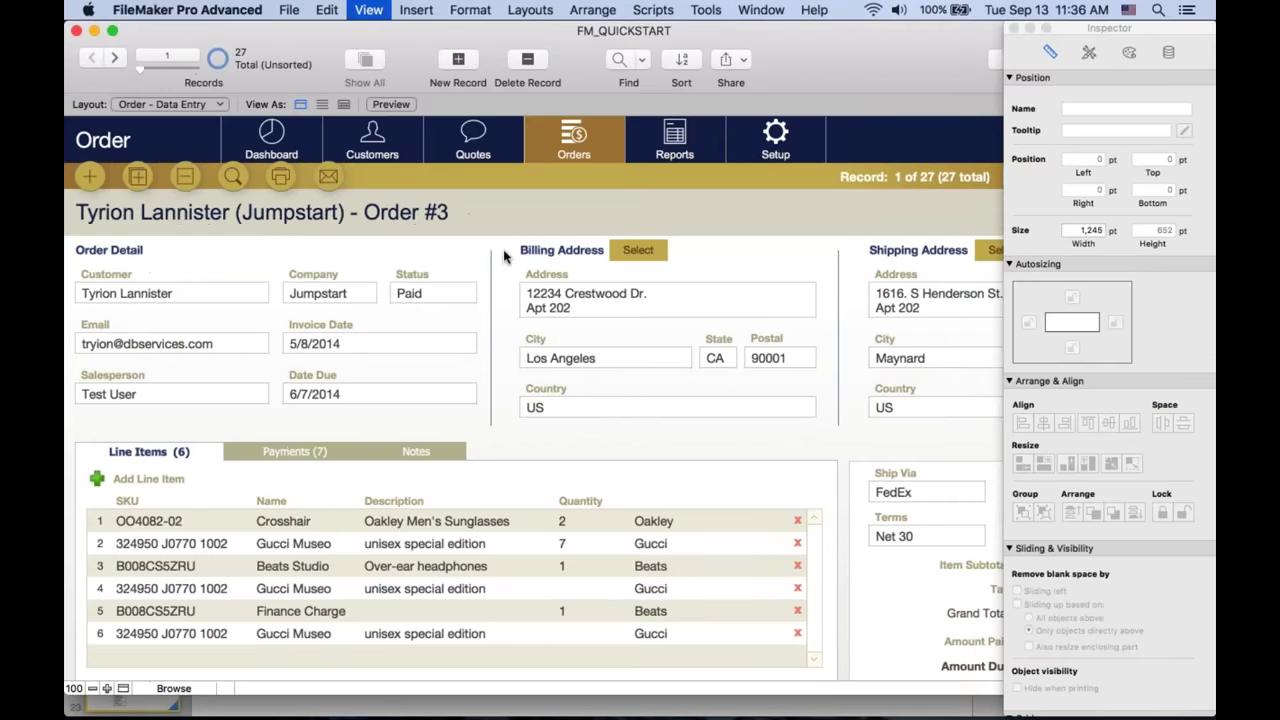
- Open the Dashboard and look through the unfiltered Open Quotes portal, checking the quote statuses
click(271, 140)
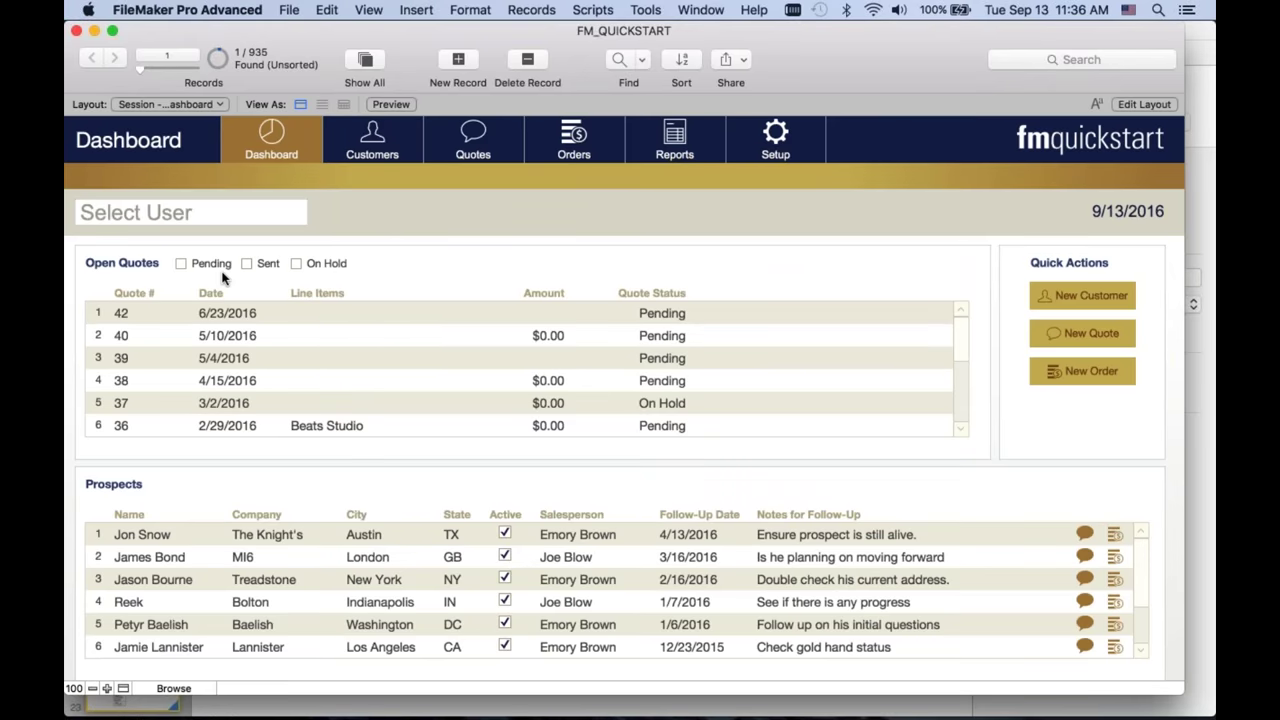
scroll(520, 370, down, 5)
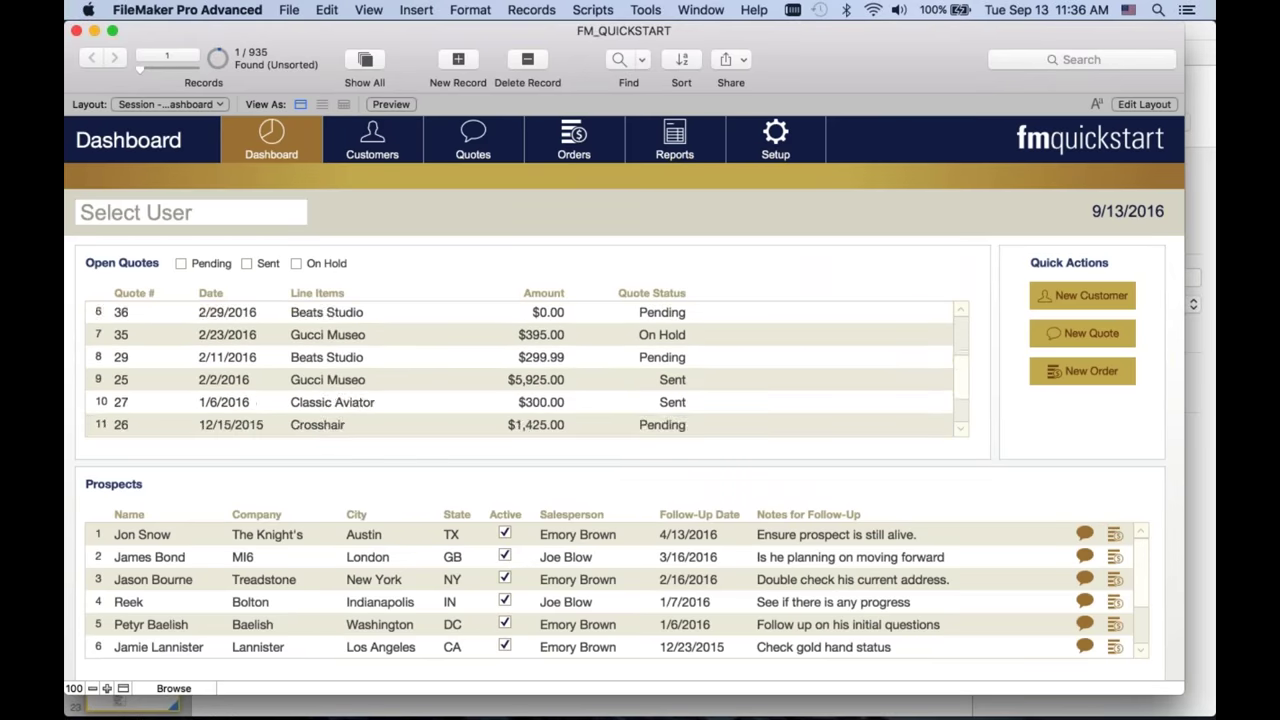
scroll(520, 370, up, 5)
scroll(527, 368, up, 1)
scroll(527, 368, down, 5)
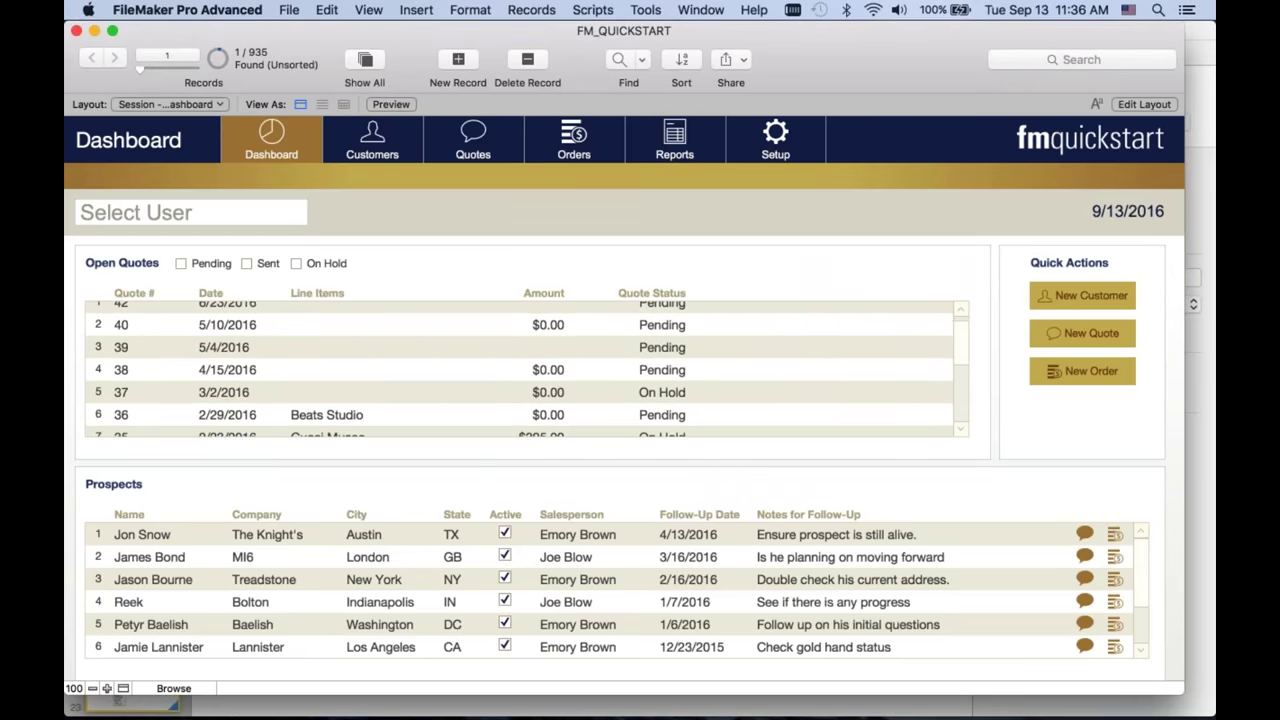
scroll(527, 368, down, 4)
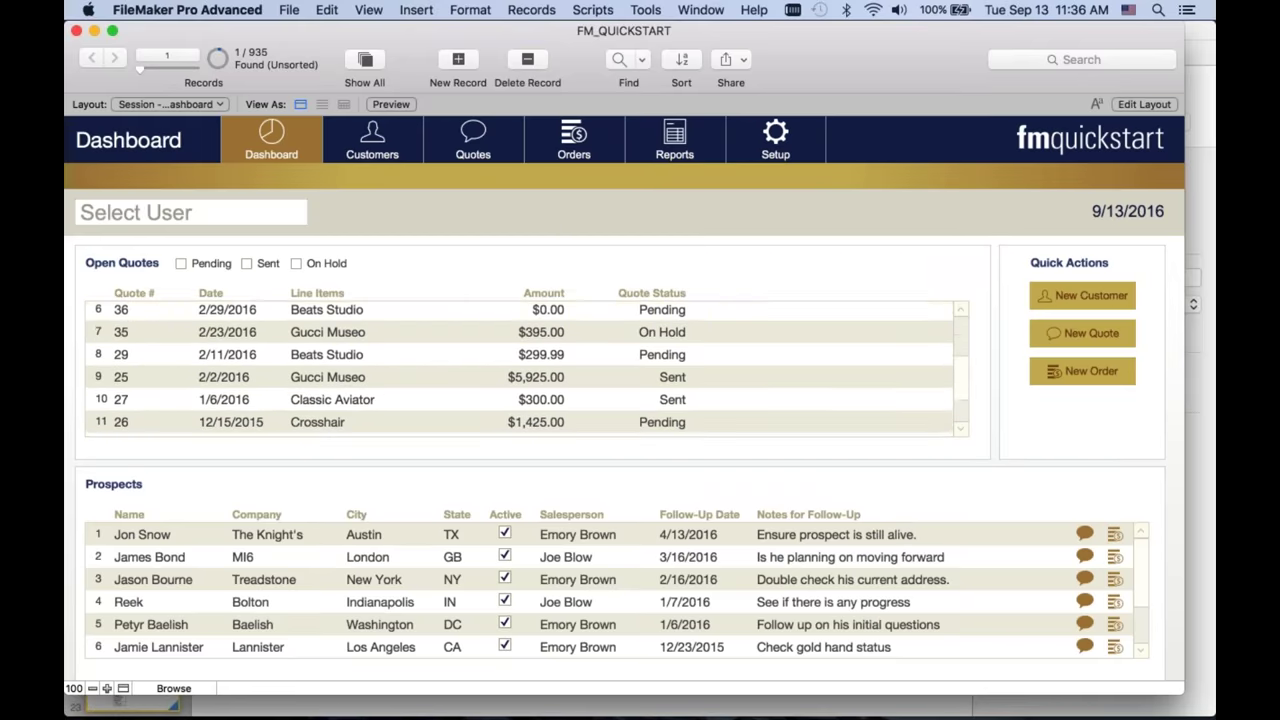
scroll(527, 348, up, 2)
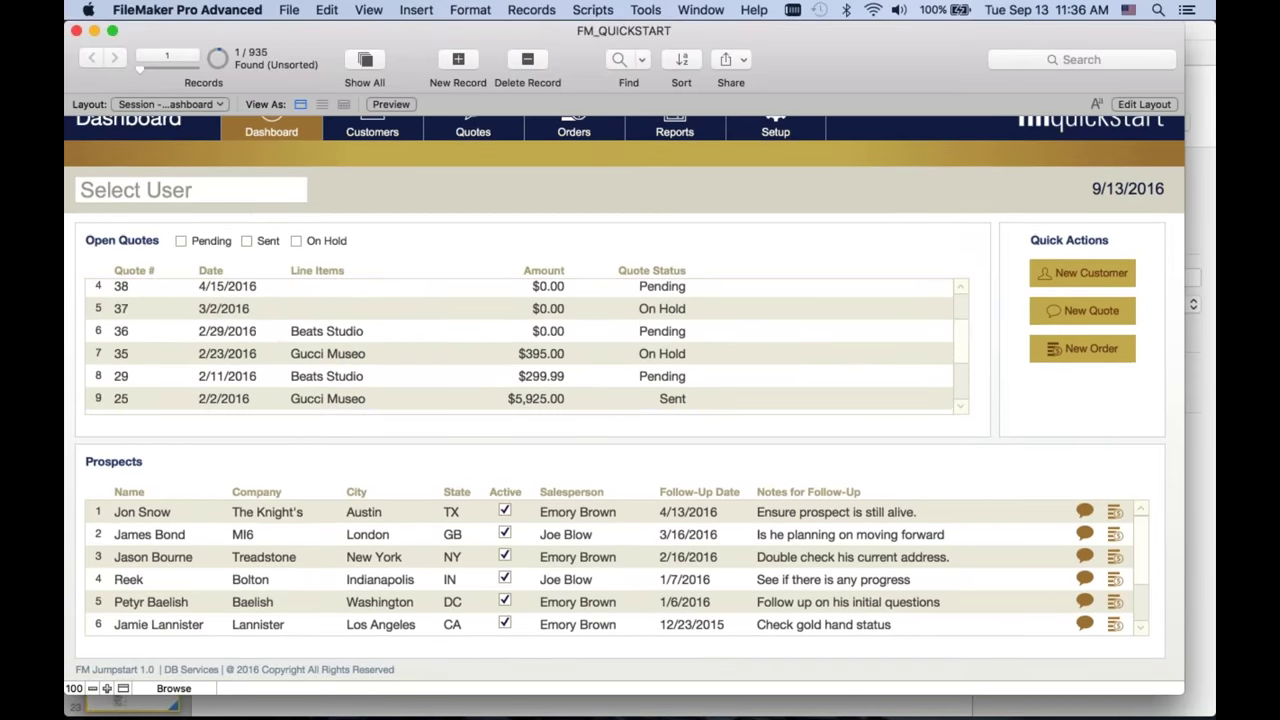
scroll(961, 389, down, 2)
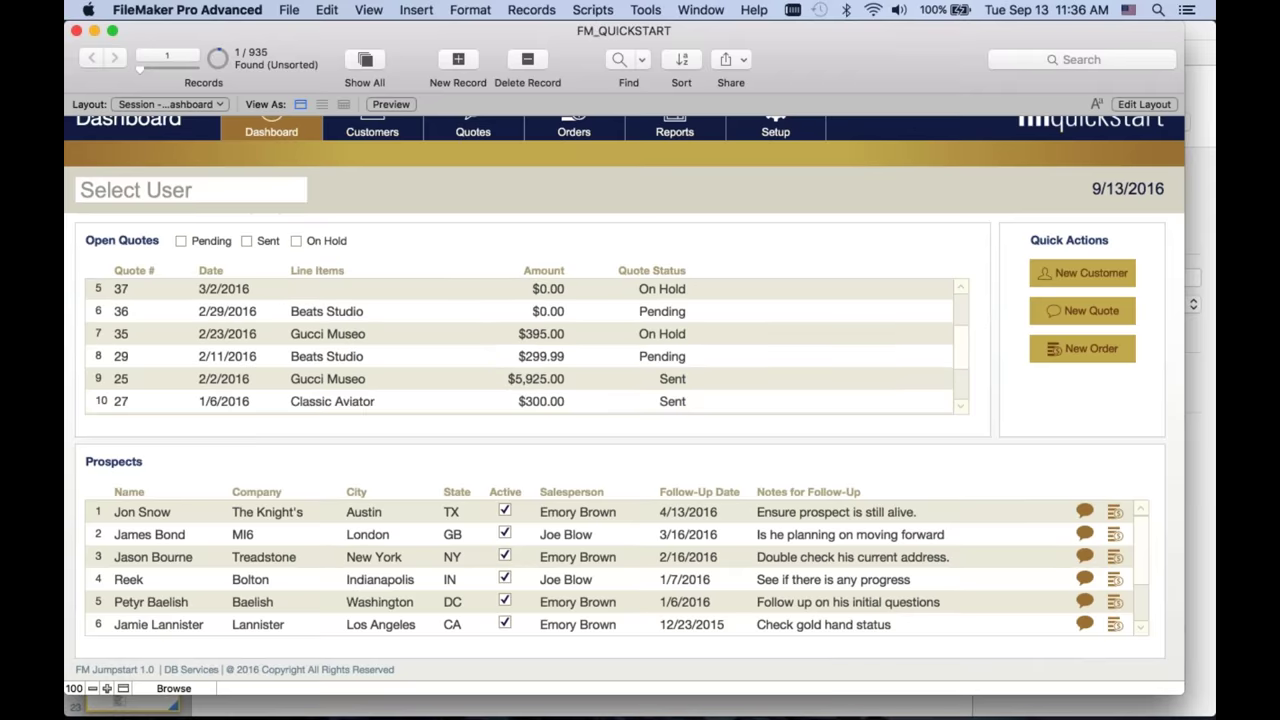
scroll(961, 389, up, 1)
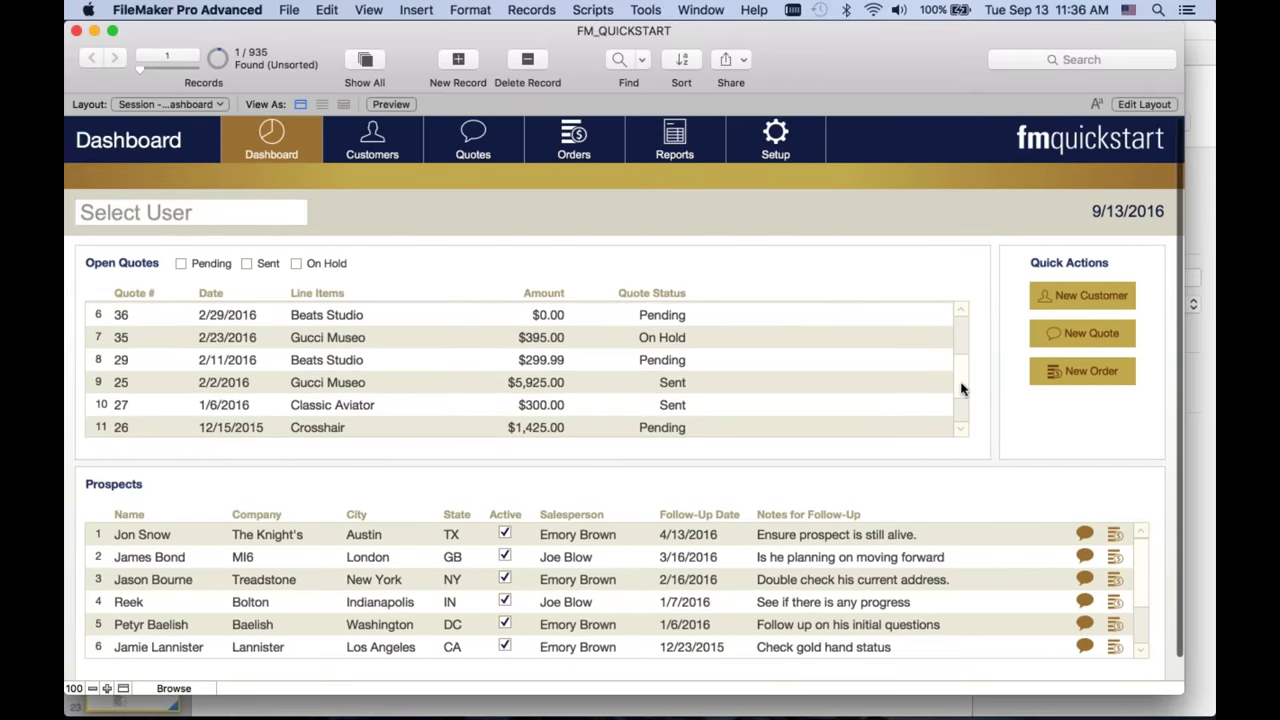
scroll(961, 389, up, 5)
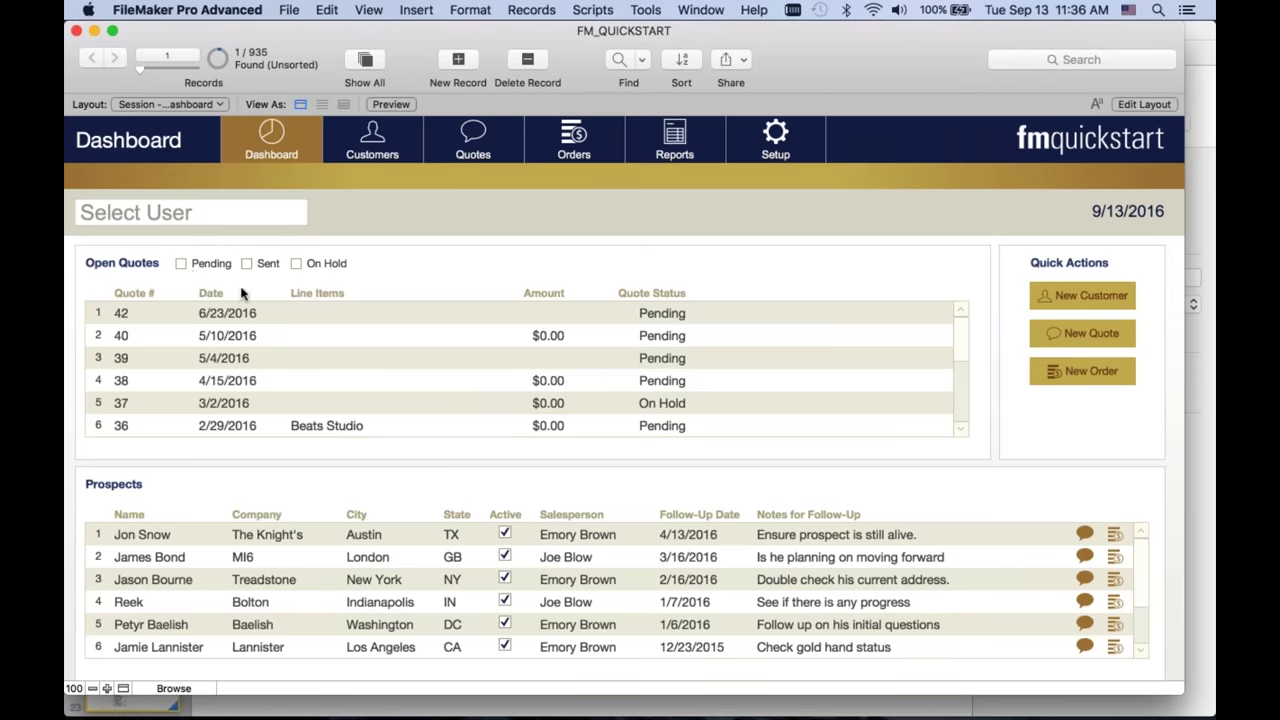
- Filter the Dashboard's Open Quotes by Pending status and look through the listed quotes
click(186, 264)
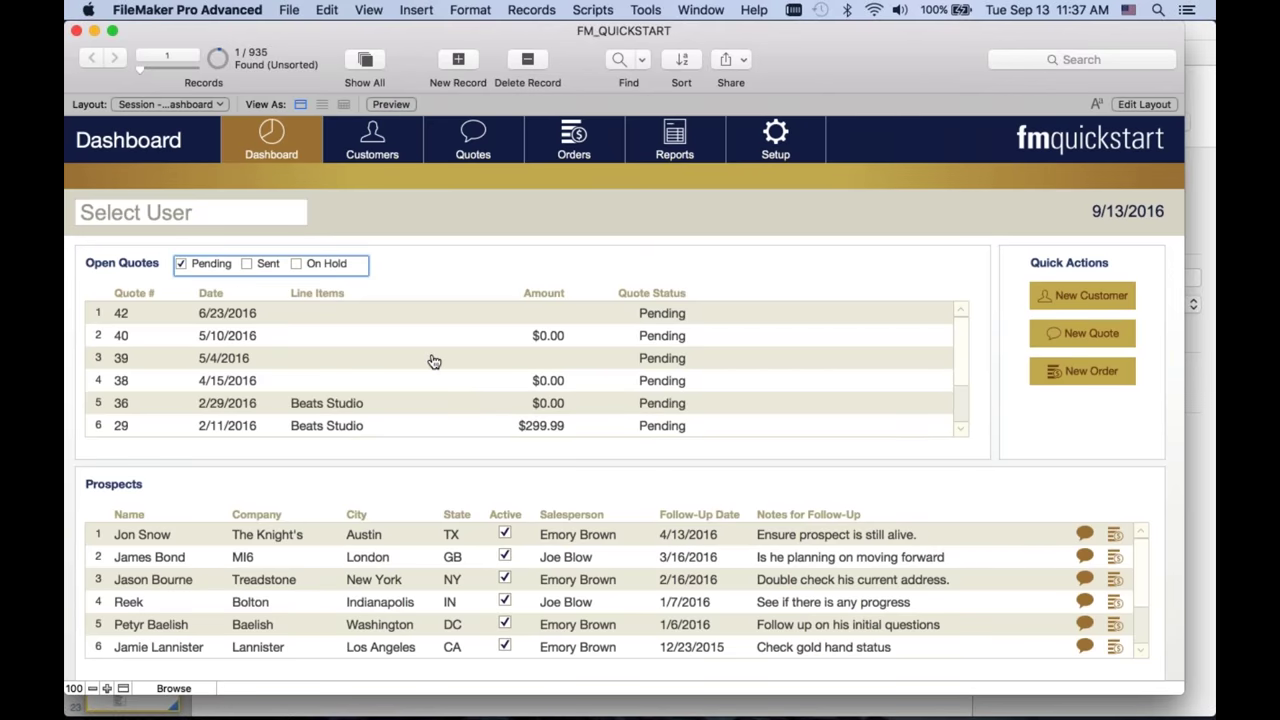
scroll(666, 363, down, 1)
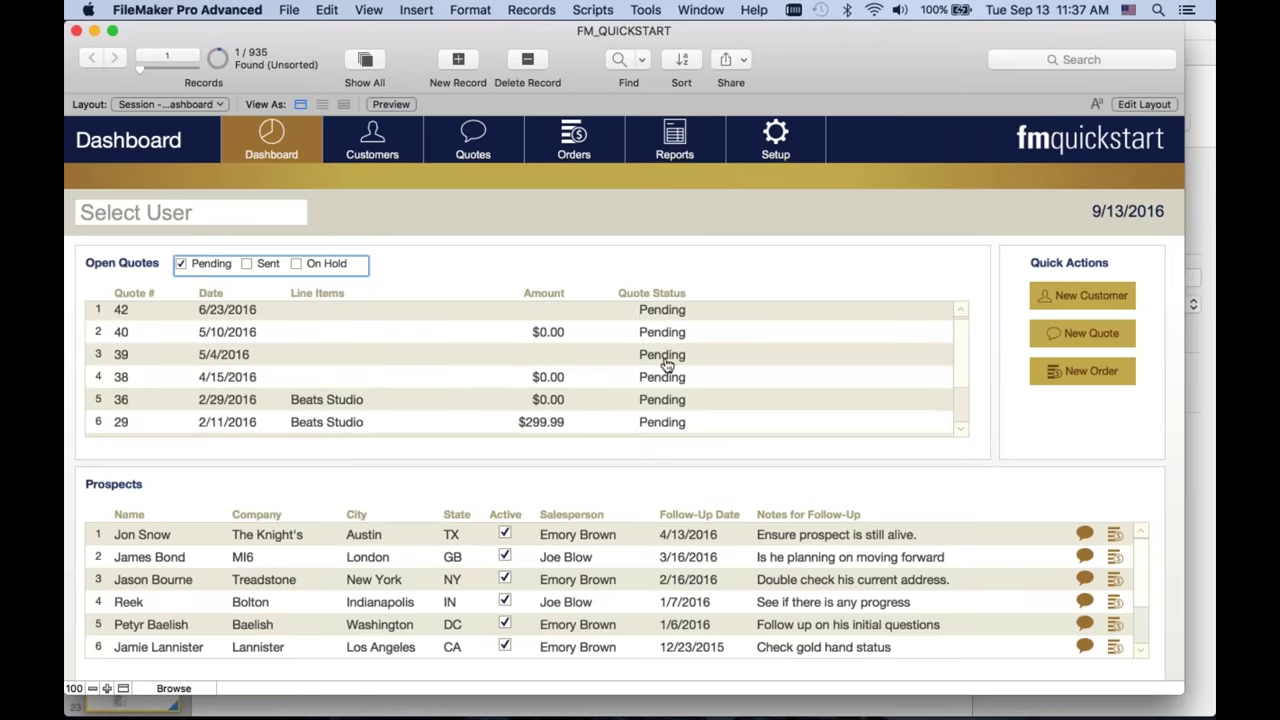
scroll(666, 364, down, 3)
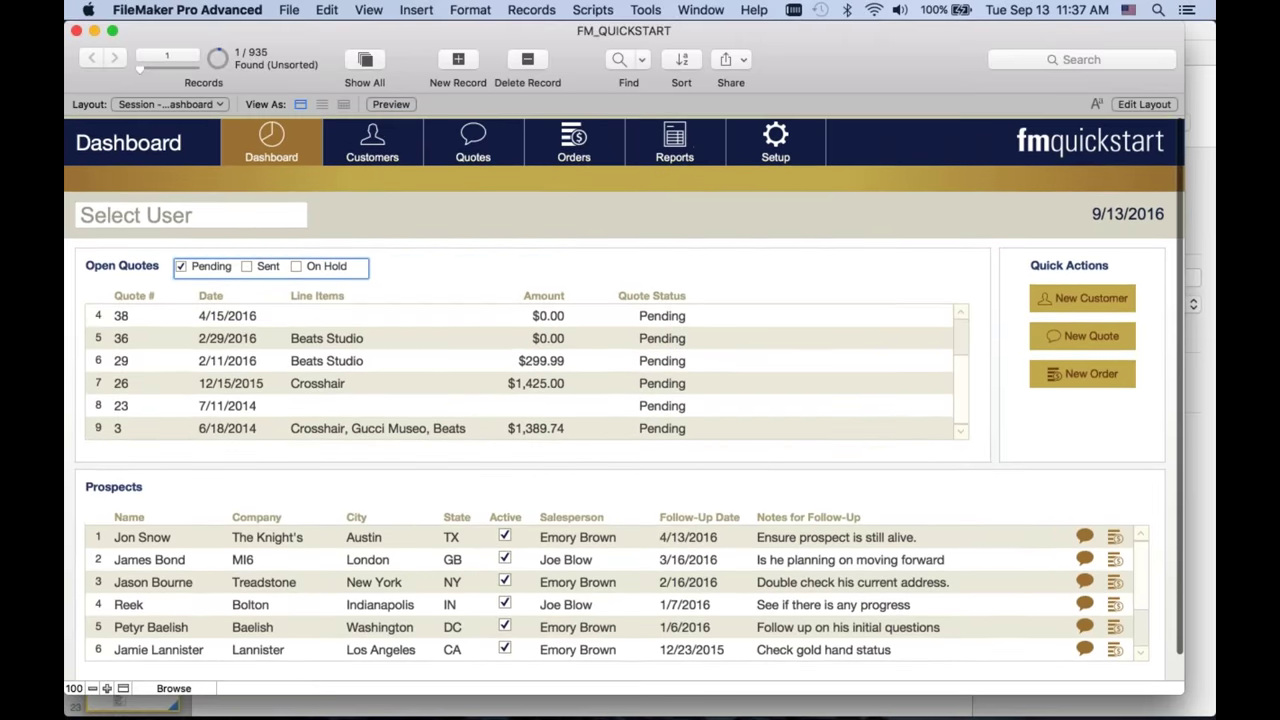
scroll(527, 364, up, 3)
- Add Sent to the Open Quotes status filter alongside Pending and review the portal rows
click(247, 266)
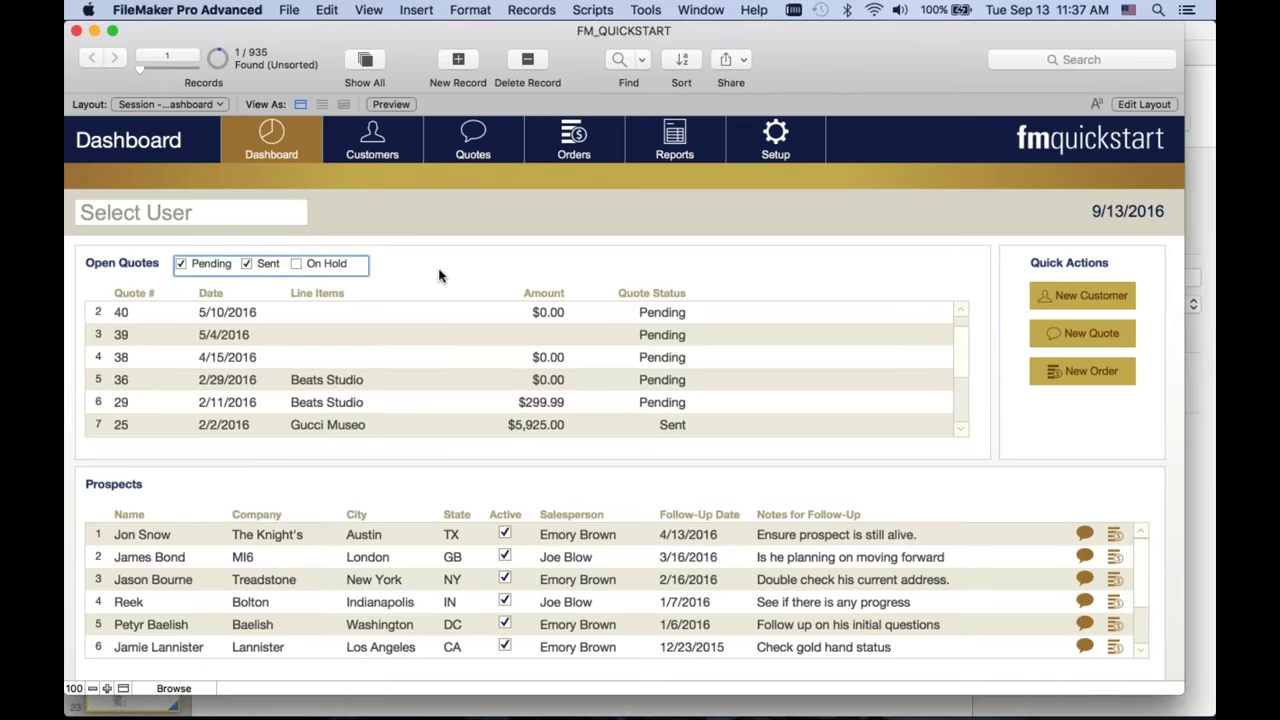
scroll(527, 367, down, 1)
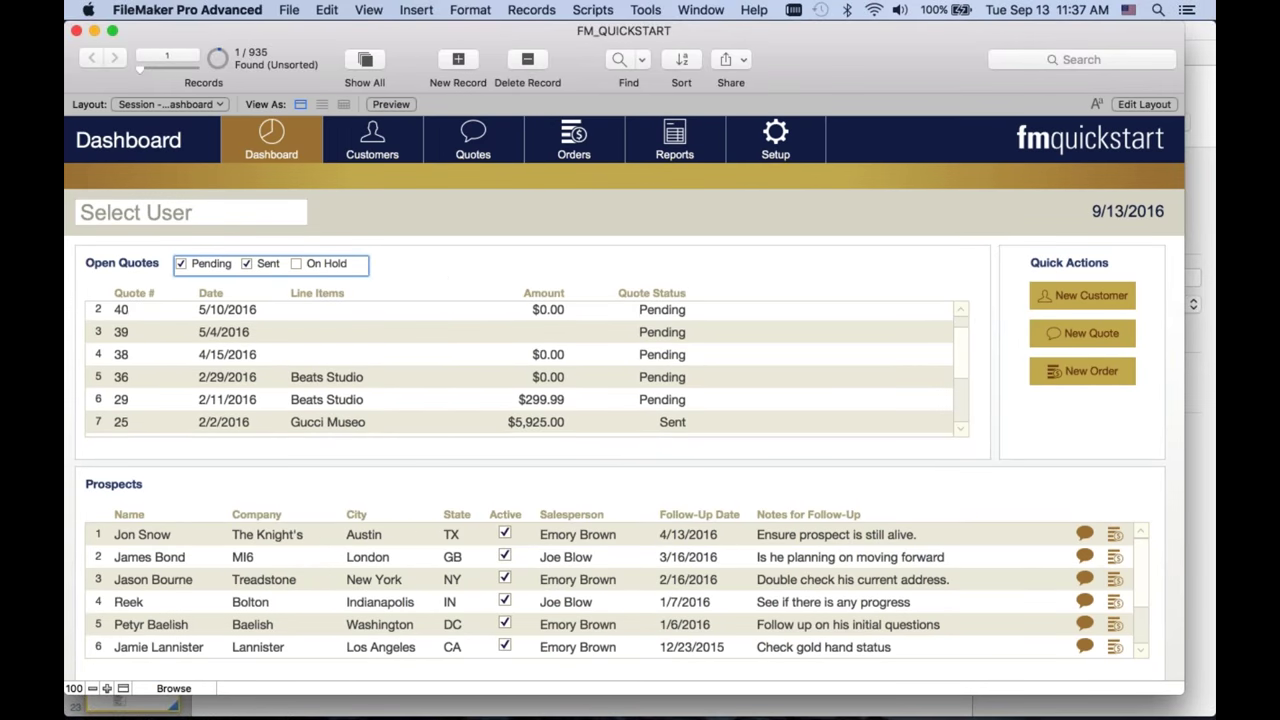
scroll(527, 367, down, 5)
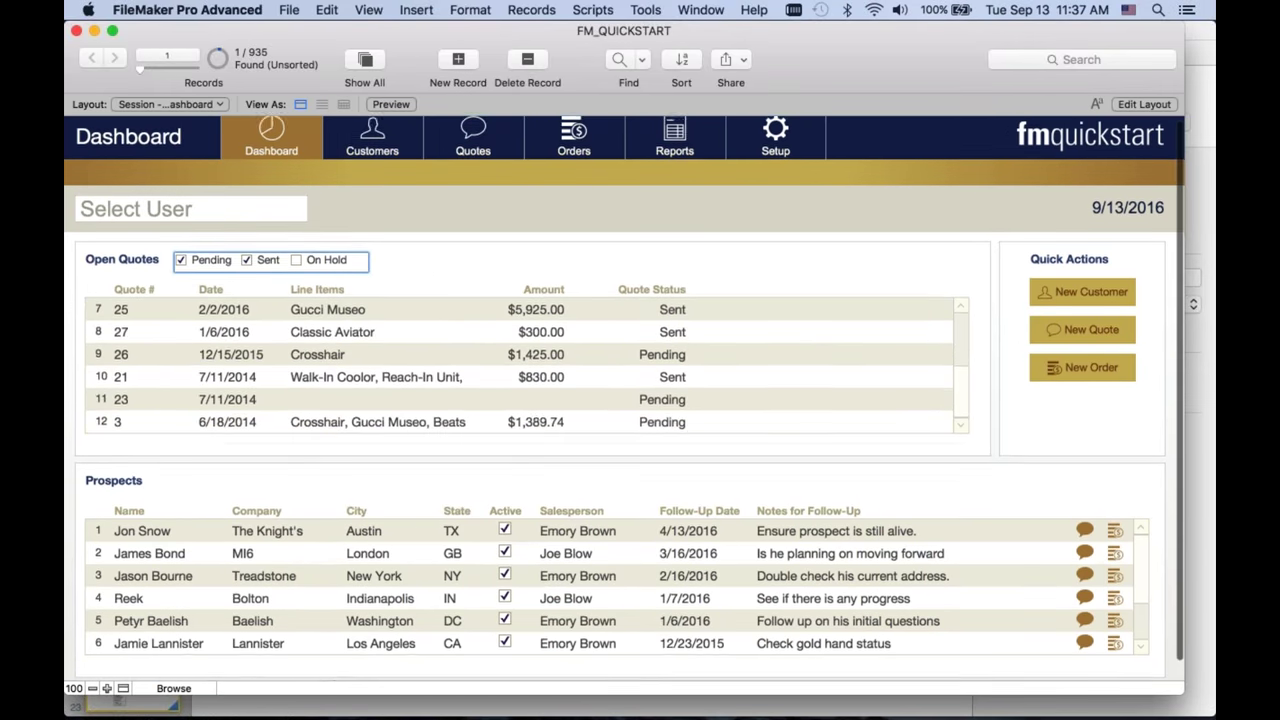
scroll(527, 367, up, 6)
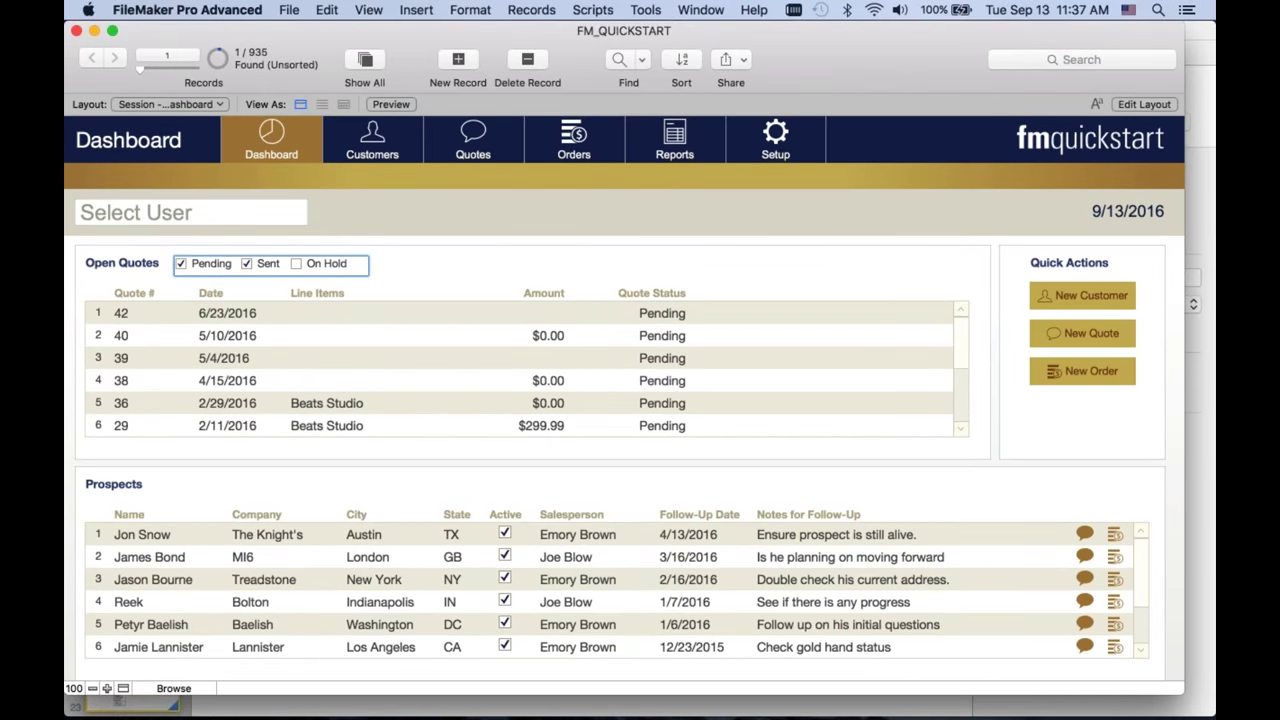
- Inspect the Dashboard in Layout mode, checking the Open Quotes portal's table occurrence and the field behind its status checkboxes
key(super+l)
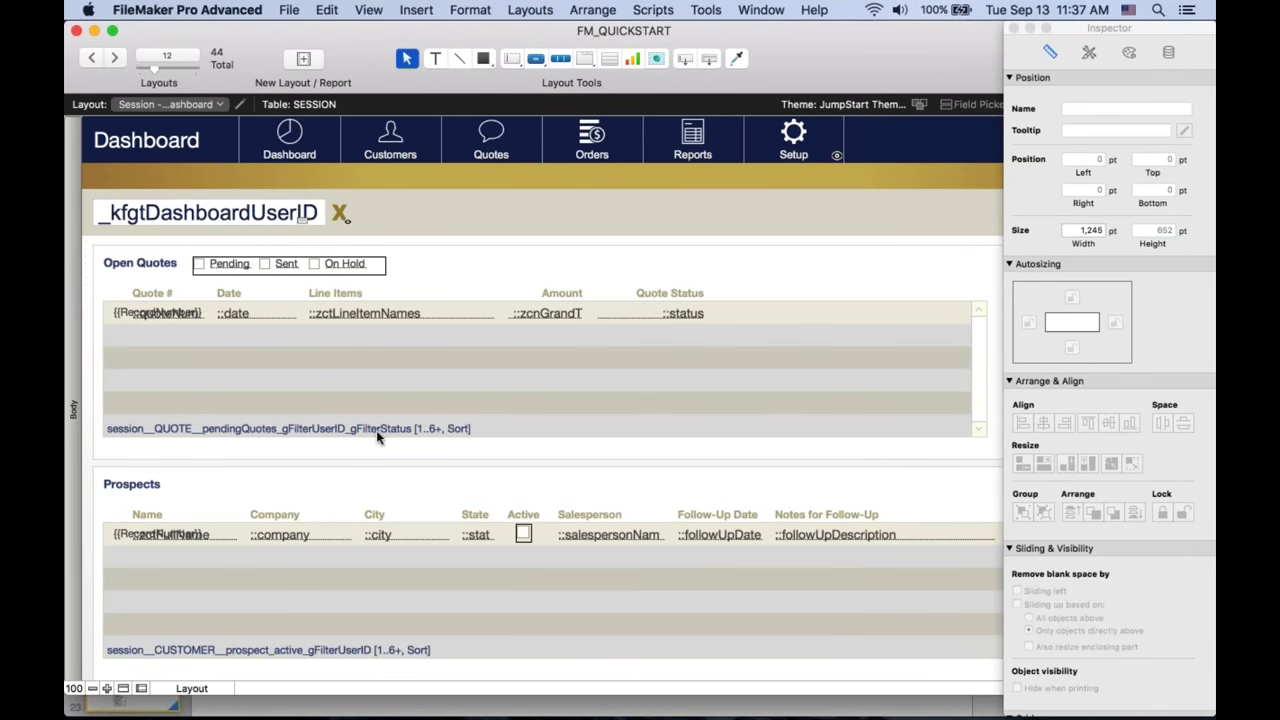
key(super+b)
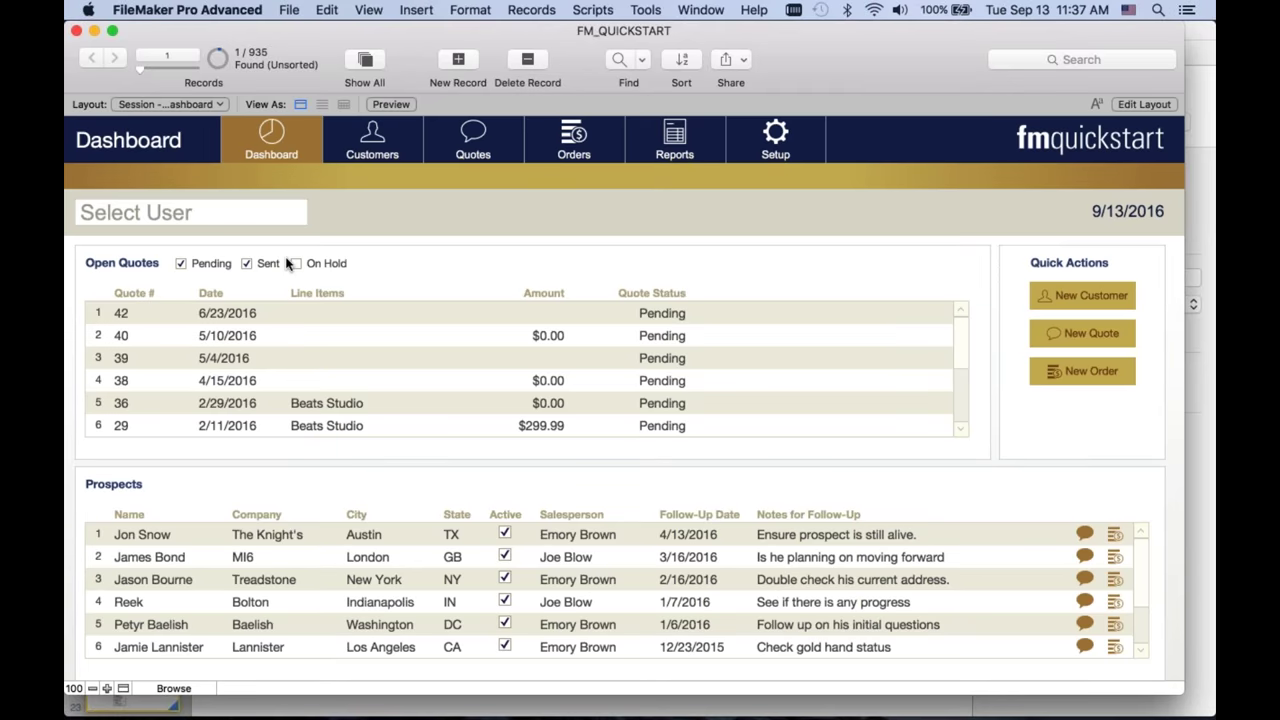
click(204, 688)
click(198, 655)
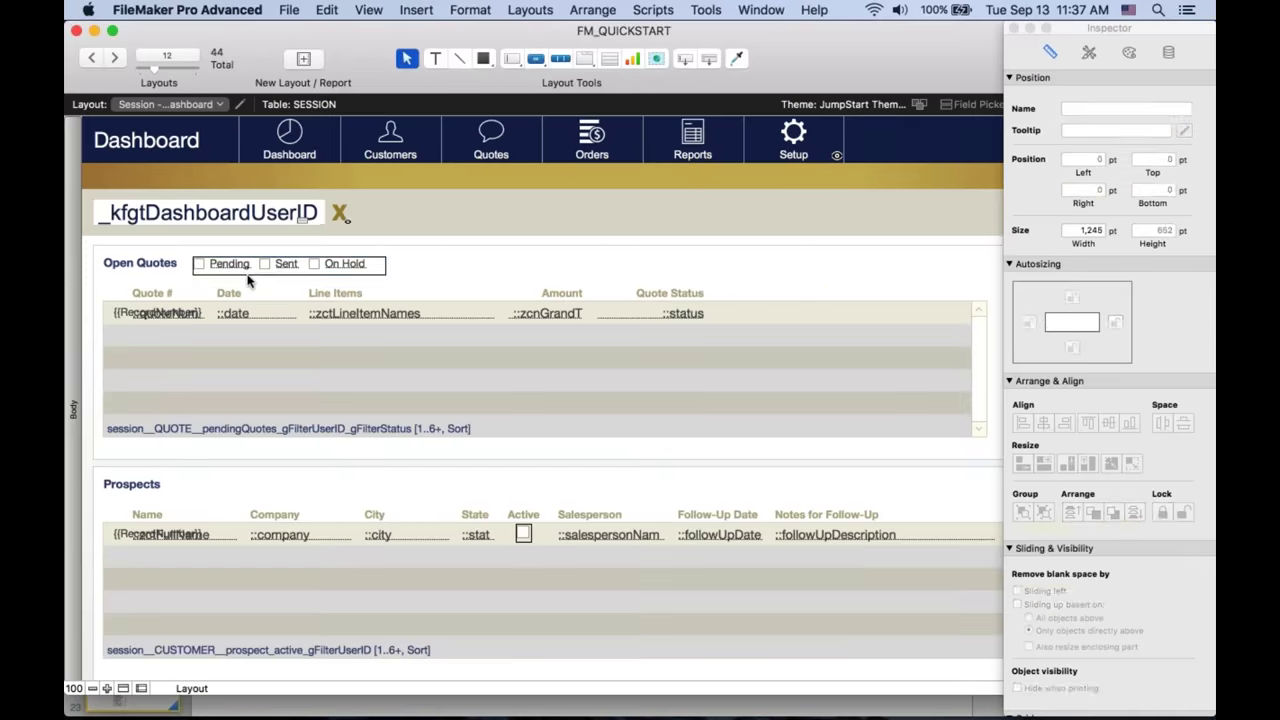
double_click(280, 269)
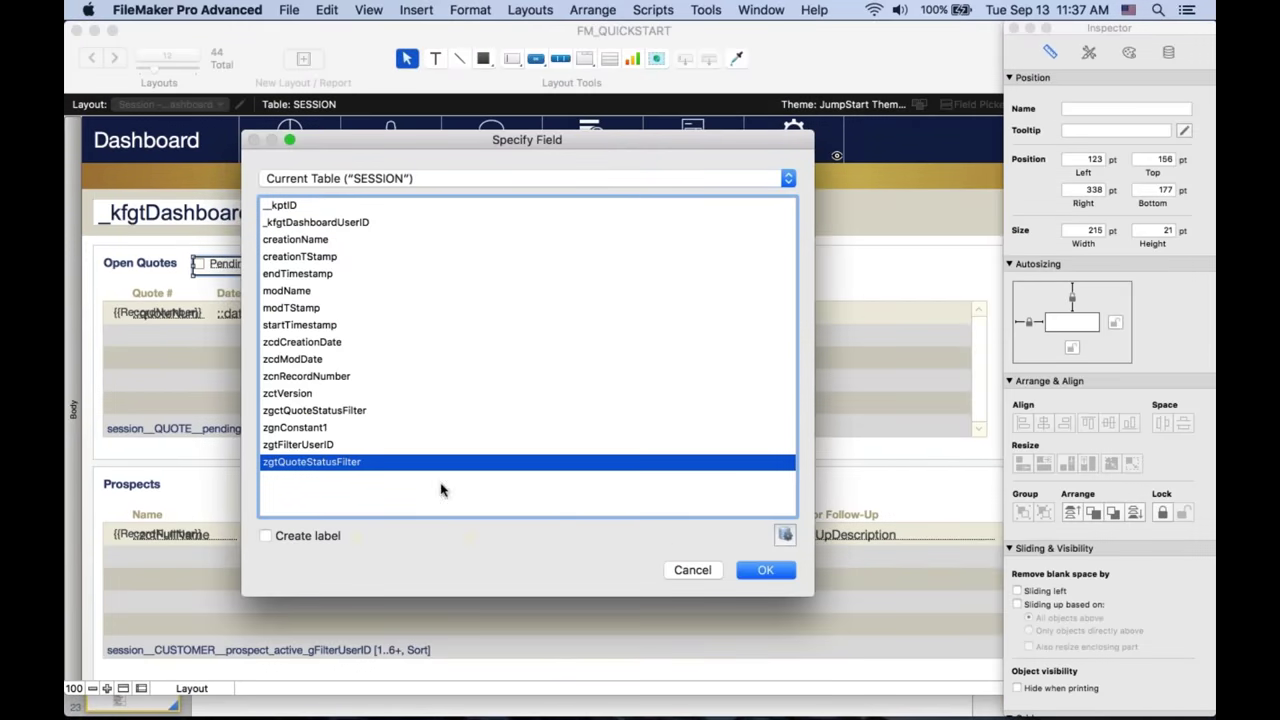
click(688, 569)
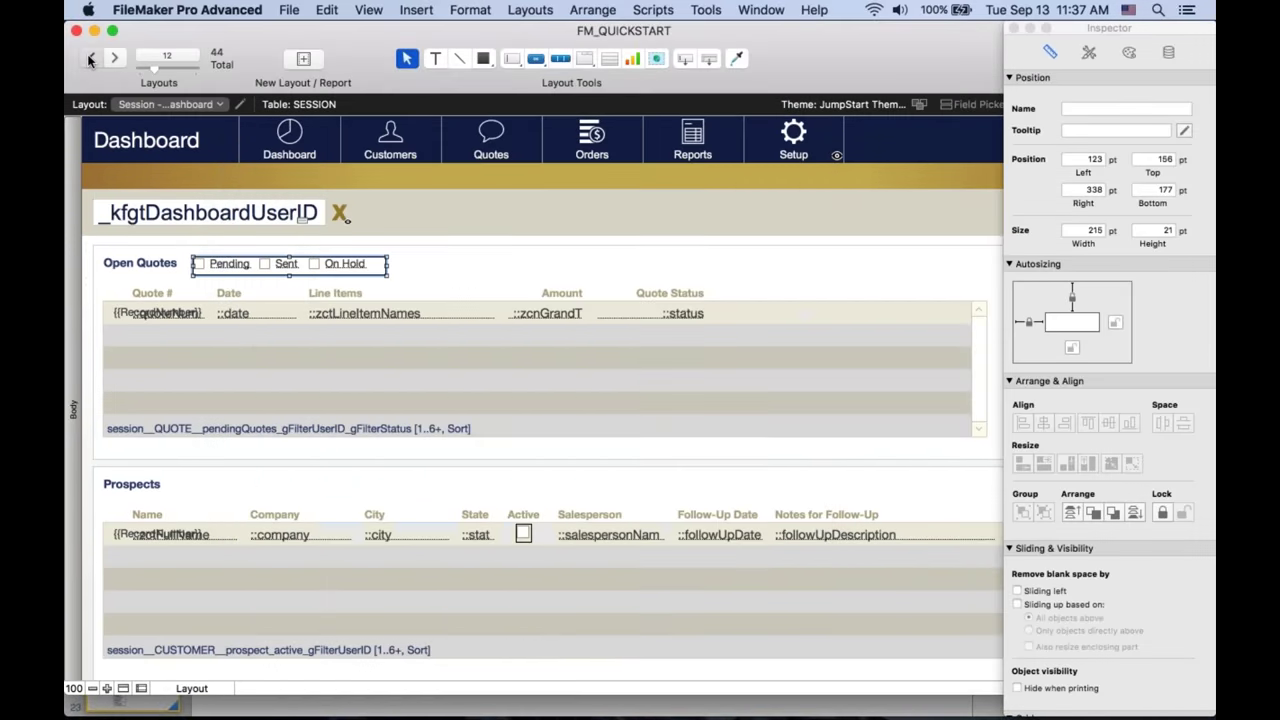
- Go to the preceding SESSION layout and view zgtQuoteStatusFilter's stored values in Browse mode
click(90, 58)
key(super+b)
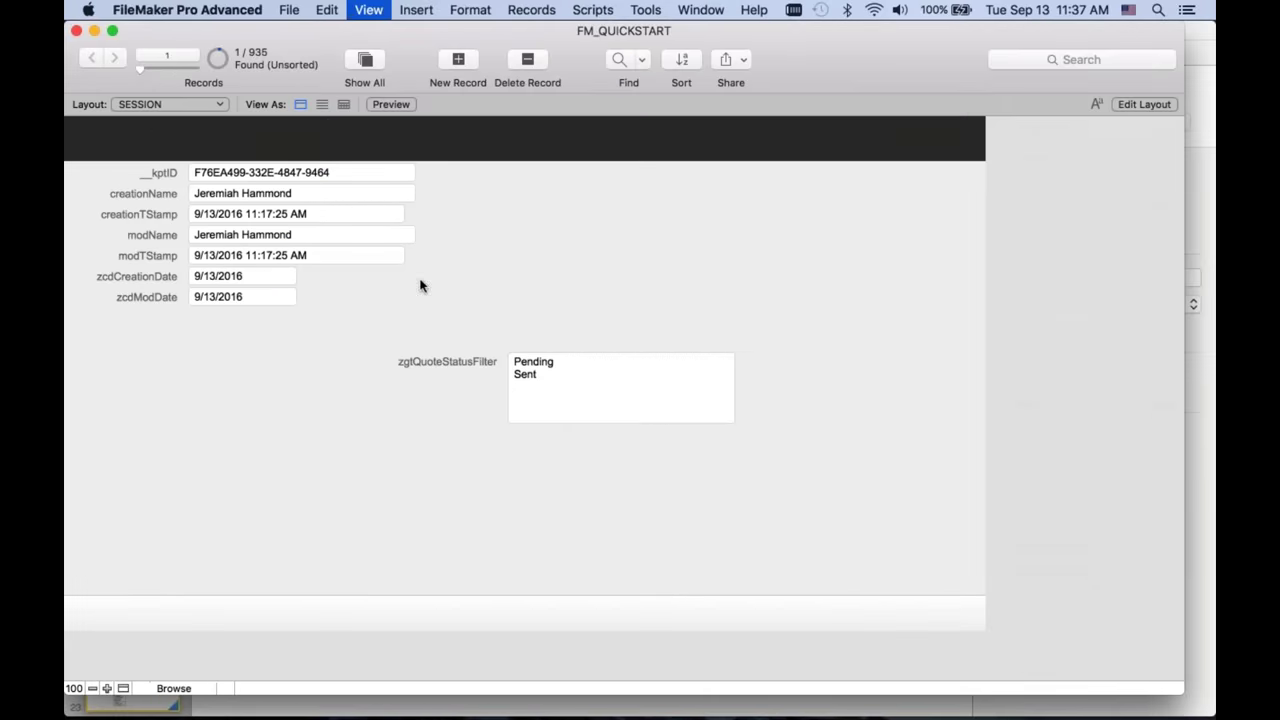
- Open the relationship between SESSION and session__QUOTE__pendingQuotes_gFilterUserID_gFilterStatus from the relationships graph
click(549, 385)
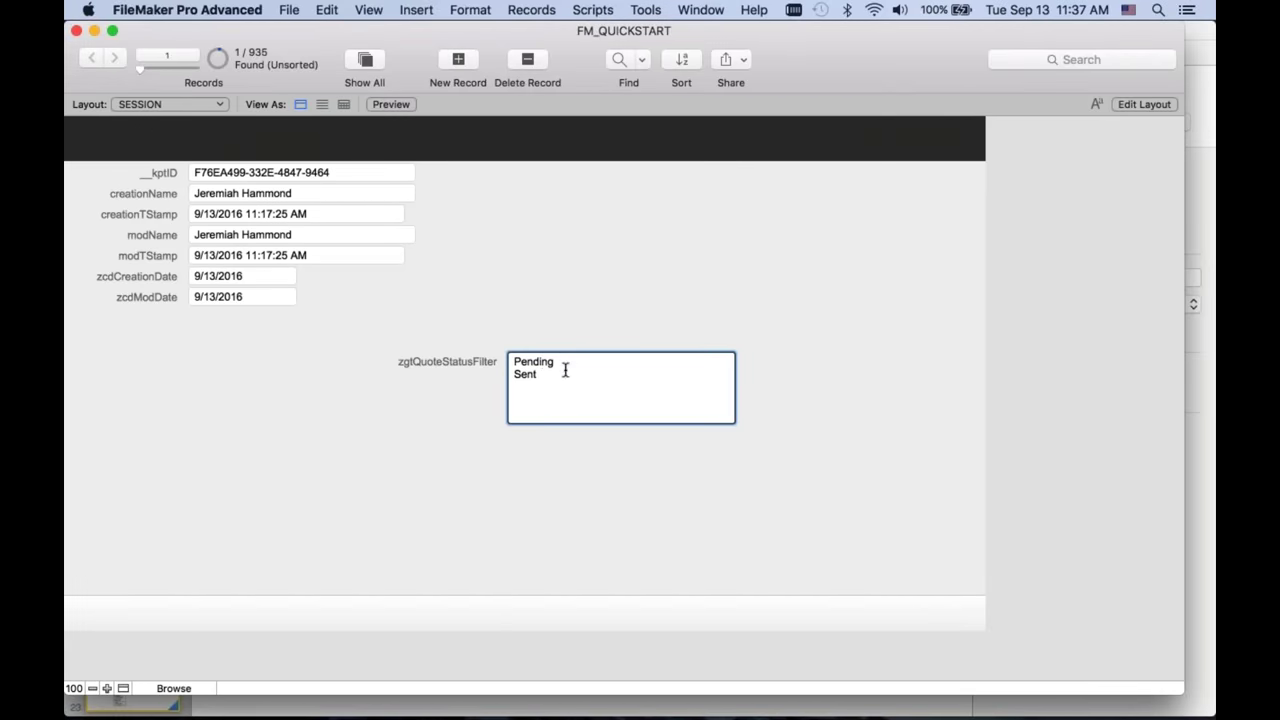
click(521, 332)
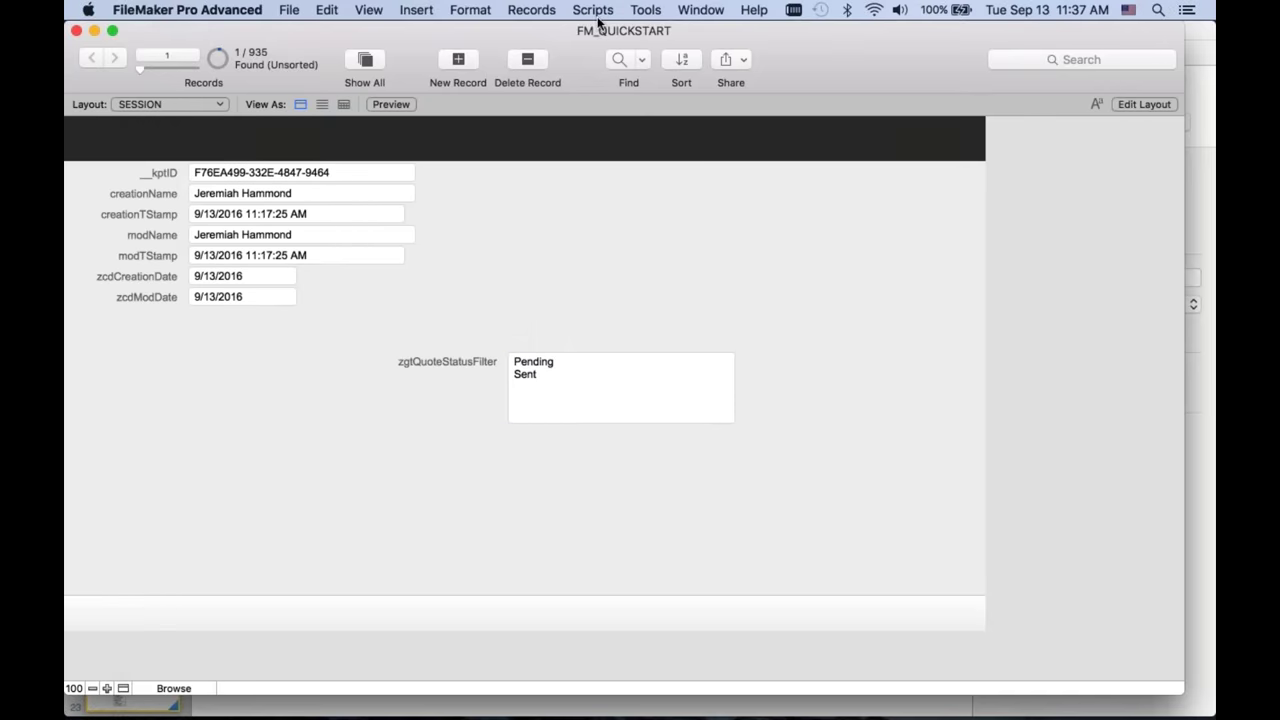
key(super+shift+d)
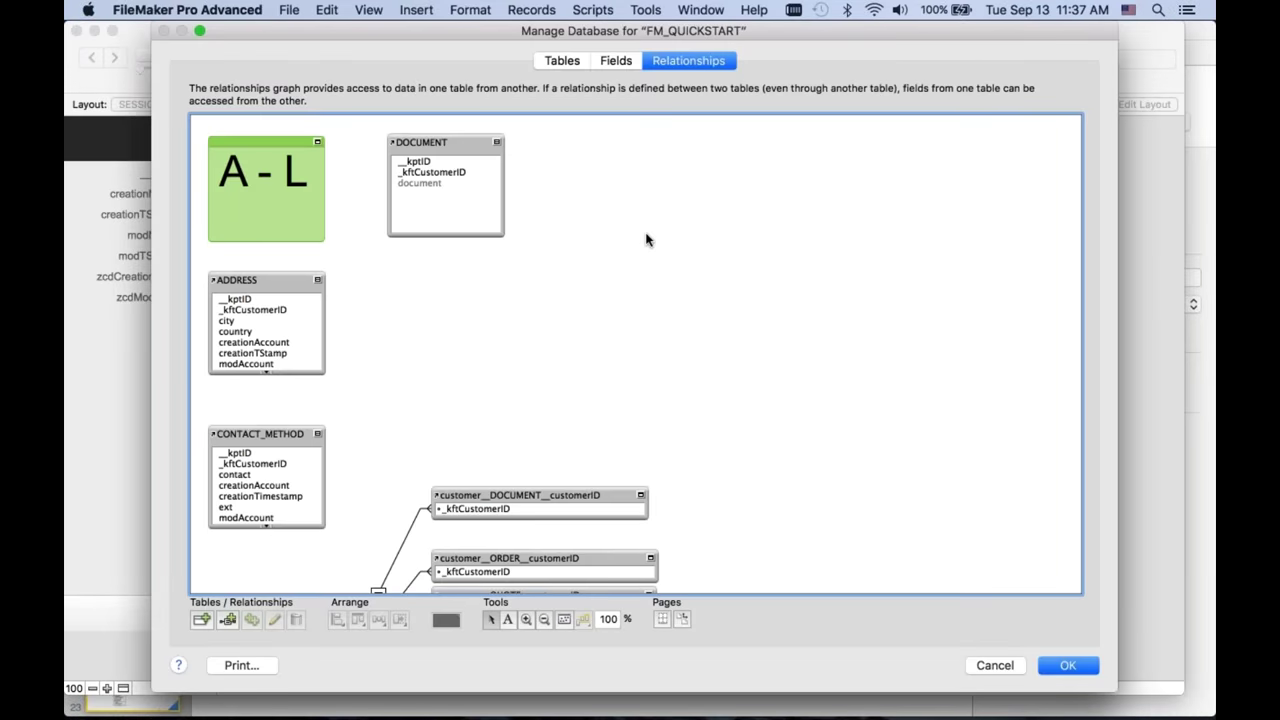
scroll(646, 240, down, 15)
scroll(646, 240, right, 5)
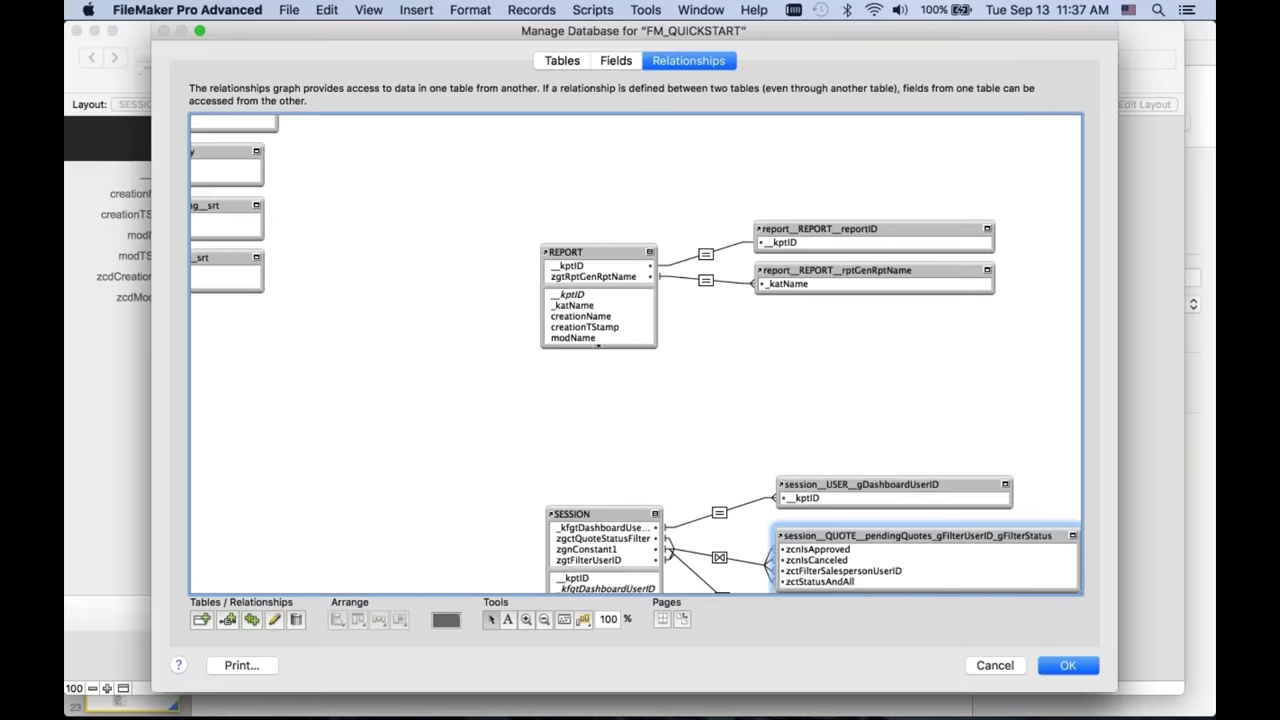
scroll(646, 240, down, 7)
scroll(646, 240, right, 3)
click(659, 424)
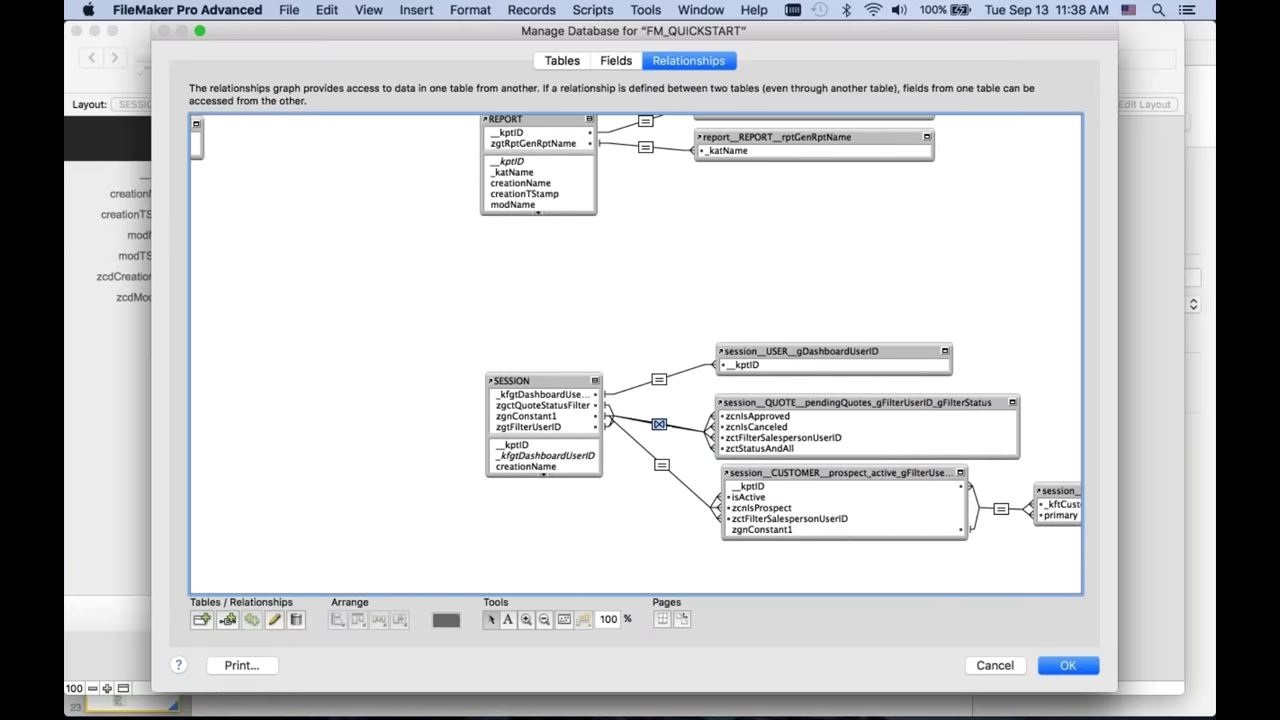
double_click(659, 424)
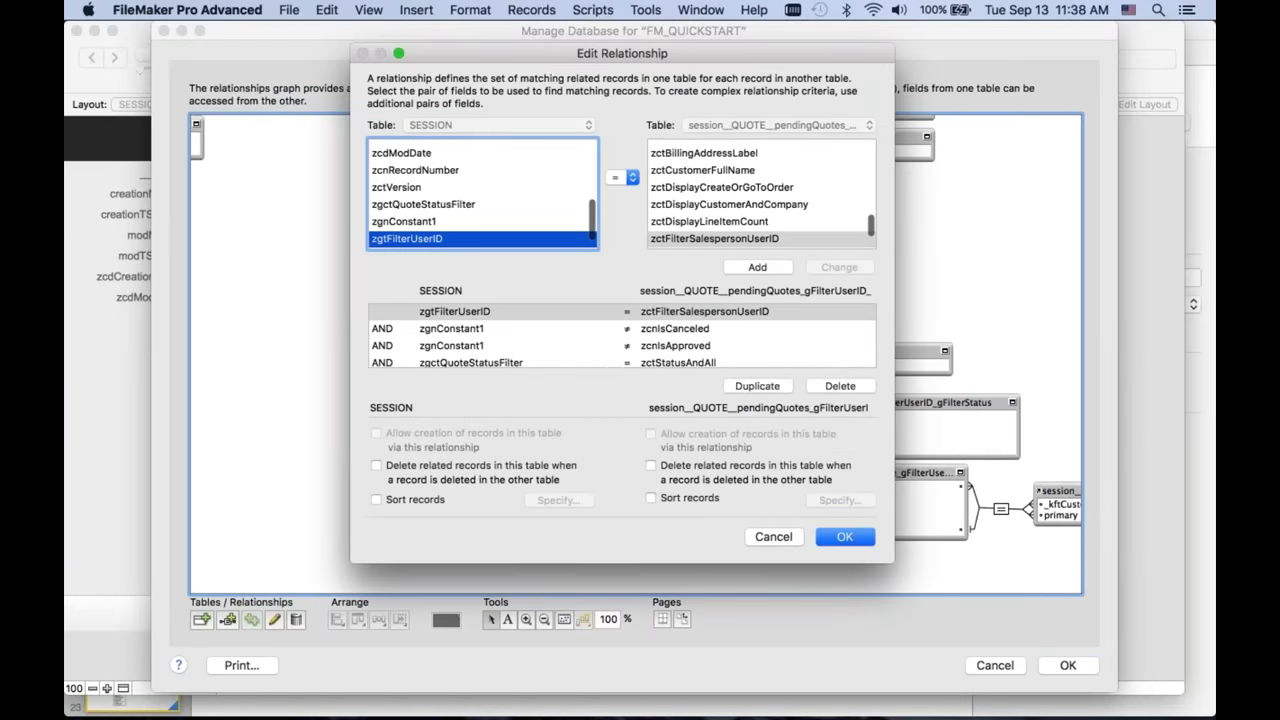
- Examine the criterion matching zgctQuoteStatusFilter to zctStatusAndAll and leave the relationship and the graph unchanged
click(567, 360)
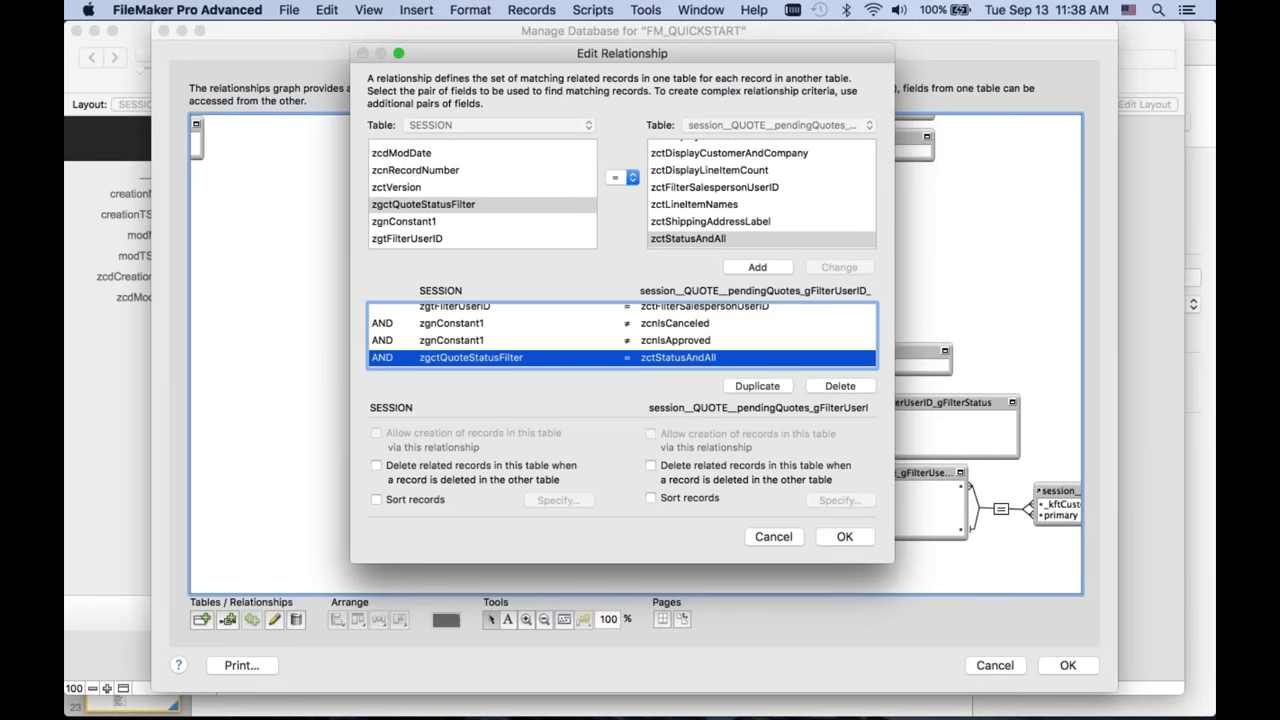
click(776, 539)
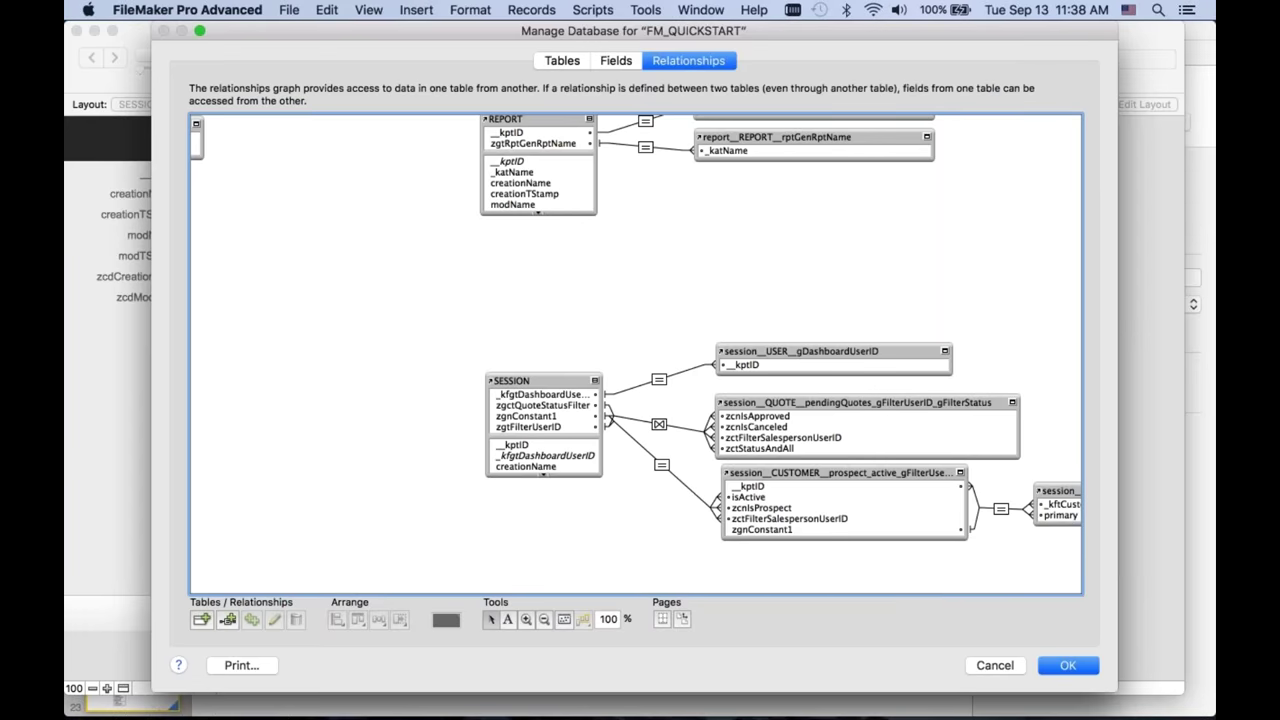
click(1057, 666)
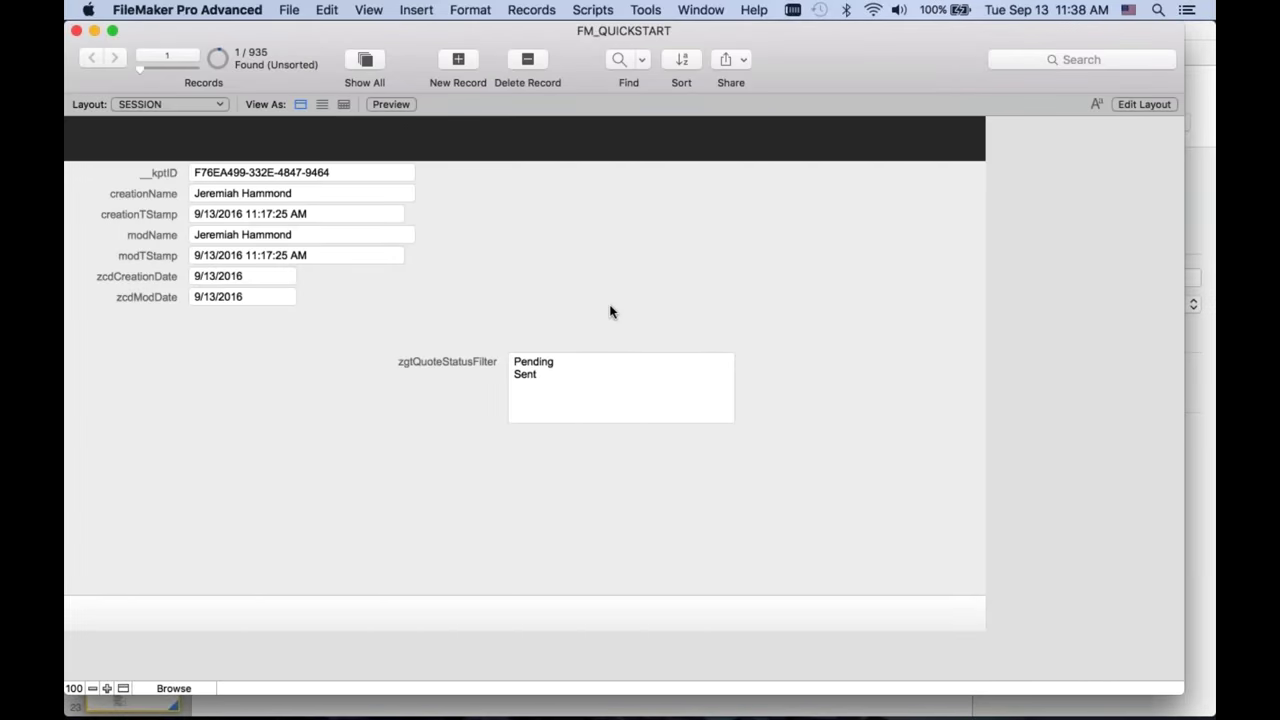
- Switch to the Relational Design Webinar presentation in Keynote and play it from the ERDs slide
key(super+Tab)
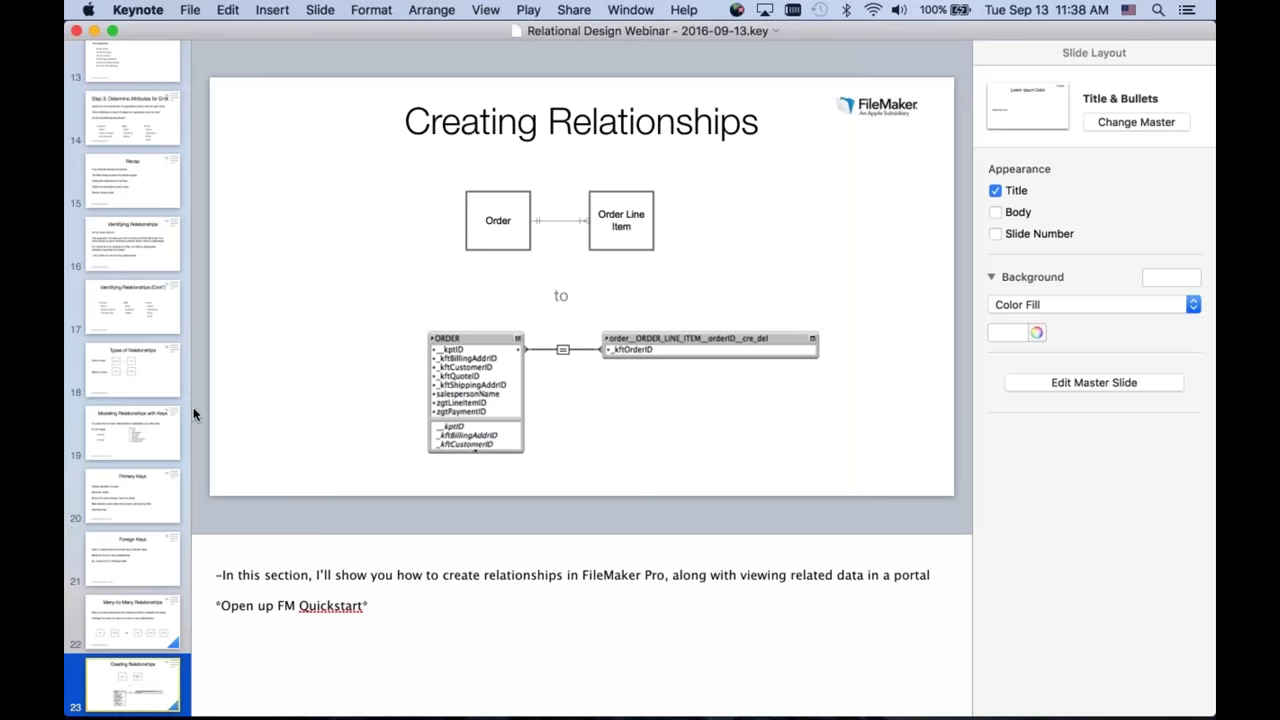
scroll(128, 380, down, 10)
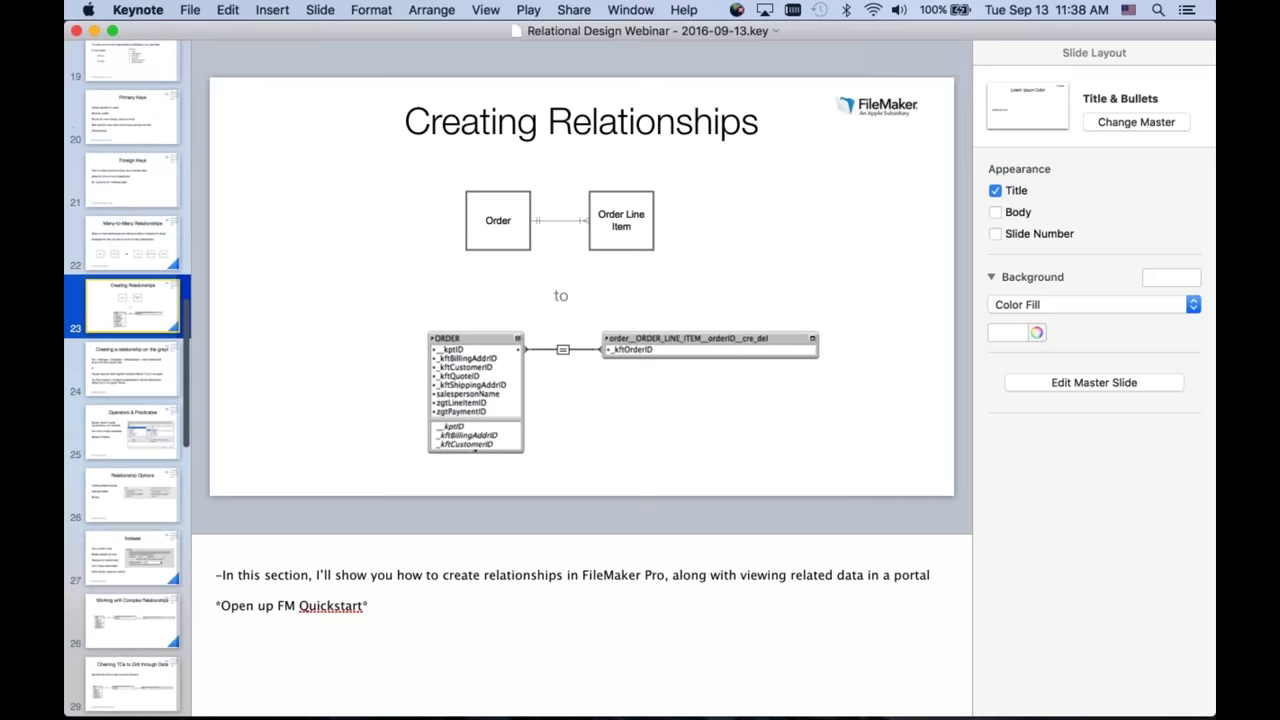
scroll(128, 380, down, 3)
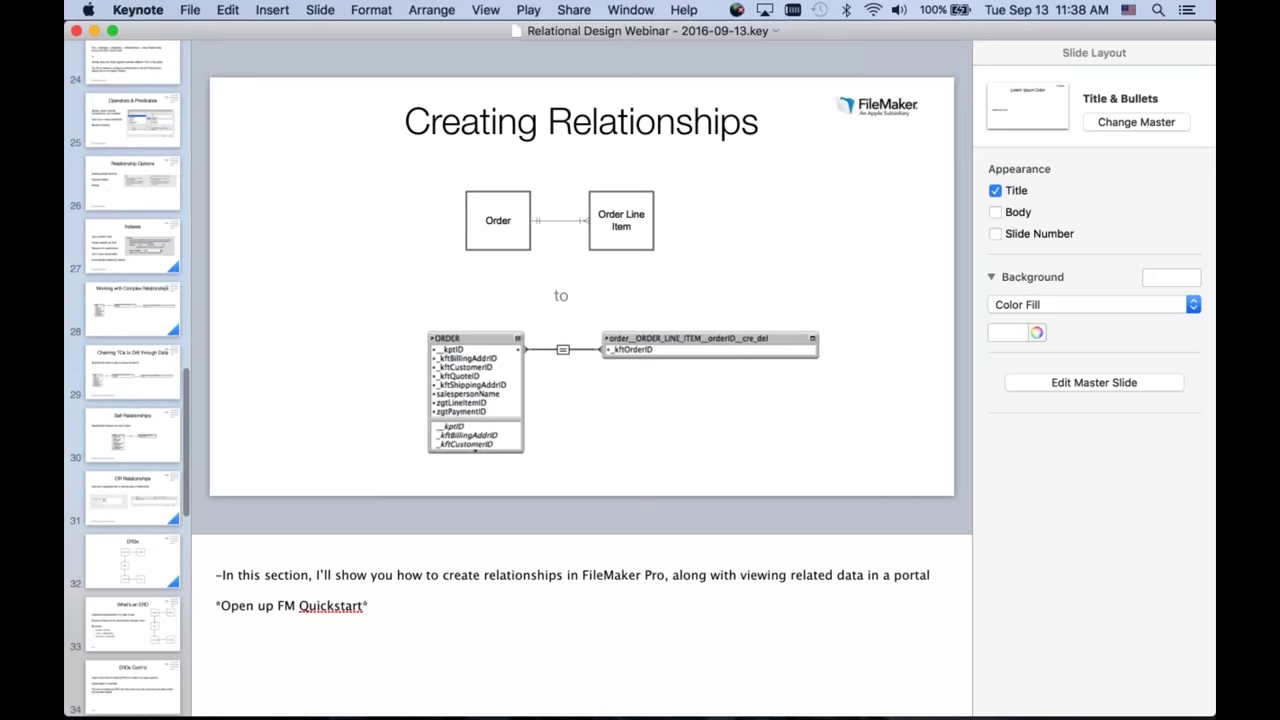
click(132, 562)
key(alt+super+p)
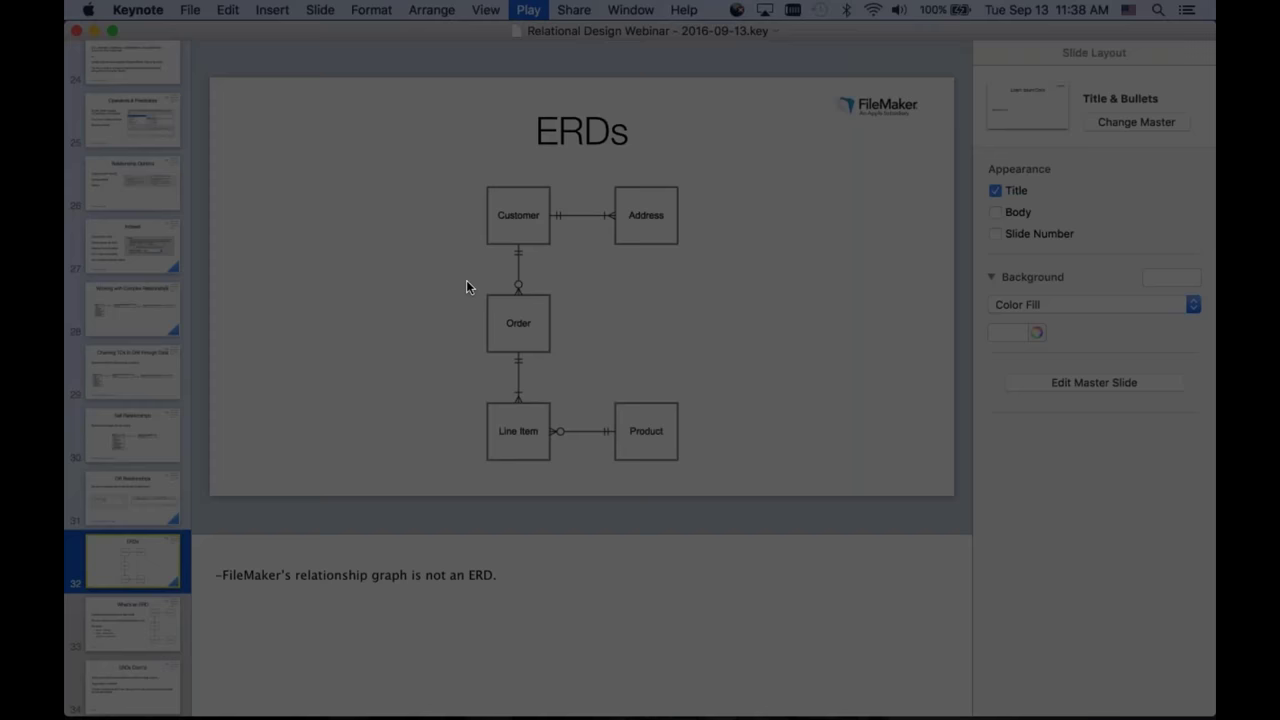
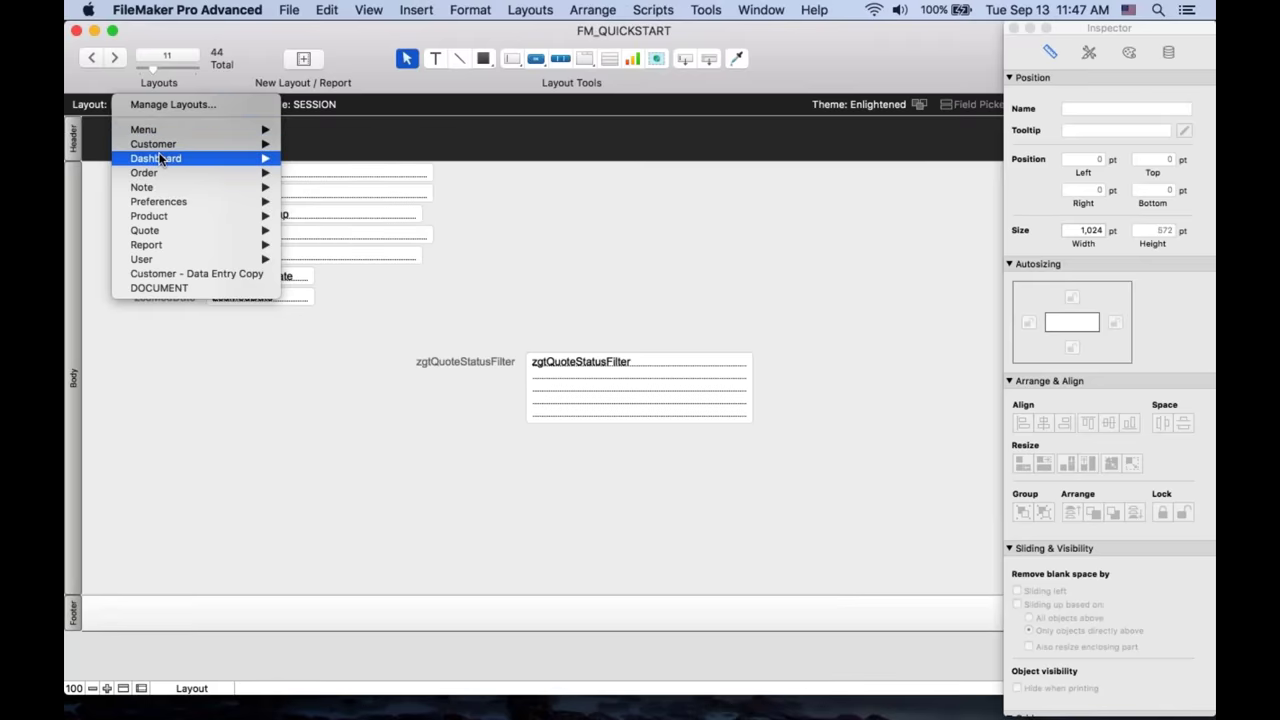
- Return FM_QUICKSTART to the Session Dashboard layout in Browse mode and close its window
mouse_move(156, 158)
click(337, 171)
key(super+b)
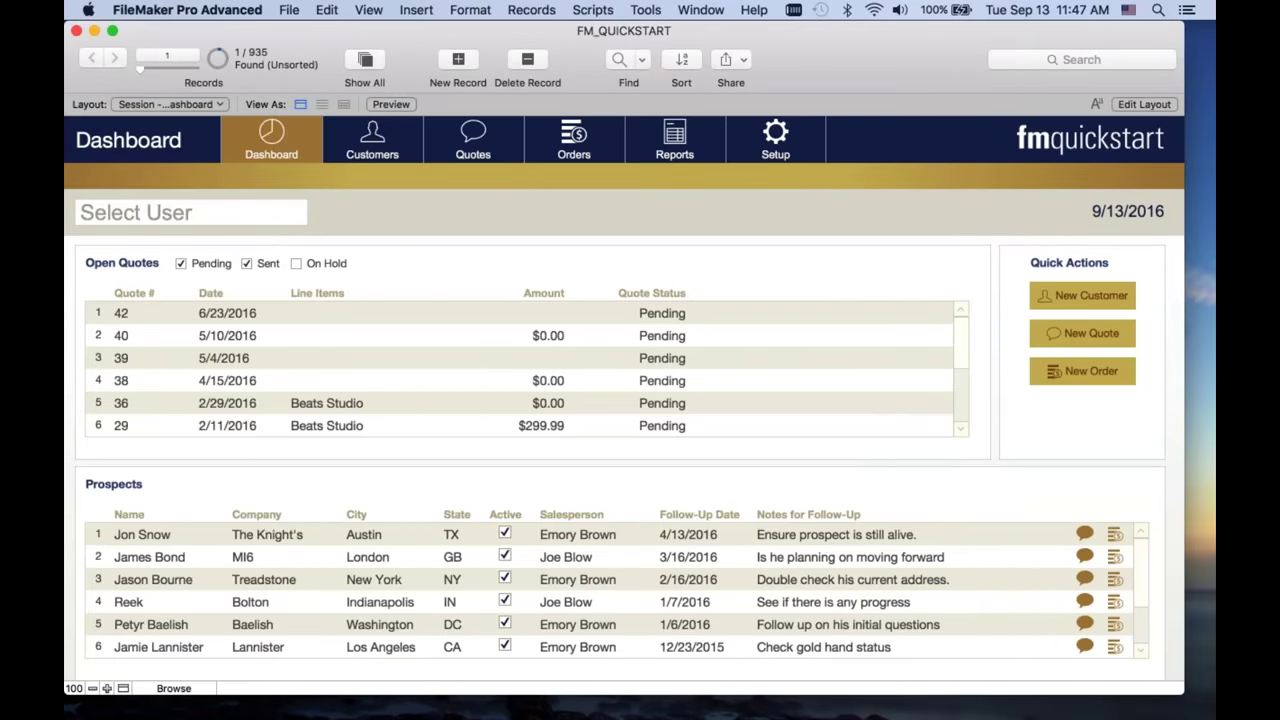
click(76, 30)
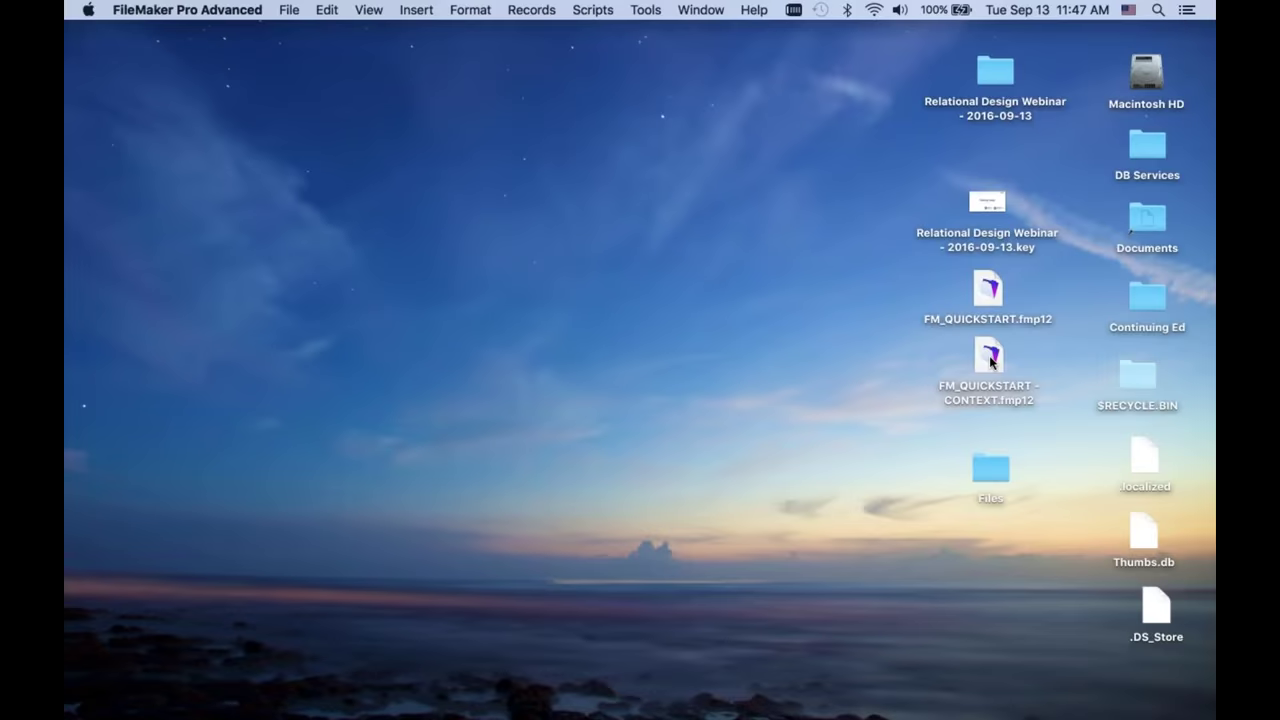
- Open FM_QUICKSTART - CONTEXT.fmp12 from the desktop and bring up its relationships graph
click(990, 358)
double_click(990, 356)
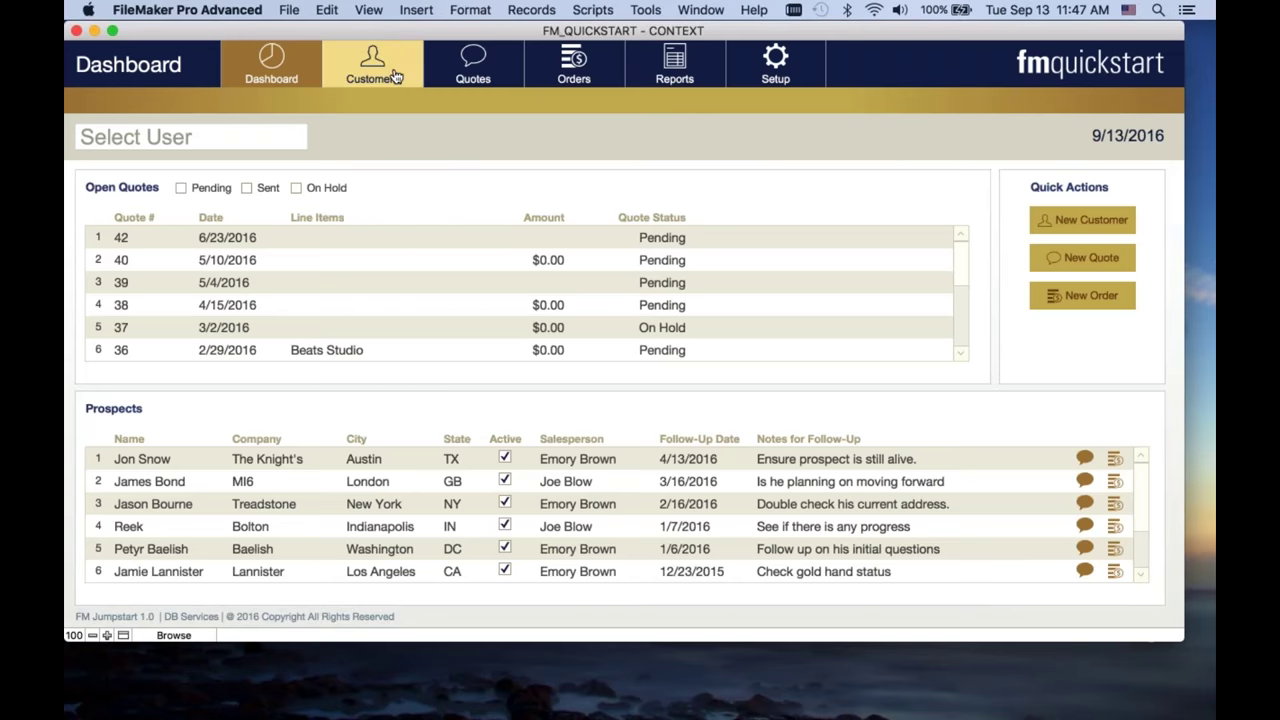
key(super+shift+d)
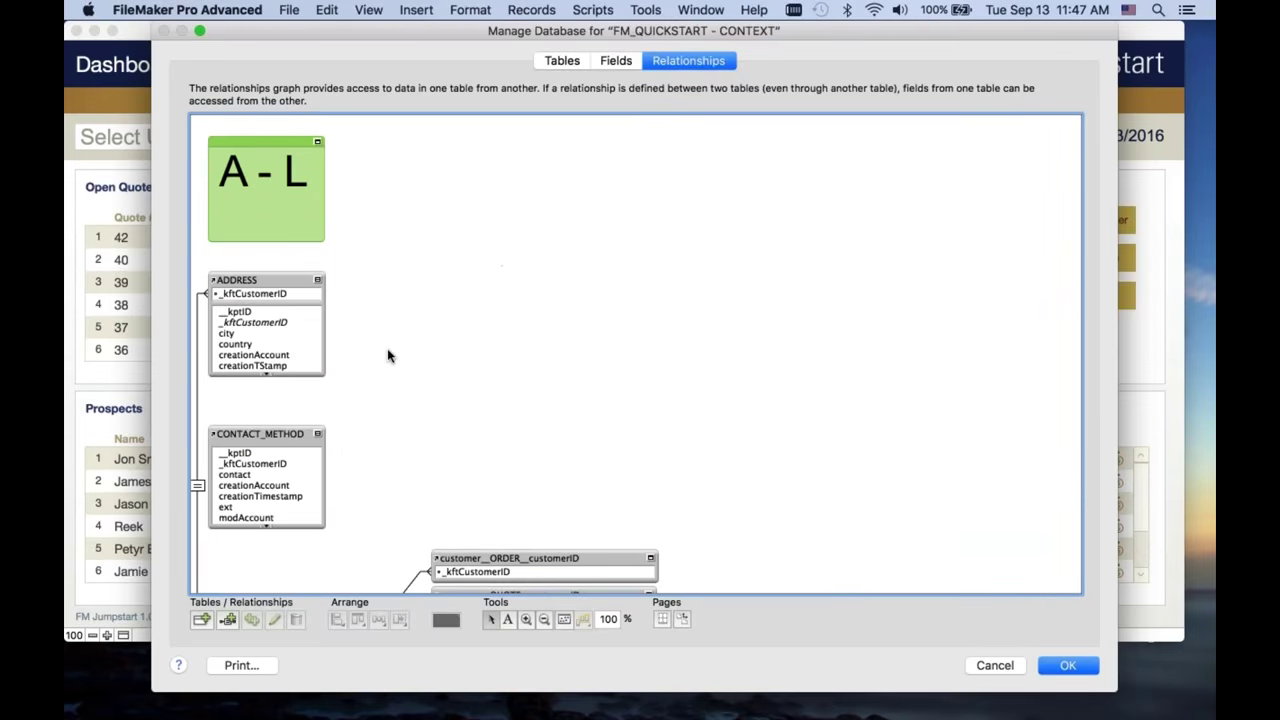
- Examine how the ADDRESS, CUSTOMER and ORDER occurrences are linked across the relationships graph
scroll(388, 355, down, 3)
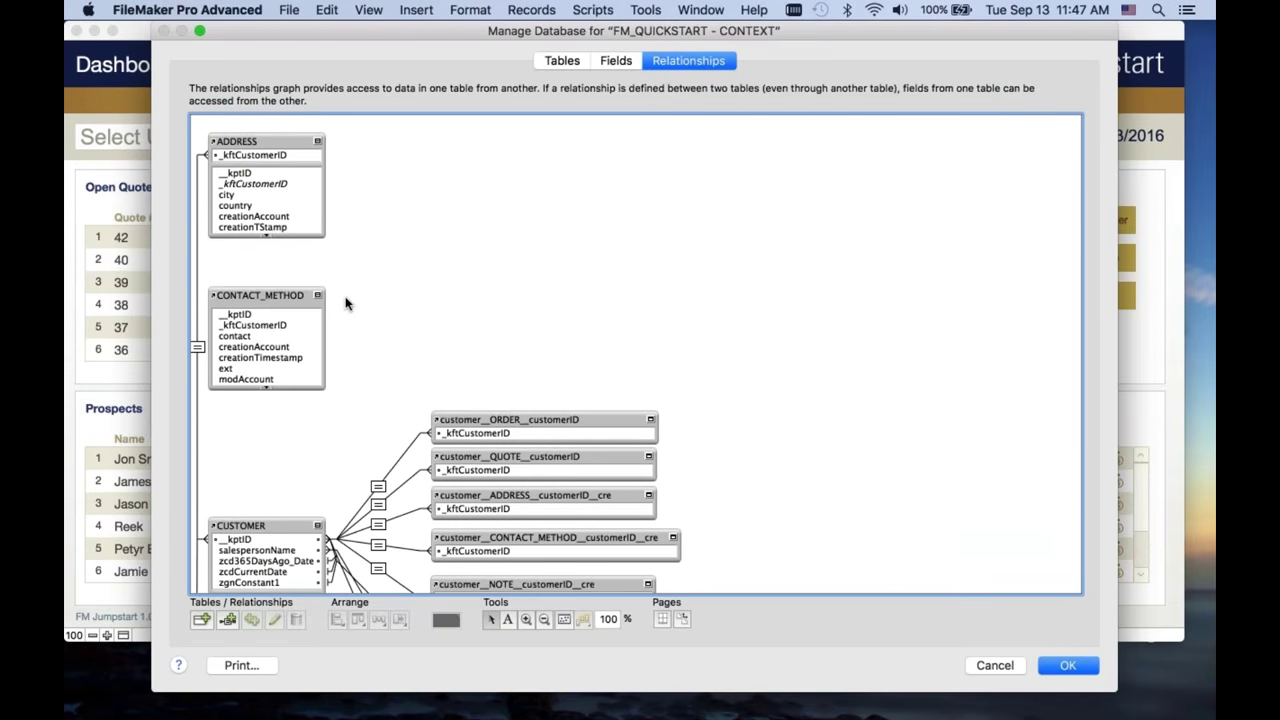
click(291, 143)
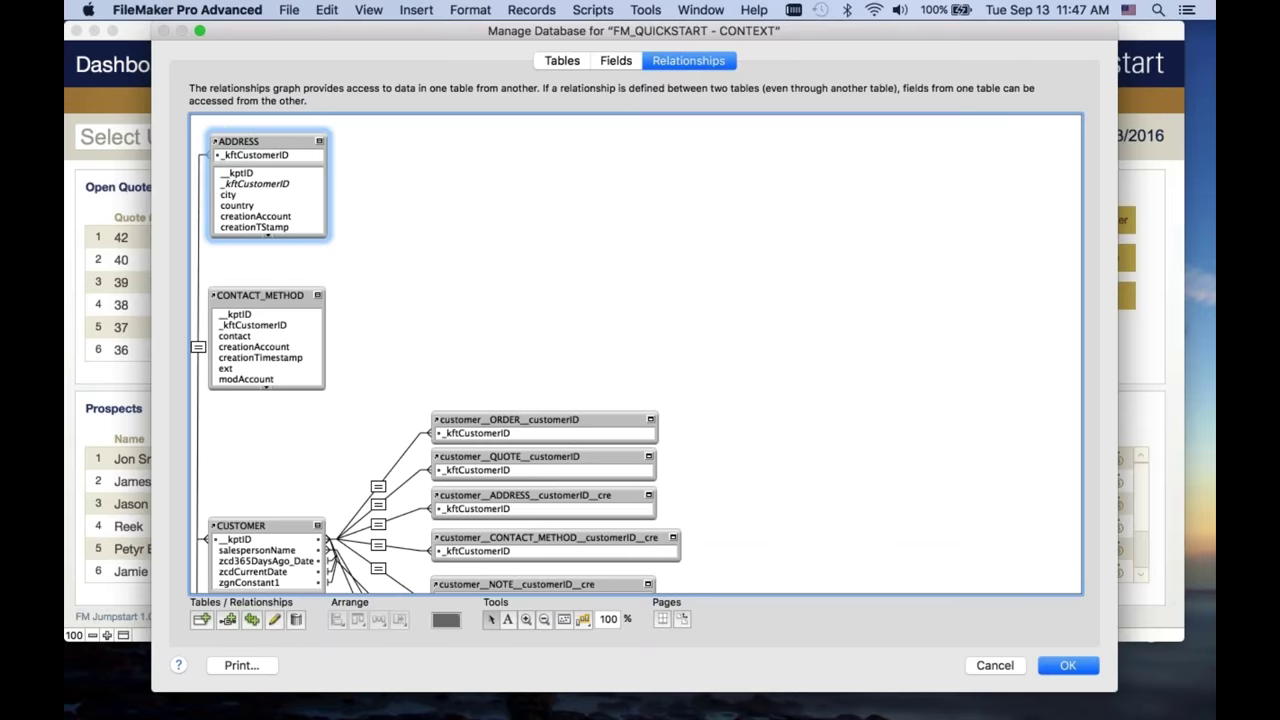
scroll(263, 183, down, 2)
scroll(240, 459, down, 8)
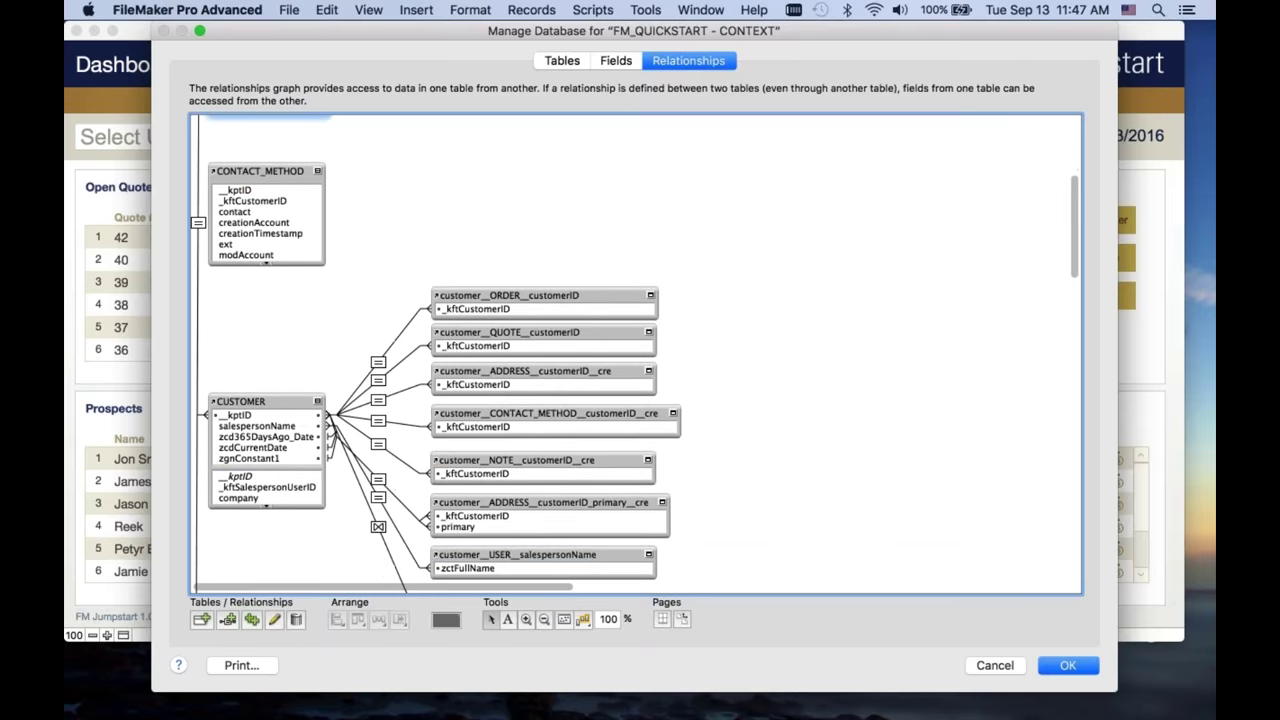
scroll(240, 459, down, 10)
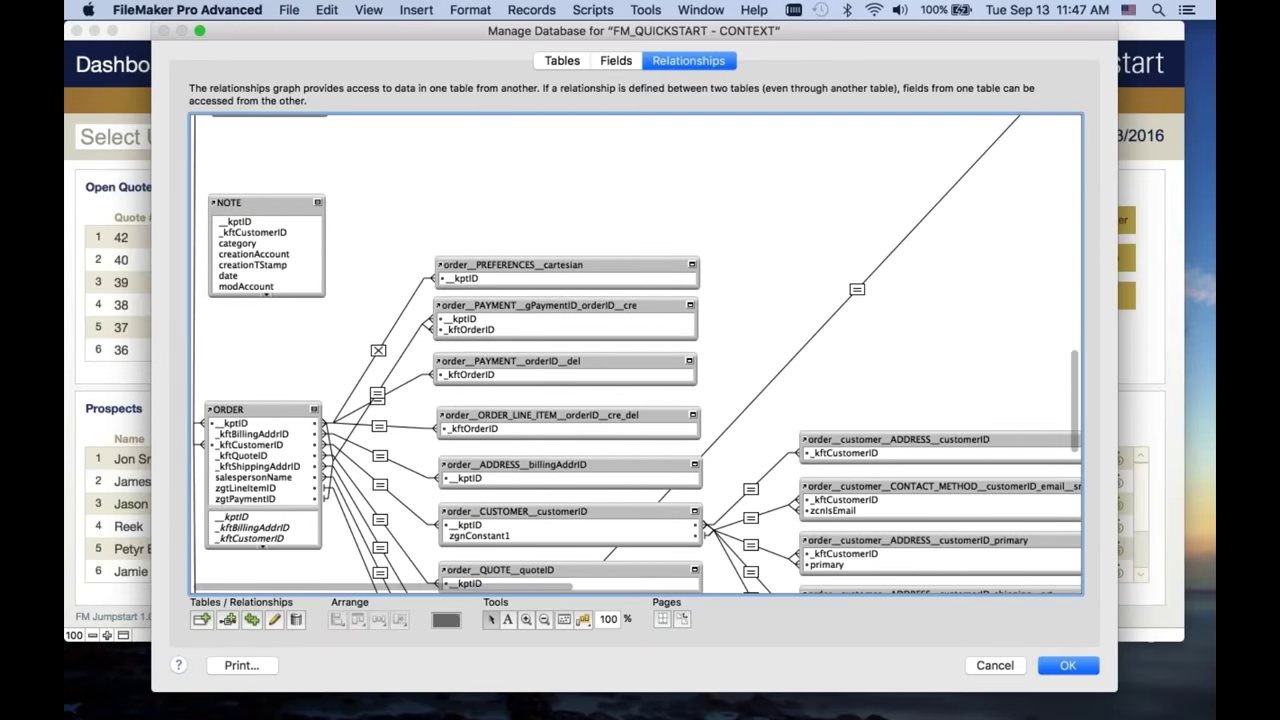
scroll(636, 354, down, 5)
scroll(252, 518, up, 3)
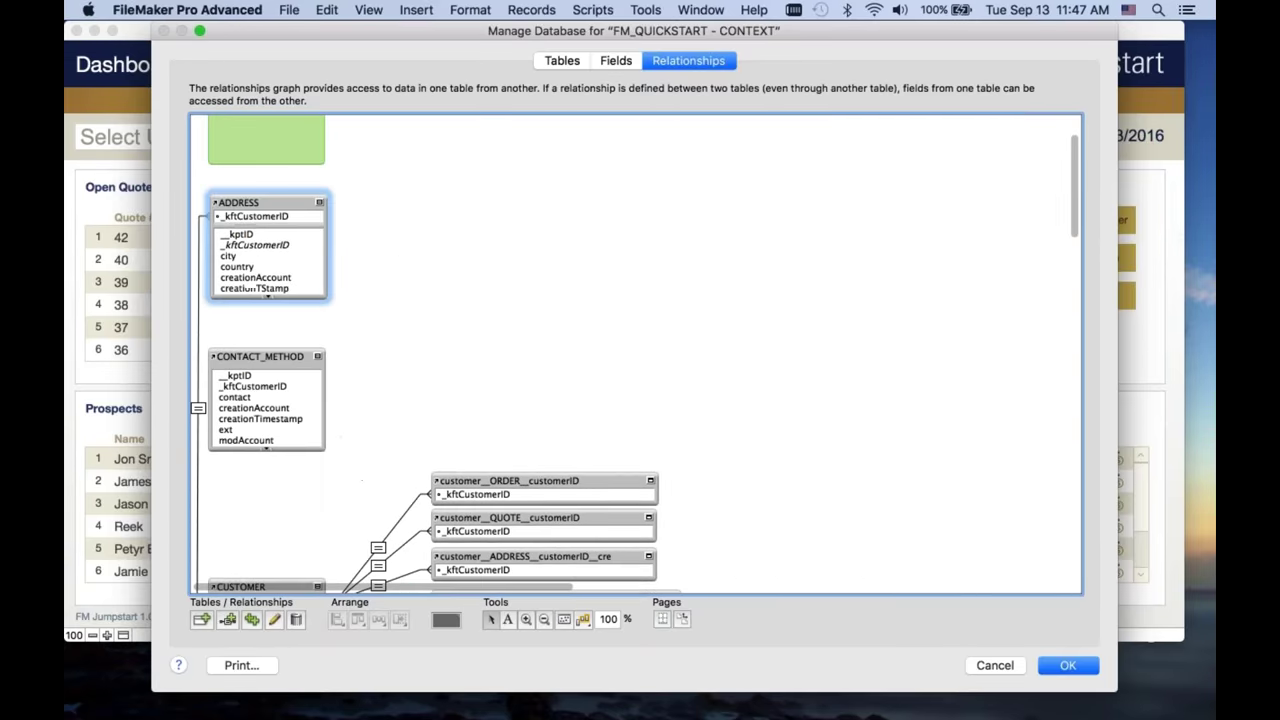
scroll(252, 518, down, 12)
scroll(252, 518, down, 15)
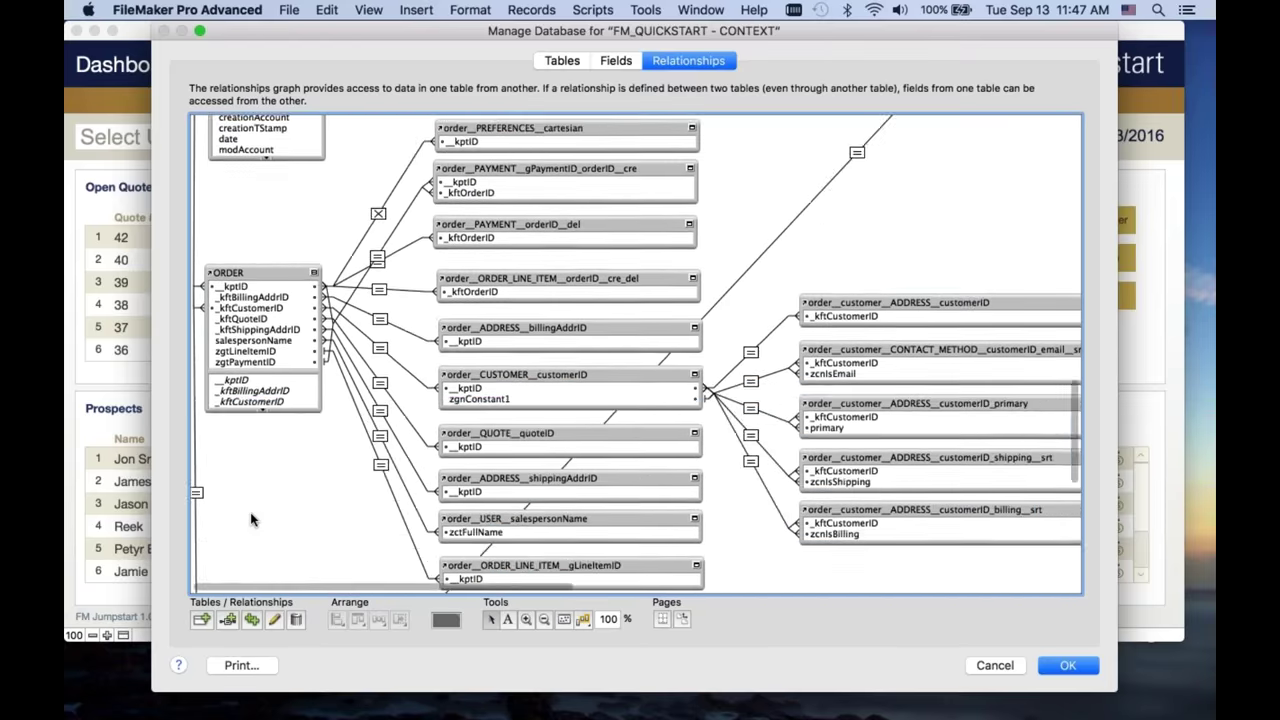
- Trace the long relationship line running across the anchor groups to the PRODUCT occurrence and close the graph
scroll(252, 518, right, 8)
scroll(252, 518, up, 4)
scroll(768, 392, right, 10)
scroll(768, 392, up, 5)
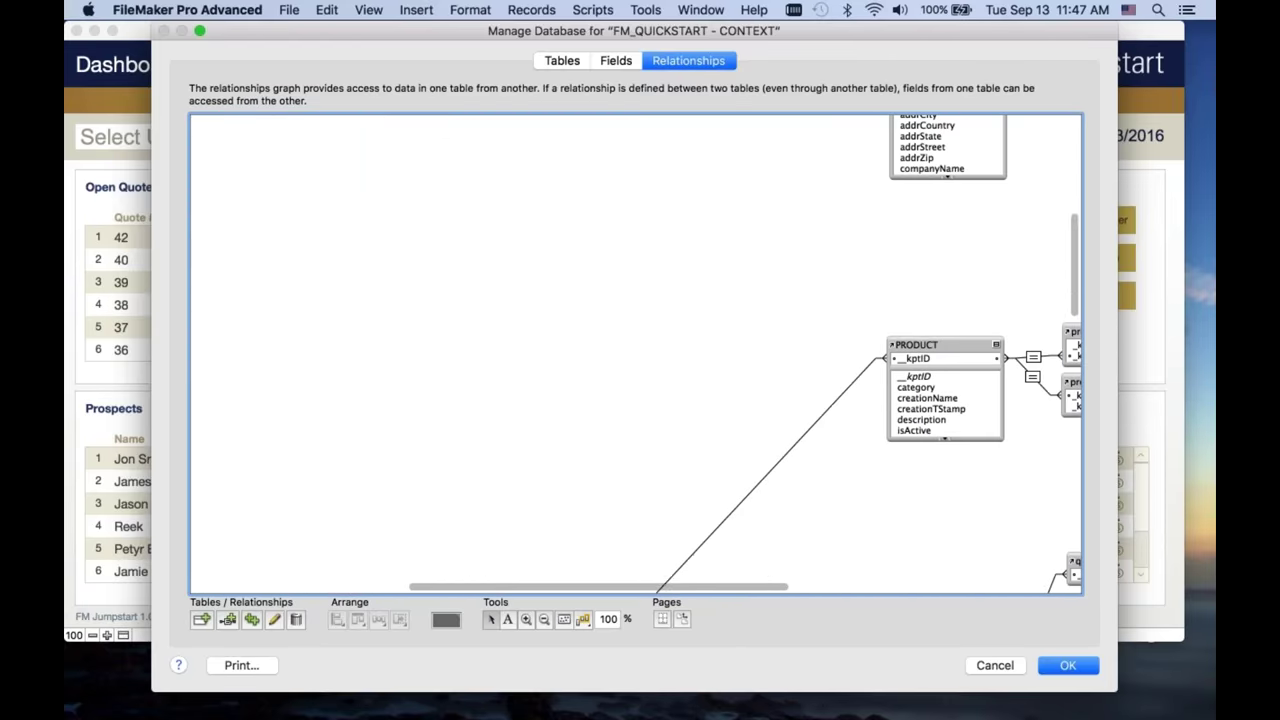
click(741, 504)
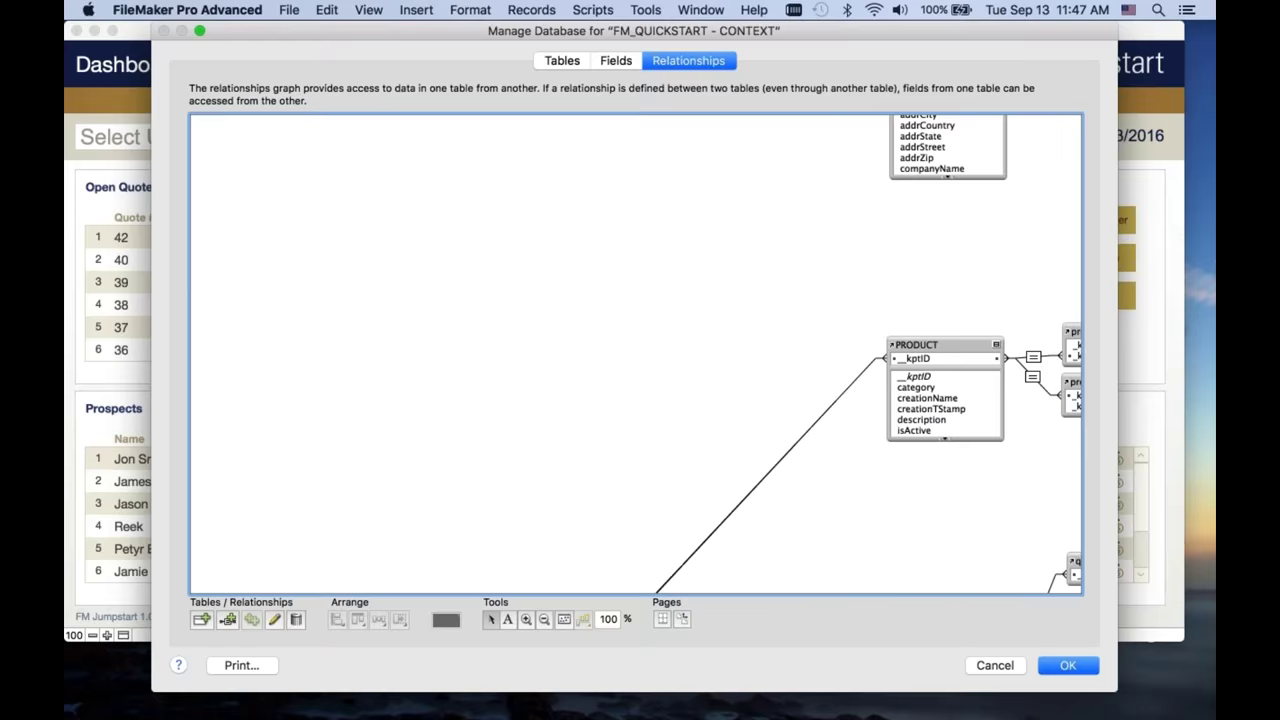
scroll(741, 504, down, 10)
scroll(741, 504, left, 10)
scroll(741, 504, up, 3)
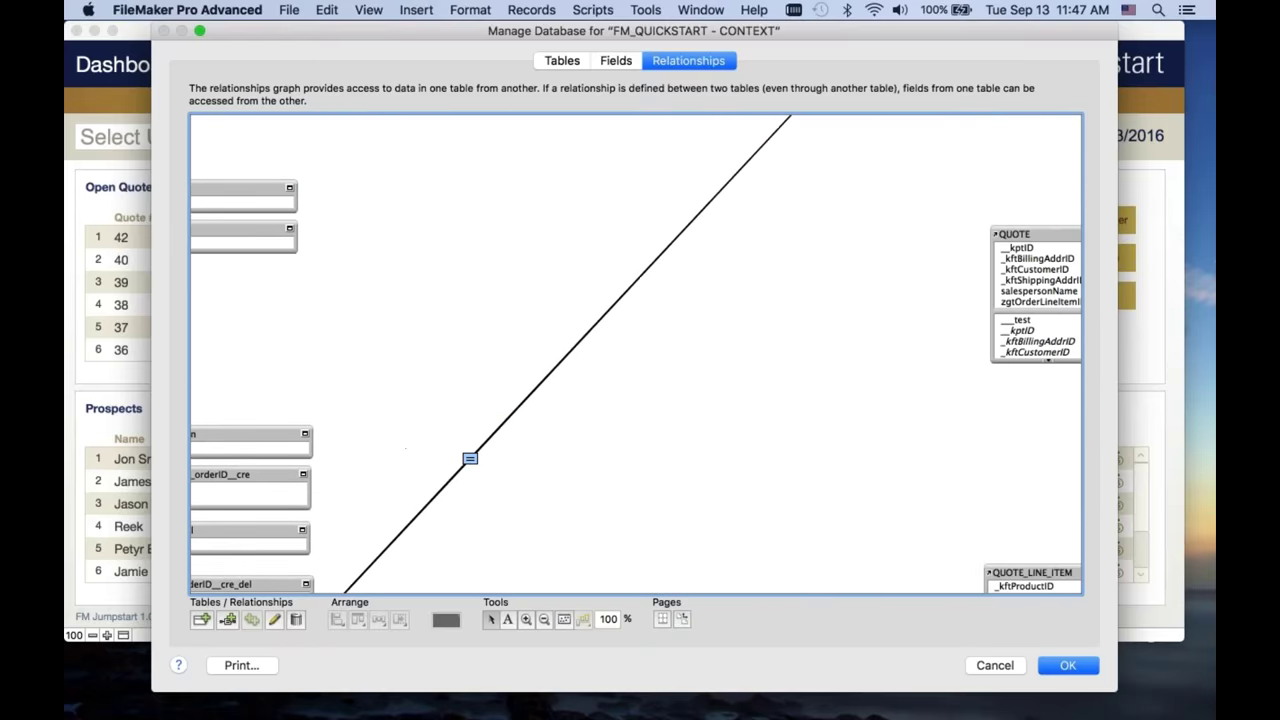
scroll(636, 354, up, 5)
scroll(636, 354, right, 2)
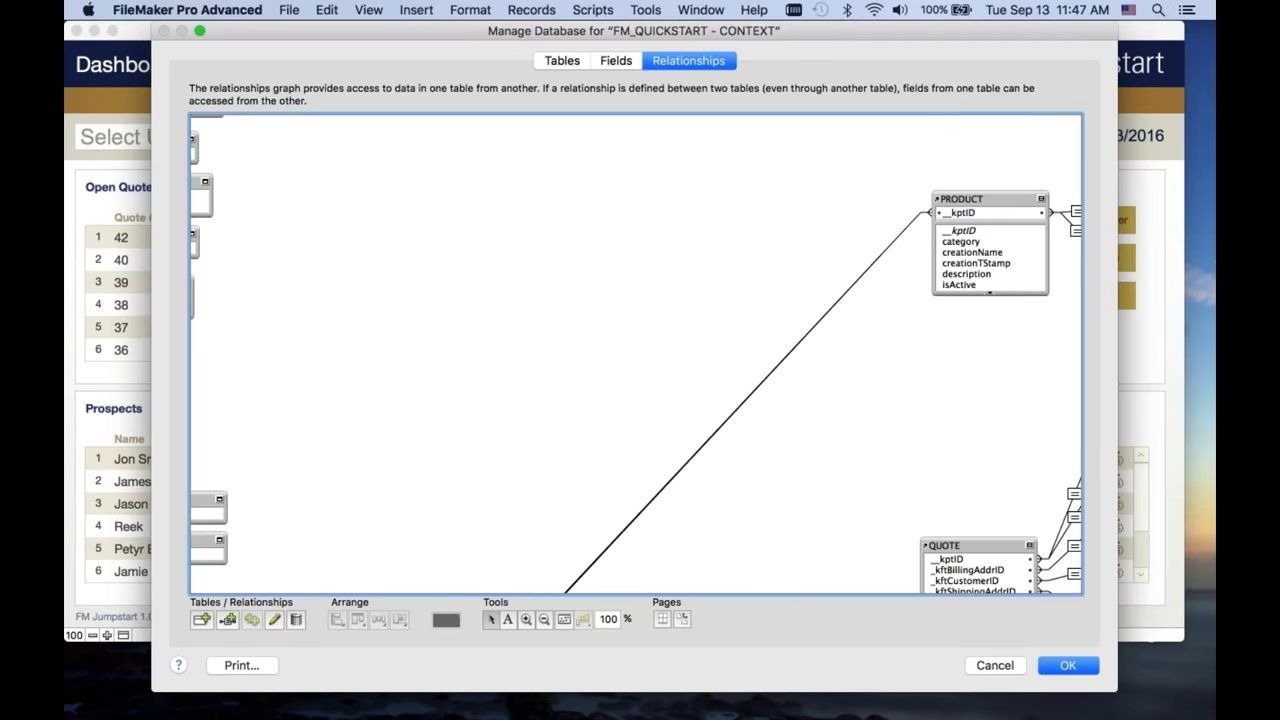
key(Escape)
click(1064, 666)
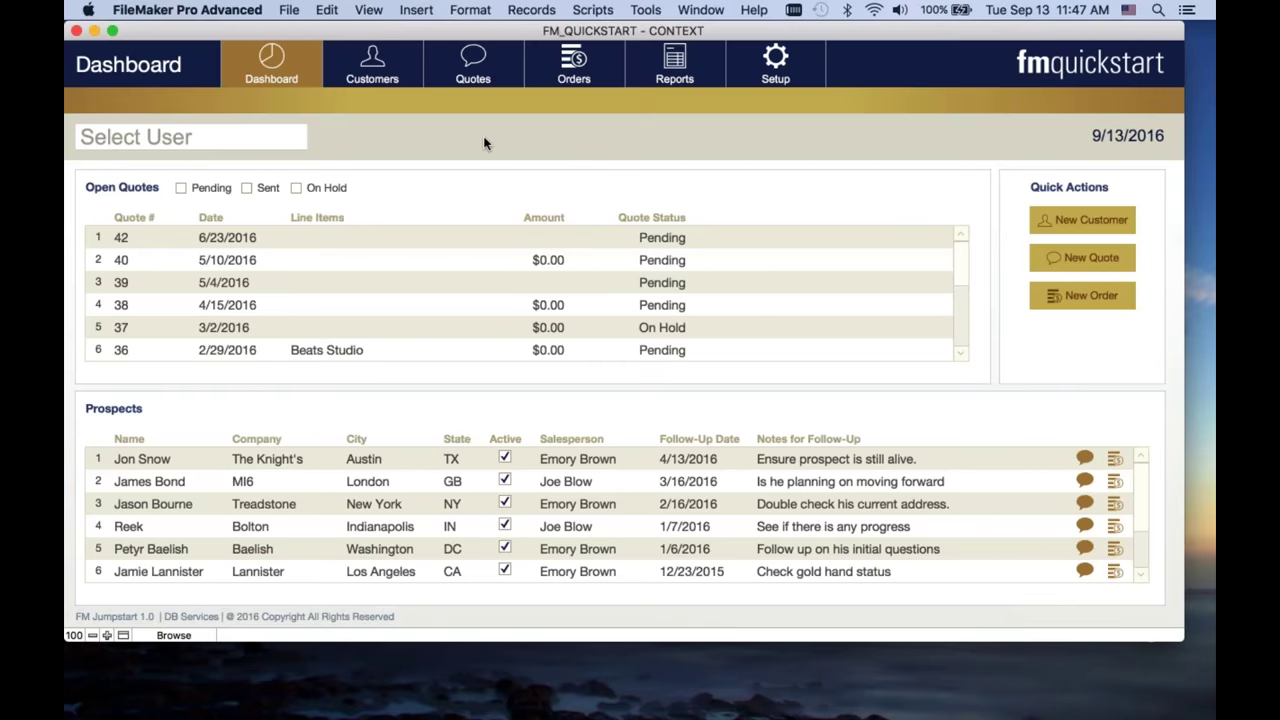
- Show the first customer's Products Purchased list and inspect the PRODUCT portal behind it in Layout mode
click(372, 65)
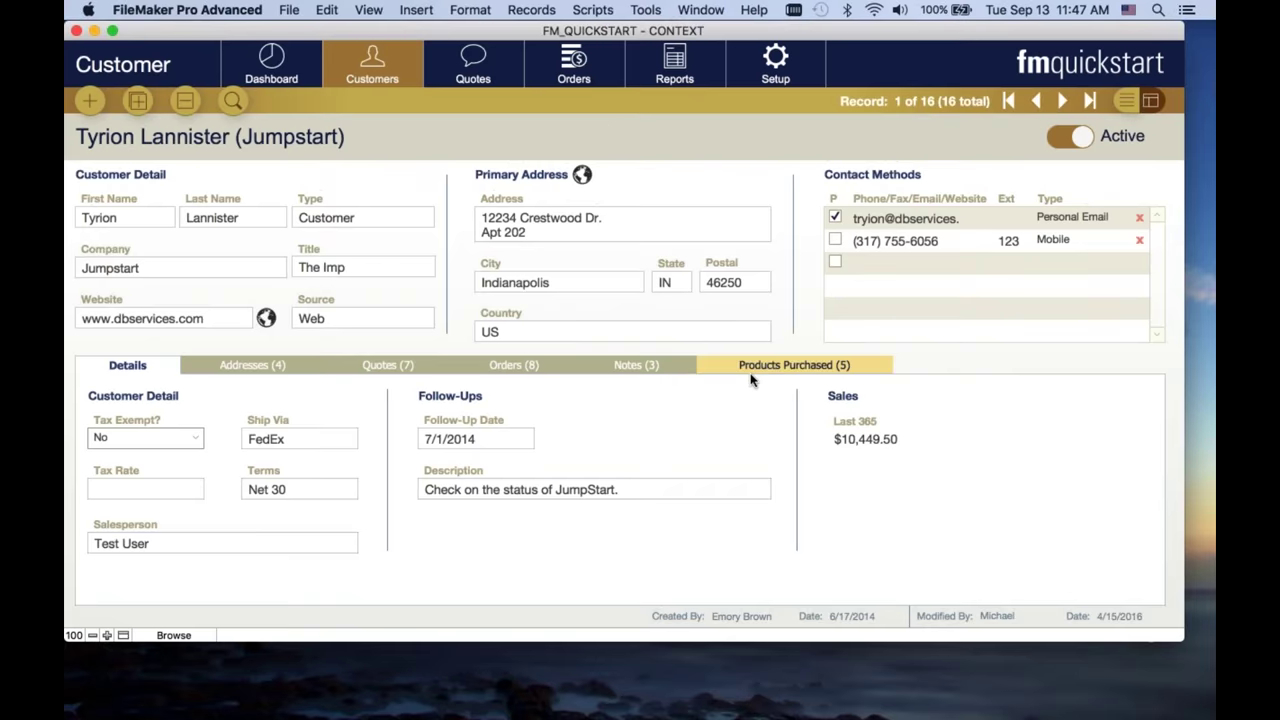
click(755, 370)
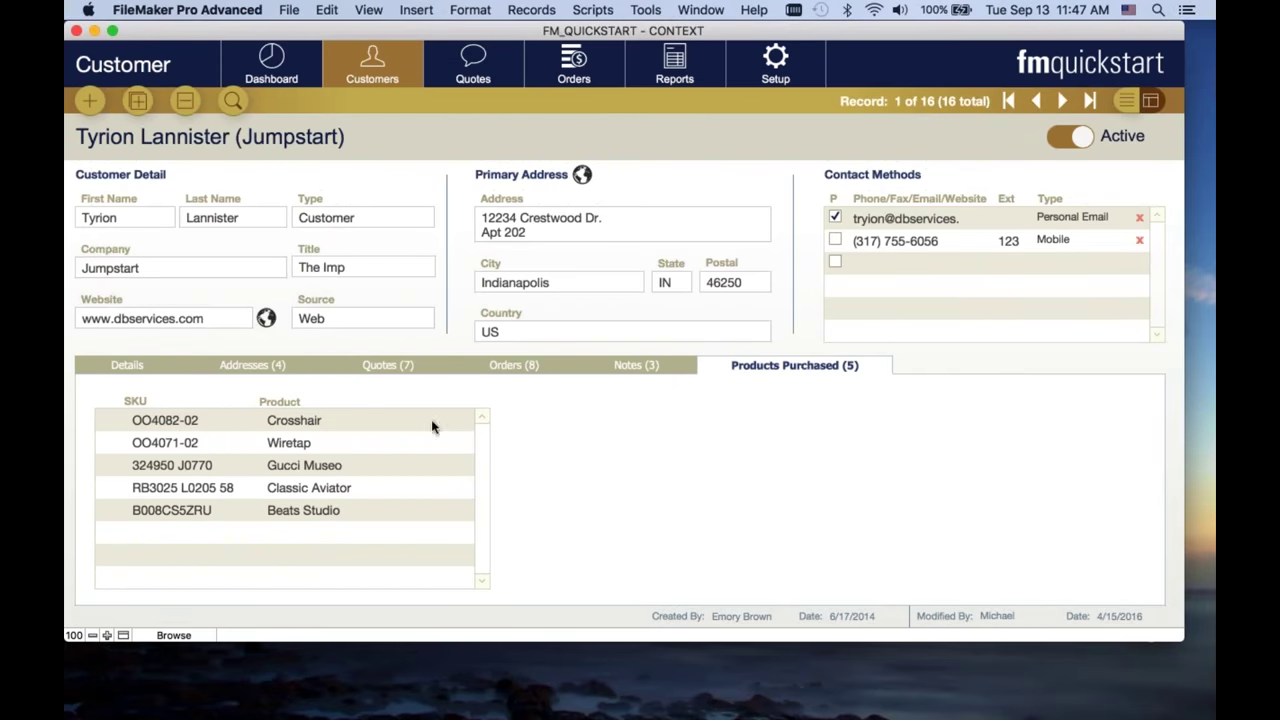
click(173, 635)
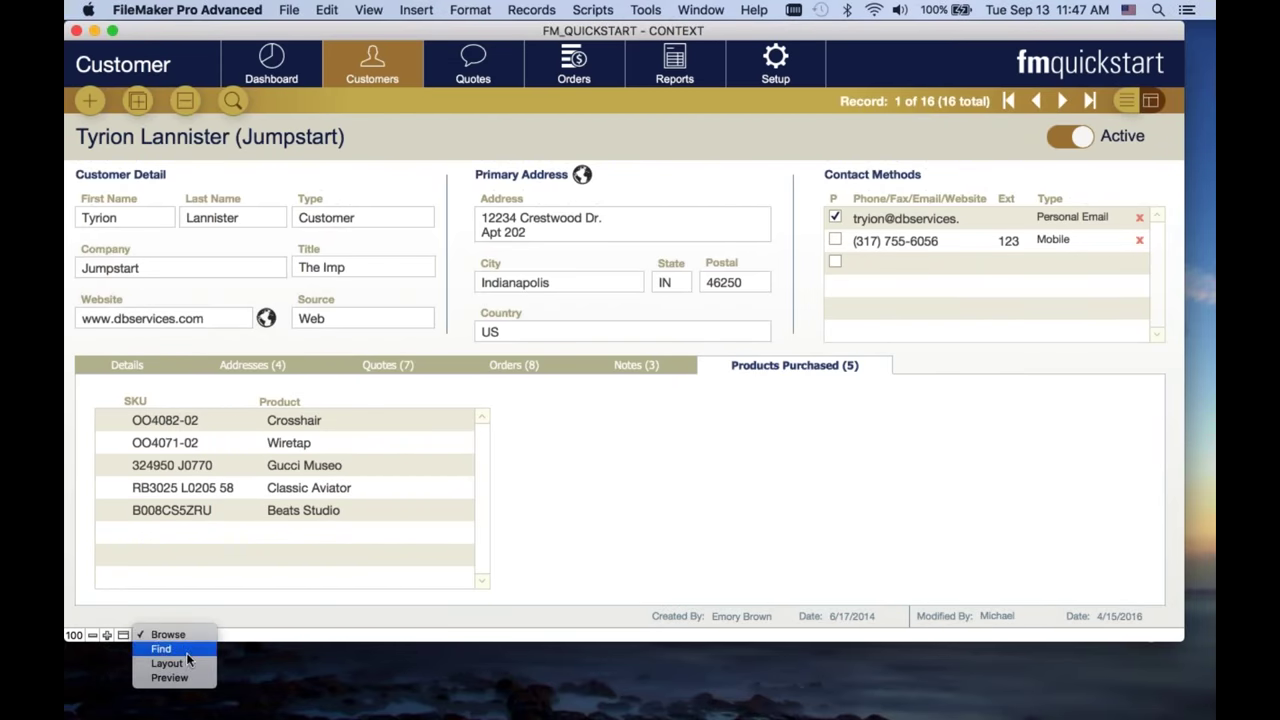
click(186, 655)
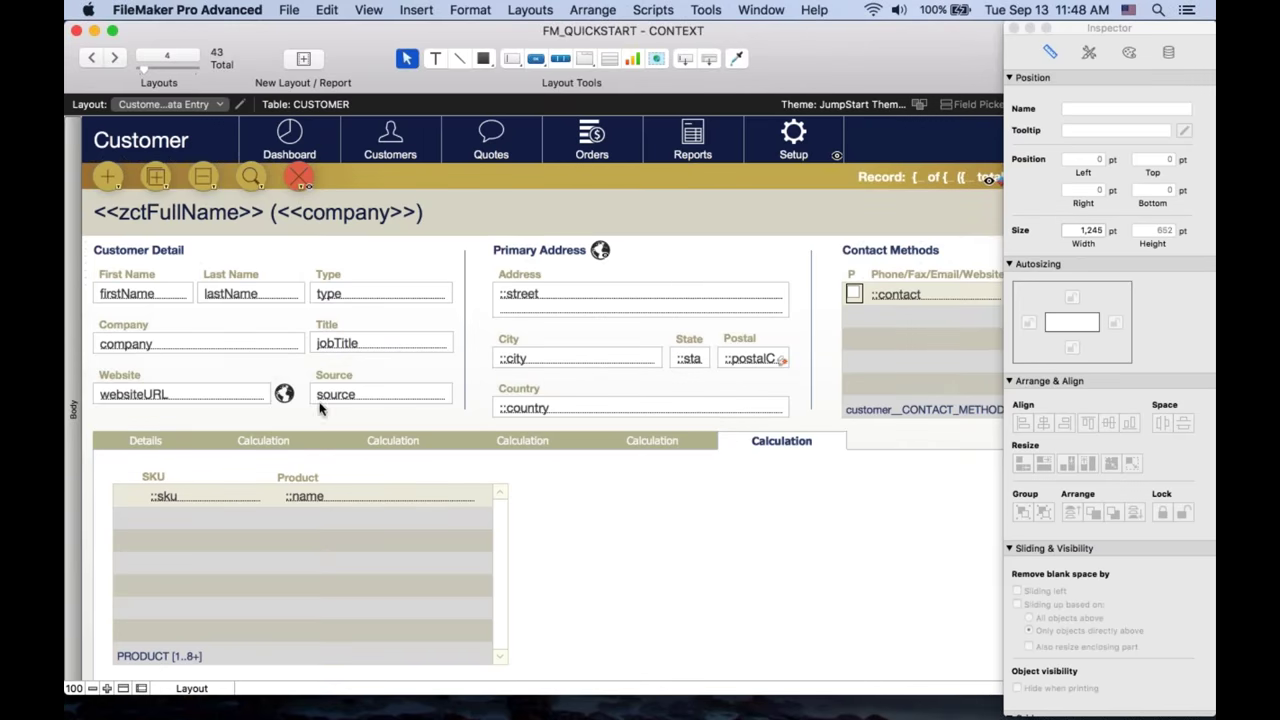
- Go back to Browse mode and review the products purchased by the same customer
key(super+b)
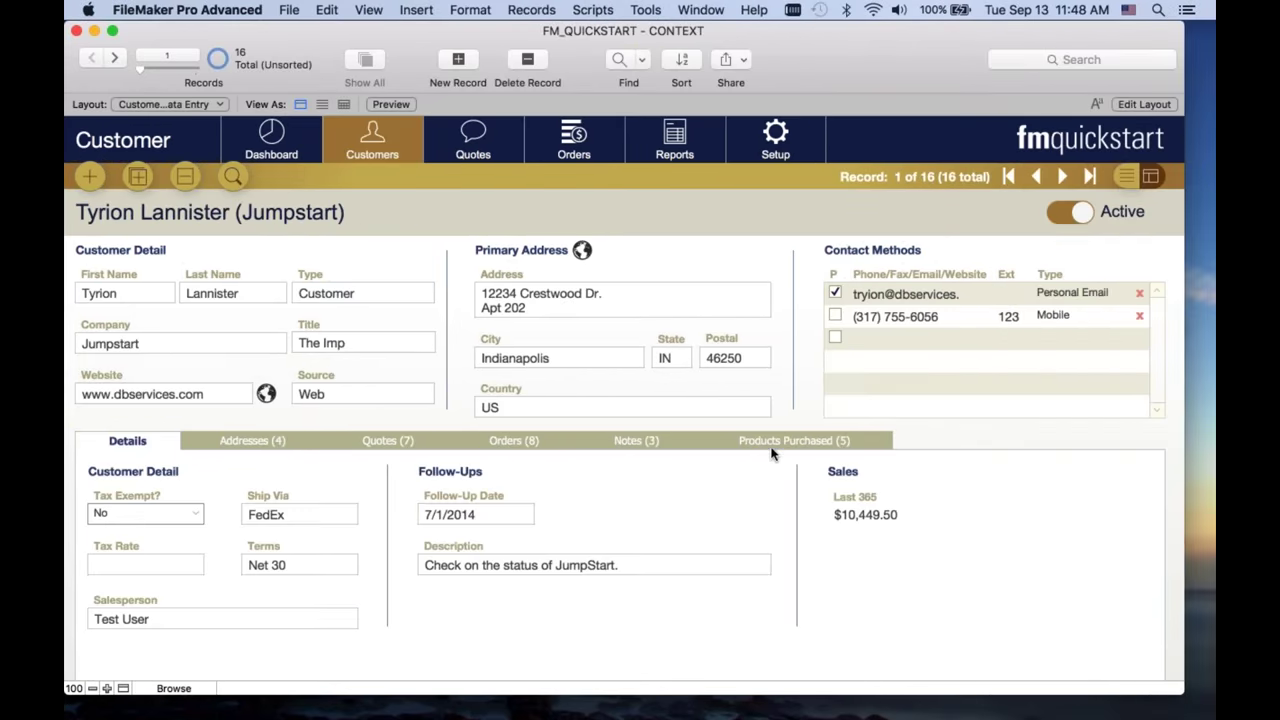
click(773, 446)
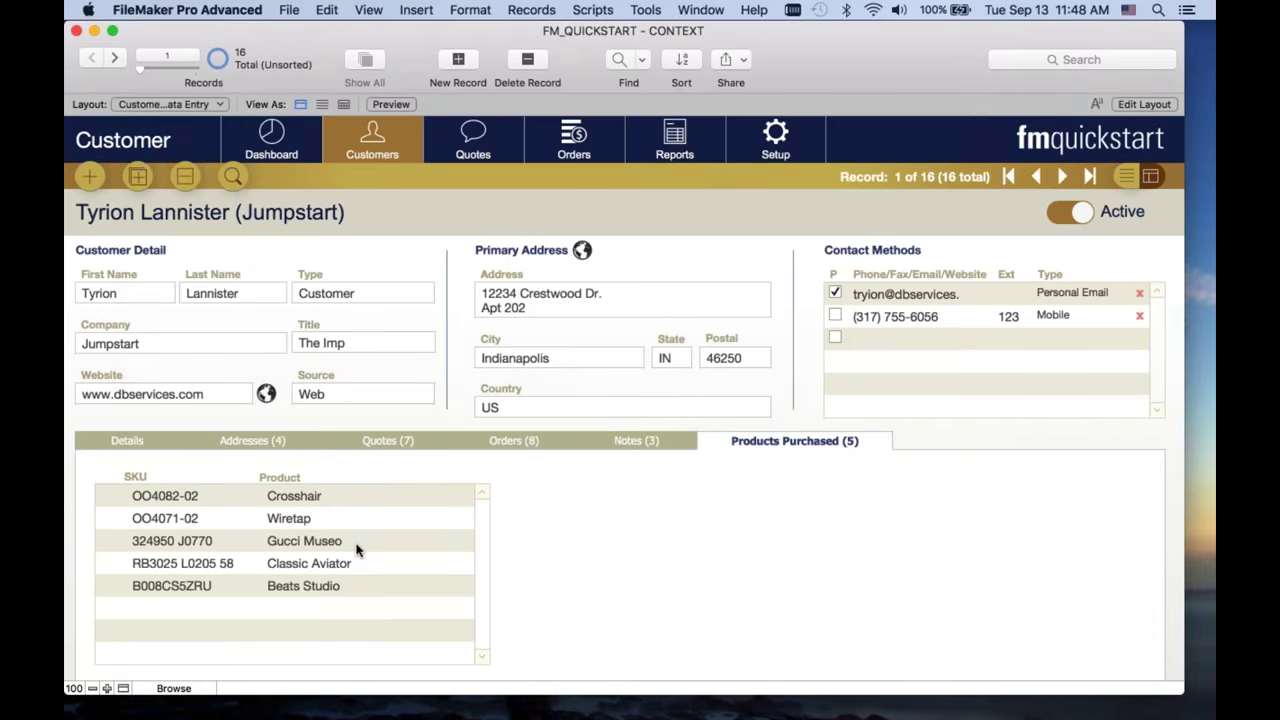
- Open the relationships graph, find the CUSTOMER occurrence and inspect the key fields linking ORDER to CUSTOMER without changing them
key(super+shift+d)
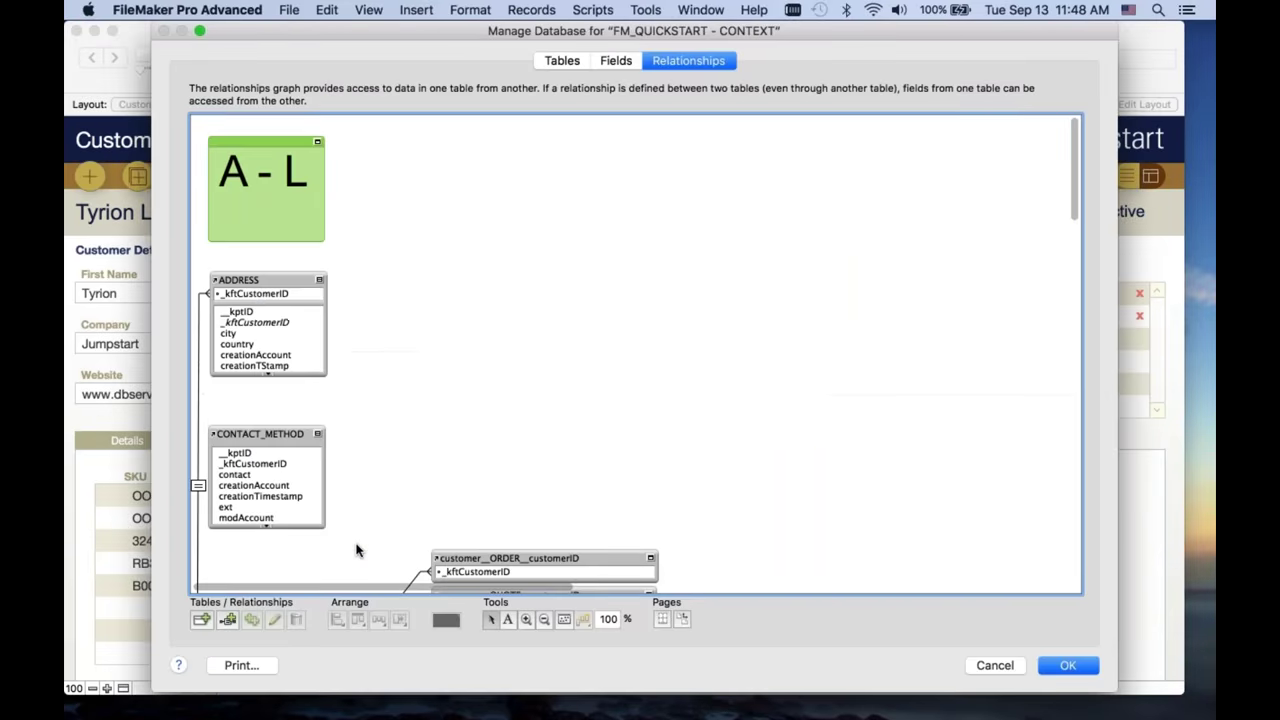
scroll(441, 410, down, 15)
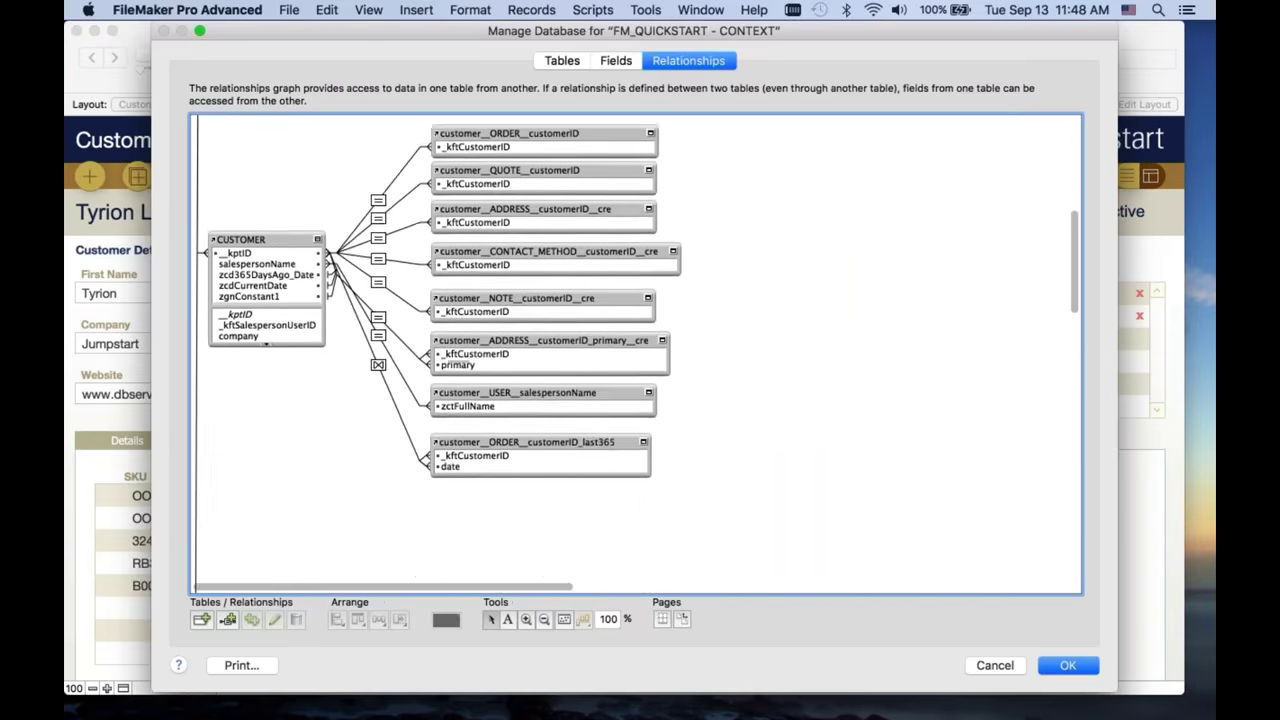
scroll(580, 176, down, 5)
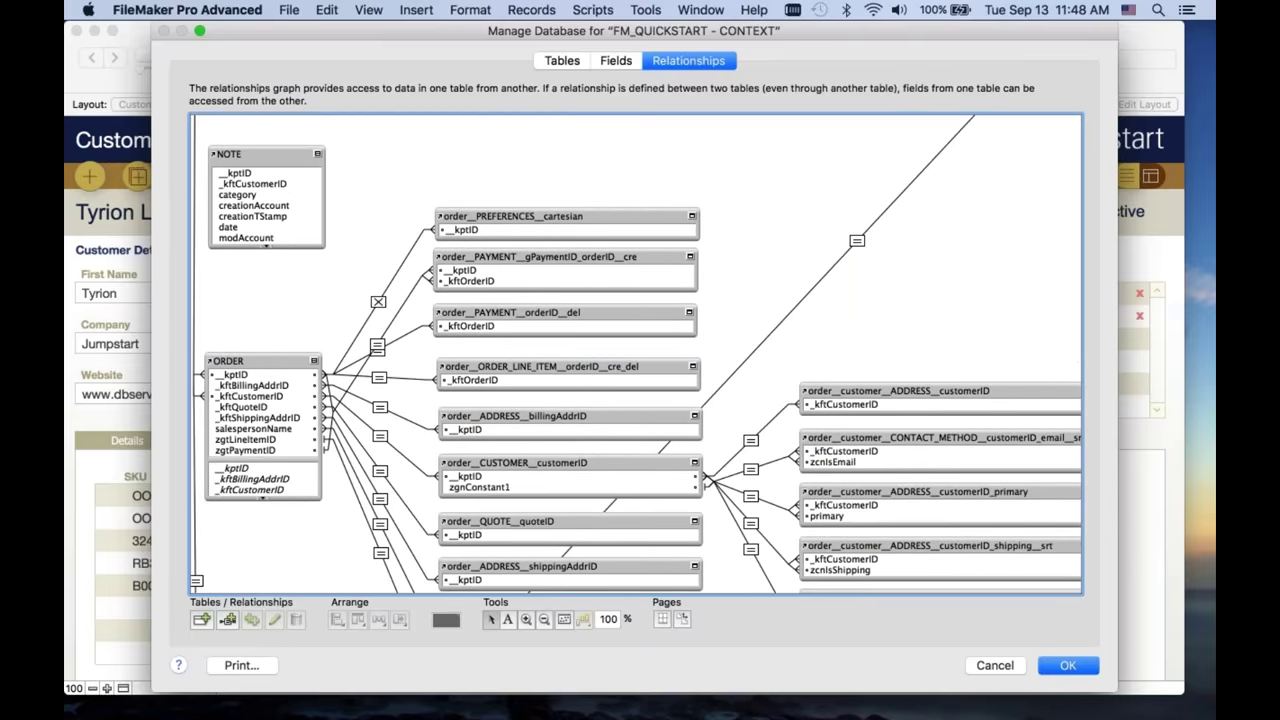
mouse_move(580, 35)
mouse_down()
mouse_move(675, 38)
mouse_move(546, 384)
mouse_move(597, 172)
mouse_move(586, 36)
mouse_up()
scroll(338, 343, up, 5)
scroll(338, 343, down, 10)
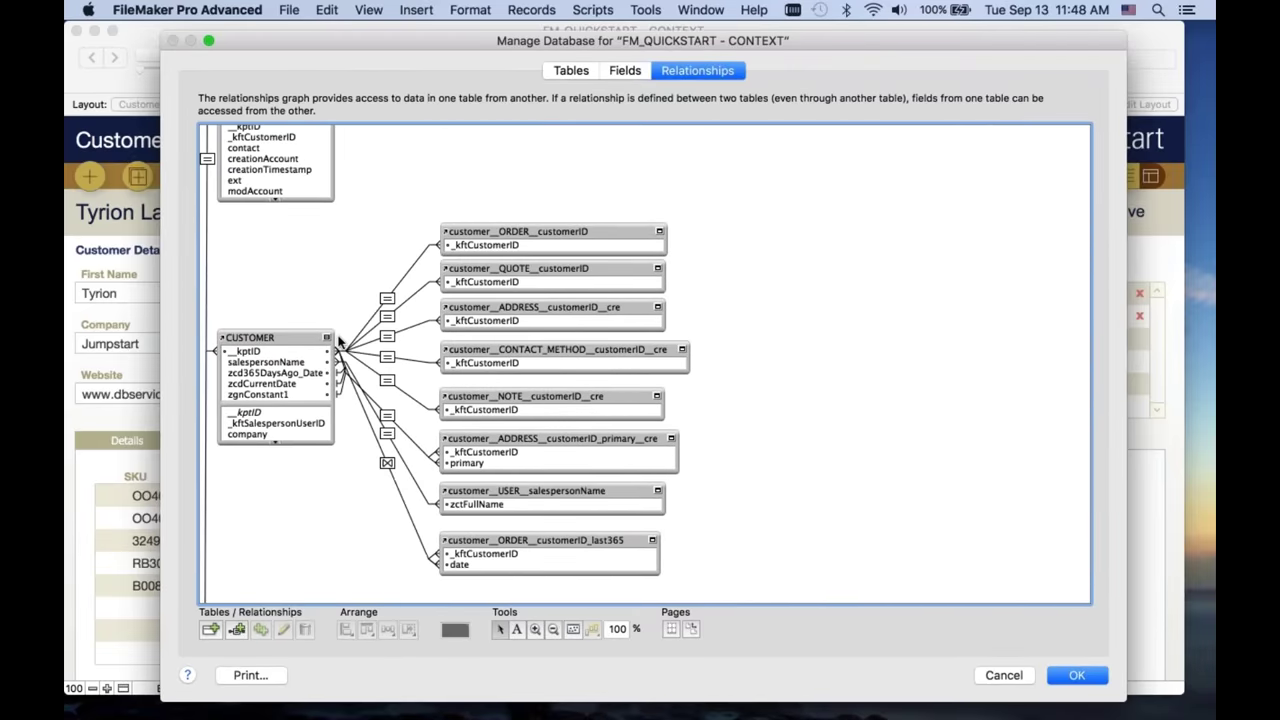
click(330, 345)
mouse_move(330, 345)
mouse_down()
mouse_move(353, 343)
mouse_move(331, 345)
mouse_up()
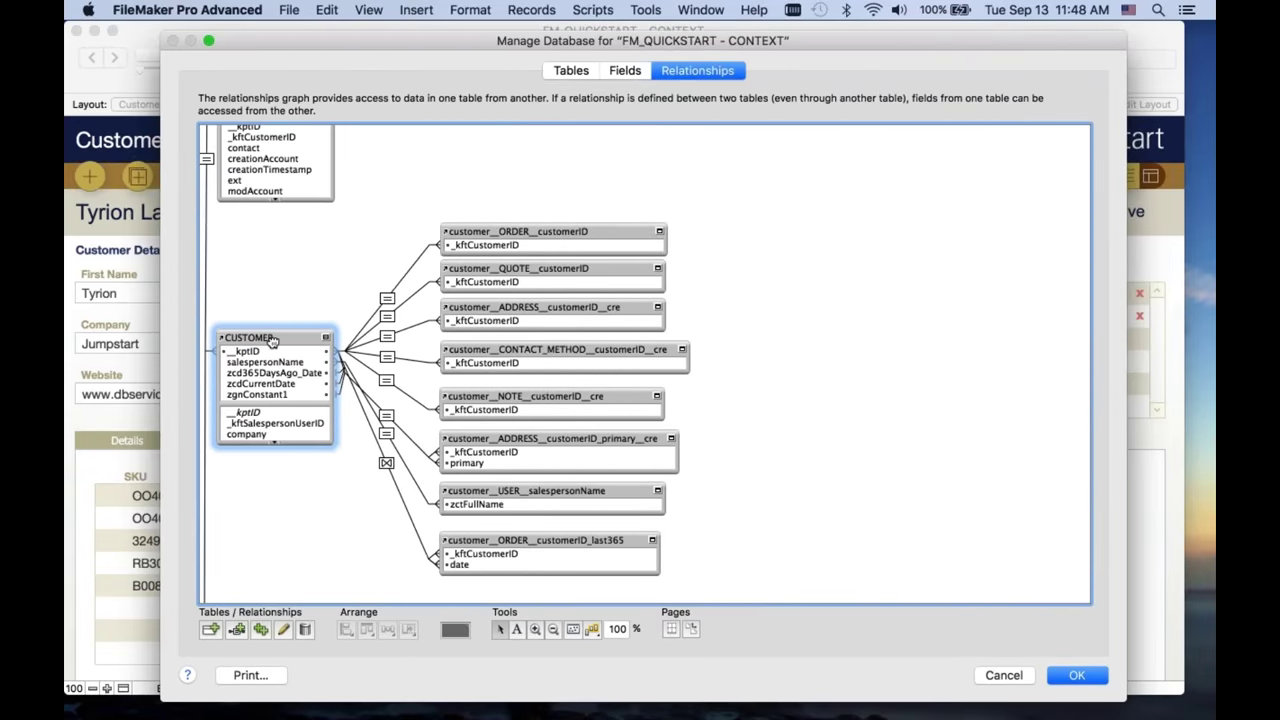
click(208, 458)
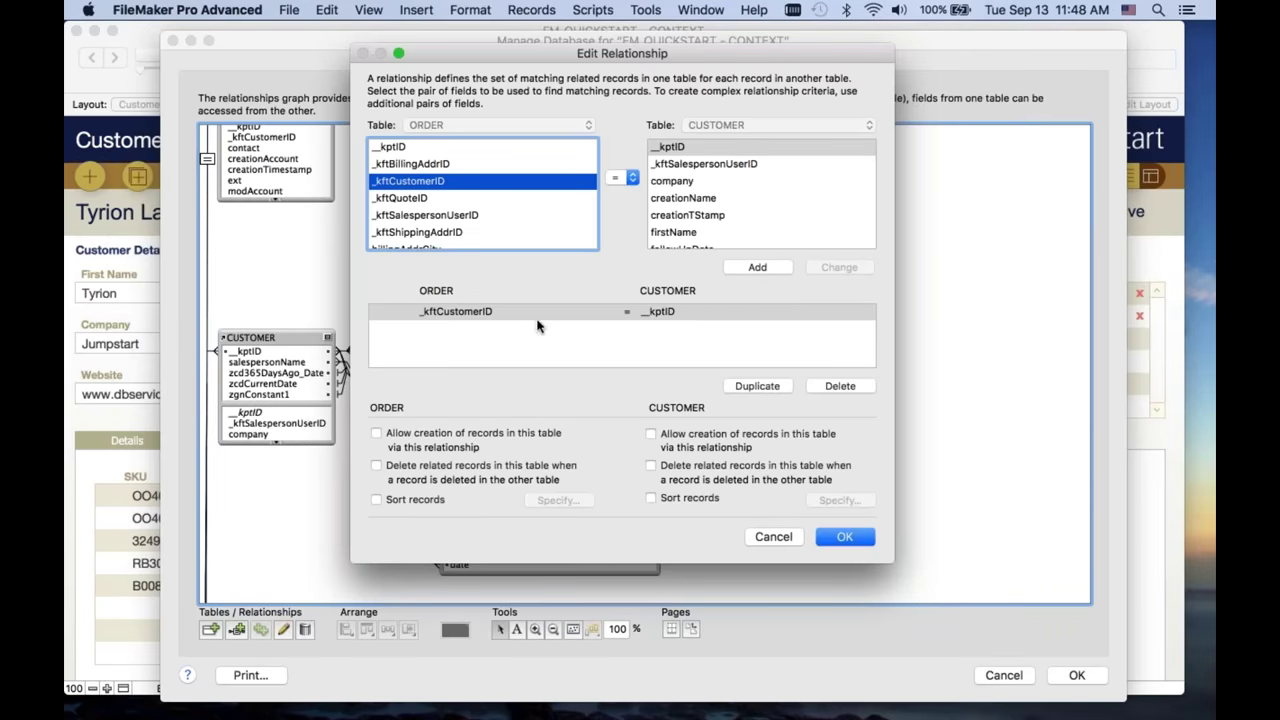
click(772, 536)
- Follow the line down from the ORDER occurrence and inspect the key fields joining ORDER to ORDER_LINE_ITEM
scroll(279, 491, down, 10)
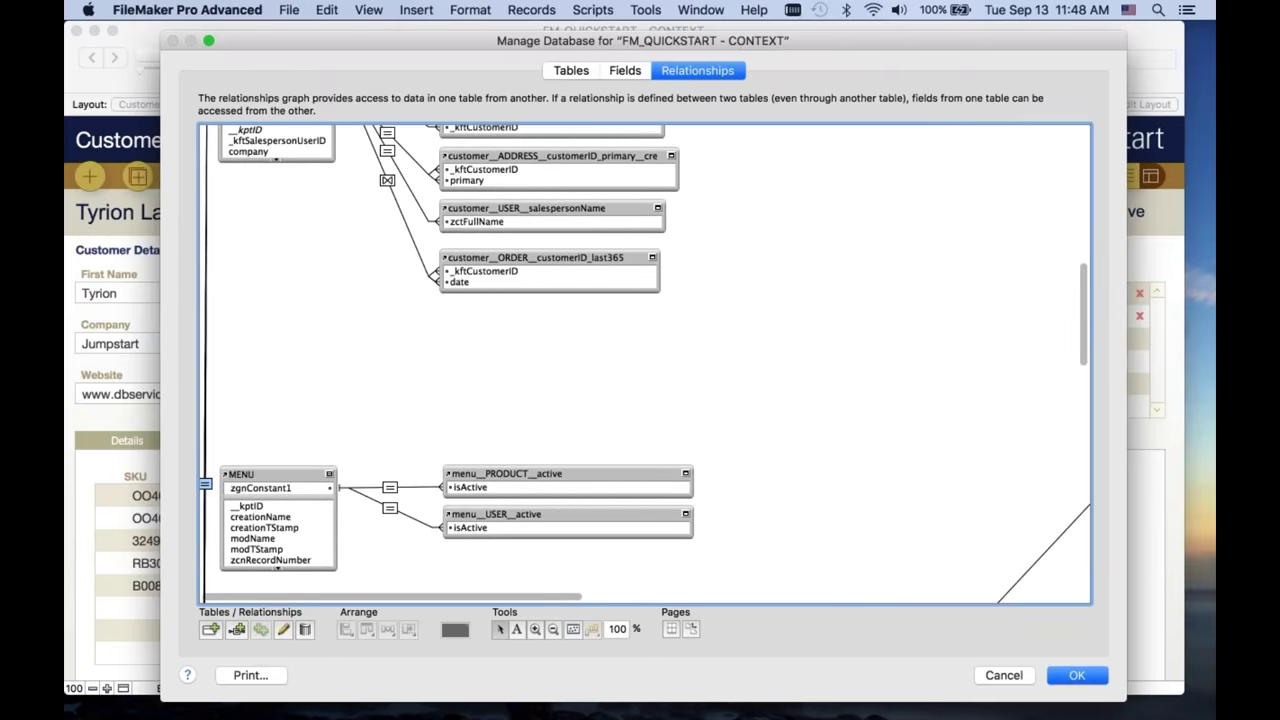
scroll(279, 491, down, 12)
scroll(207, 447, down, 3)
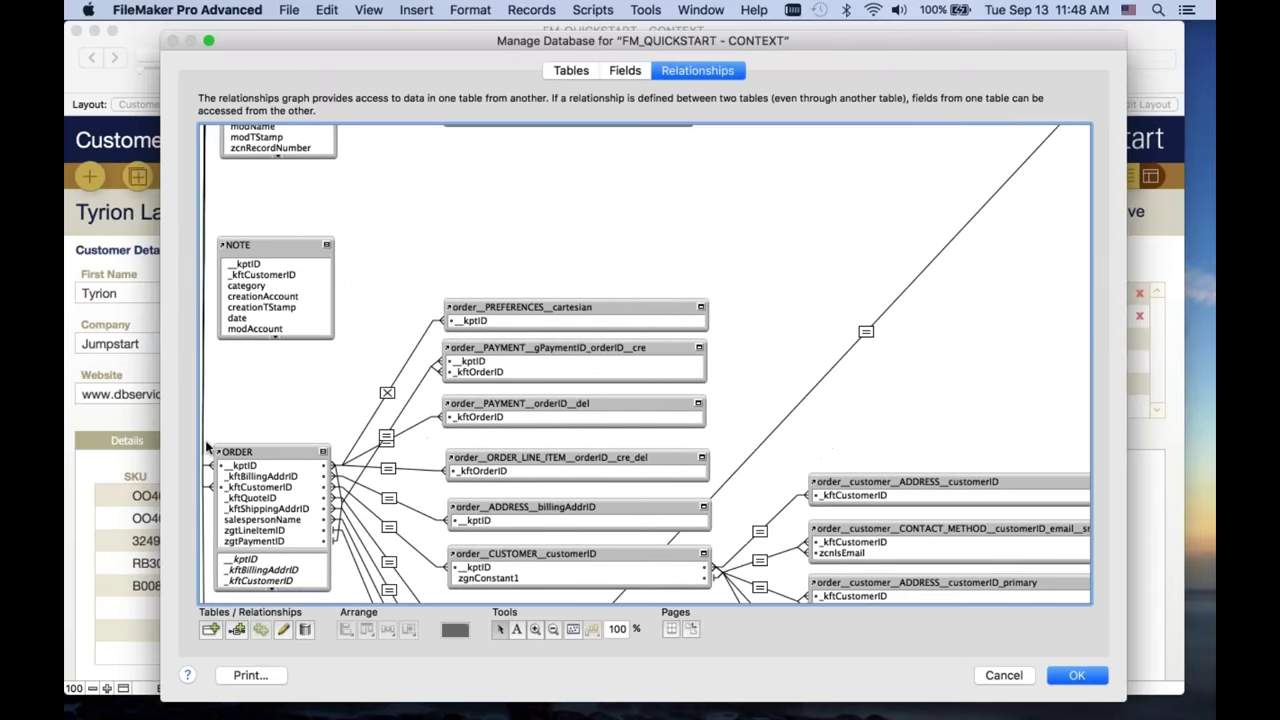
click(222, 452)
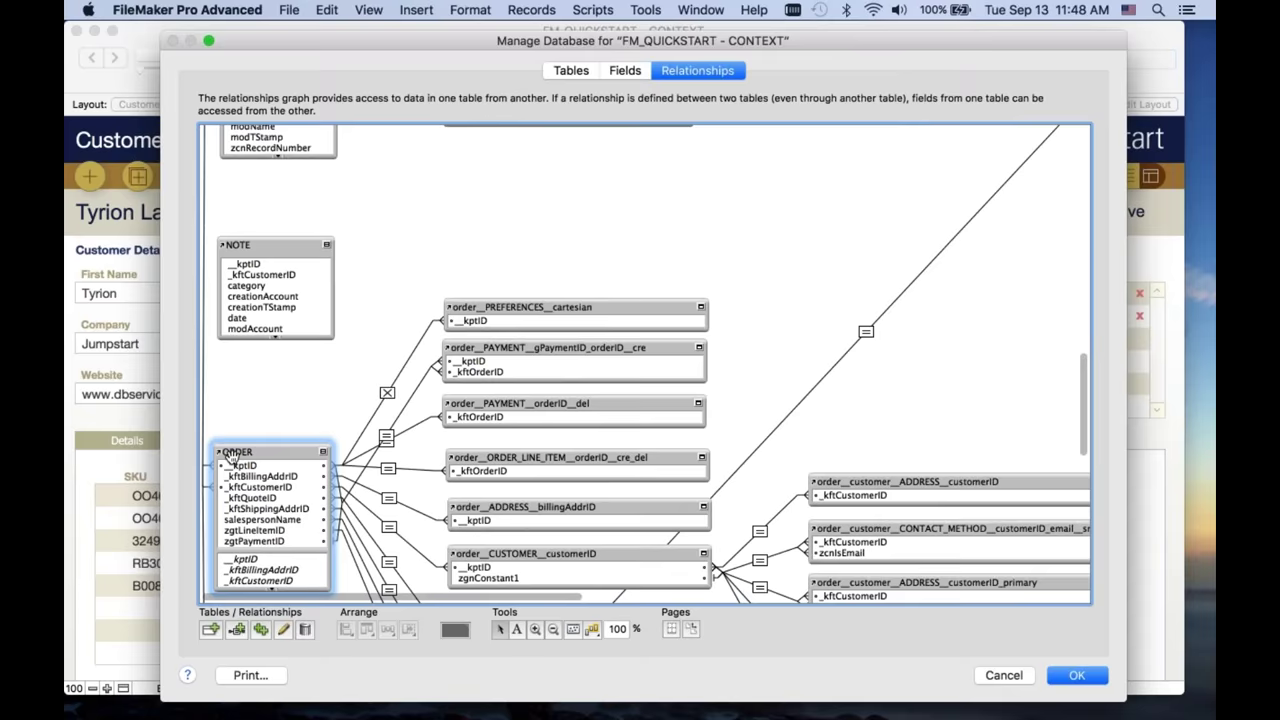
scroll(646, 364, down, 2)
scroll(646, 364, down, 10)
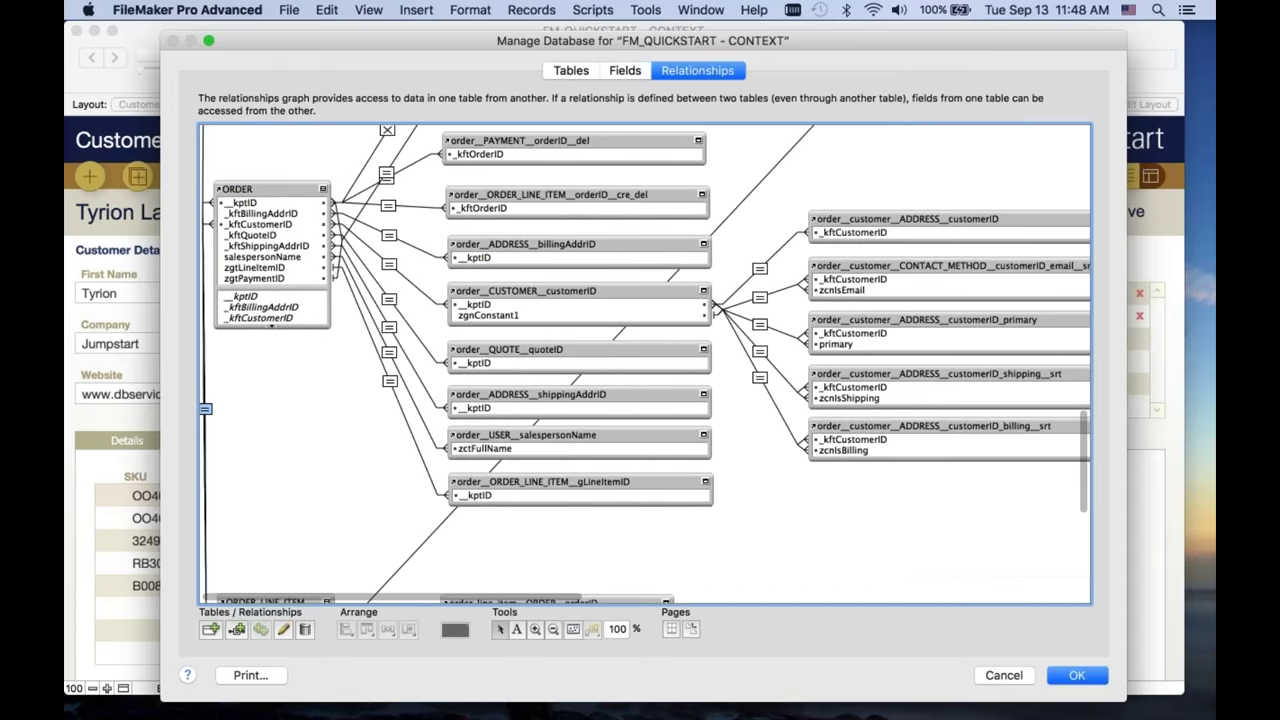
double_click(205, 353)
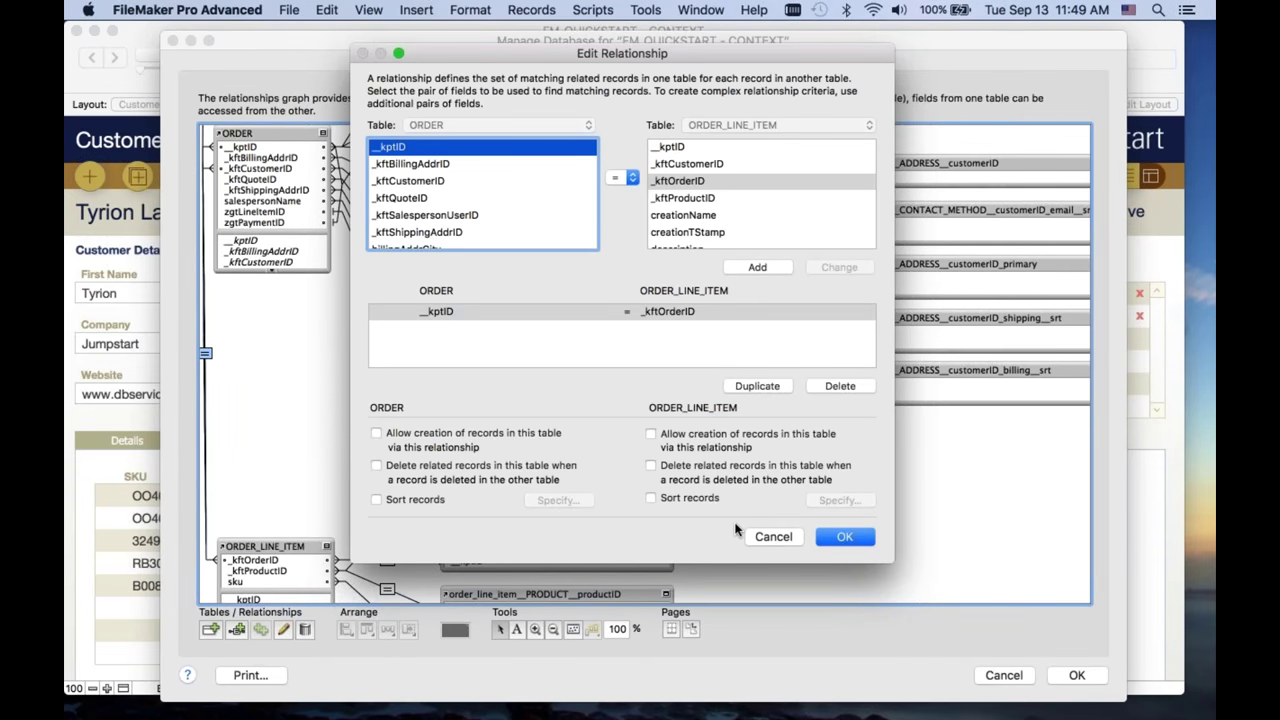
click(773, 537)
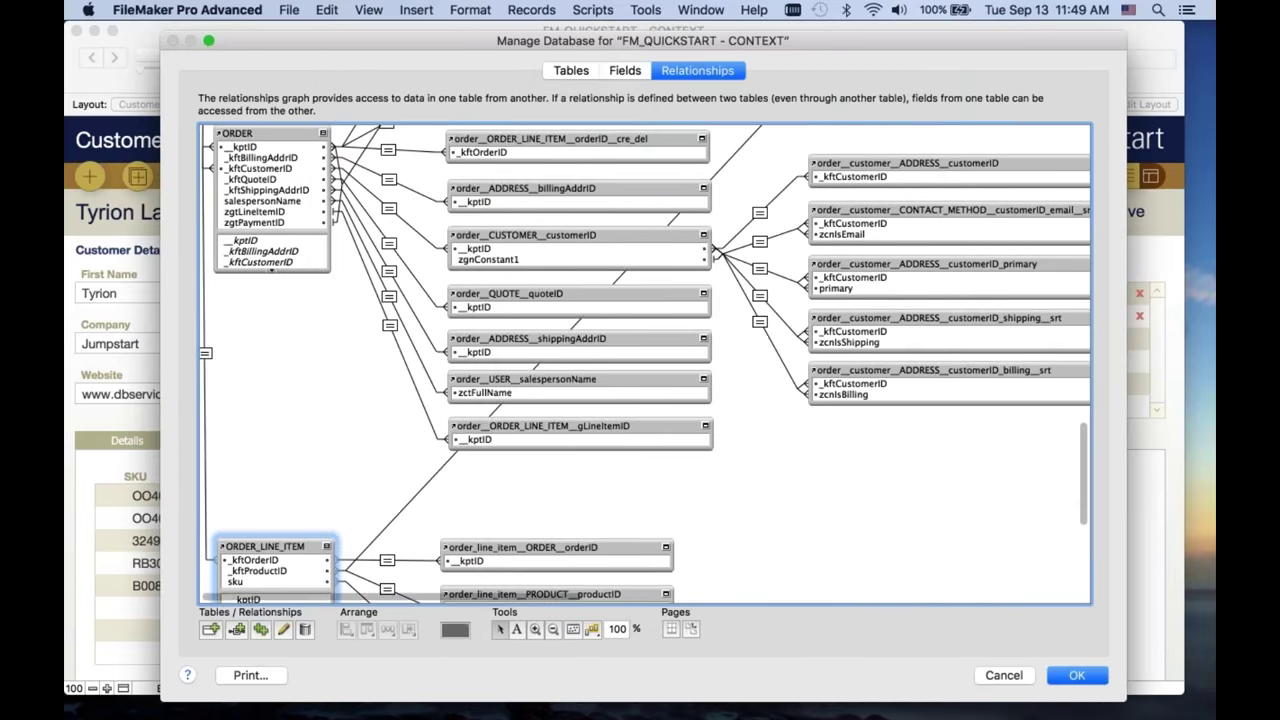
- Inspect the key fields of the long relationship linking ORDER_LINE_ITEM to the PRODUCT occurrence
scroll(280, 507, down, 3)
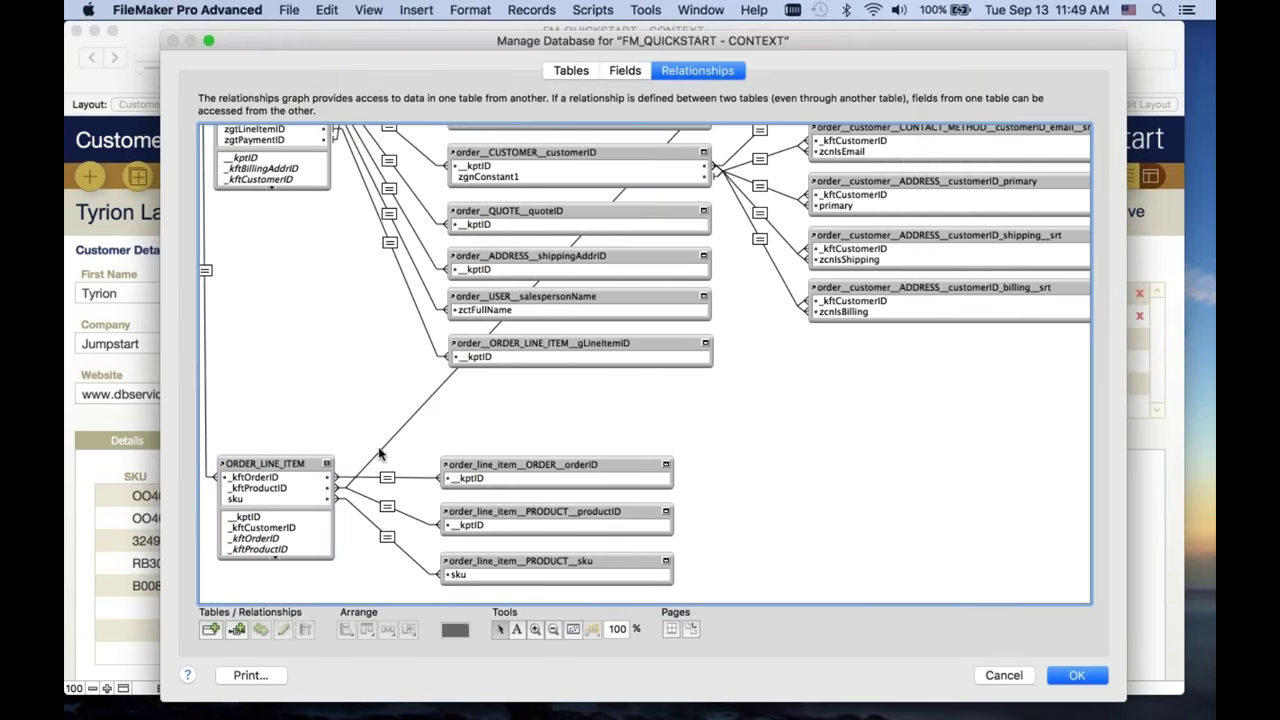
click(405, 412)
double_click(387, 506)
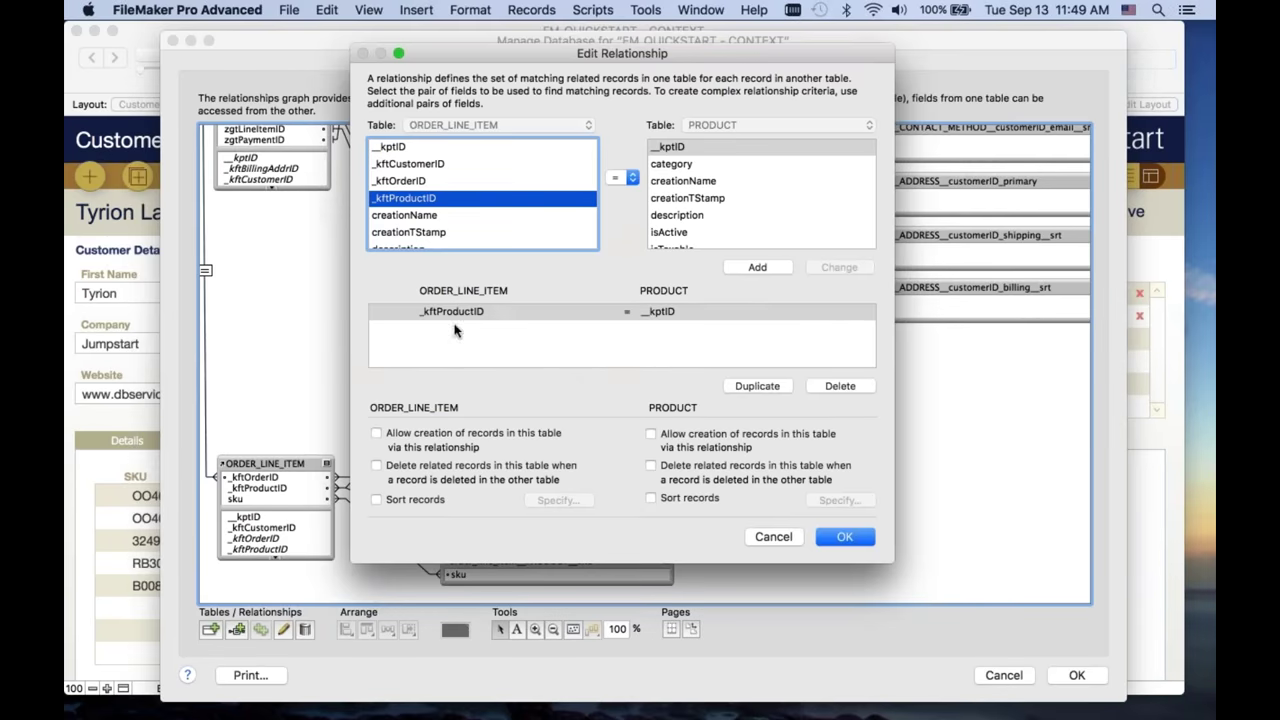
click(762, 536)
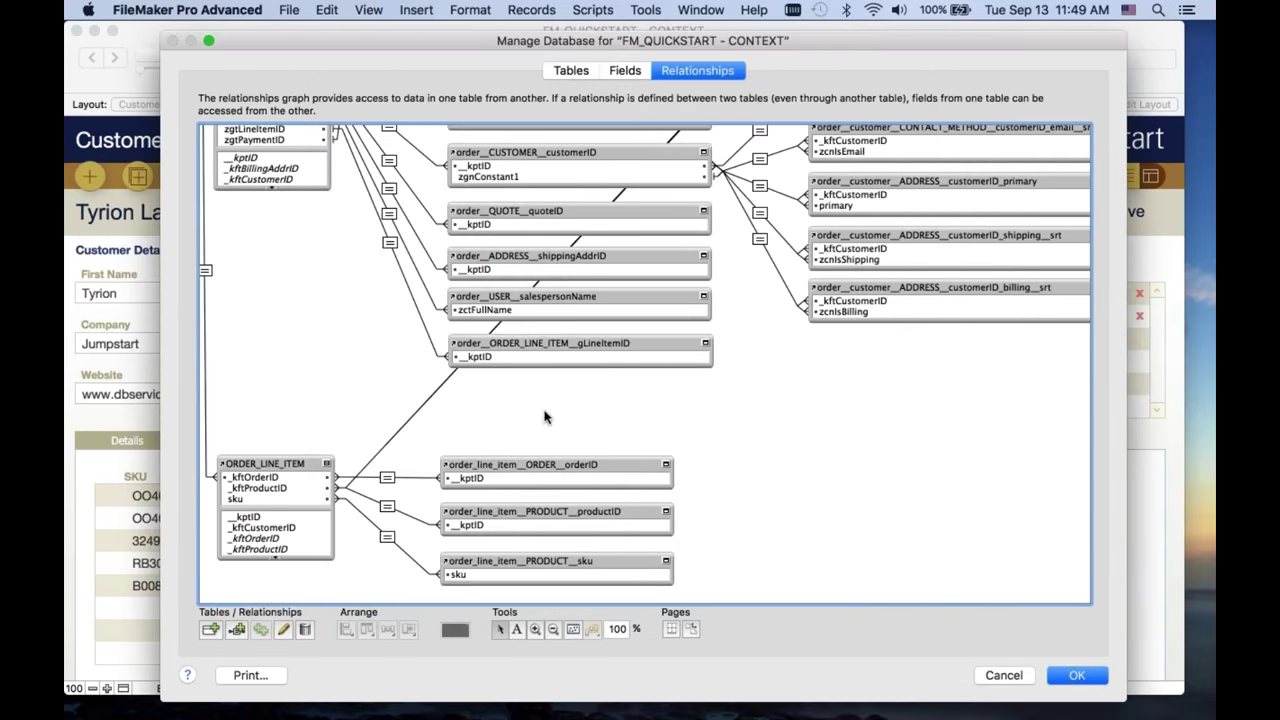
- Follow the diagonal relationship line up to the PRODUCT anchor occurrence and close the graph, discarding any changes
scroll(544, 417, up, 10)
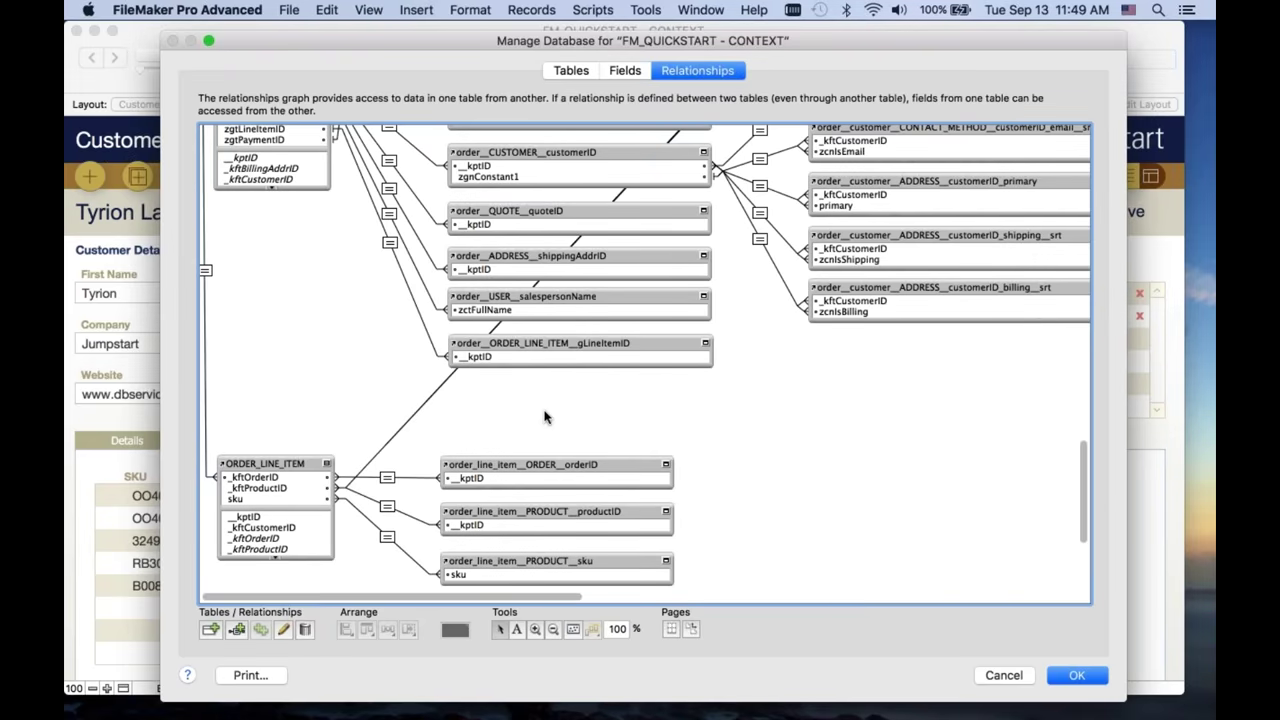
scroll(544, 417, right, 4)
scroll(645, 364, up, 10)
scroll(645, 364, right, 6)
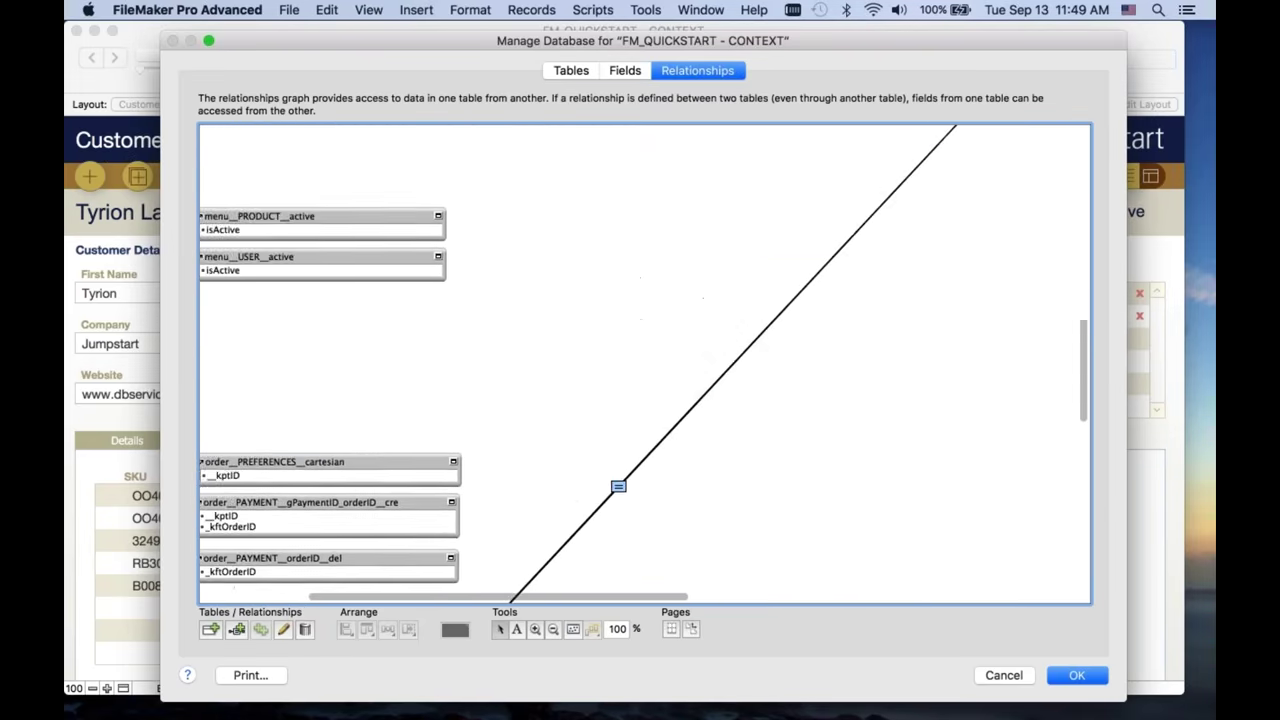
click(920, 306)
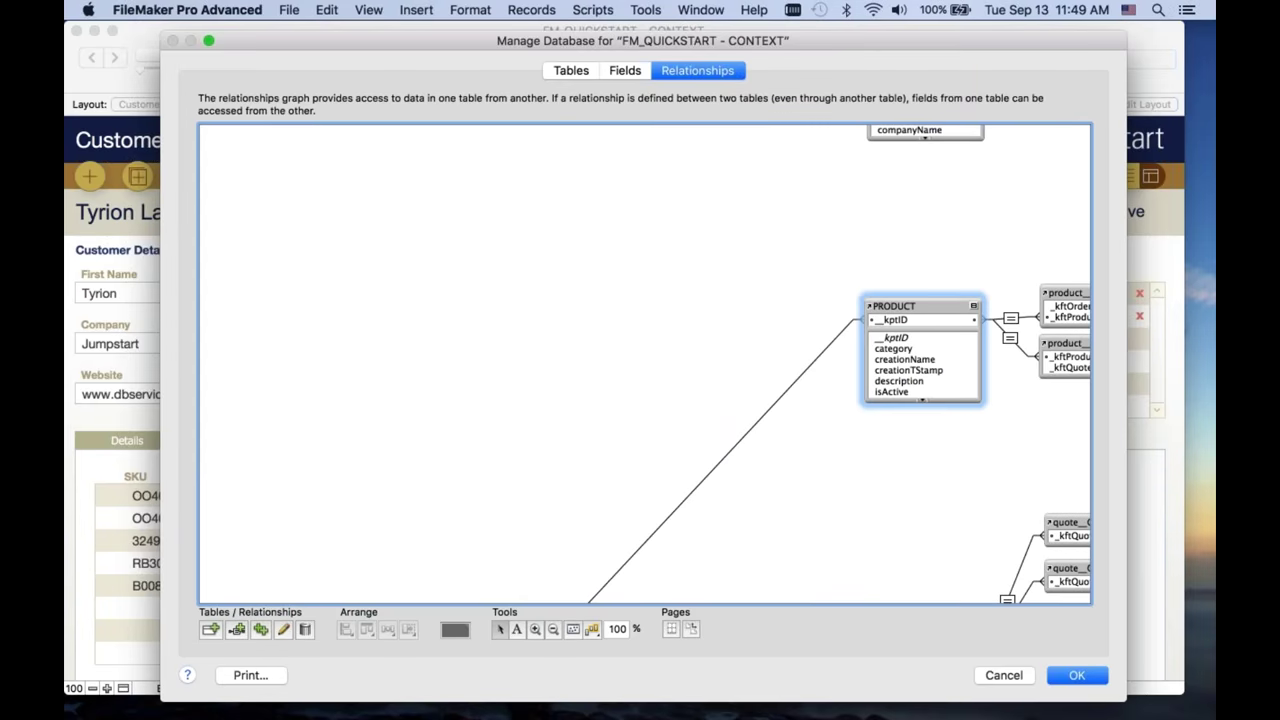
click(1004, 675)
key(Return)
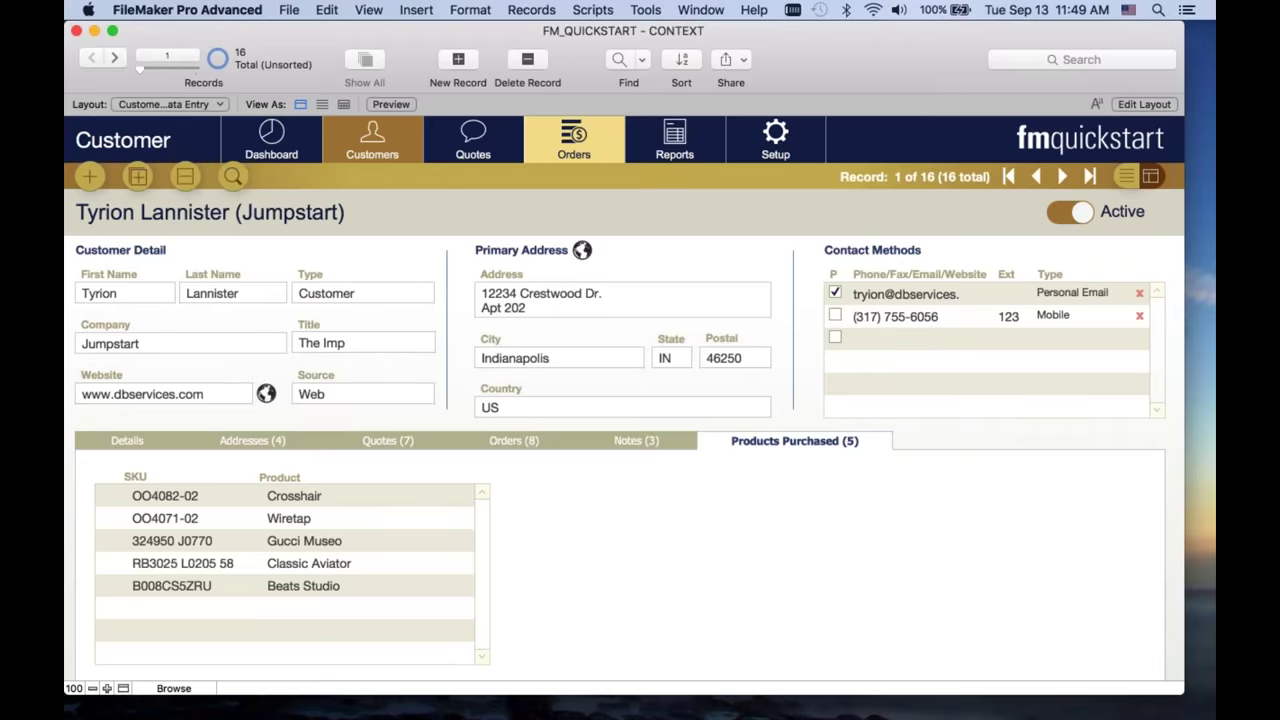
- Go to the Orders area, show the first order's Products on this Order list and inspect its portal in Layout mode
click(574, 140)
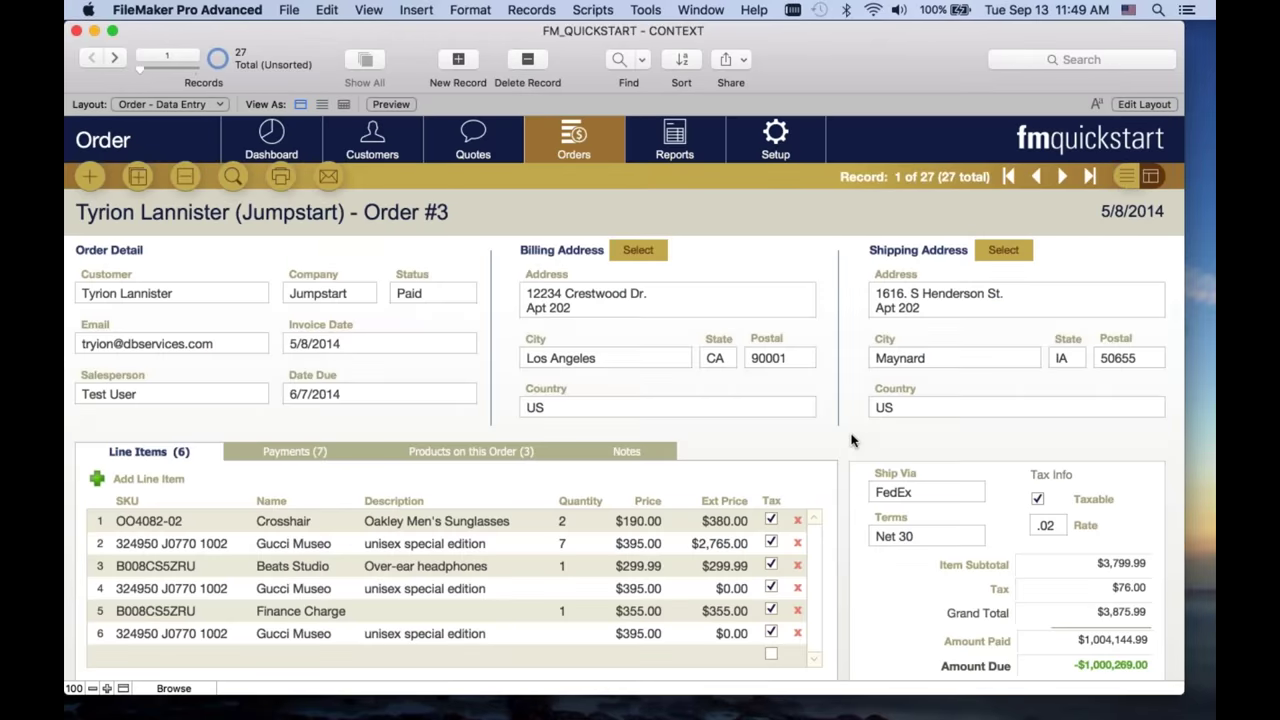
click(531, 452)
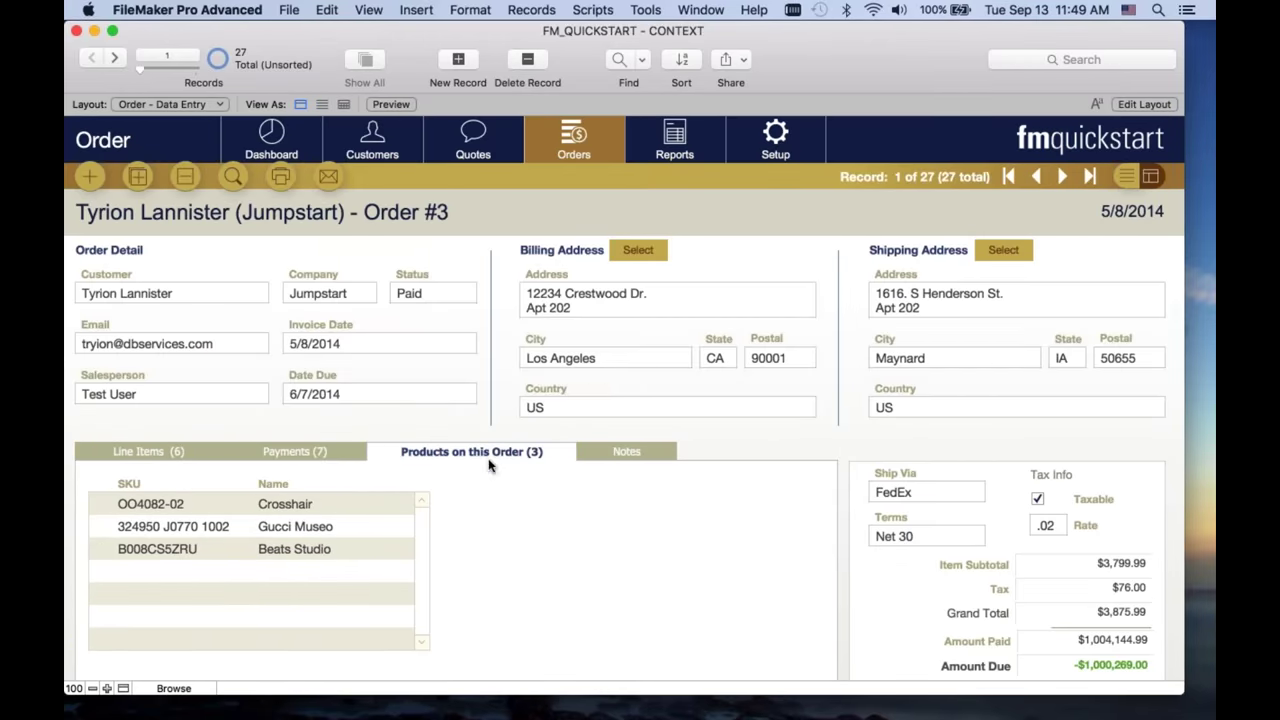
click(174, 688)
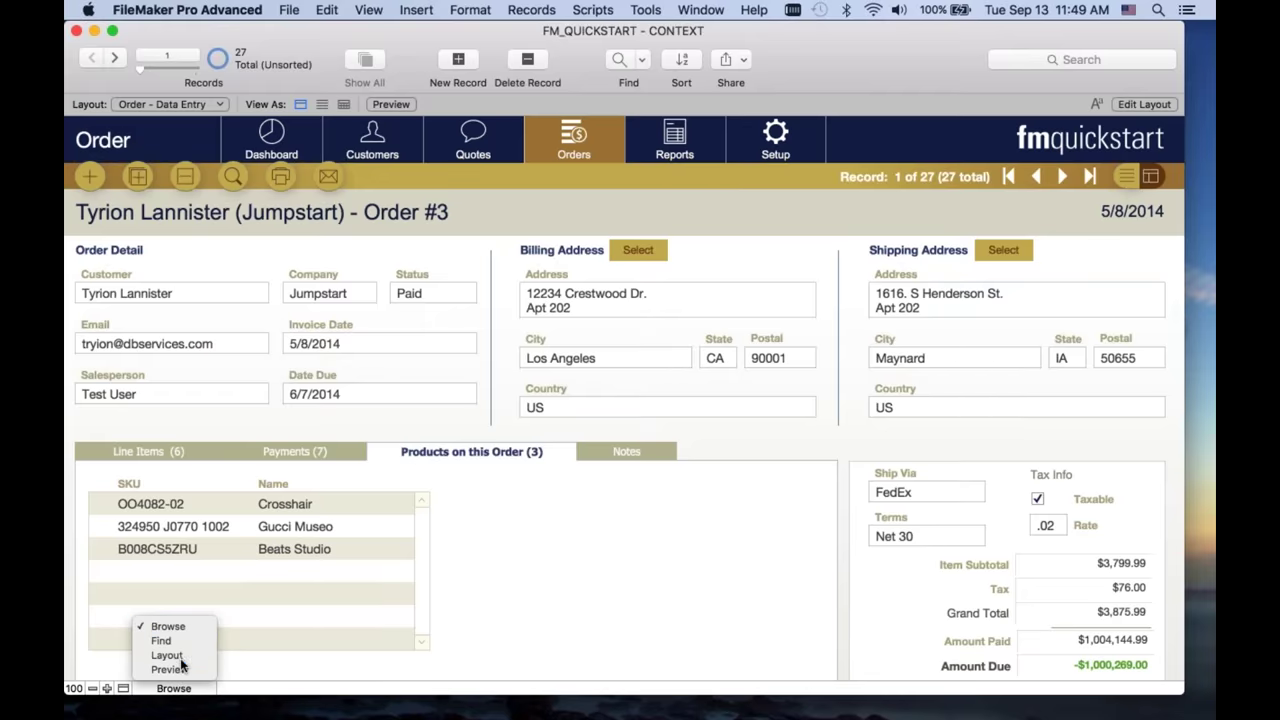
click(178, 656)
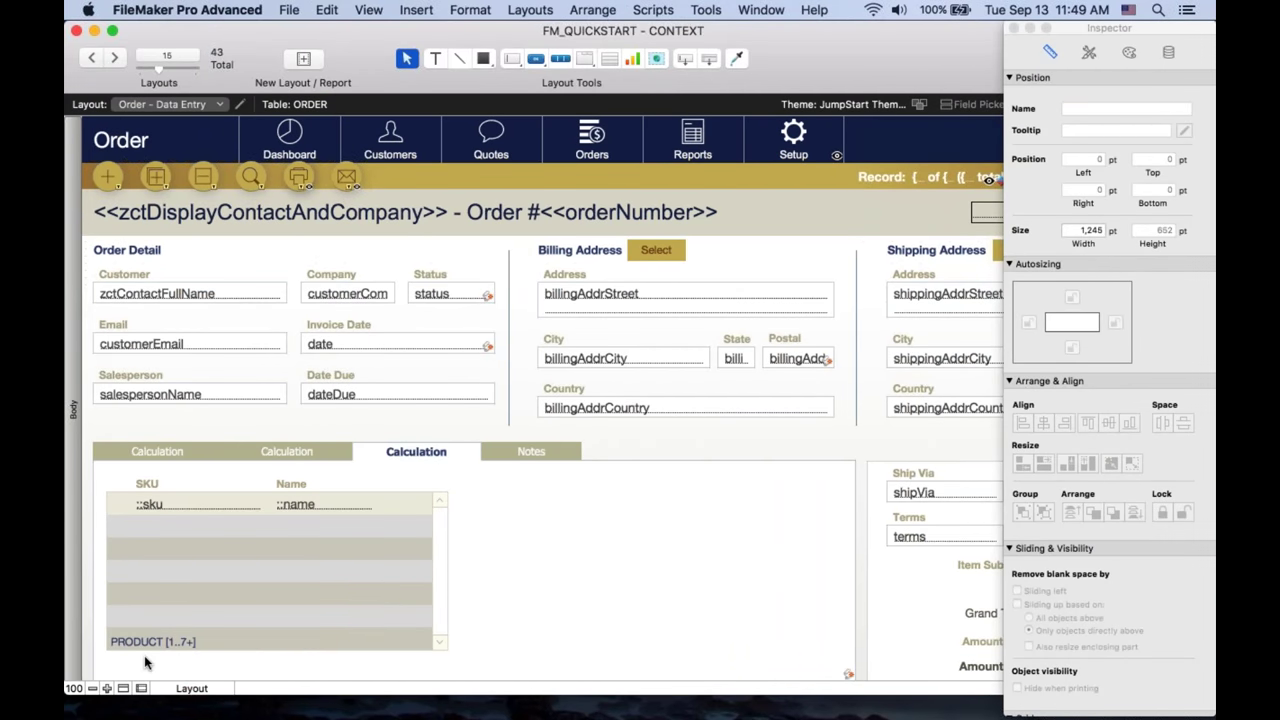
- Return to Browse mode, show the order's product list again and briefly check the ORDER occurrence in the relationships graph
key(super+b)
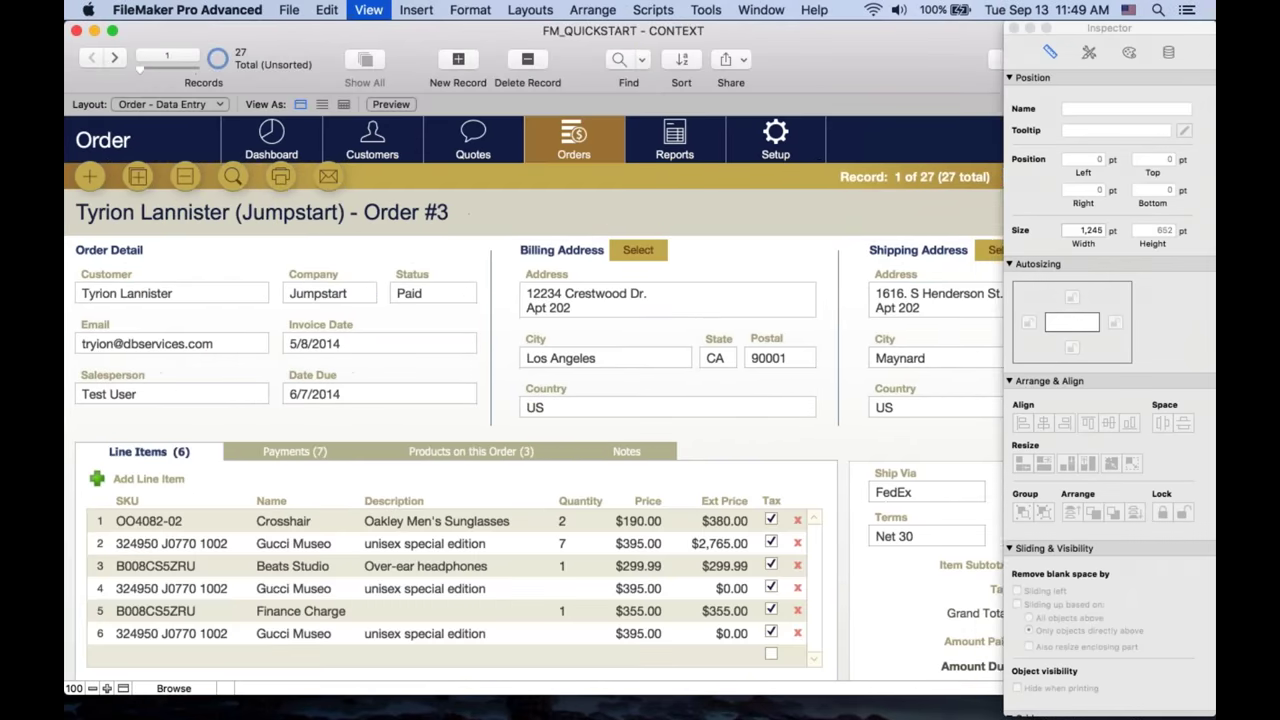
click(492, 458)
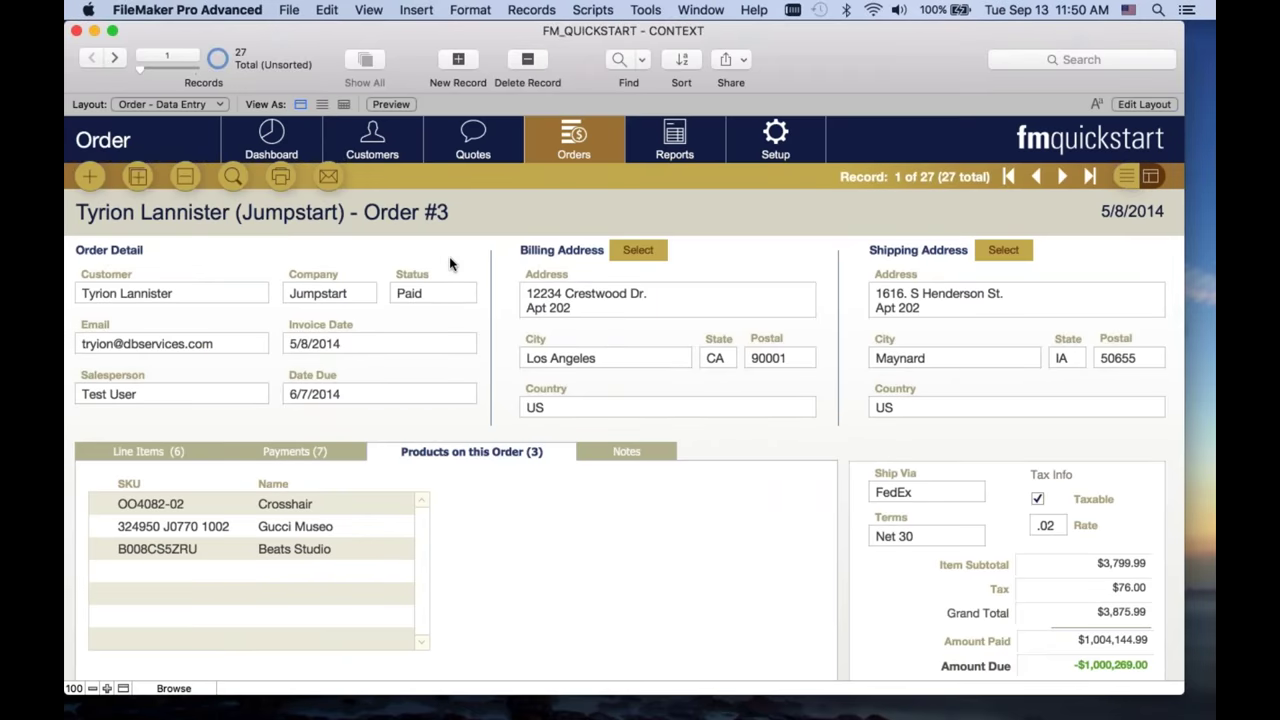
key(super+shift+d)
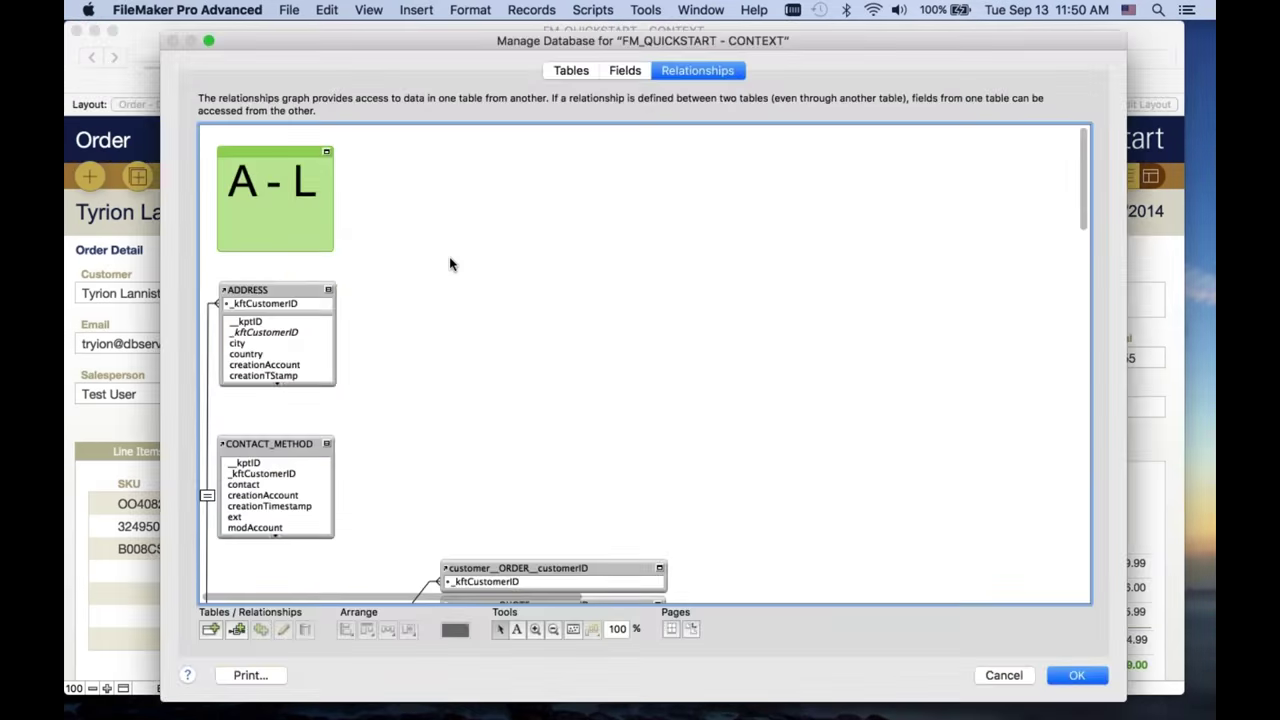
scroll(450, 263, down, 10)
scroll(645, 364, down, 5)
click(1004, 675)
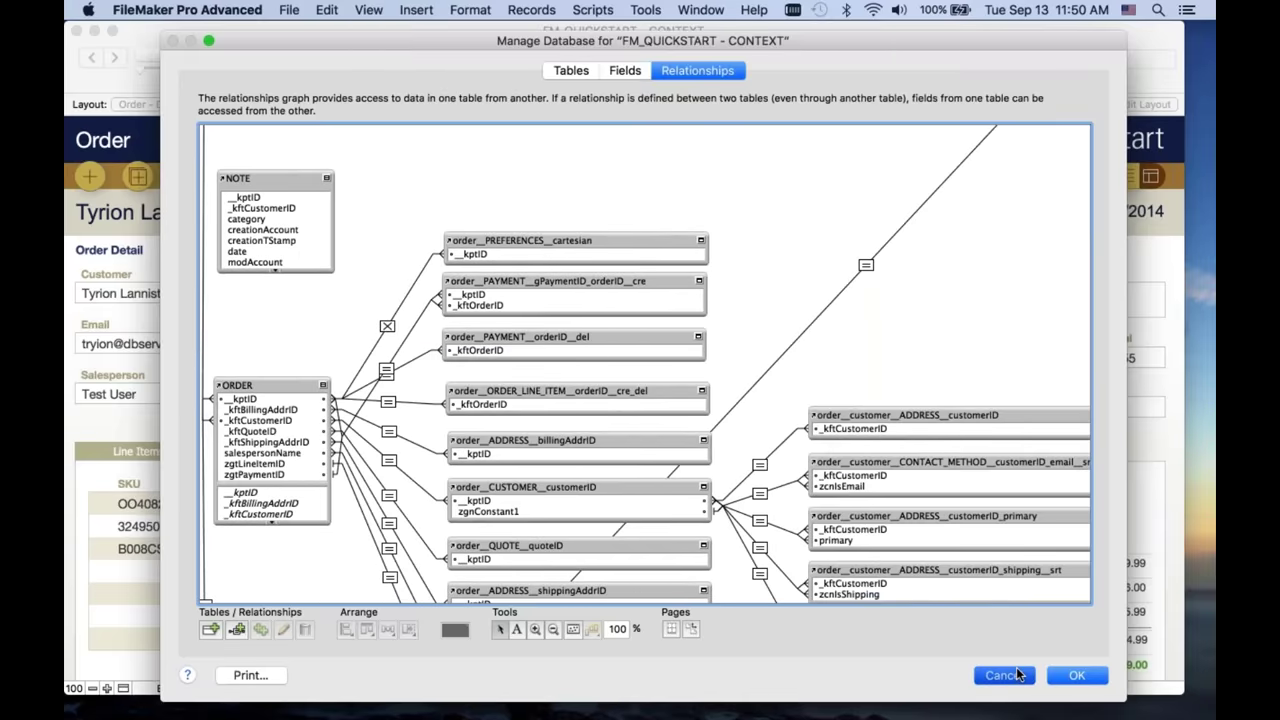
- Recheck the order layout's PRODUCT portal in Layout mode and trace the ORDER to ORDER_LINE_ITEM link in the relationships graph
key(super+l)
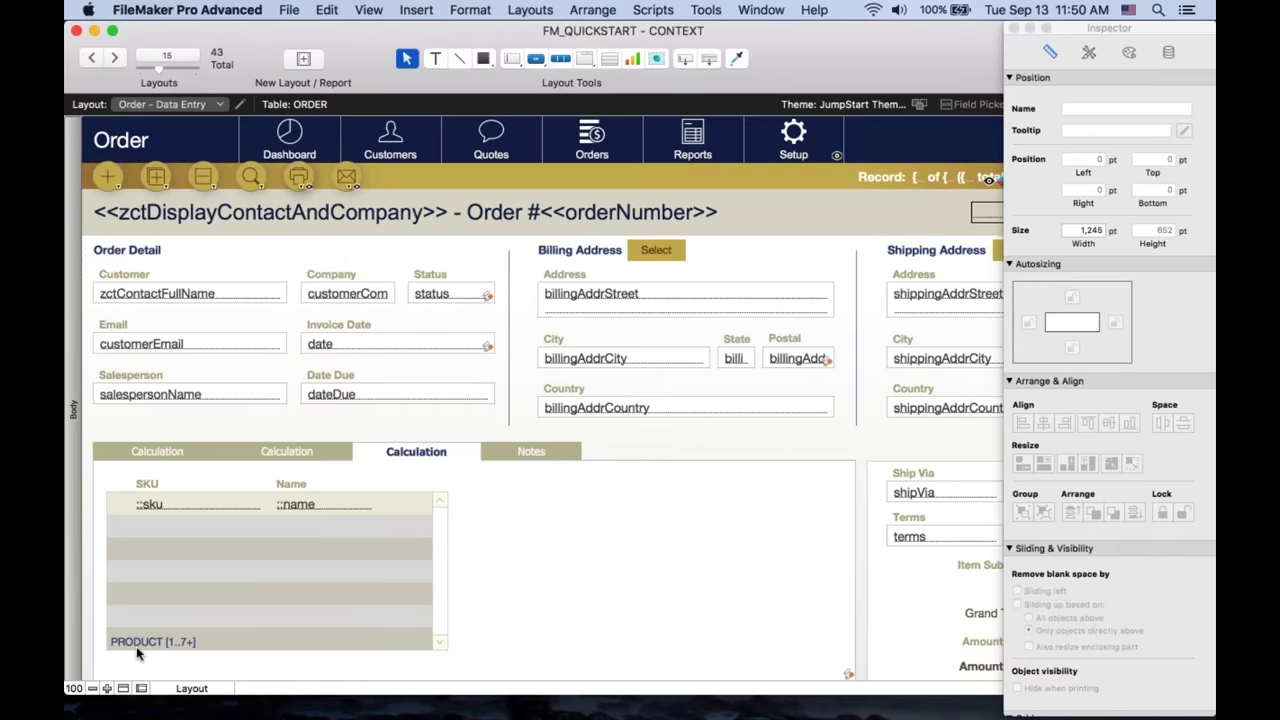
key(shift+super+d)
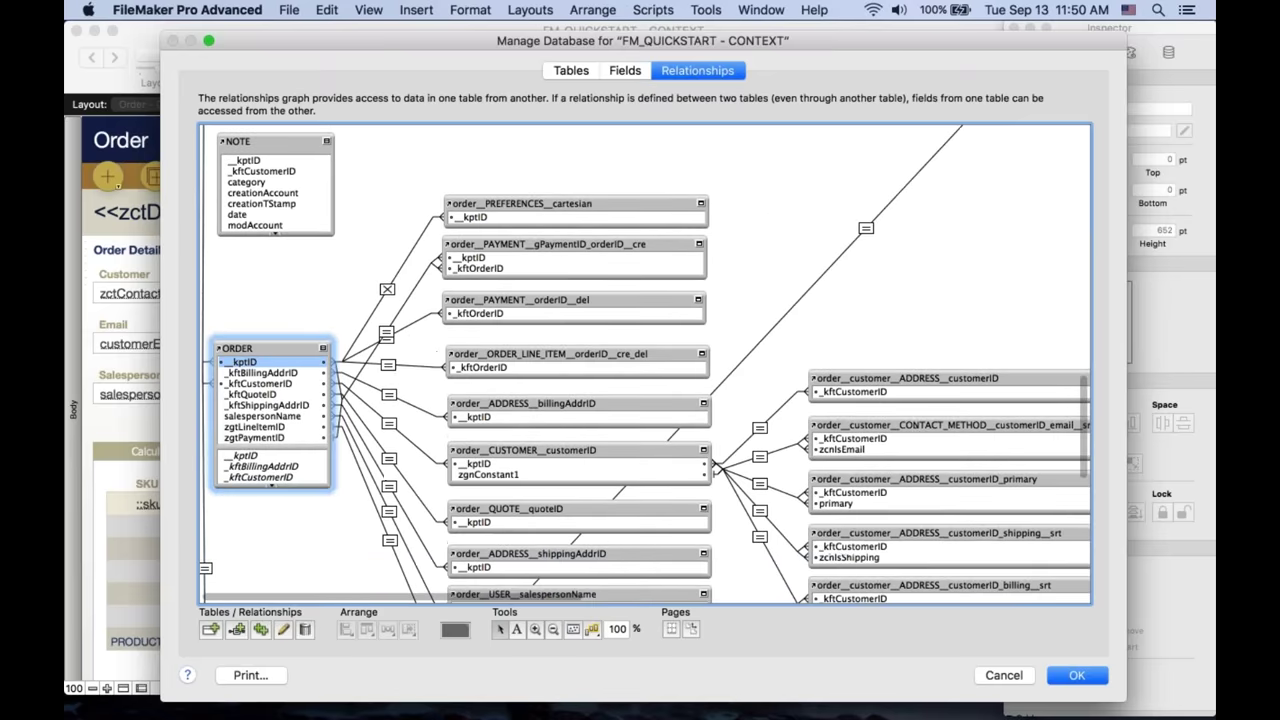
click(205, 568)
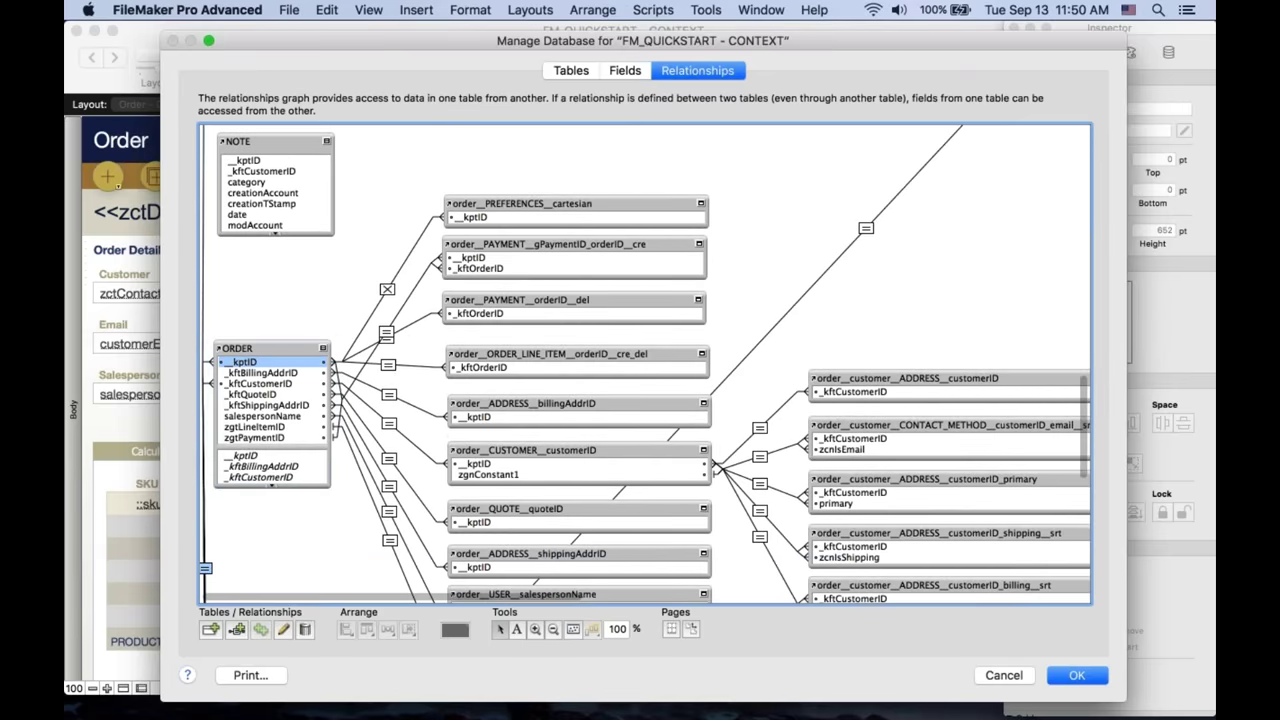
scroll(262, 561, down, 5)
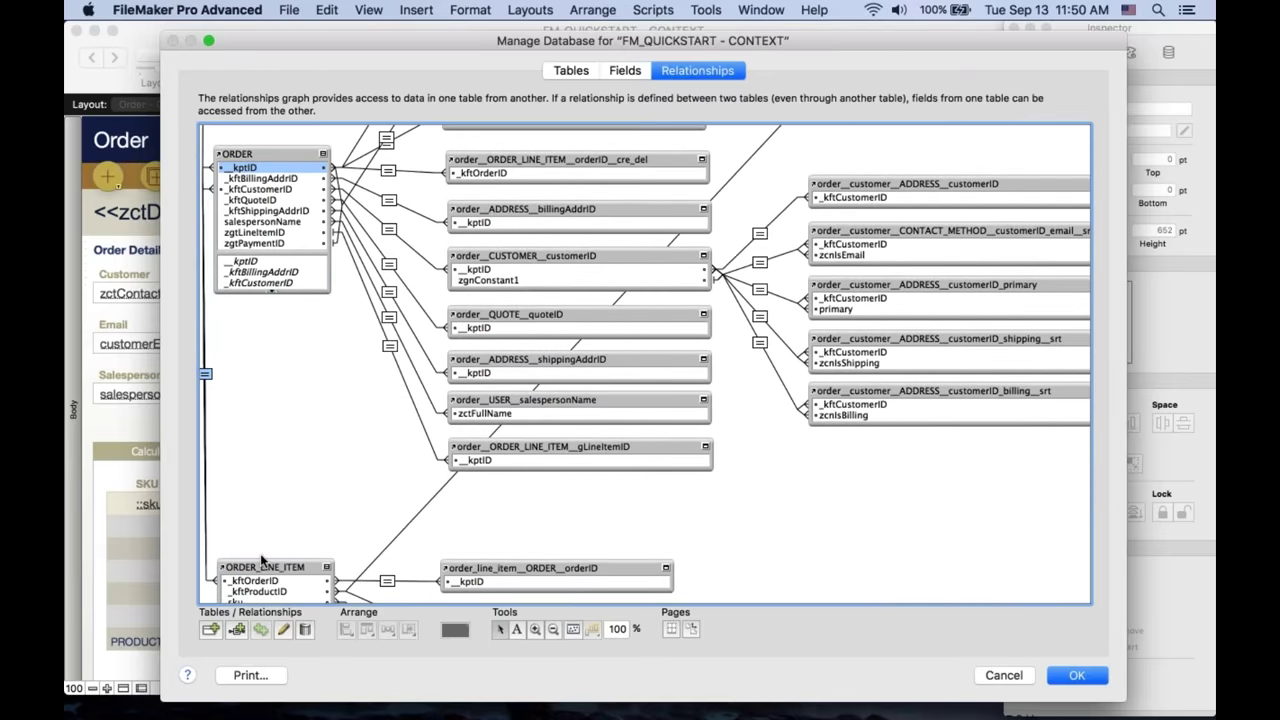
click(262, 564)
drag(378, 44, 397, 45)
click(436, 528)
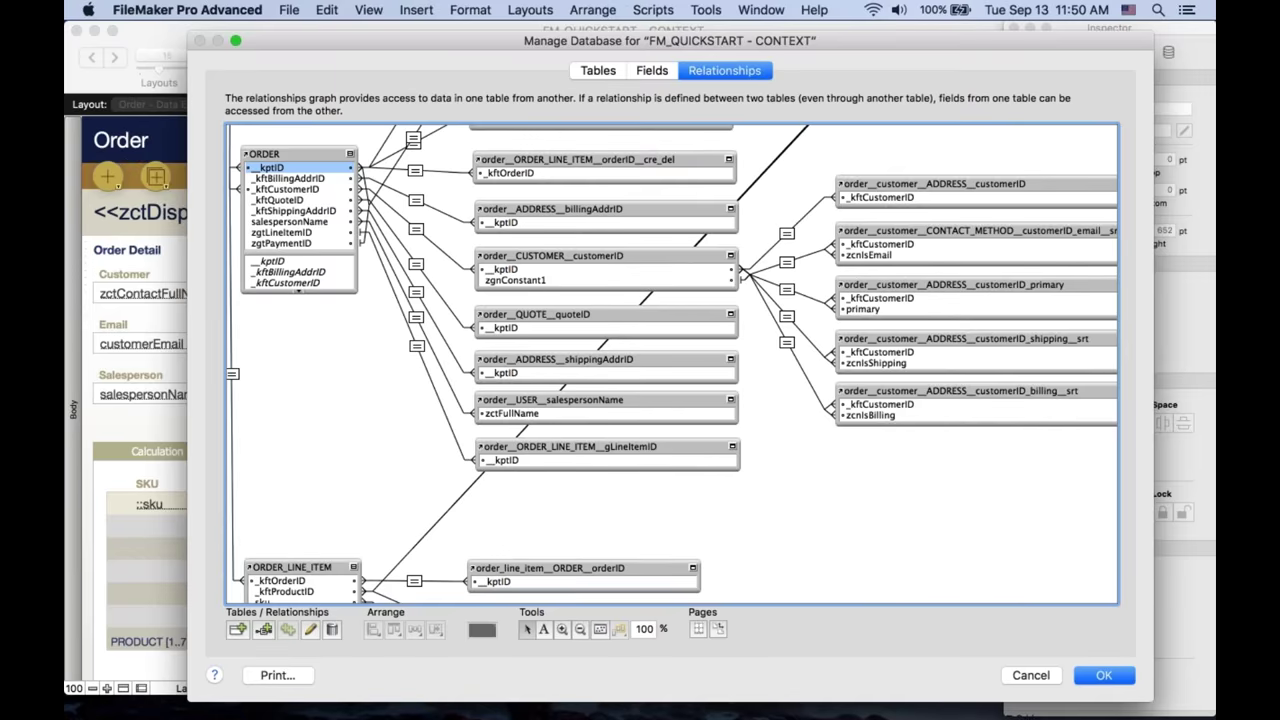
- Trace the relationship line from ORDER_LINE_ITEM to the PRODUCT occurrence, then leave the relationships graph without keeping any changes
scroll(672, 364, up, 5)
scroll(672, 364, right, 1)
scroll(672, 364, up, 5)
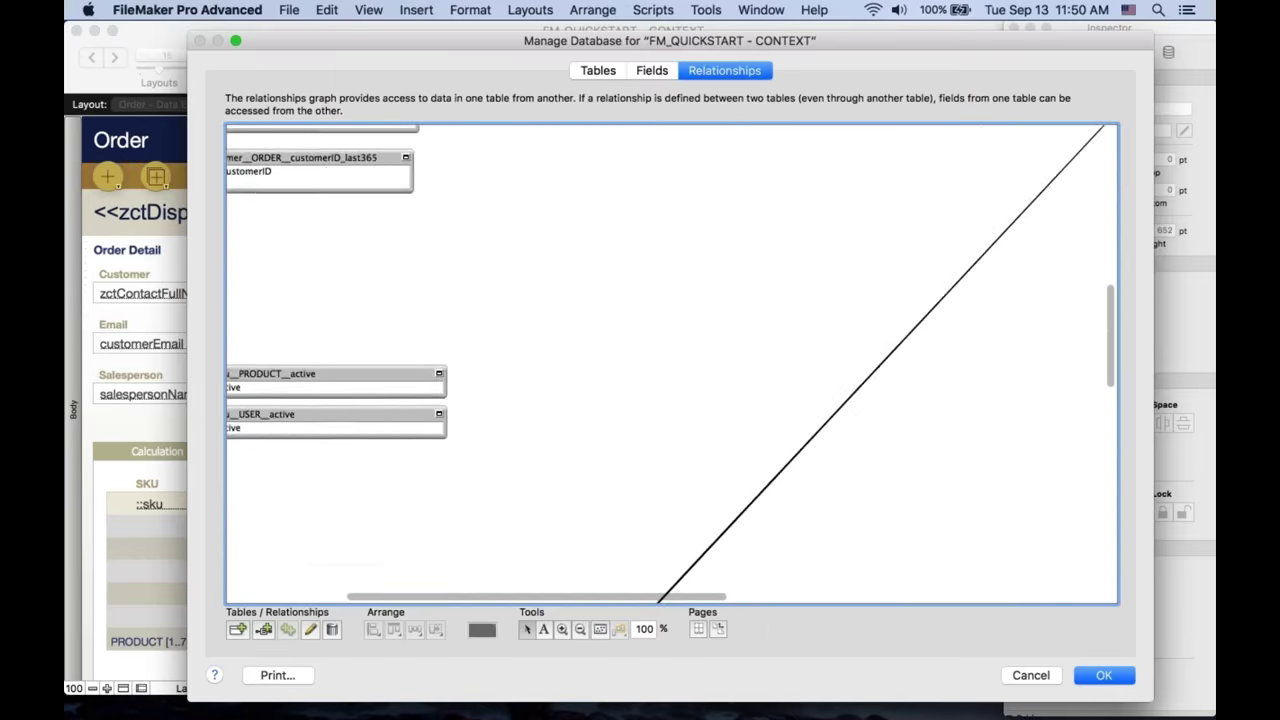
scroll(672, 364, right, 5)
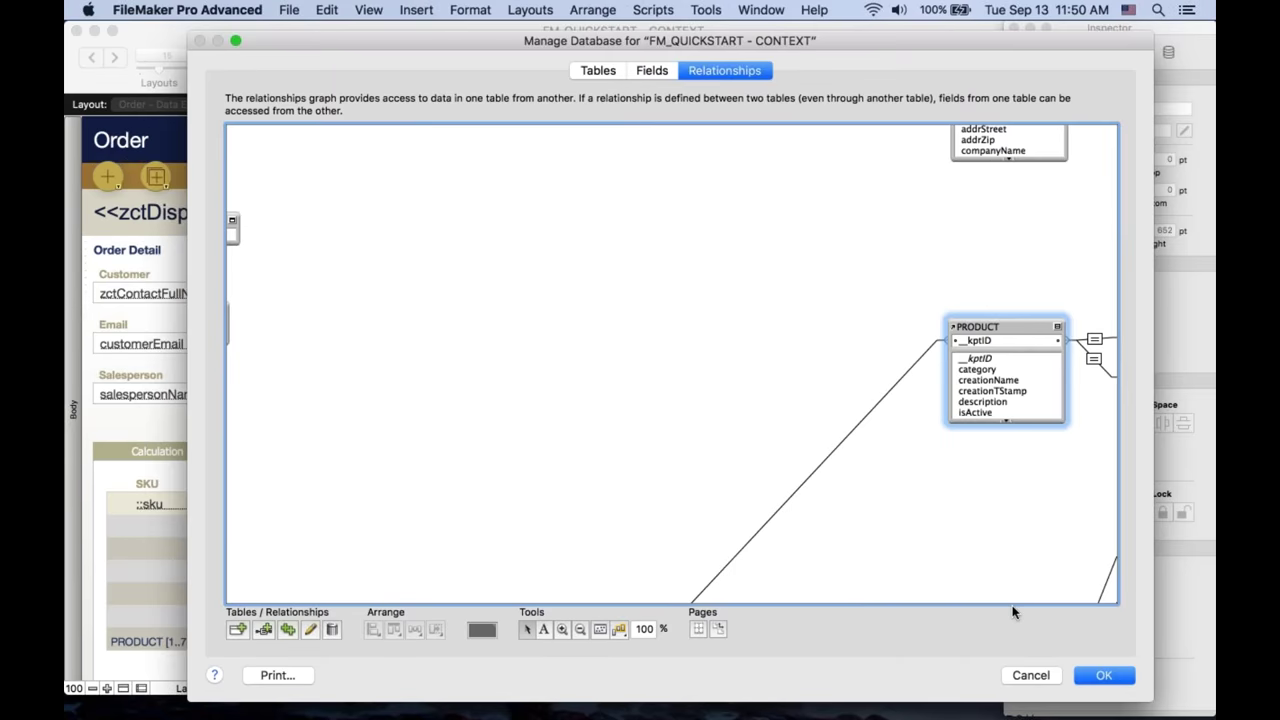
click(1022, 681)
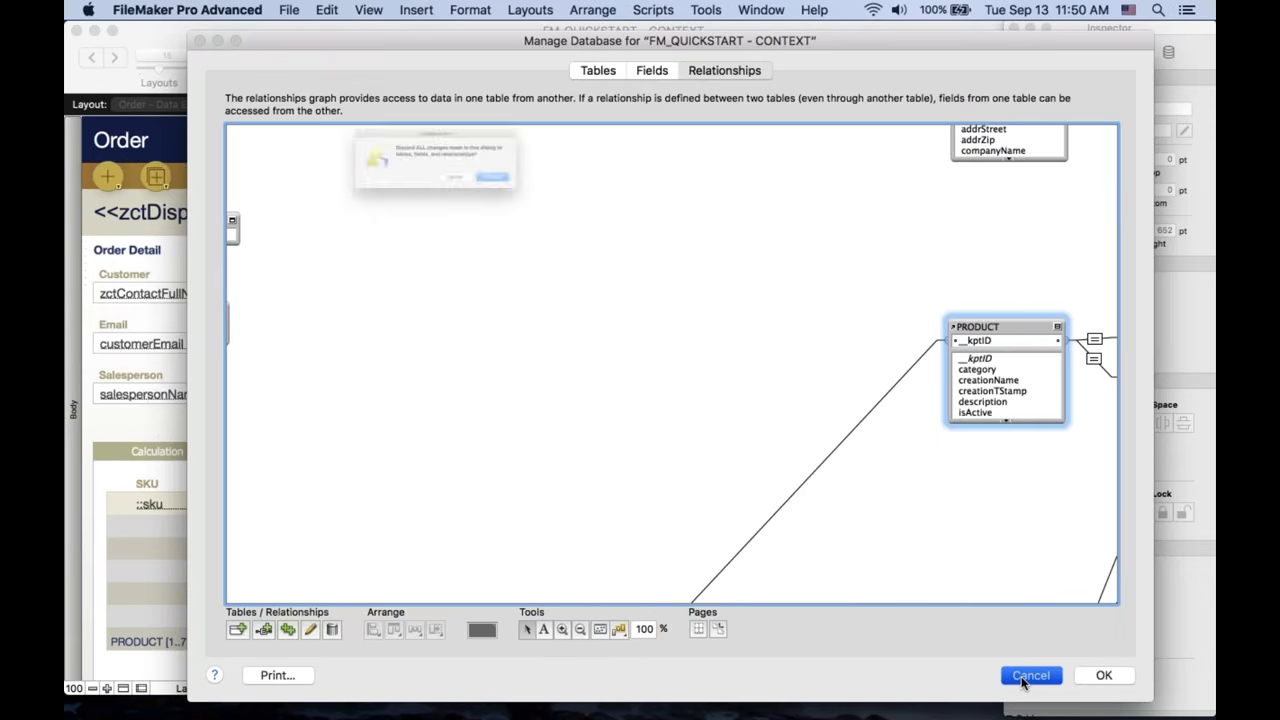
key(Return)
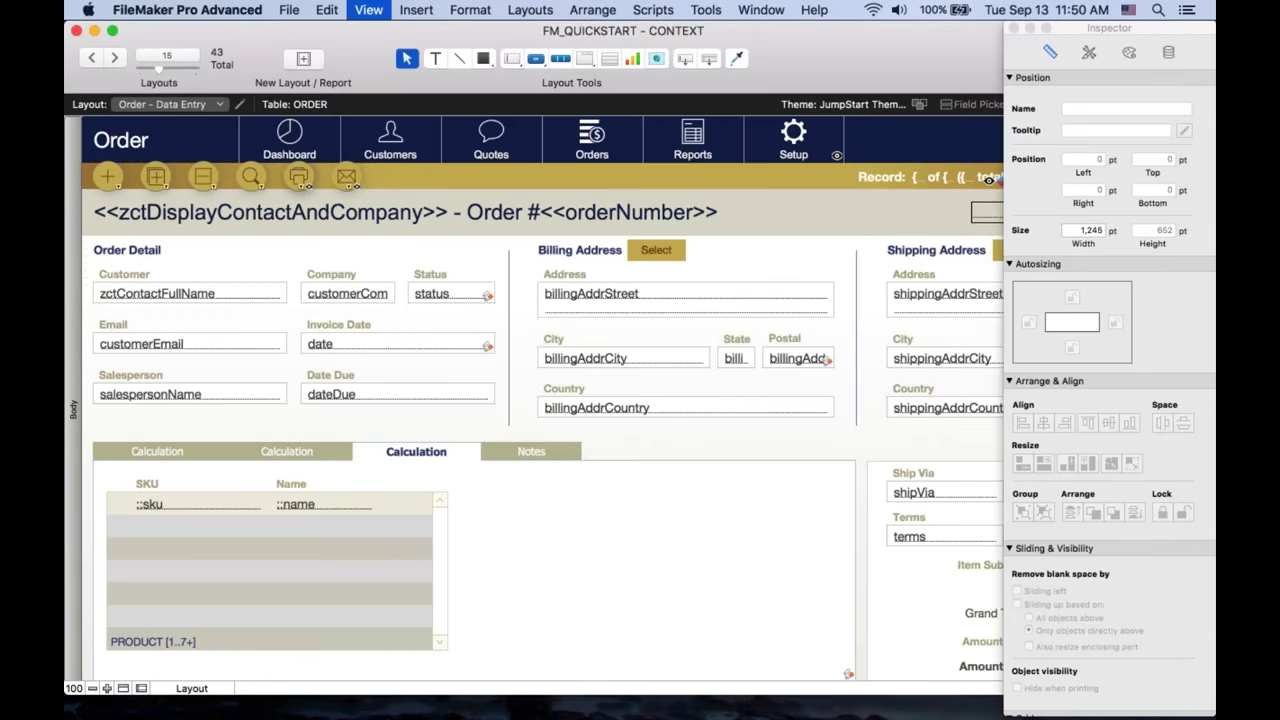
- Return to Browse mode, show the Products on this Order list and close the FM_QUICKSTART - CONTEXT file
key(super+b)
click(497, 453)
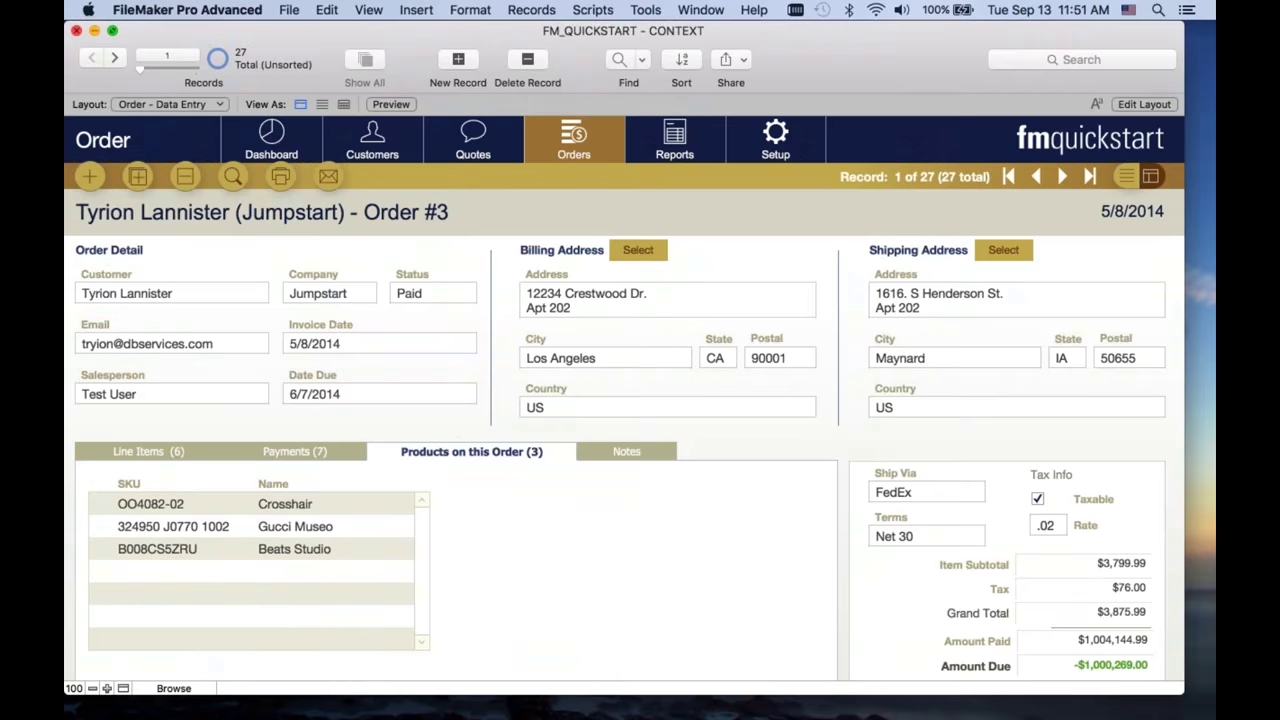
key(super+w)
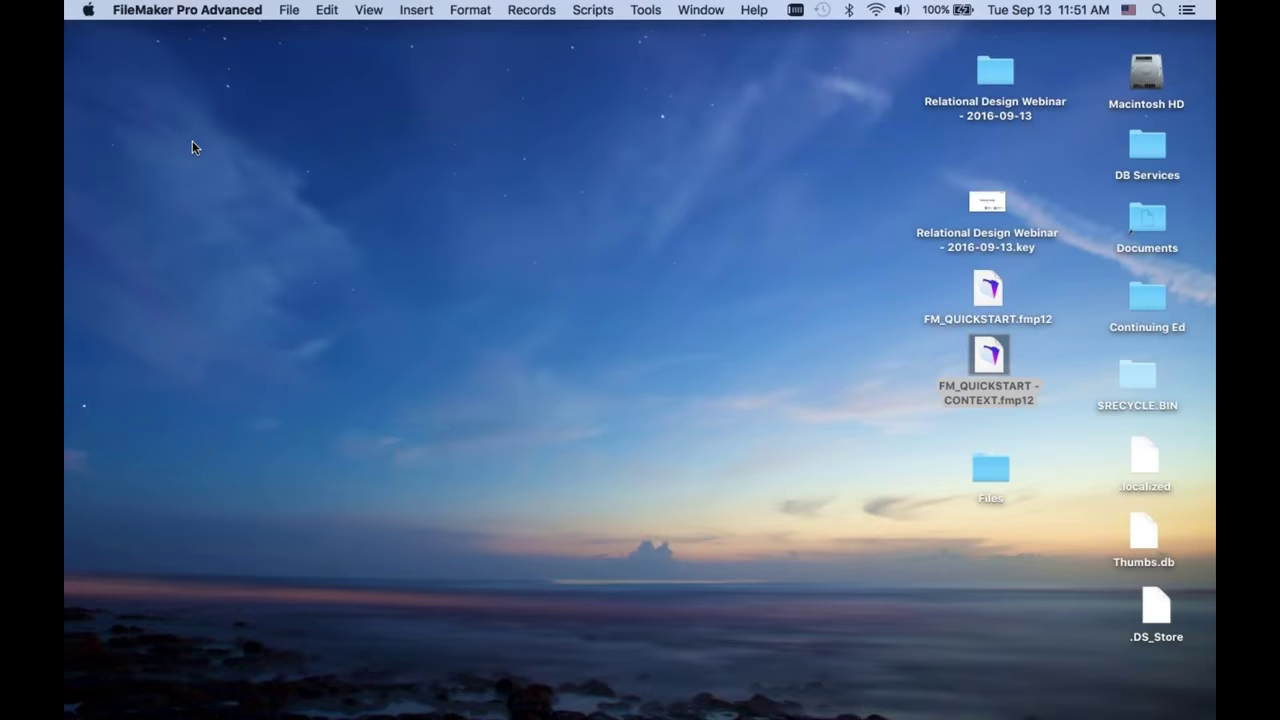
- Switch to Keynote and play the slideshow from the "Evaluating Graph Methodologies" slide, advancing to the Spider Graph slide
key(super+Tab)
key(super+Tab)
key(super+Tab)
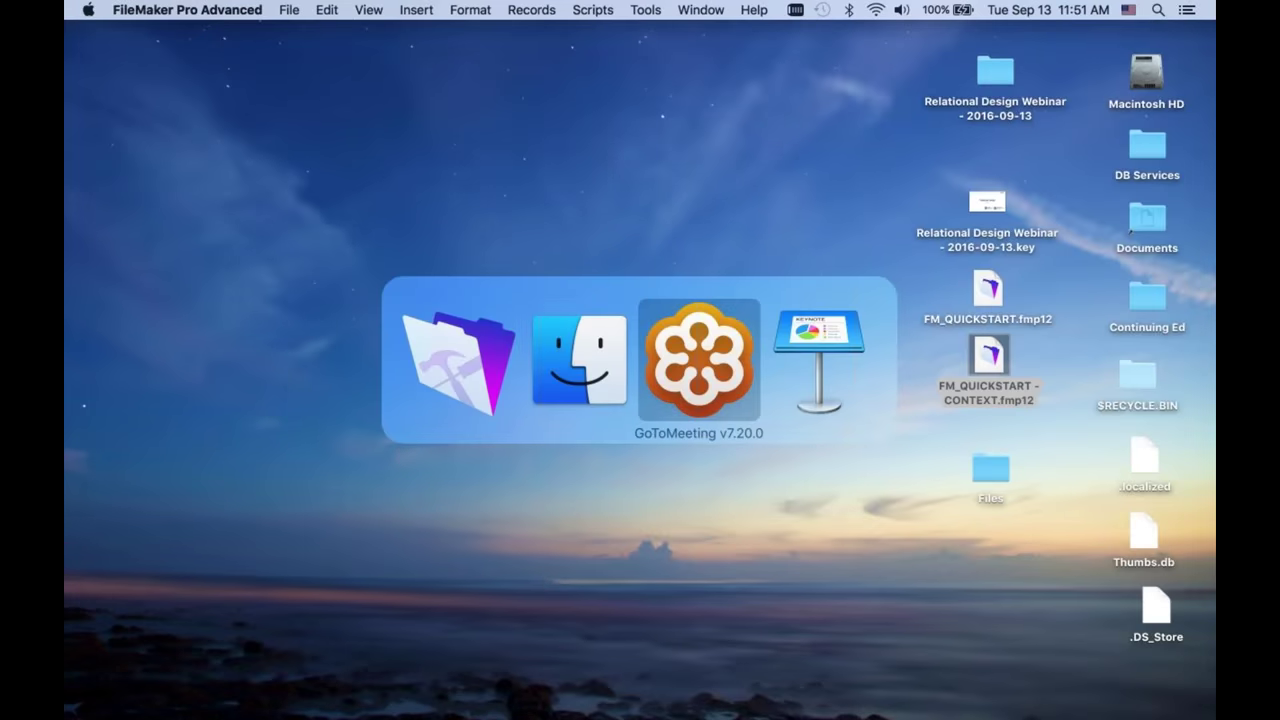
click(895, 75)
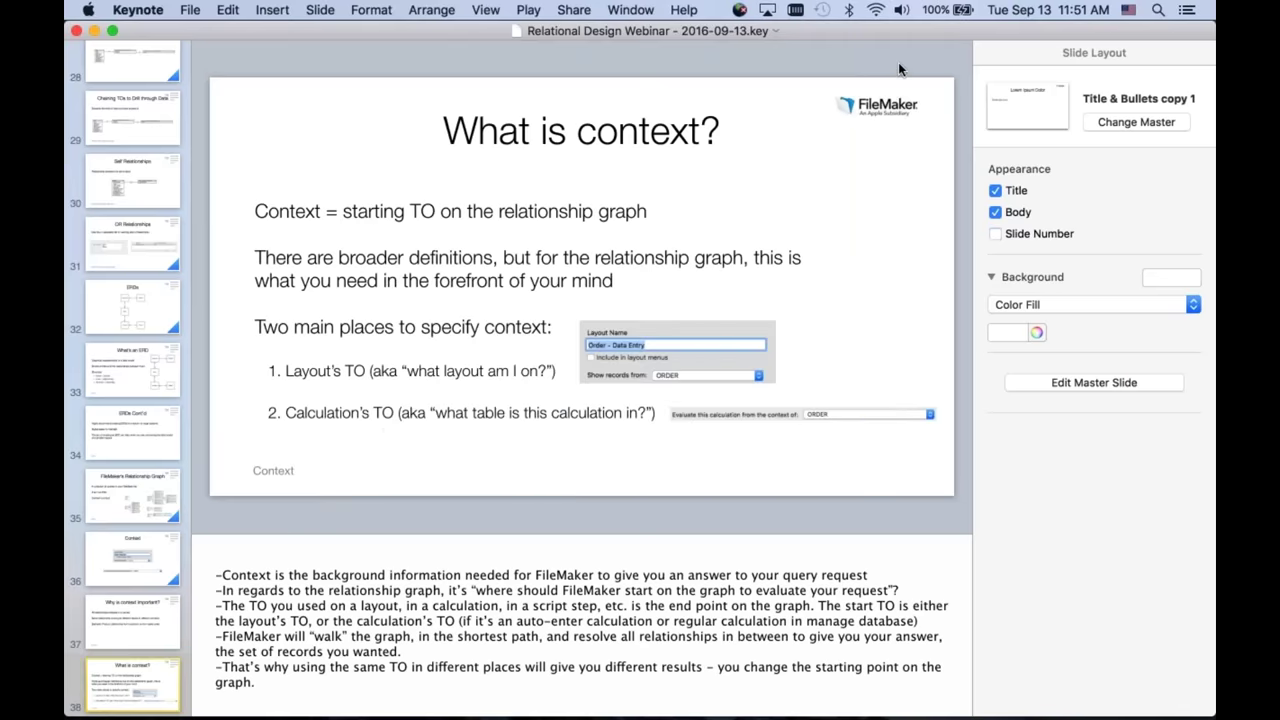
scroll(134, 519, down, 2)
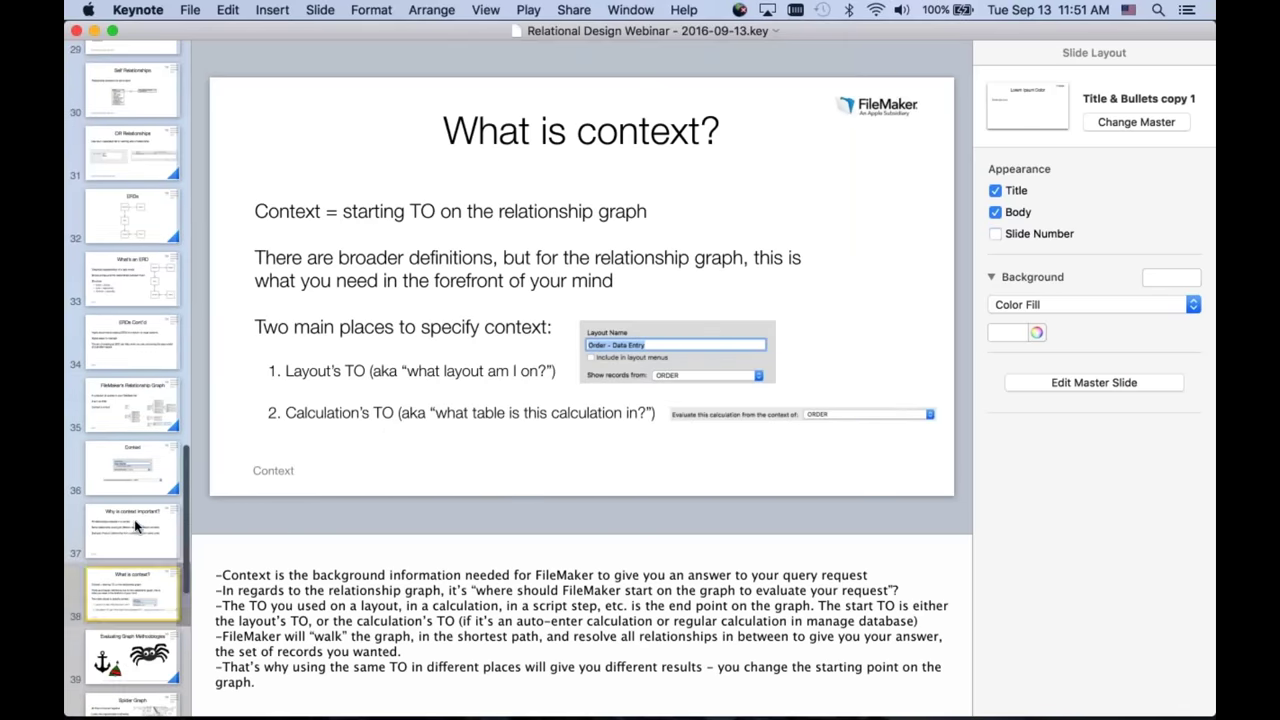
click(133, 655)
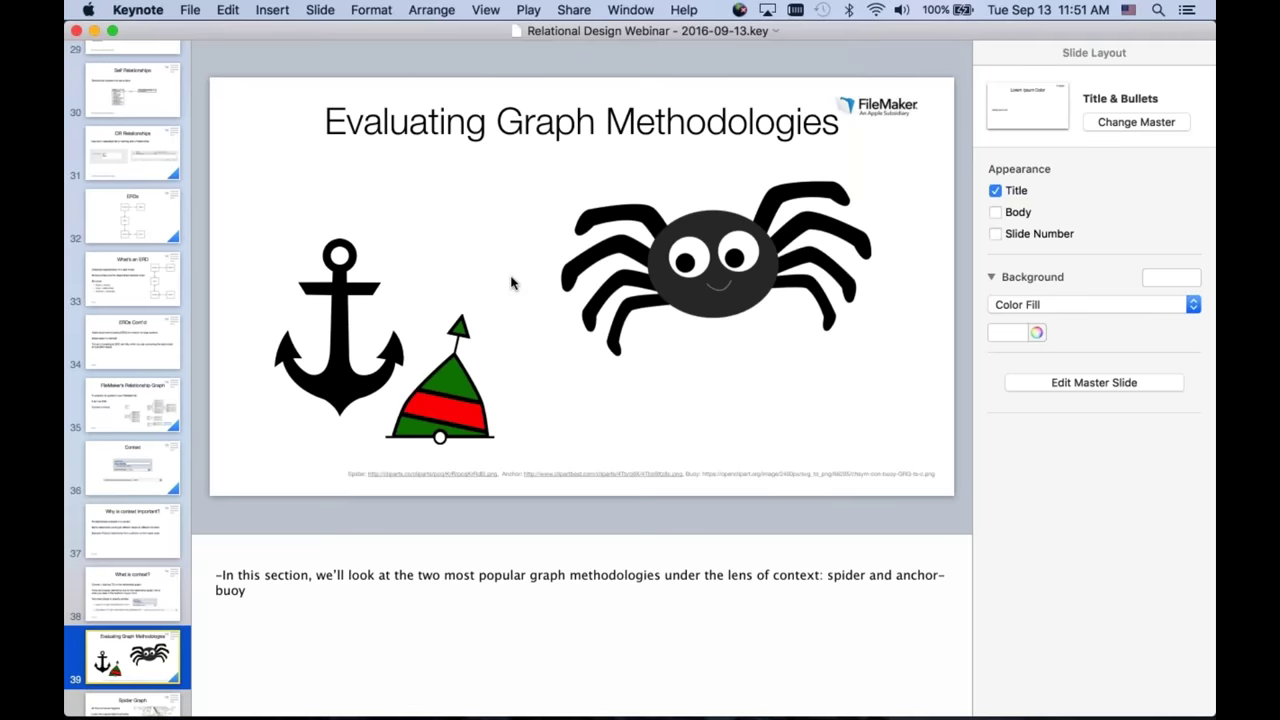
key(alt+super+p)
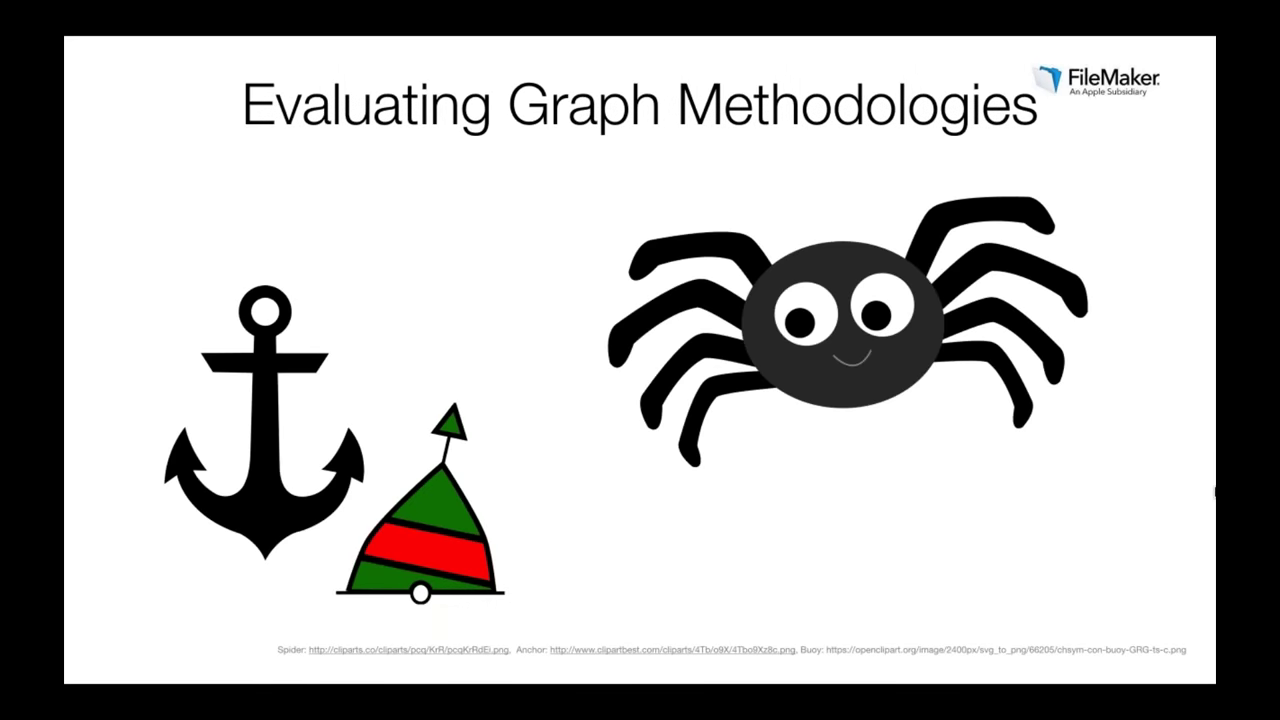
key(Right)
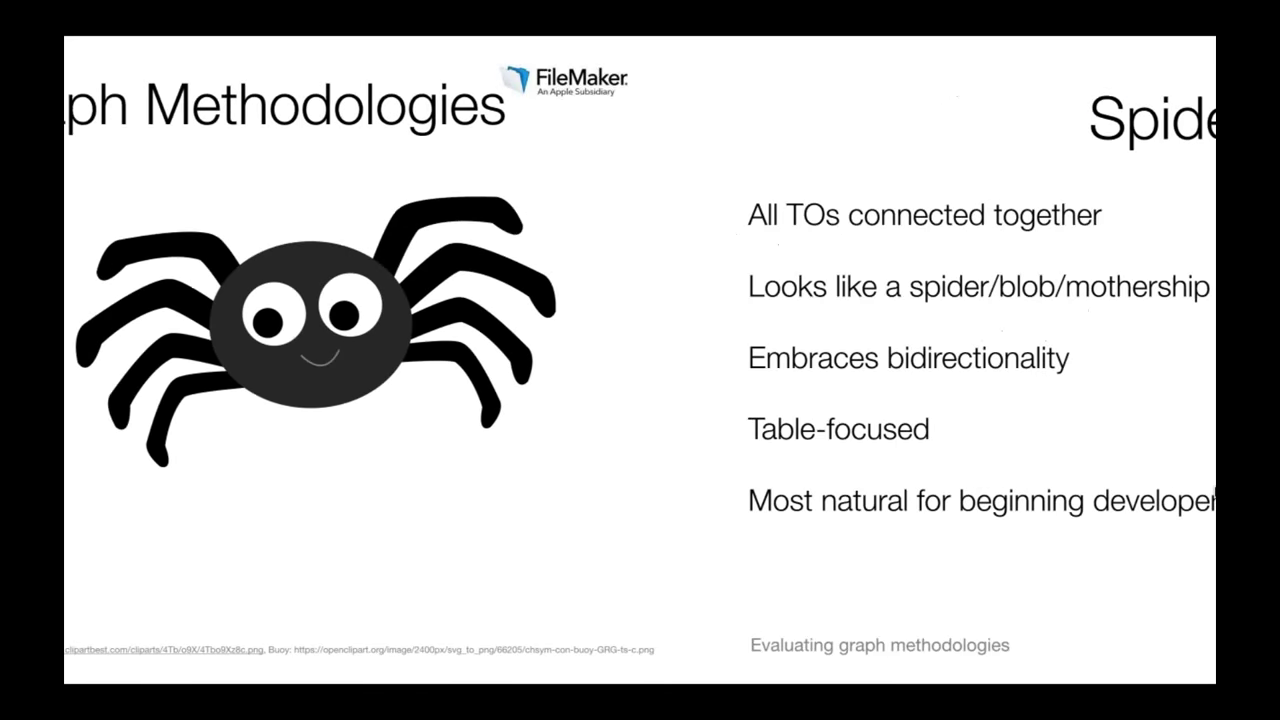